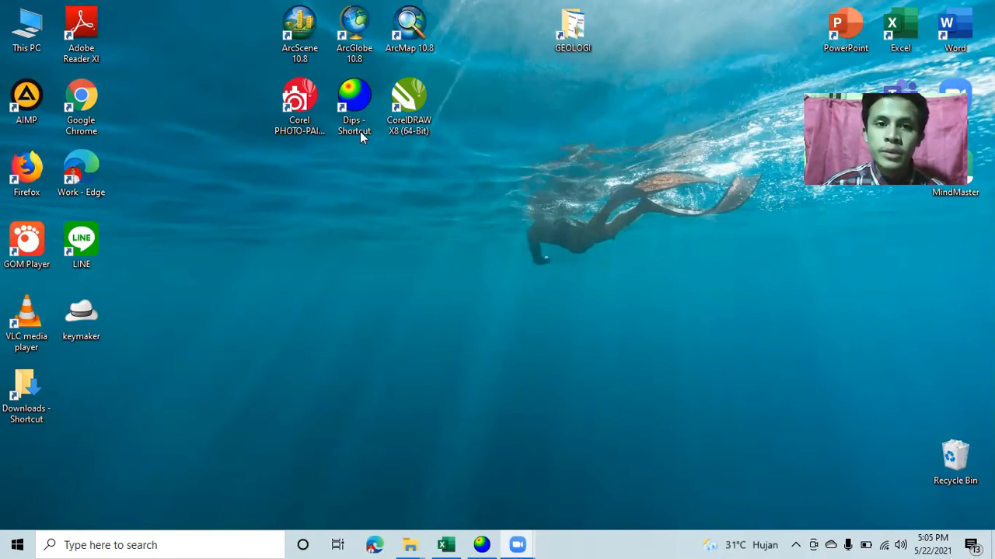
Step: In Dips, create a new file and set its global orientation format to Strike (Right) / Dip
{"action": "left_click", "coordinate": [481, 544]}
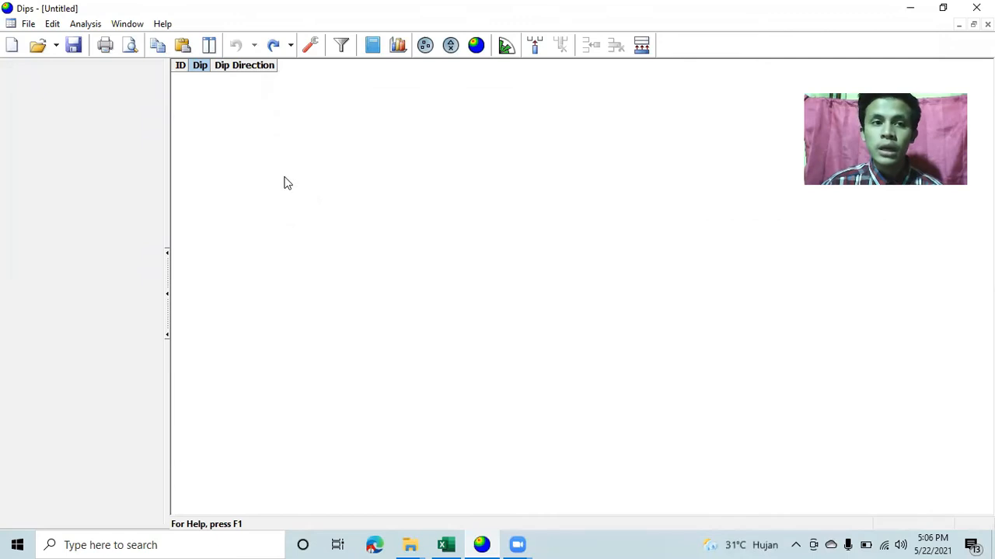
{"action": "left_click", "coordinate": [11, 43]}
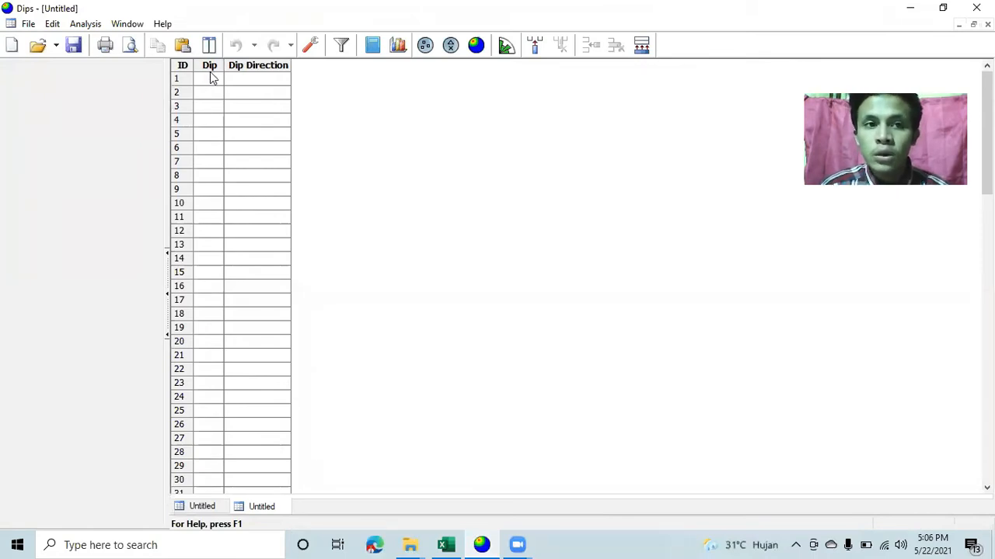
{"action": "left_click", "coordinate": [309, 47]}
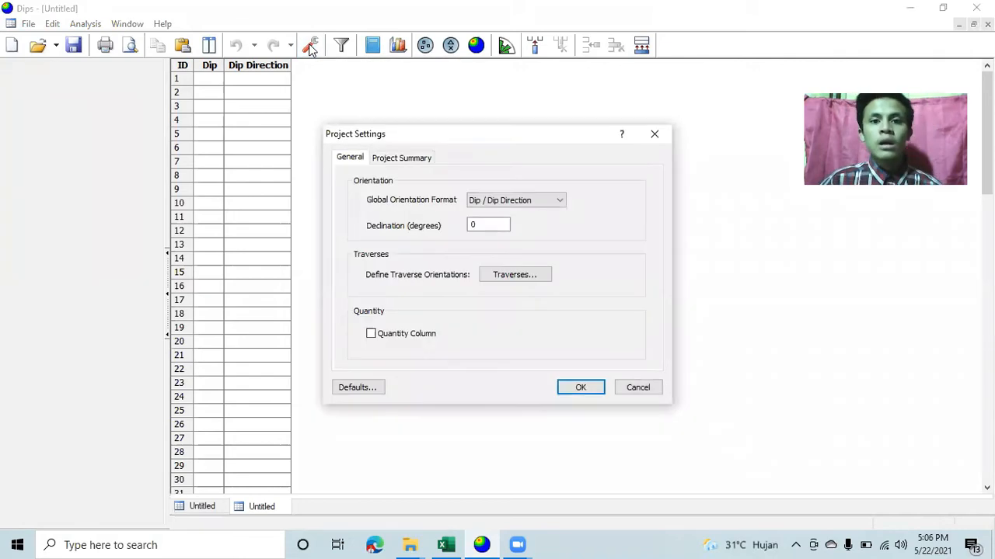
{"action": "left_click", "coordinate": [538, 200]}
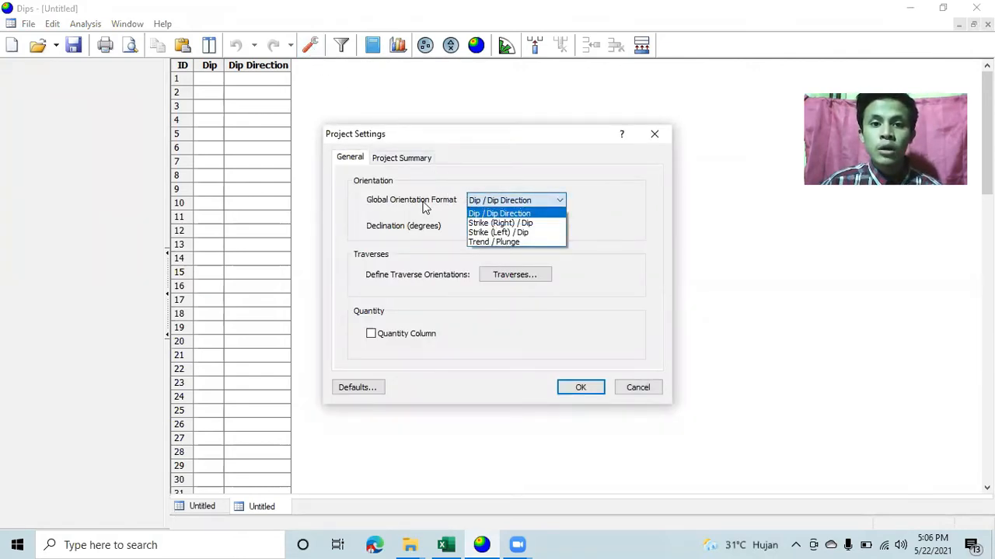
{"action": "left_click", "coordinate": [492, 223]}
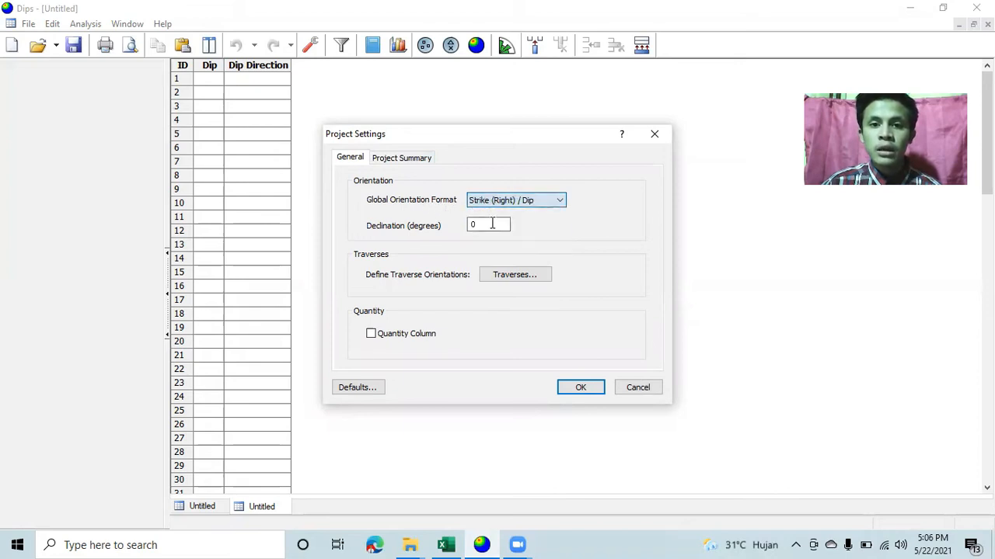
{"action": "left_click", "coordinate": [581, 387]}
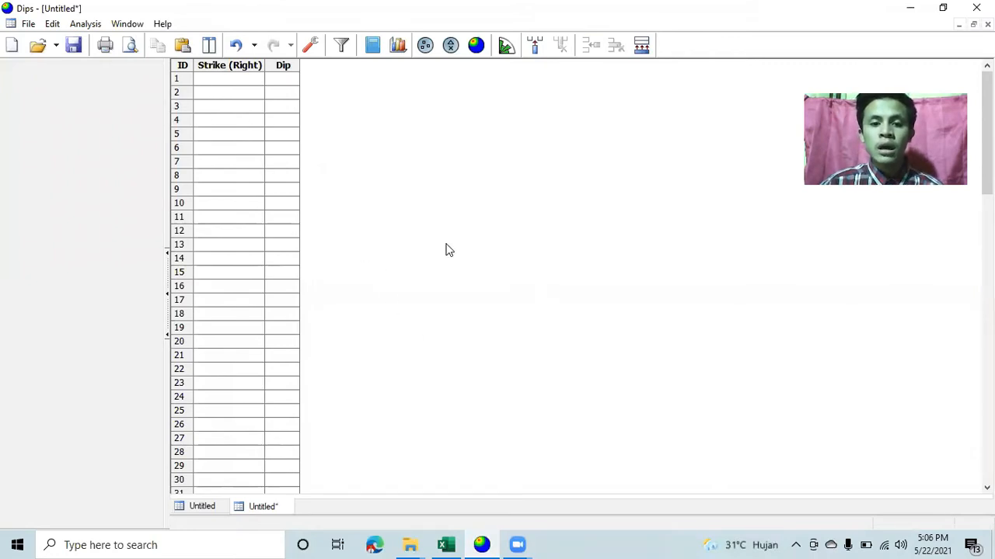
Step: Switch to the data dips workbook in Excel and copy the strike and dip values in A2:B61 of the Kekar sheet
{"action": "left_click", "coordinate": [448, 542]}
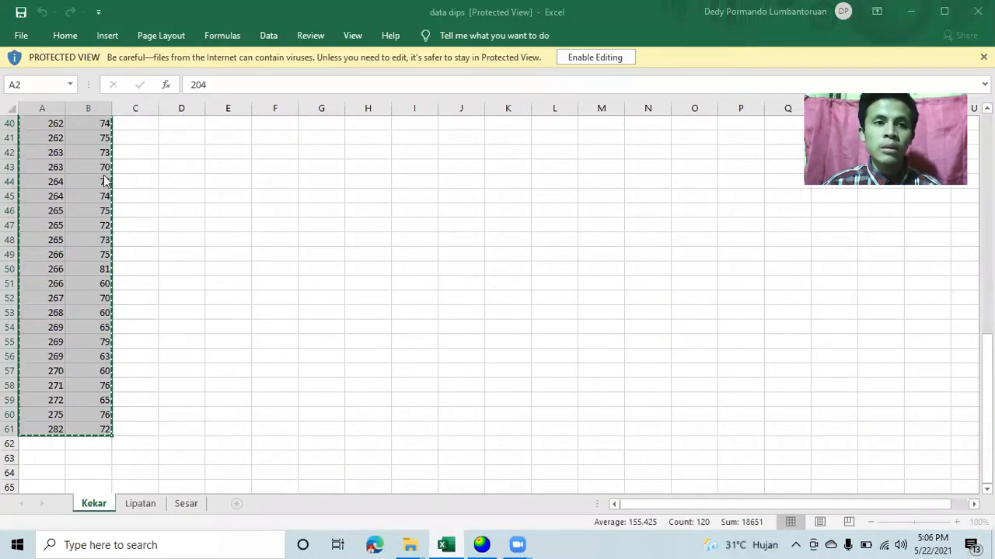
{"action": "scroll", "coordinate": [91, 177], "scroll_direction": "up", "scroll_amount": 9}
{"action": "scroll", "coordinate": [91, 177], "scroll_direction": "up", "scroll_amount": 4}
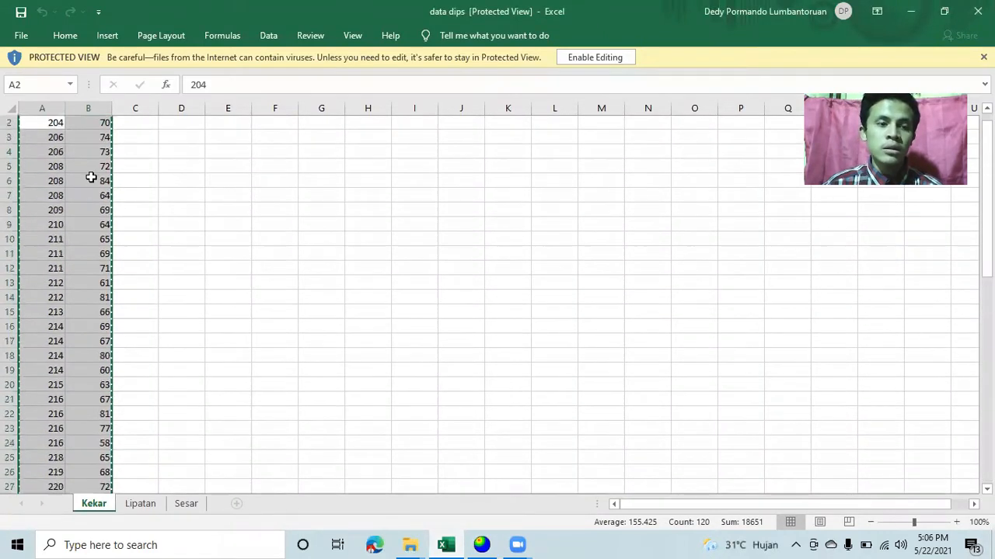
{"action": "scroll", "coordinate": [91, 178], "scroll_direction": "down", "scroll_amount": 12}
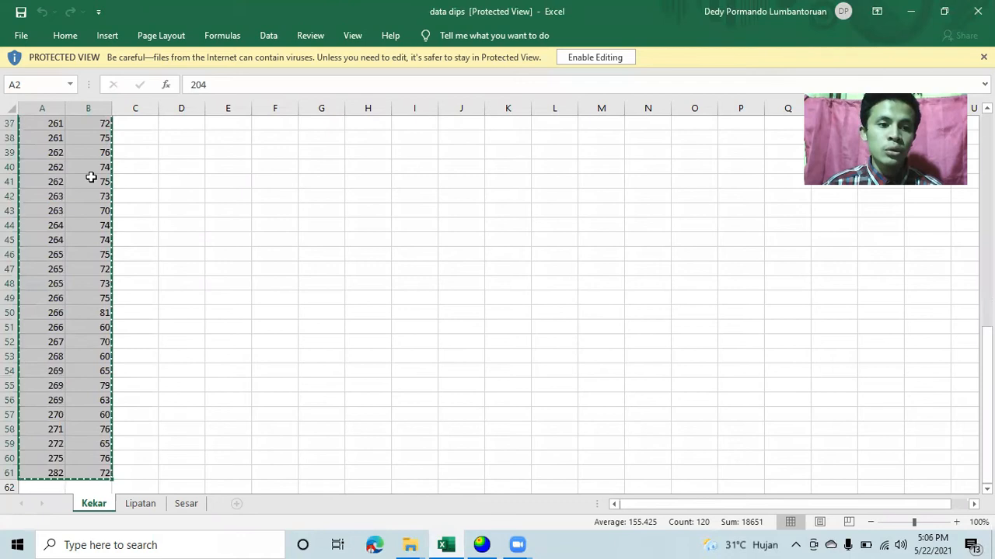
{"action": "scroll", "coordinate": [91, 177], "scroll_direction": "up", "scroll_amount": 12}
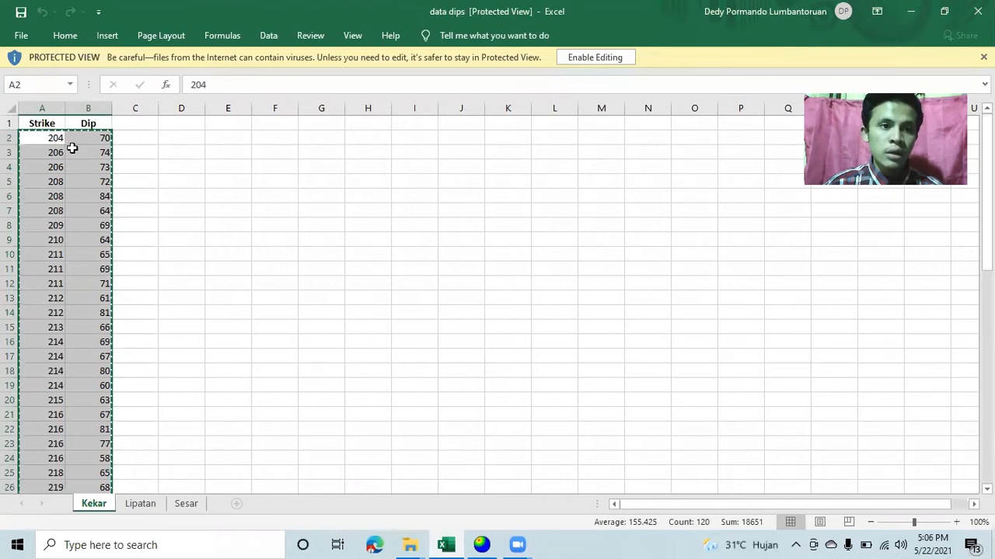
{"action": "right_click", "coordinate": [74, 150]}
{"action": "left_click", "coordinate": [84, 174]}
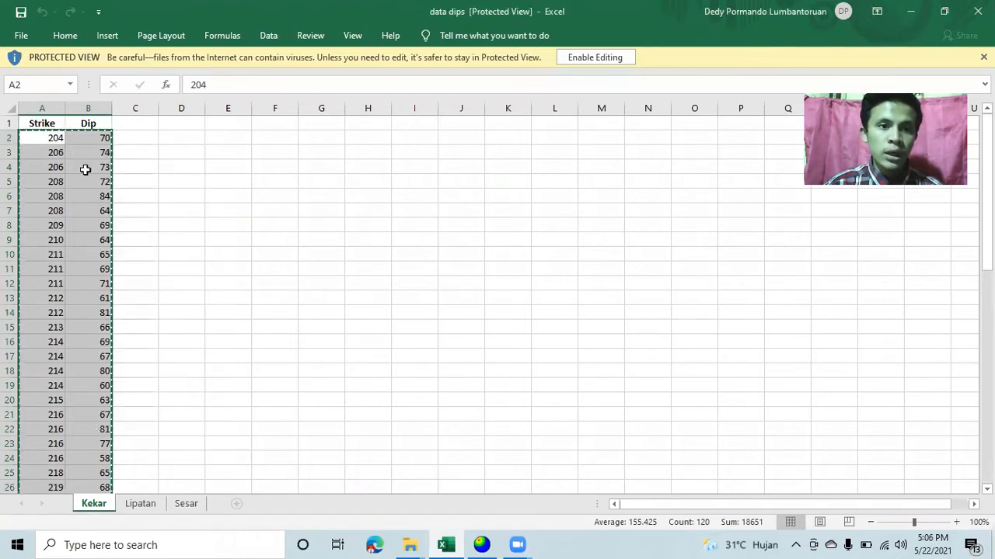
Step: Switch back to Dips and paste the copied strike and dip data into the grid from row 1, checking the pasted rows
{"action": "left_click", "coordinate": [480, 544]}
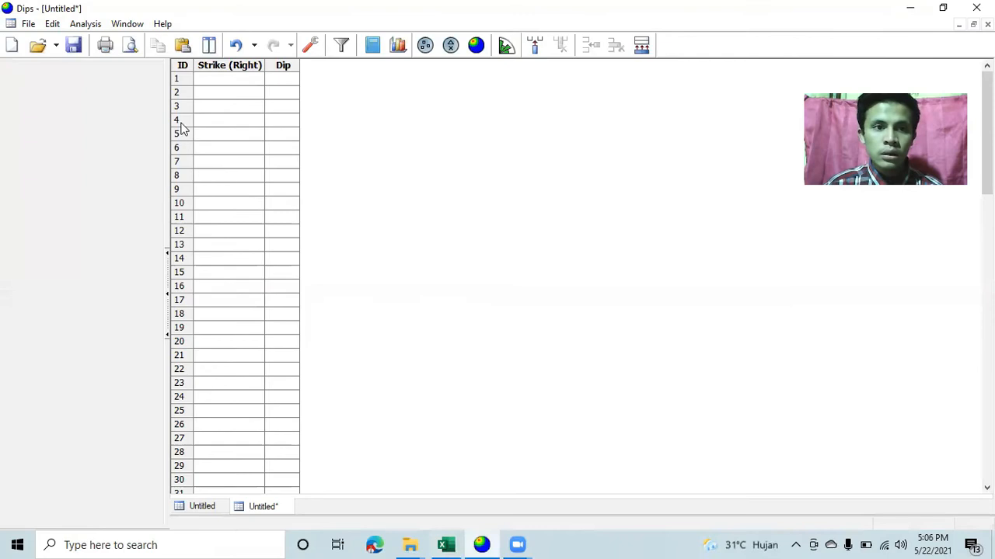
{"action": "left_click", "coordinate": [206, 83]}
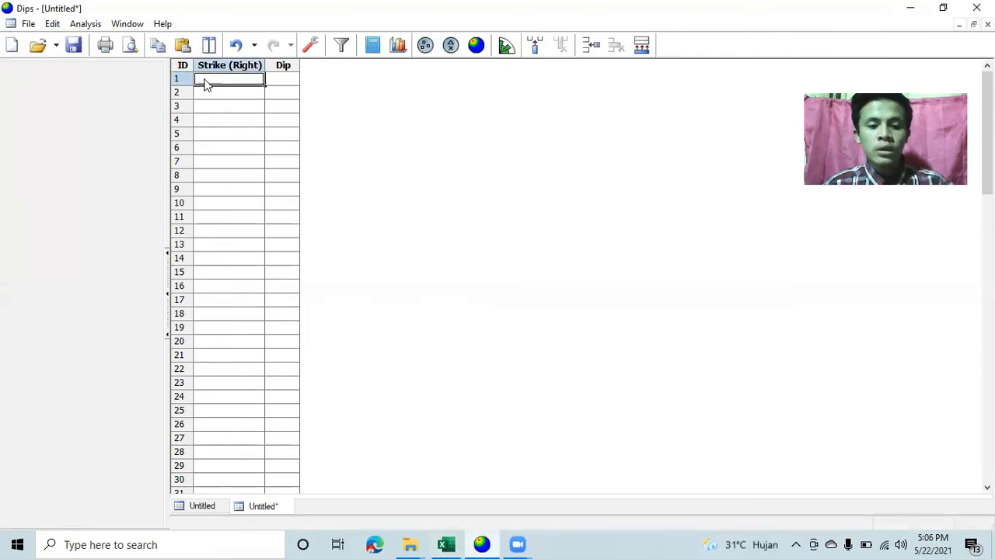
{"action": "key", "text": "ctrl+v"}
{"action": "scroll", "coordinate": [222, 93], "scroll_direction": "down", "scroll_amount": 2}
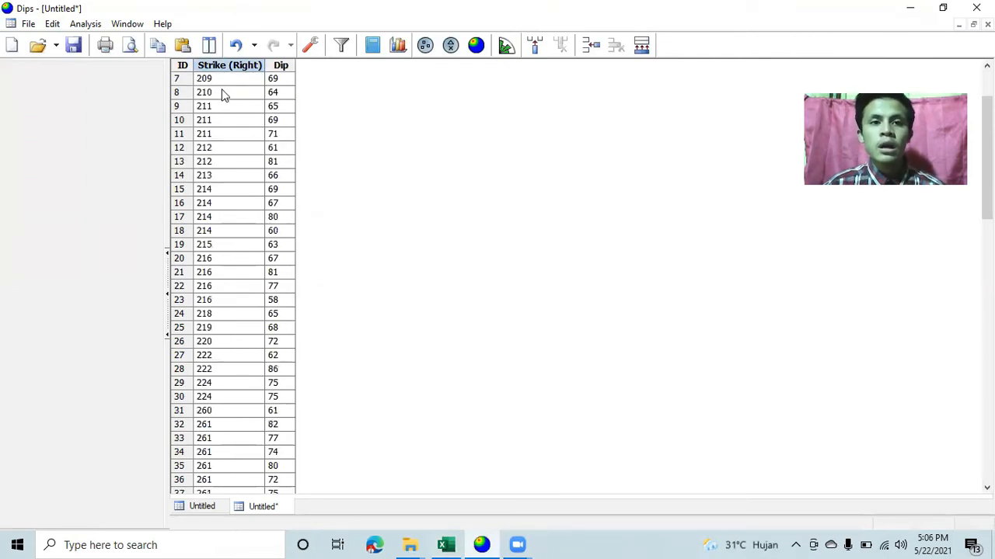
{"action": "scroll", "coordinate": [222, 162], "scroll_direction": "down", "scroll_amount": 16}
{"action": "scroll", "coordinate": [222, 162], "scroll_direction": "up", "scroll_amount": 8}
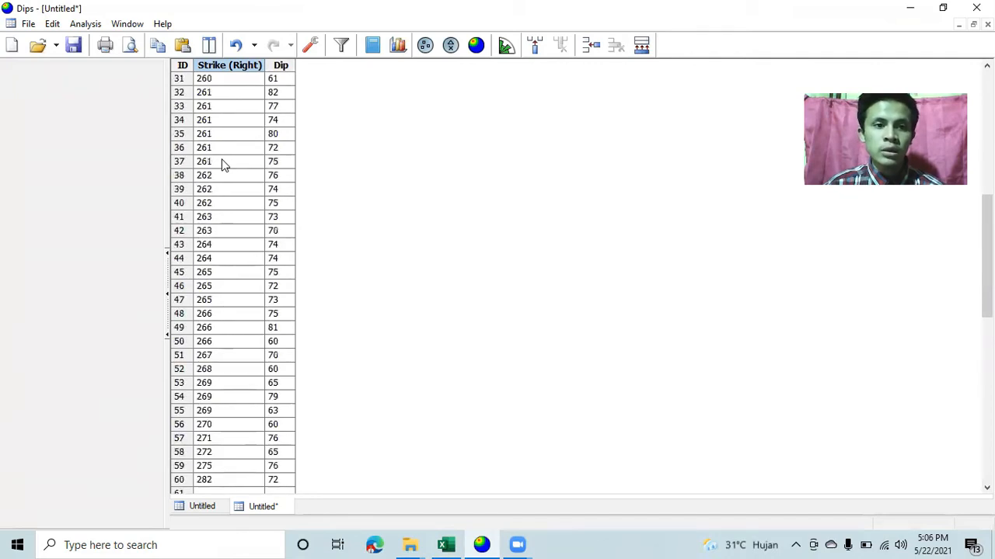
{"action": "scroll", "coordinate": [221, 163], "scroll_direction": "up", "scroll_amount": 10}
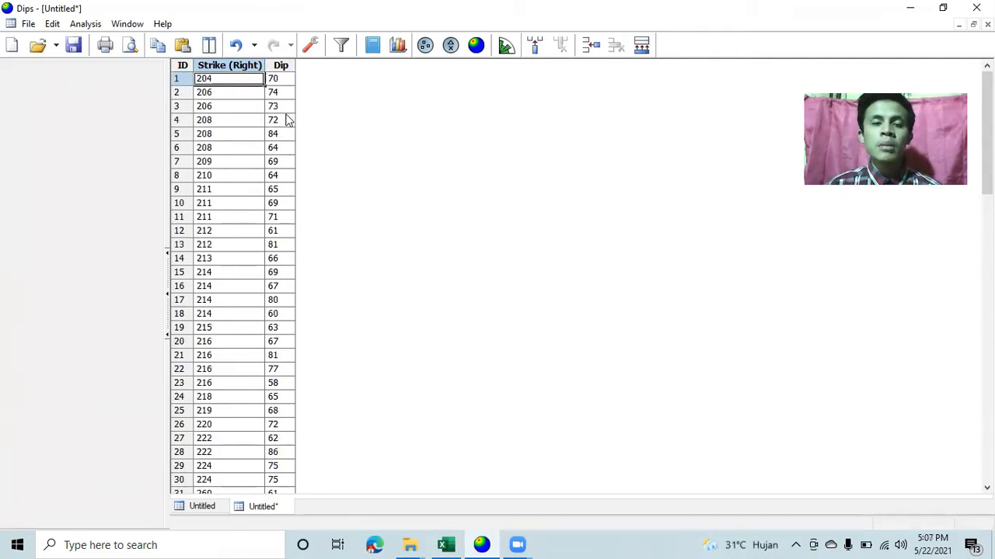
Step: Plot the pole vectors on a stereonet and display them as density contours
{"action": "left_click", "coordinate": [425, 46]}
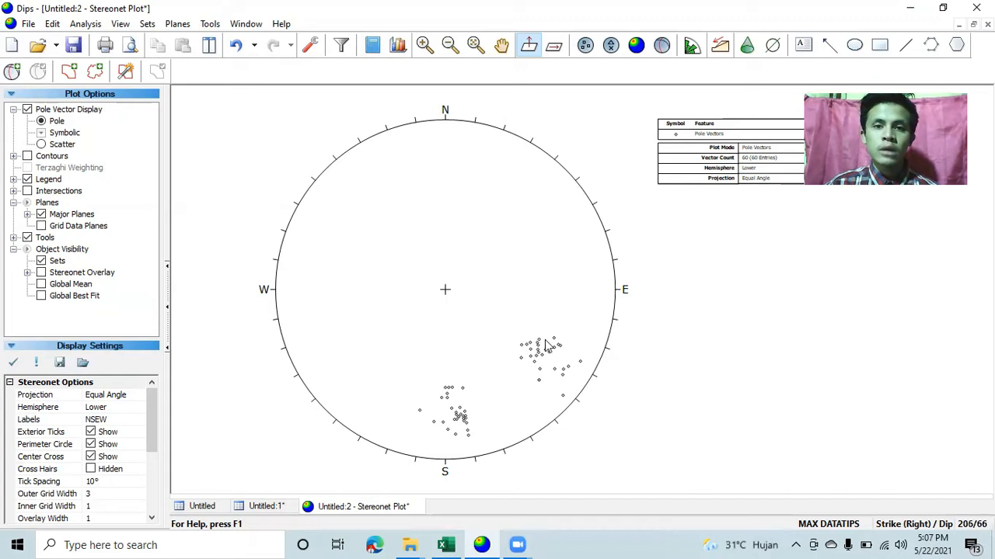
{"action": "left_click", "coordinate": [635, 49]}
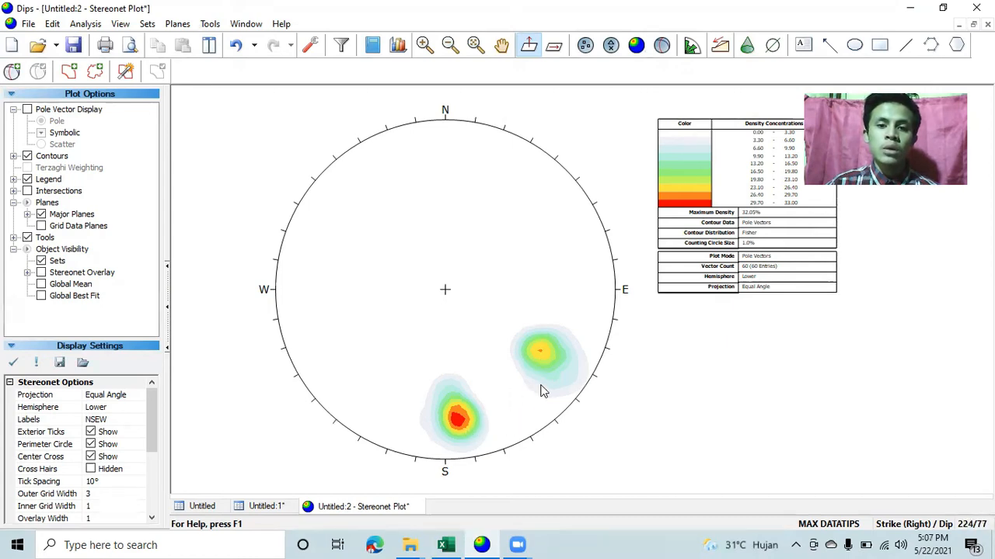
{"action": "scroll", "coordinate": [542, 391], "scroll_direction": "down", "scroll_amount": 1}
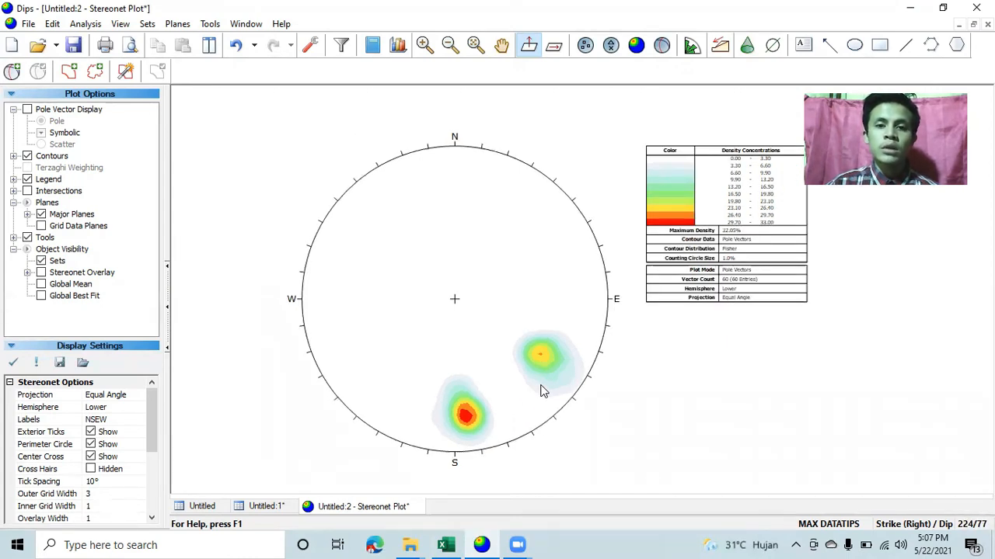
Step: Add a user plane with its pole at the centre of the southeastern concentration, at 213/67, and label it "maksimal 1"
{"action": "left_click", "coordinate": [12, 72]}
{"action": "scroll", "coordinate": [568, 401], "scroll_direction": "up", "scroll_amount": 5}
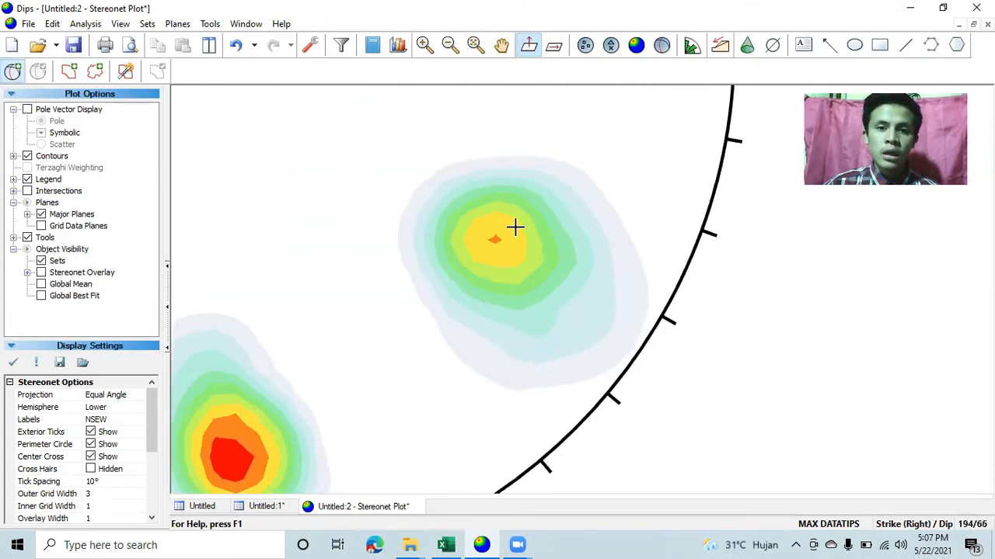
{"action": "scroll", "coordinate": [506, 233], "scroll_direction": "down", "scroll_amount": 1}
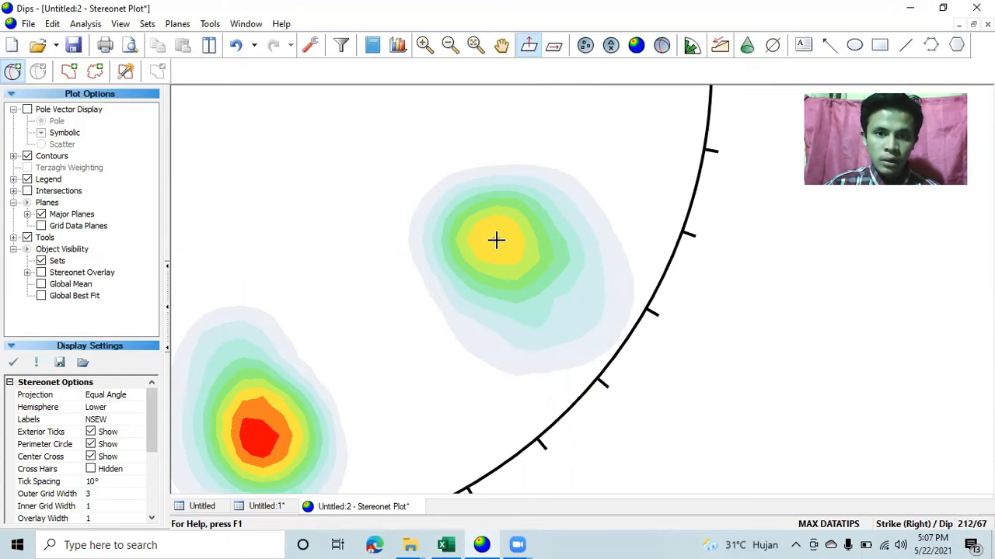
{"action": "left_click", "coordinate": [497, 240]}
{"action": "left_click", "coordinate": [505, 216]}
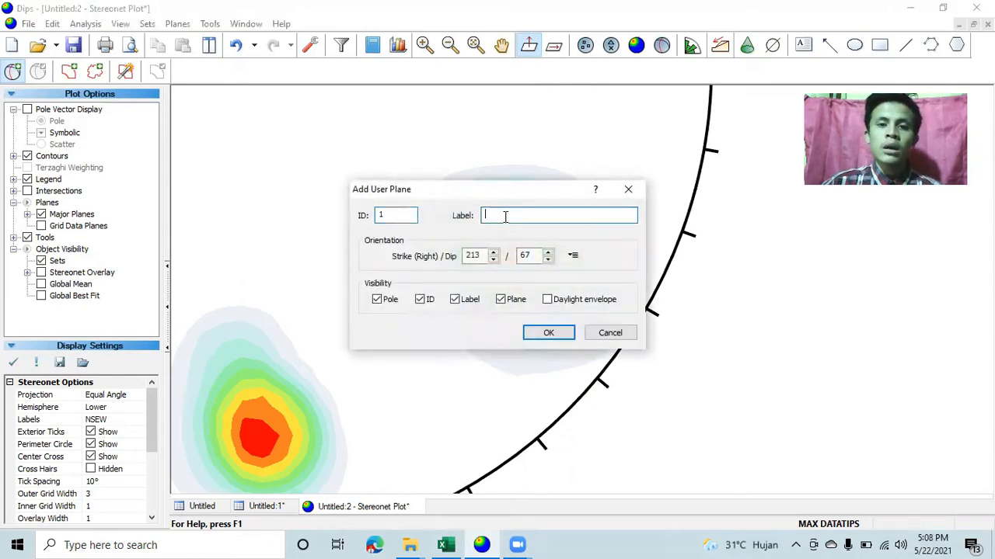
{"action": "type", "text": "maksimal 1"}
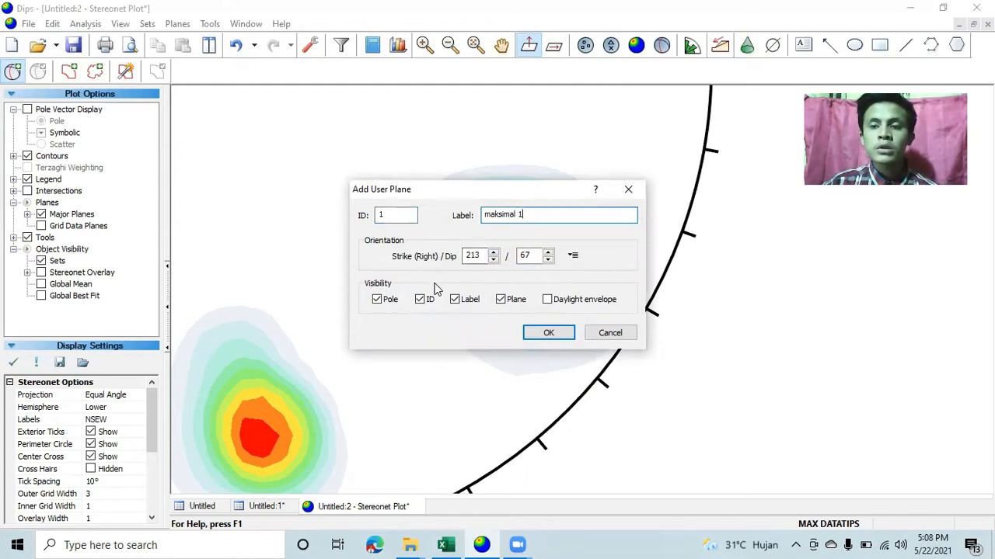
Step: Hide the ID and plane of maksimal 1, keeping its pole and label visible, and create the user plane
{"action": "left_click", "coordinate": [377, 300]}
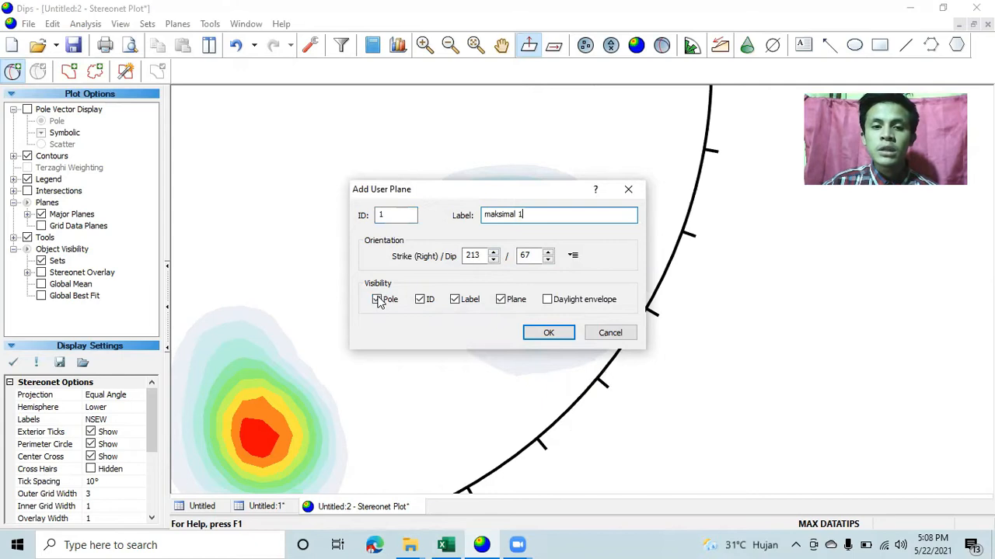
{"action": "left_click", "coordinate": [424, 304]}
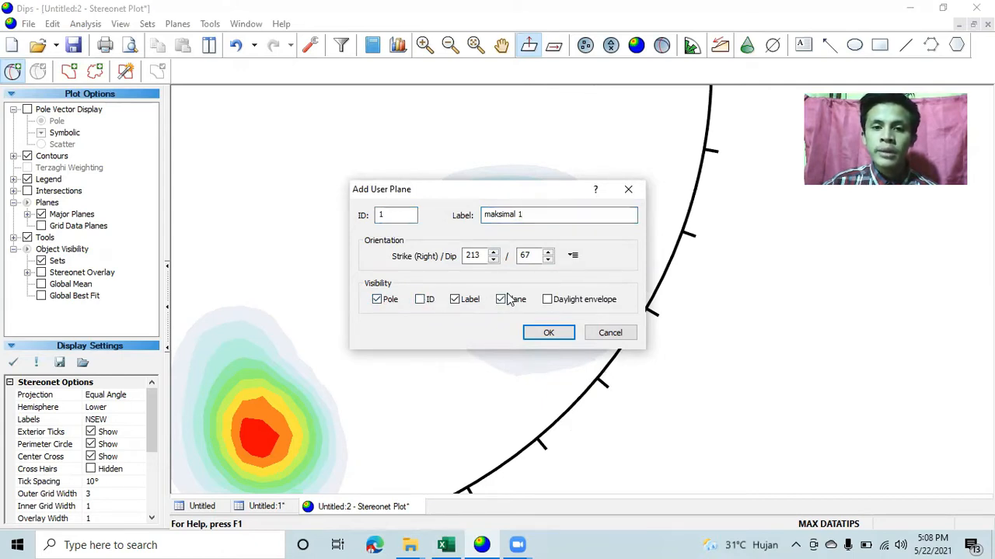
{"action": "left_click", "coordinate": [503, 301]}
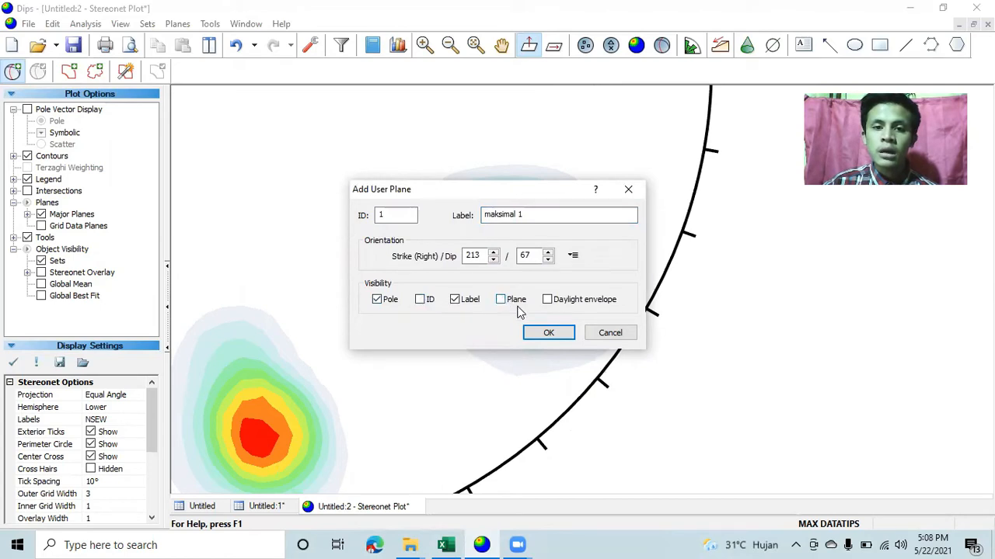
{"action": "left_click", "coordinate": [549, 333]}
{"action": "scroll", "coordinate": [538, 328], "scroll_direction": "down", "scroll_amount": 3}
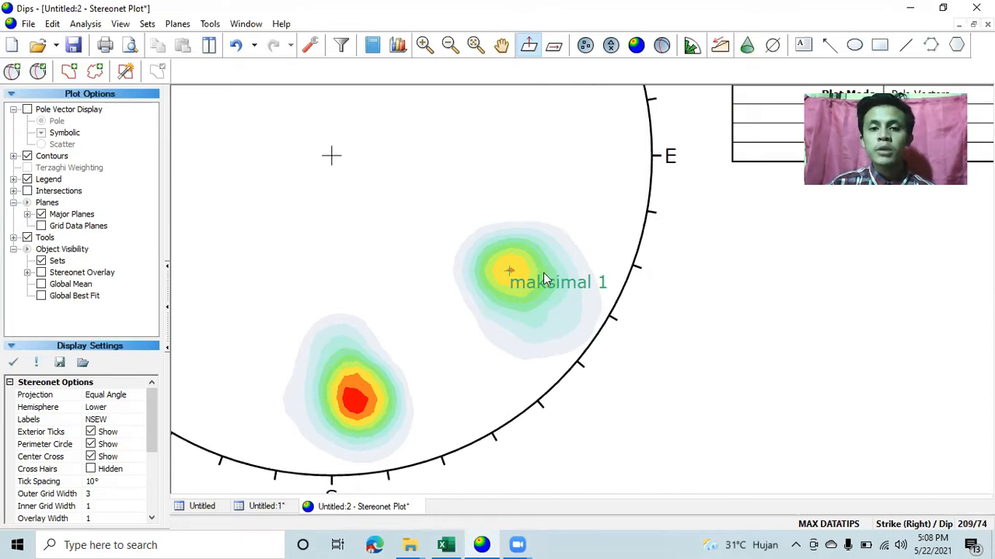
Step: Add a user plane with its pole at the centre of the southern concentration, at 265/75, labelled "maksimal 2", showing only its pole and label
{"action": "left_click", "coordinate": [18, 76]}
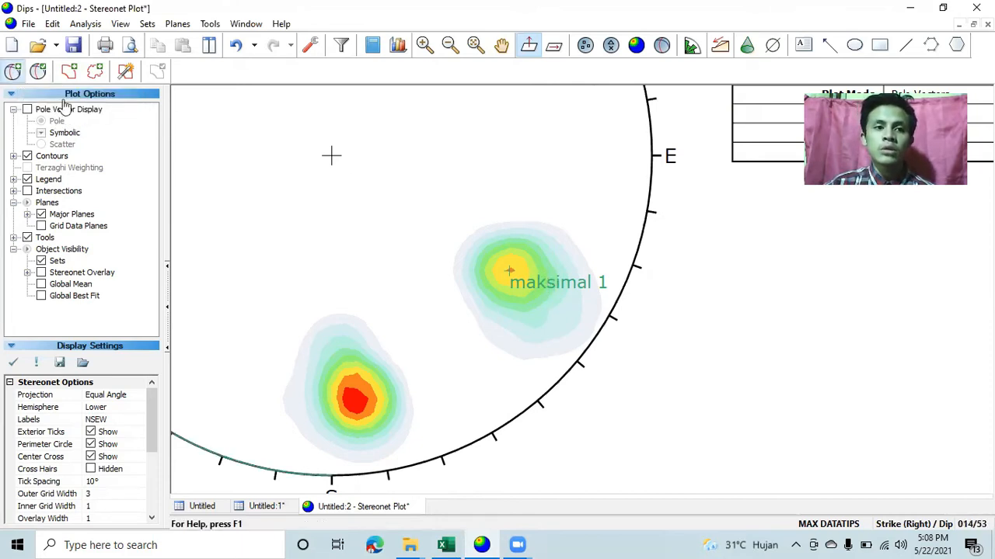
{"action": "scroll", "coordinate": [353, 427], "scroll_direction": "up", "scroll_amount": 1}
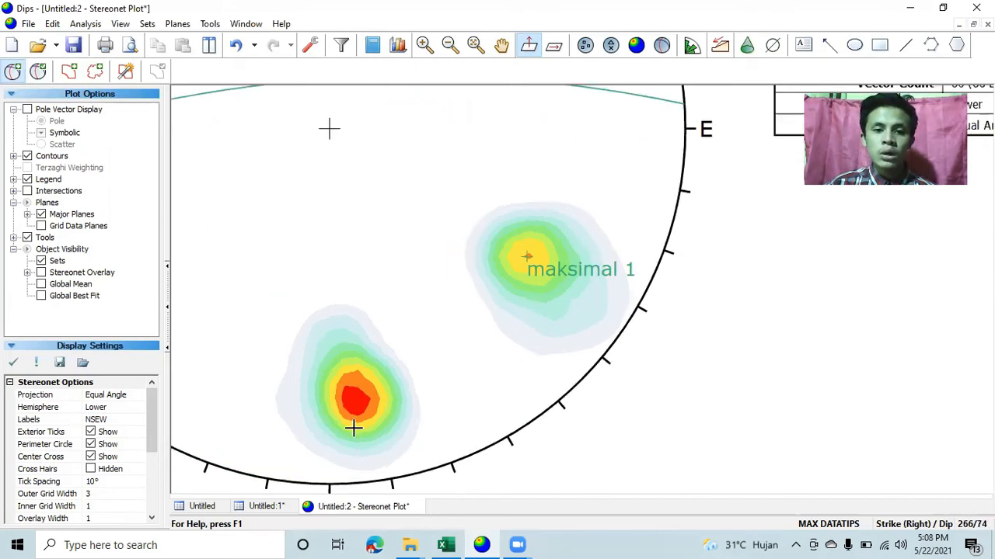
{"action": "scroll", "coordinate": [353, 427], "scroll_direction": "up", "scroll_amount": 3}
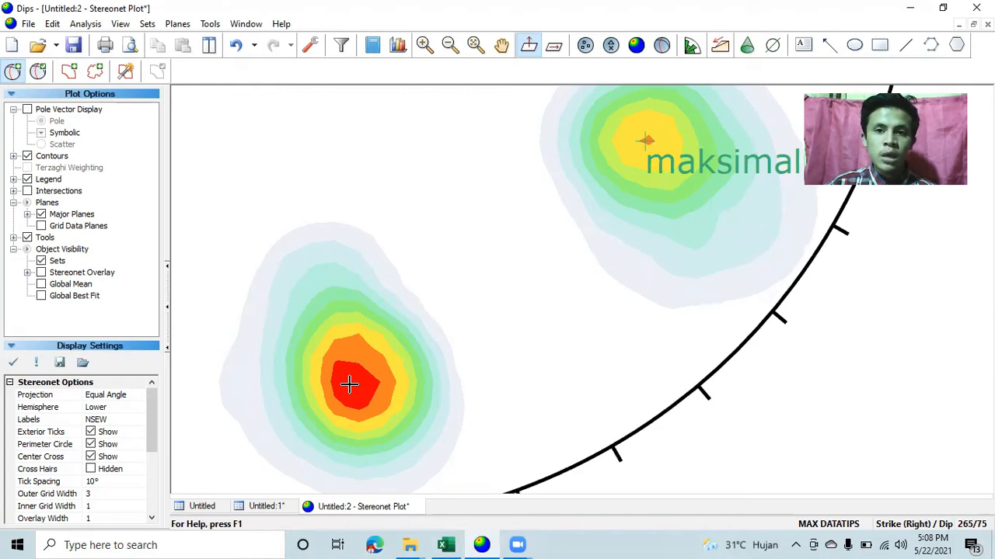
{"action": "left_click", "coordinate": [350, 385]}
{"action": "left_click", "coordinate": [516, 216]}
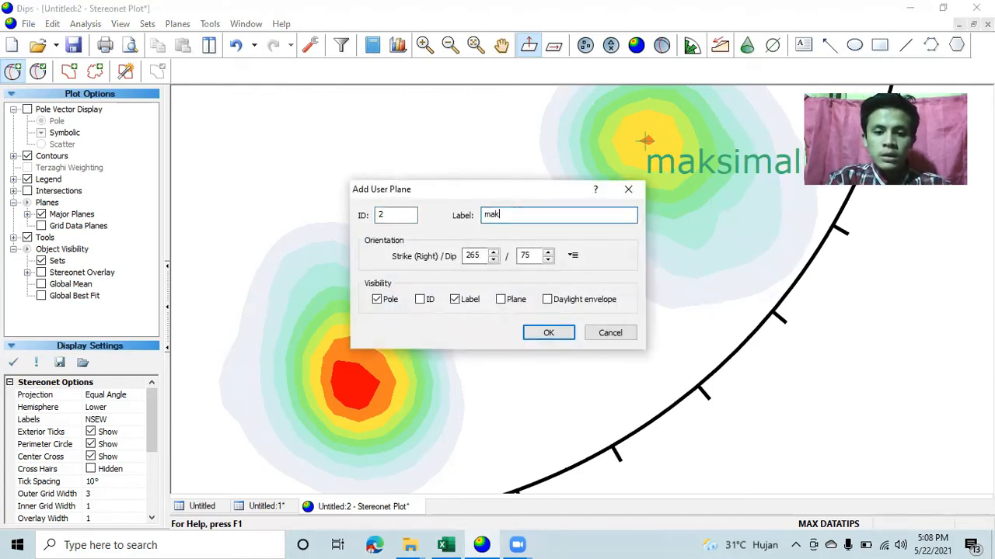
{"action": "type", "text": "maksia"}
{"action": "key", "text": "BackSpace"}
{"action": "type", "text": "na"}
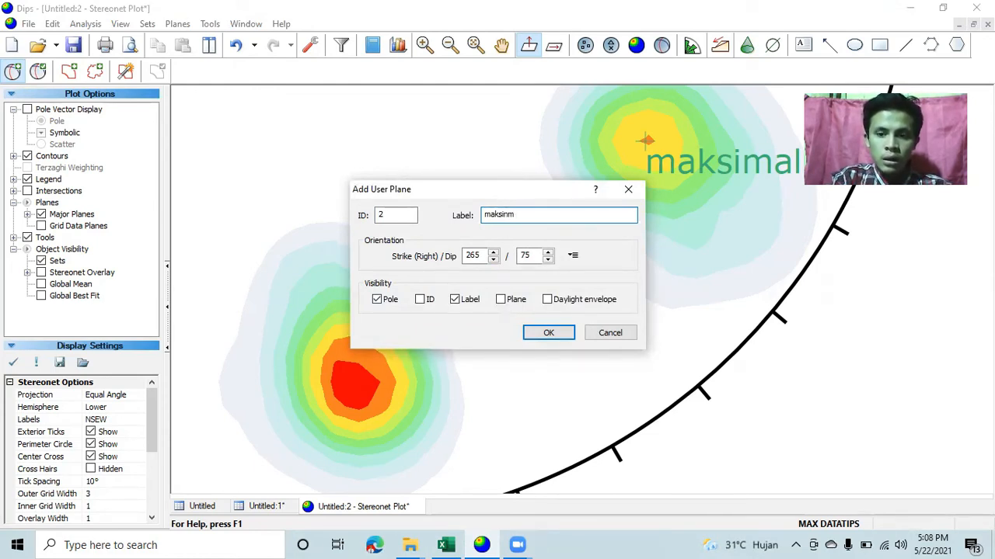
{"action": "type", "text": "mal 2"}
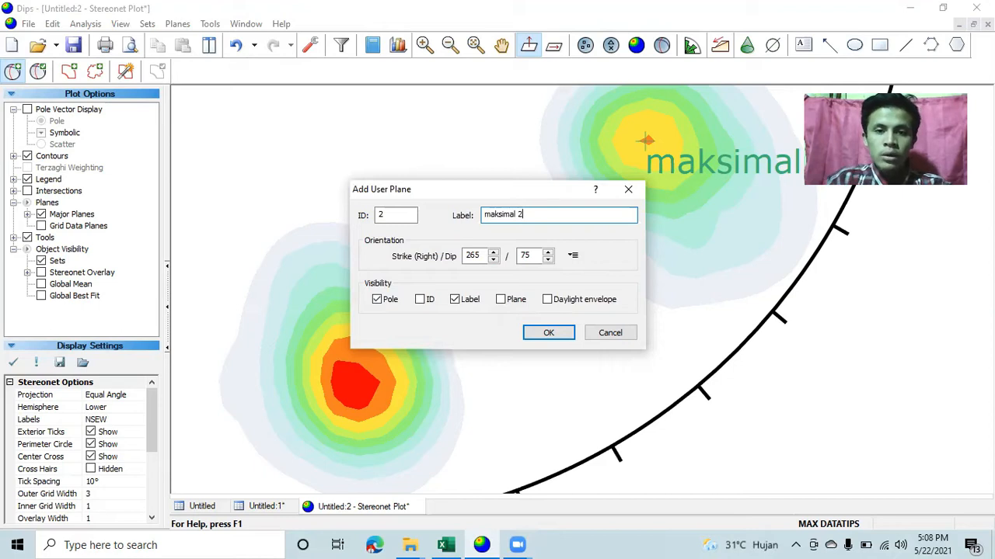
{"action": "left_click", "coordinate": [454, 299]}
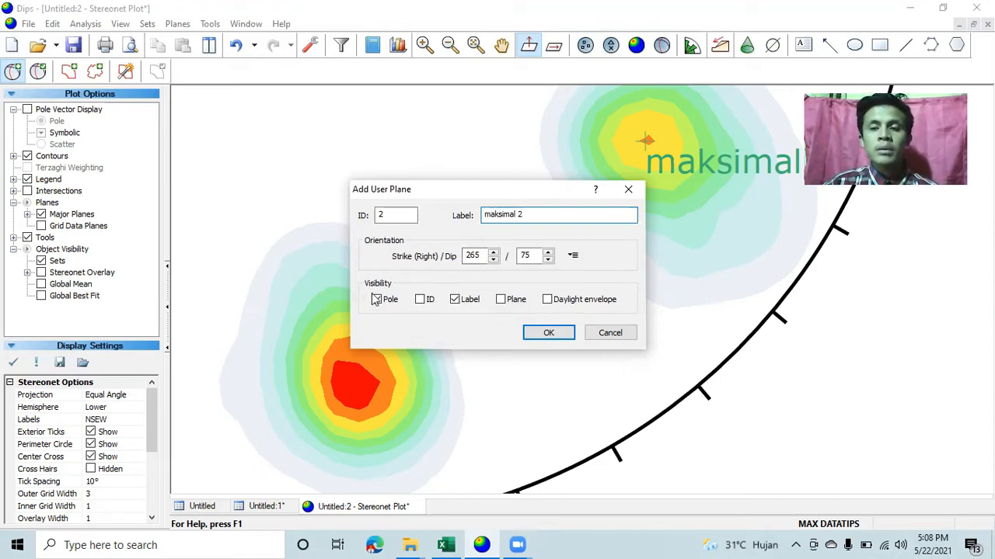
{"action": "left_click", "coordinate": [455, 299]}
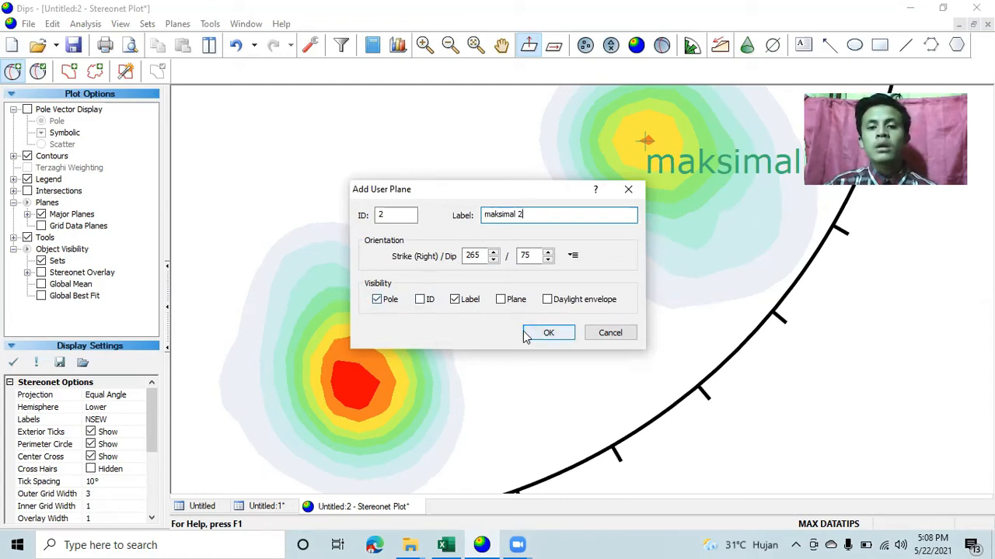
{"action": "left_click", "coordinate": [547, 333]}
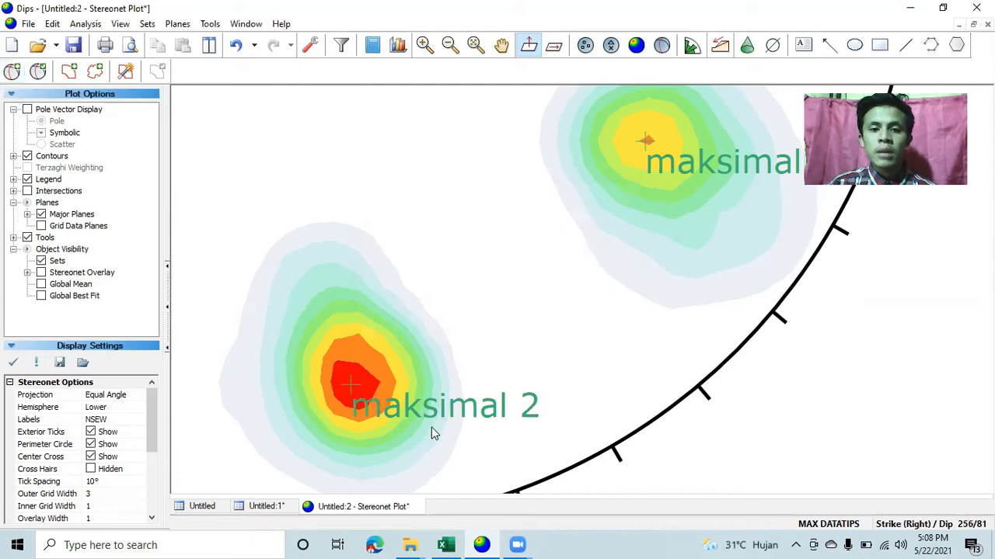
Step: Add another user plane with its pole on the maksimal 1 point, at 213/67, and label it "pole maks 1"
{"action": "scroll", "coordinate": [466, 424], "scroll_direction": "down", "scroll_amount": 3}
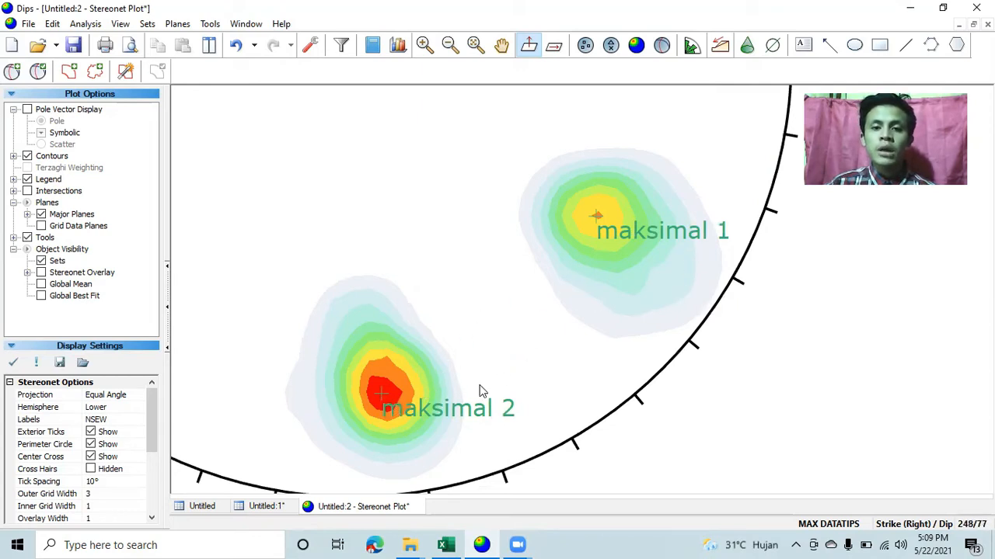
{"action": "scroll", "coordinate": [459, 409], "scroll_direction": "down", "scroll_amount": 1}
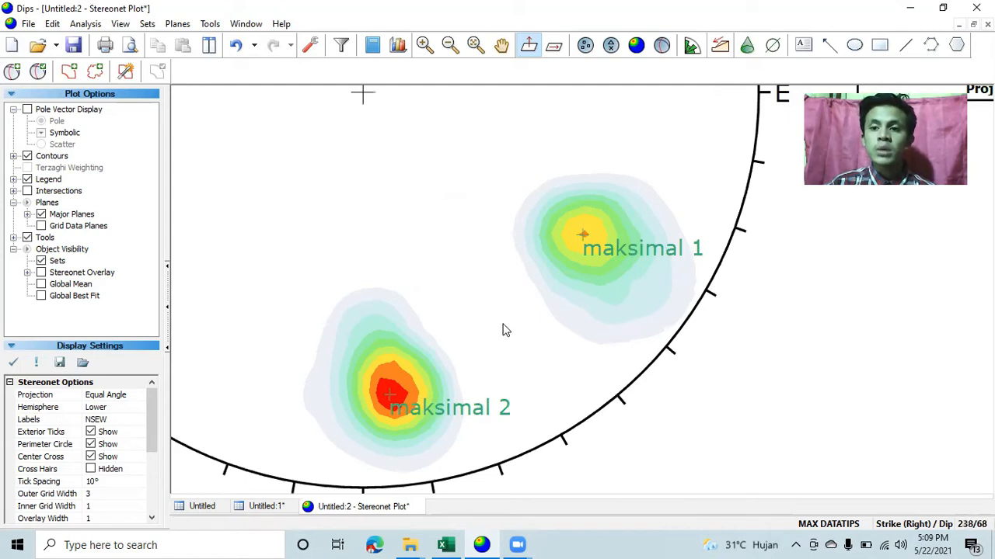
{"action": "scroll", "coordinate": [504, 330], "scroll_direction": "down", "scroll_amount": 3}
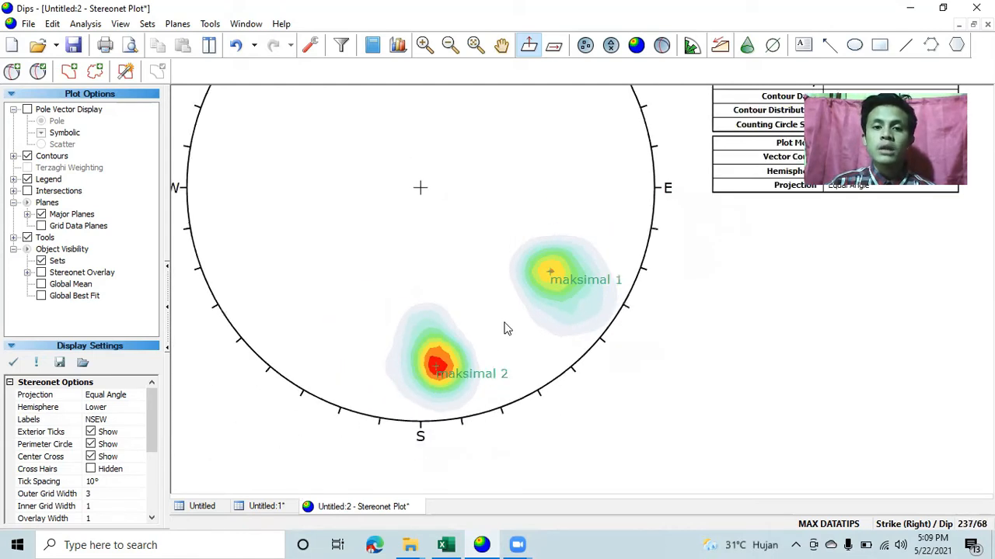
{"action": "scroll", "coordinate": [503, 329], "scroll_direction": "down", "scroll_amount": 2}
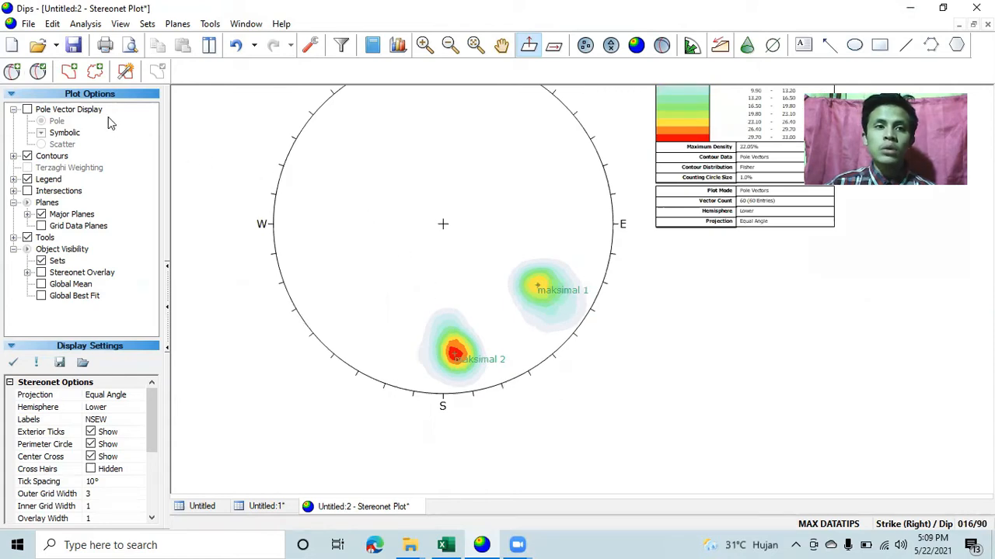
{"action": "left_click", "coordinate": [10, 71]}
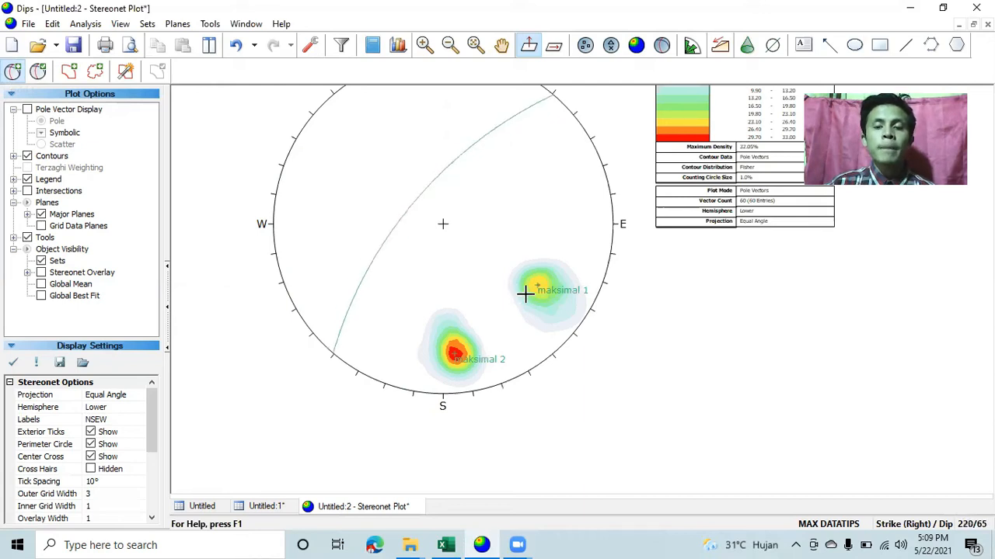
{"action": "scroll", "coordinate": [530, 288], "scroll_direction": "up", "scroll_amount": 5}
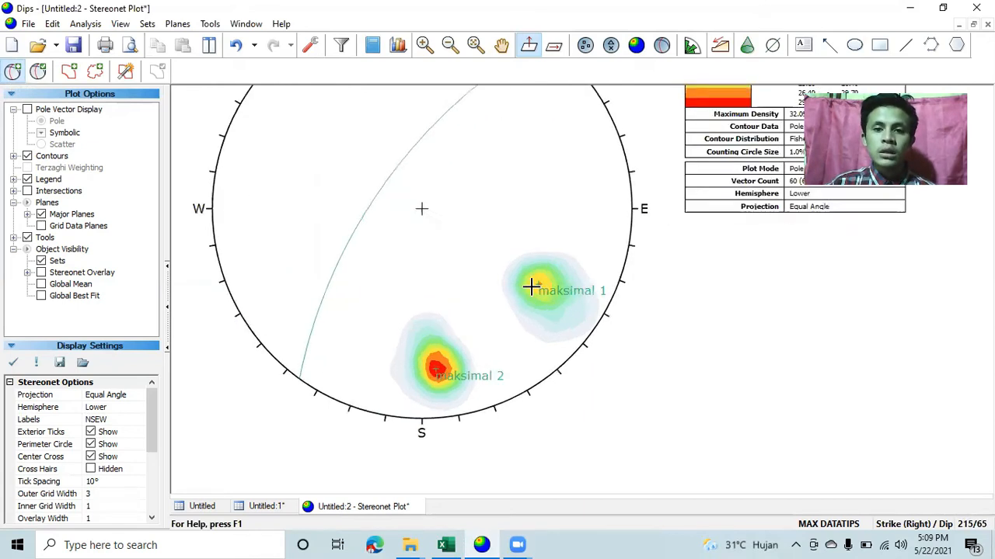
{"action": "scroll", "coordinate": [547, 283], "scroll_direction": "up", "scroll_amount": 3}
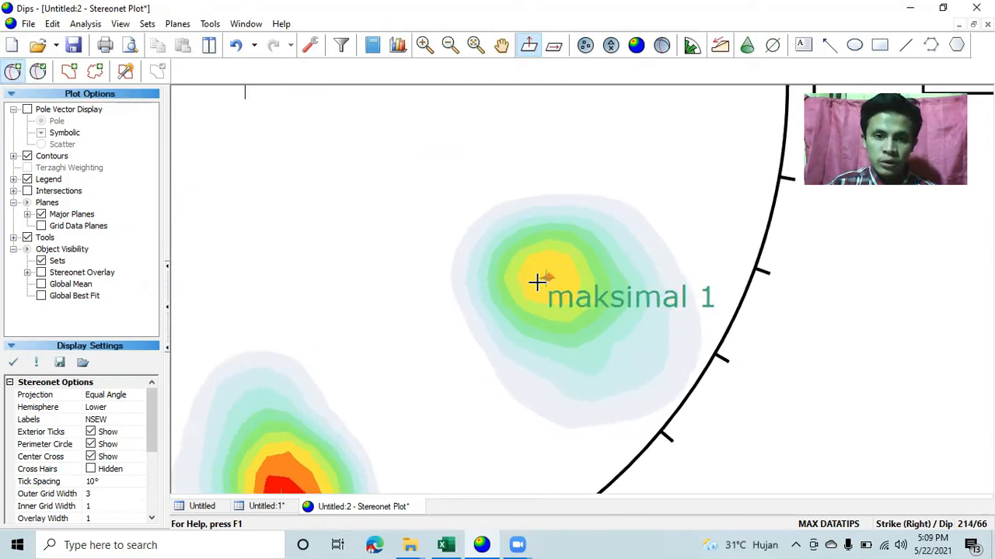
{"action": "scroll", "coordinate": [547, 276], "scroll_direction": "up", "scroll_amount": 1}
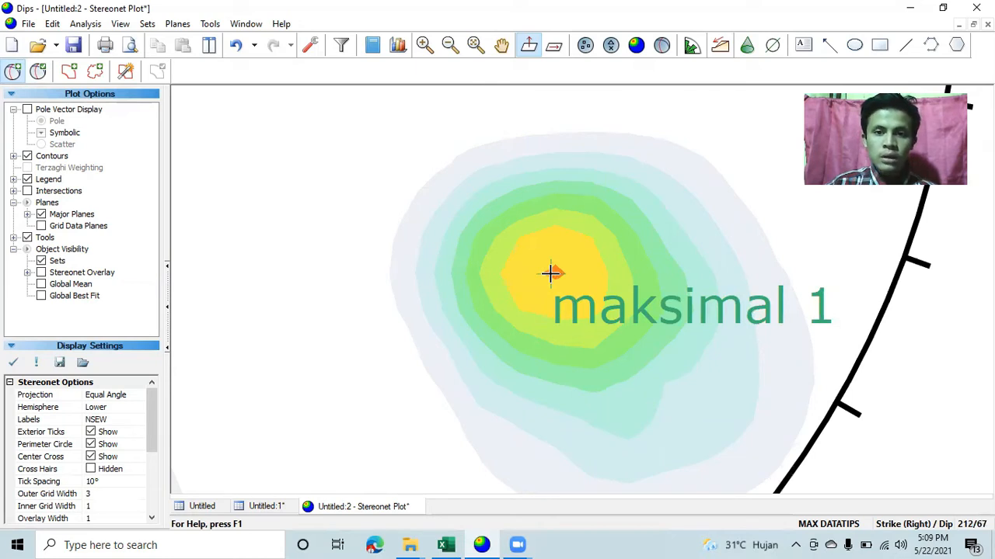
{"action": "left_click", "coordinate": [549, 272]}
{"action": "left_click", "coordinate": [536, 217]}
{"action": "type", "text": "pole maks 1"}
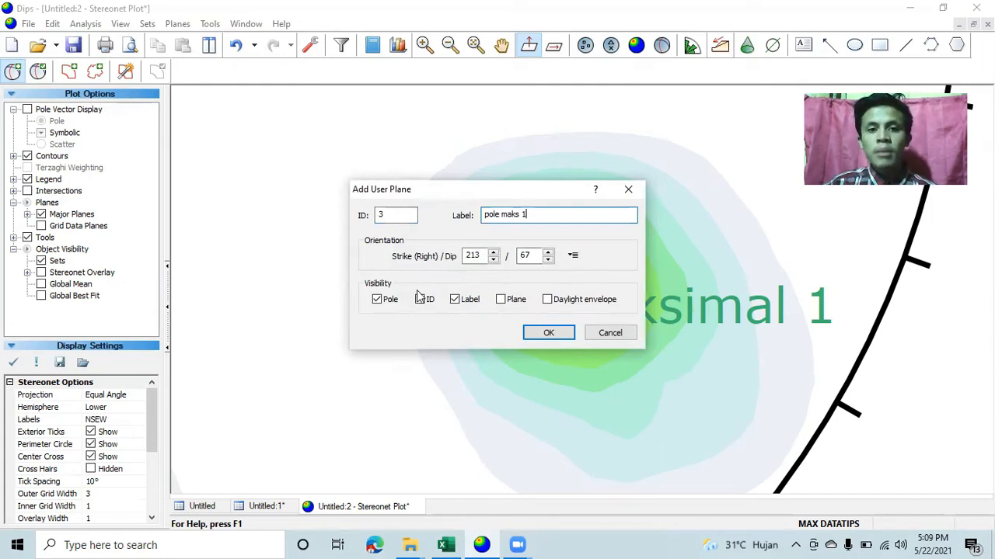
Step: Hide the pole of pole maks 1, show its plane along with the label, and create the user plane
{"action": "left_click", "coordinate": [379, 300]}
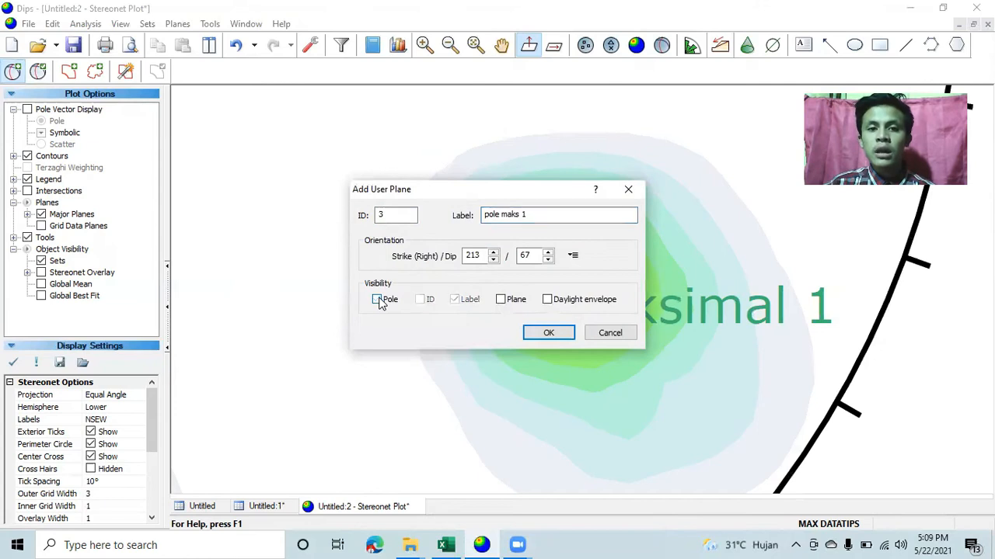
{"action": "left_click", "coordinate": [500, 300]}
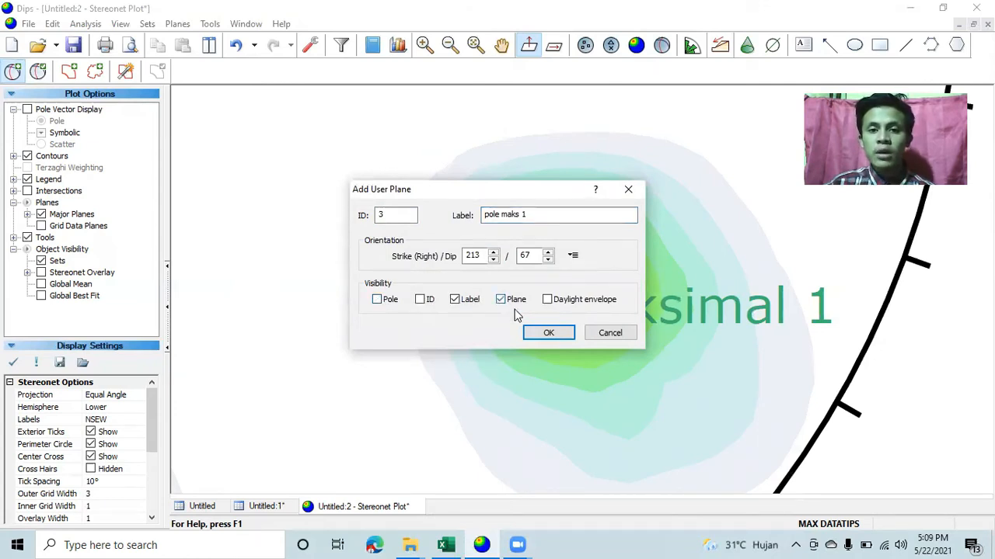
{"action": "left_click", "coordinate": [549, 332]}
Step: Add a user plane with its pole on the maksimal 2 point, at 265/75, labelled "pole maks 2", showing only its plane and label
{"action": "scroll", "coordinate": [506, 314], "scroll_direction": "down", "scroll_amount": 3}
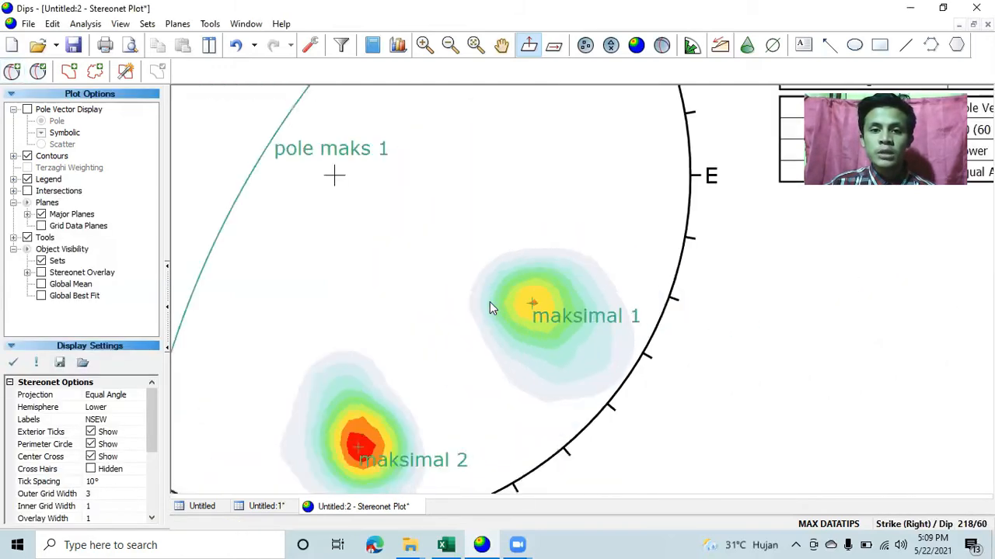
{"action": "scroll", "coordinate": [489, 307], "scroll_direction": "down", "scroll_amount": 1}
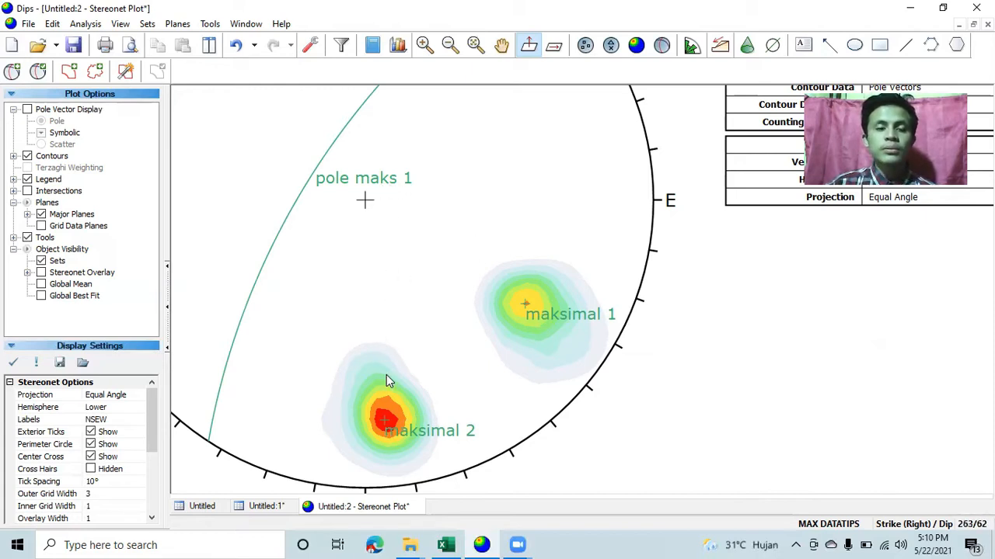
{"action": "scroll", "coordinate": [386, 375], "scroll_direction": "down", "scroll_amount": 1}
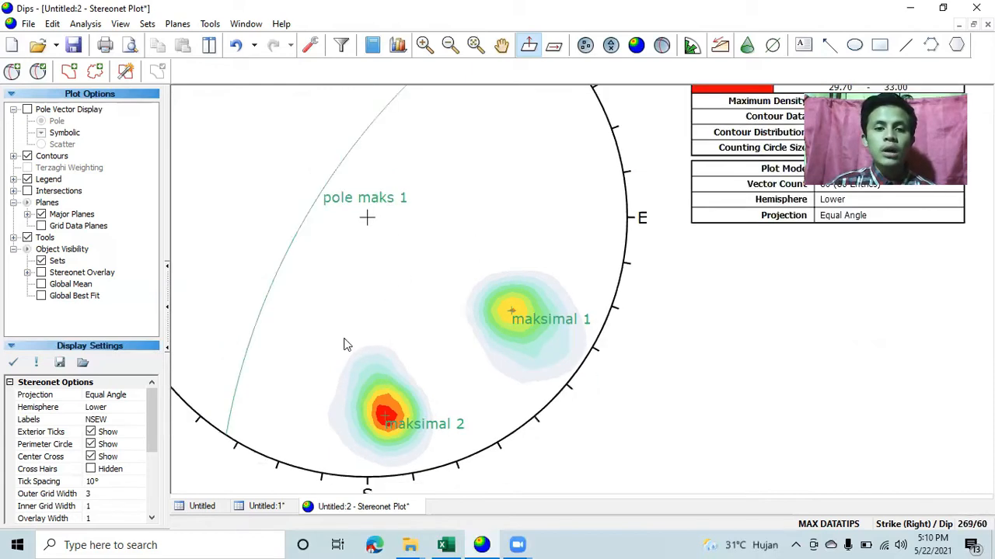
{"action": "left_click", "coordinate": [11, 74]}
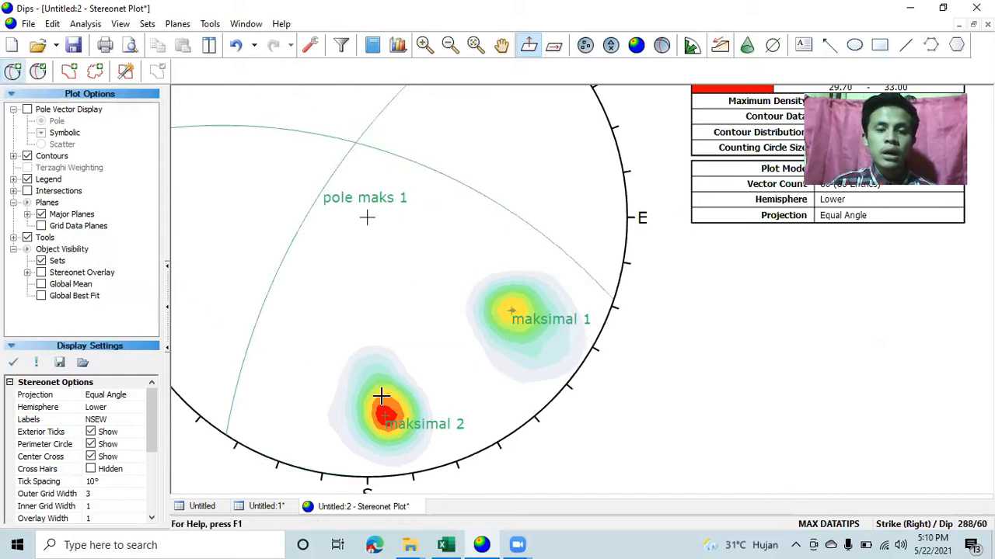
{"action": "scroll", "coordinate": [396, 367], "scroll_direction": "down", "scroll_amount": 2}
{"action": "scroll", "coordinate": [396, 367], "scroll_direction": "up", "scroll_amount": 4}
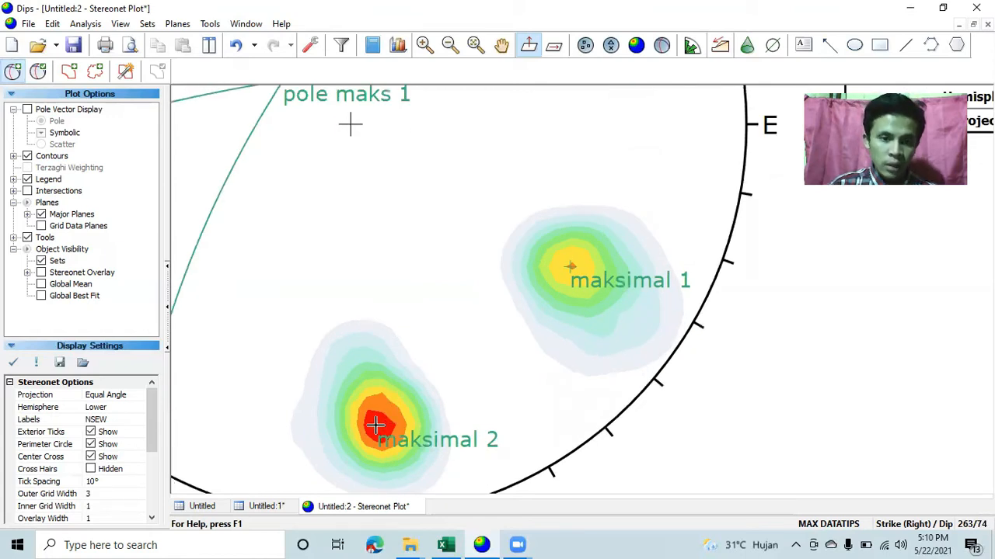
{"action": "scroll", "coordinate": [375, 424], "scroll_direction": "up", "scroll_amount": 2}
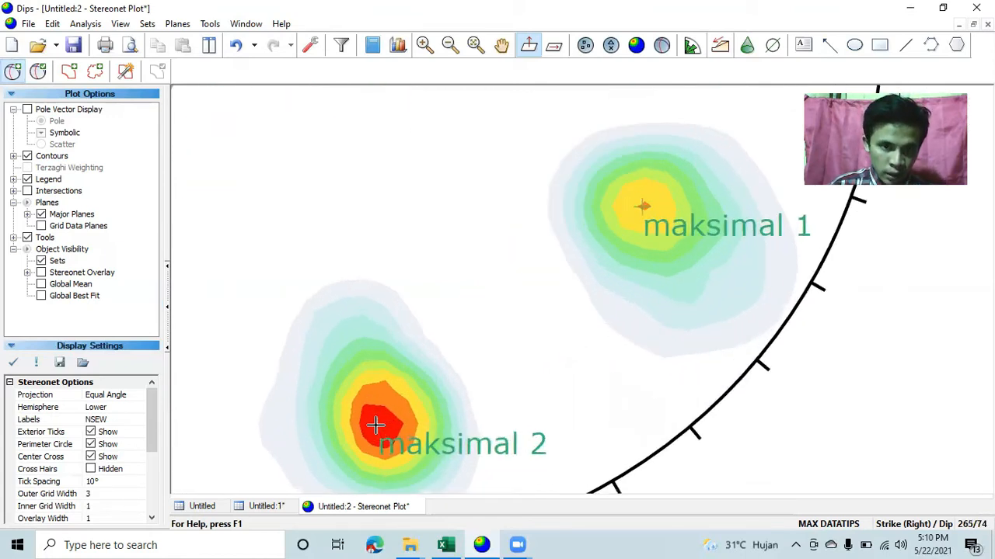
{"action": "left_click", "coordinate": [375, 424]}
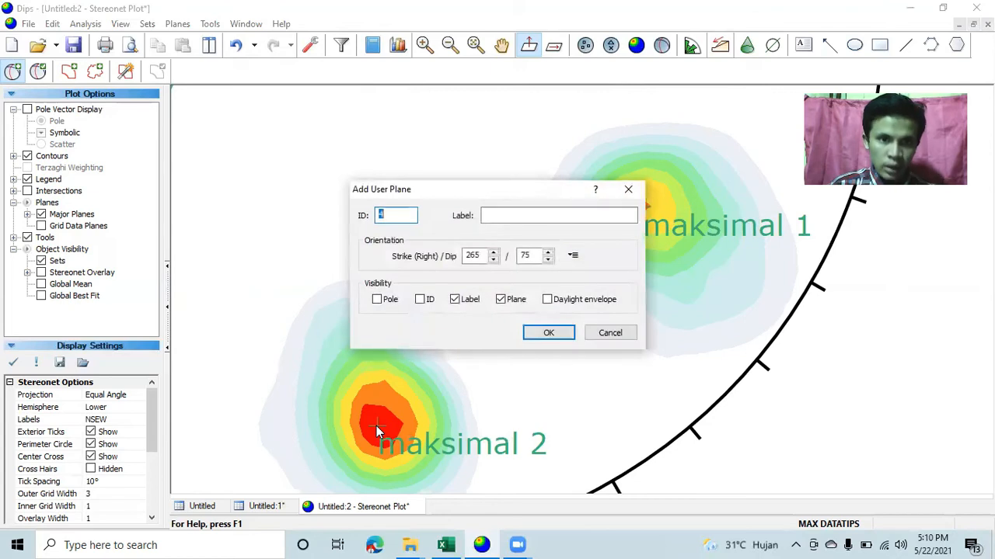
{"action": "left_click", "coordinate": [523, 214]}
{"action": "type", "text": "pole maksi"}
{"action": "key", "text": "BackSpace"}
{"action": "type", "text": "2"}
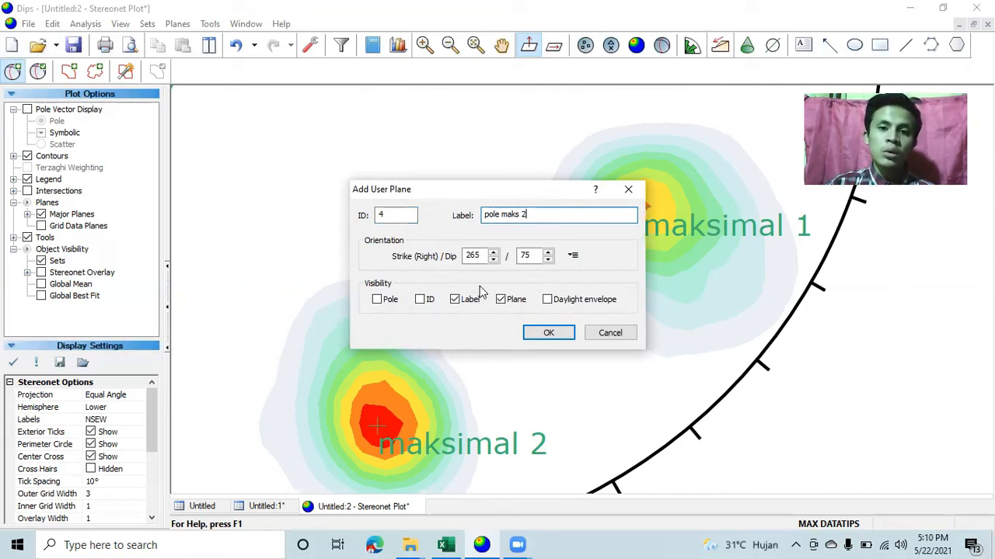
{"action": "left_click", "coordinate": [547, 333]}
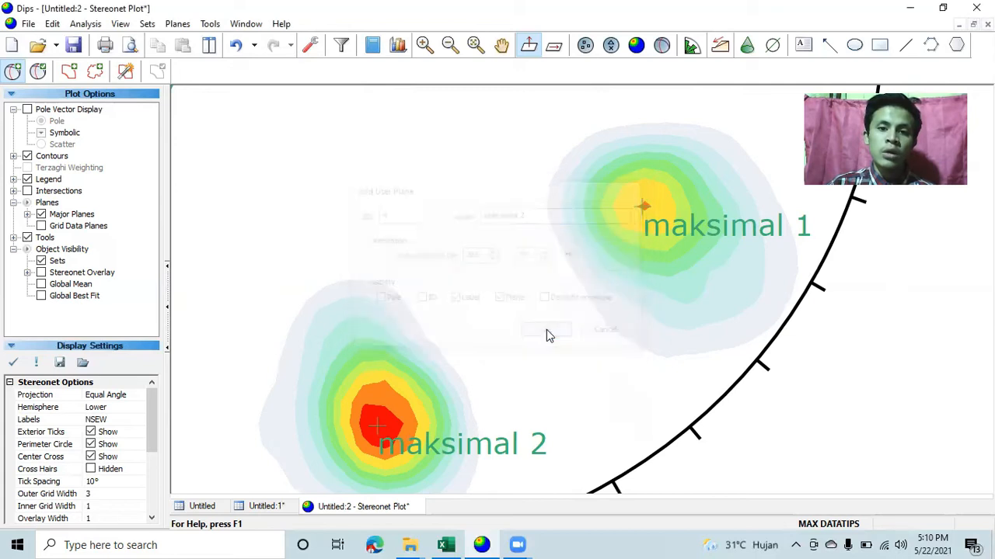
Step: Add a user plane with its pole where the two maxima planes intersect, at 34/23, labelled "sigma 2", showing only its pole and label
{"action": "scroll", "coordinate": [546, 336], "scroll_direction": "down", "scroll_amount": 5}
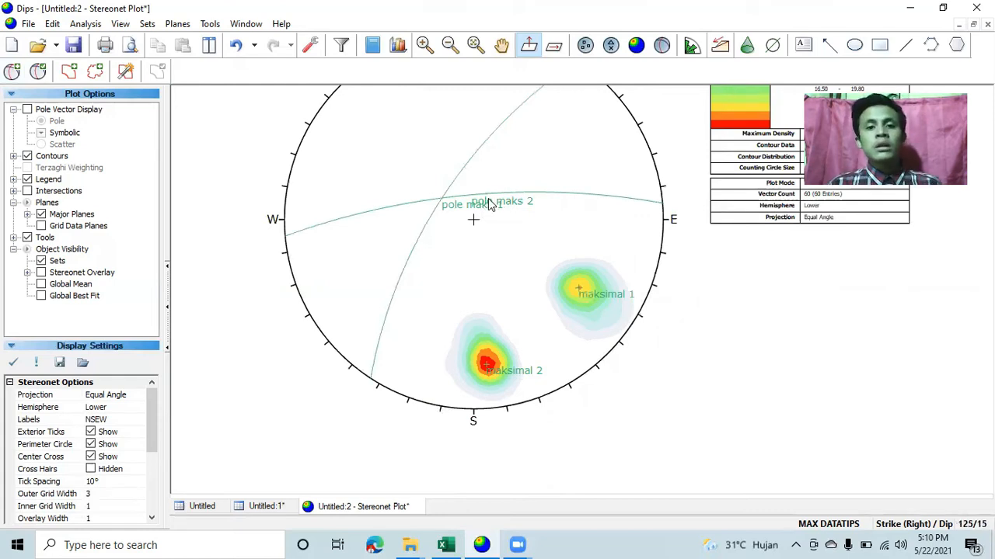
{"action": "mouse_move", "coordinate": [447, 198]}
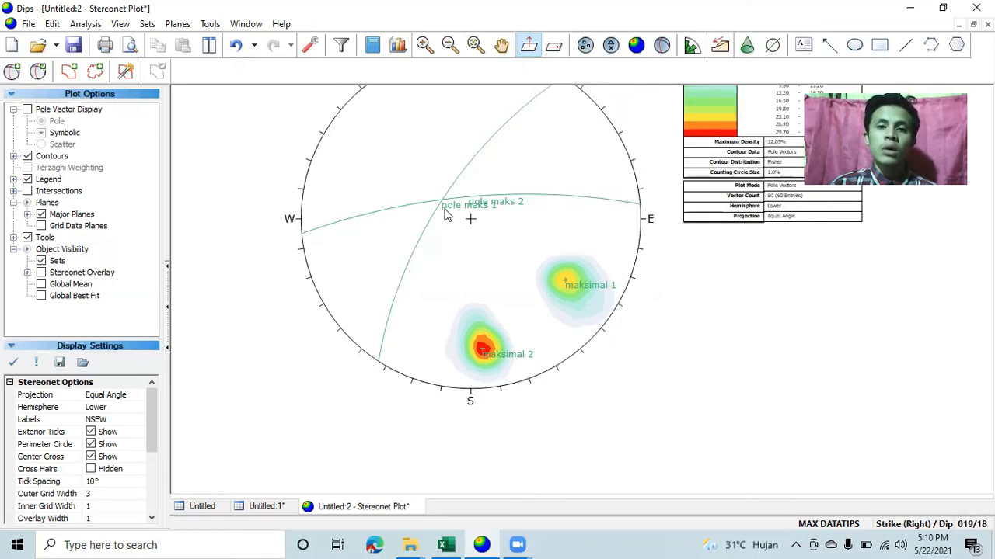
{"action": "scroll", "coordinate": [446, 215], "scroll_direction": "up", "scroll_amount": 1}
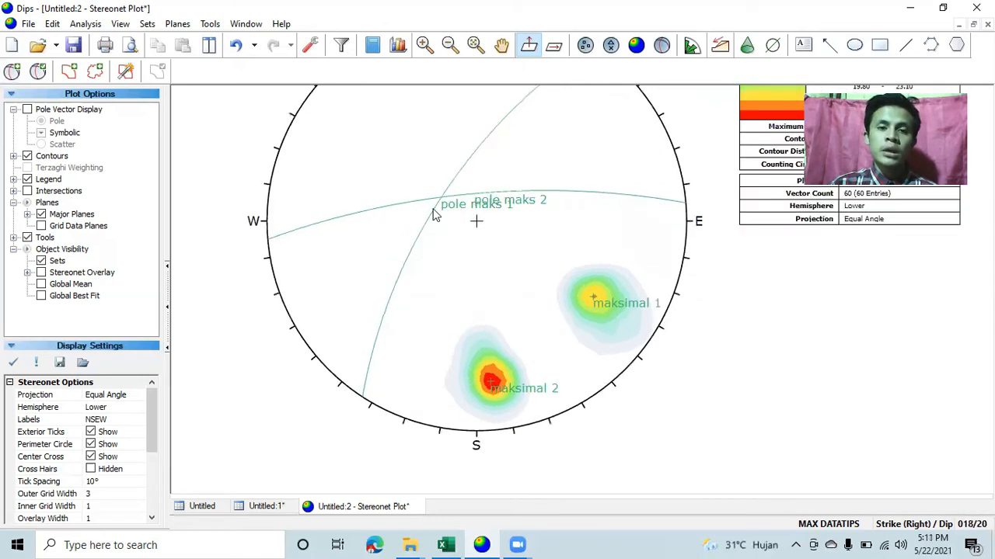
{"action": "left_click", "coordinate": [13, 72]}
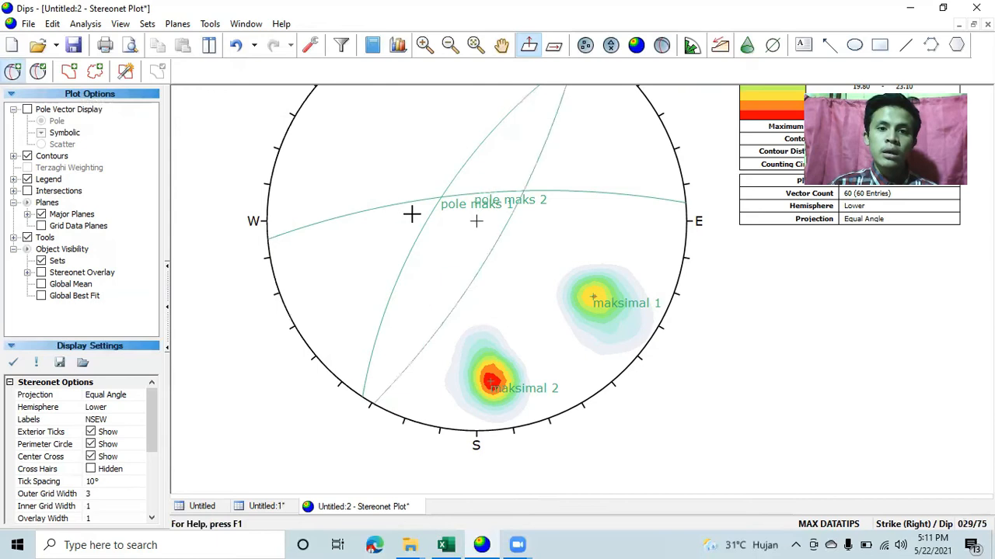
{"action": "scroll", "coordinate": [431, 213], "scroll_direction": "up", "scroll_amount": 2}
{"action": "scroll", "coordinate": [435, 210], "scroll_direction": "up", "scroll_amount": 4}
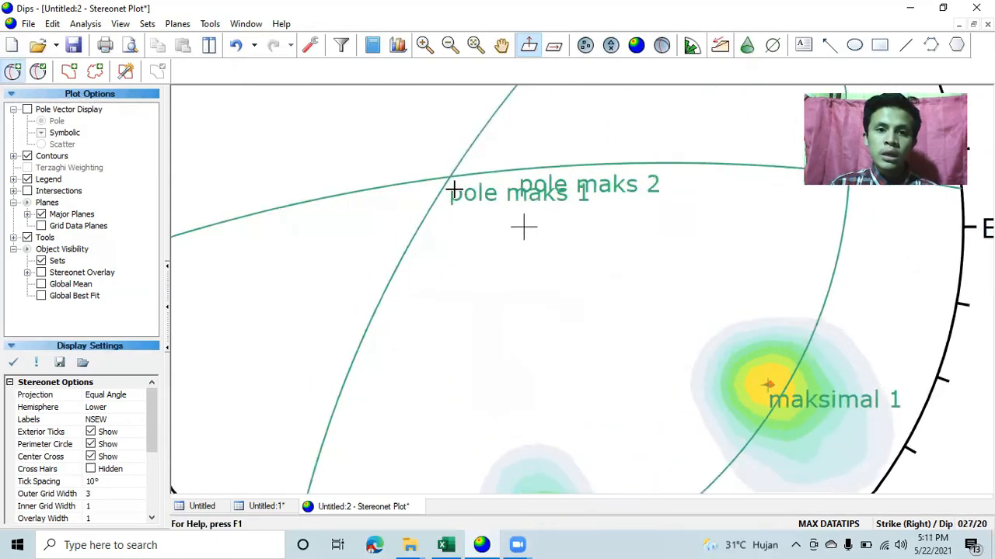
{"action": "scroll", "coordinate": [448, 174], "scroll_direction": "up", "scroll_amount": 1}
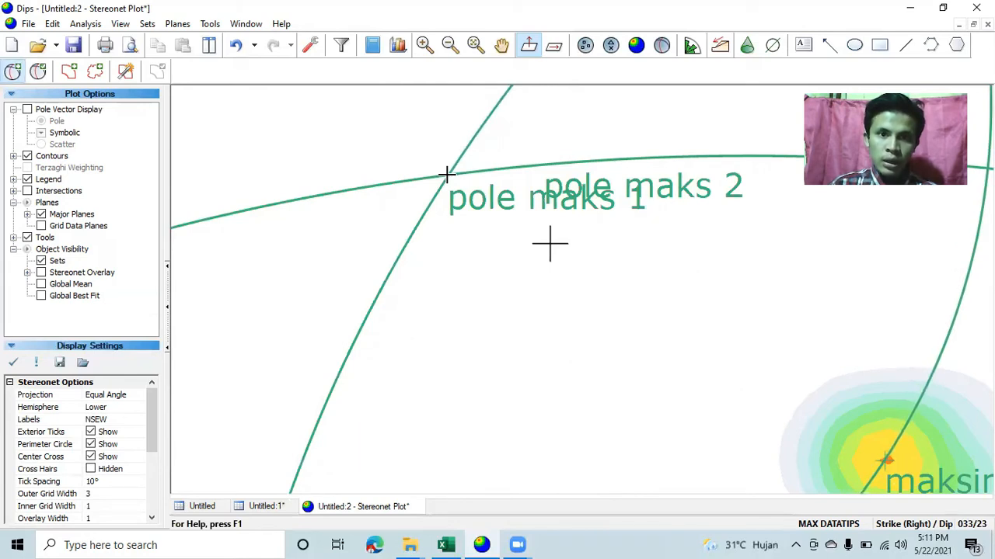
{"action": "left_click", "coordinate": [448, 174]}
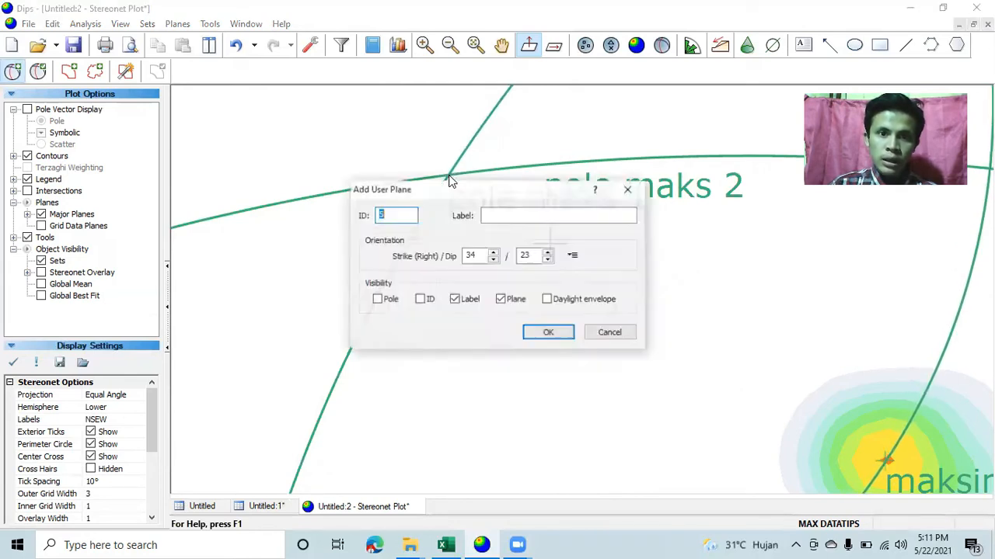
{"action": "left_click", "coordinate": [491, 216]}
{"action": "type", "text": "sigma 2"}
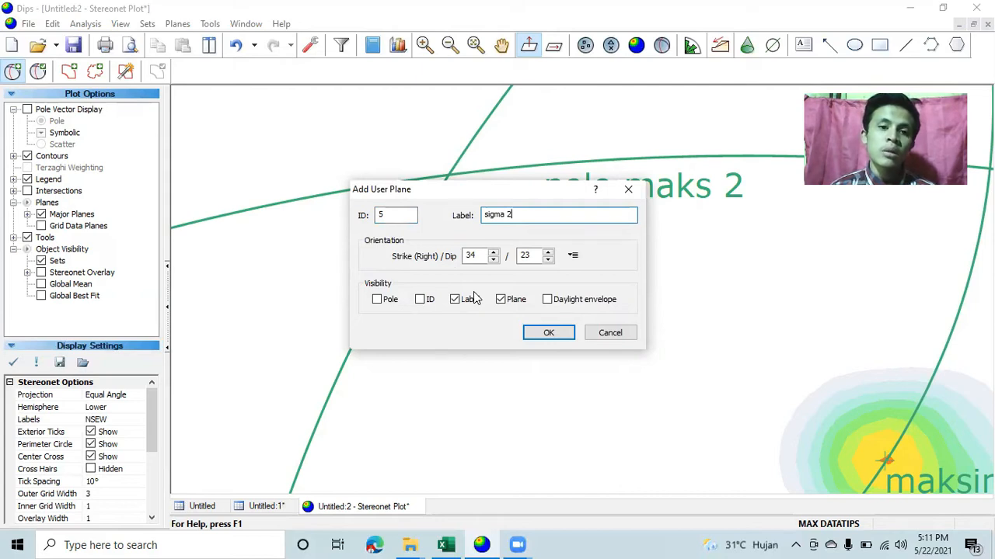
{"action": "left_click", "coordinate": [376, 300]}
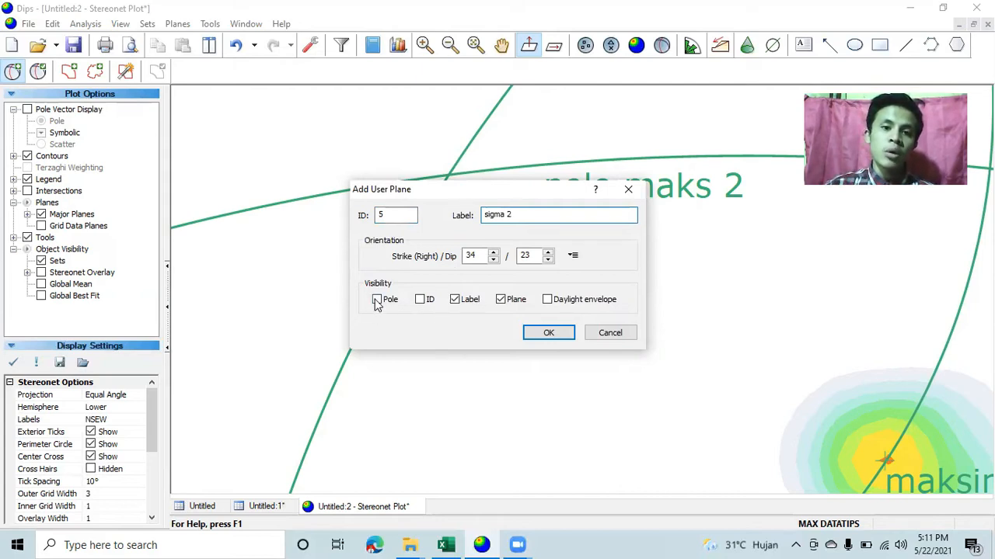
{"action": "left_click", "coordinate": [500, 300]}
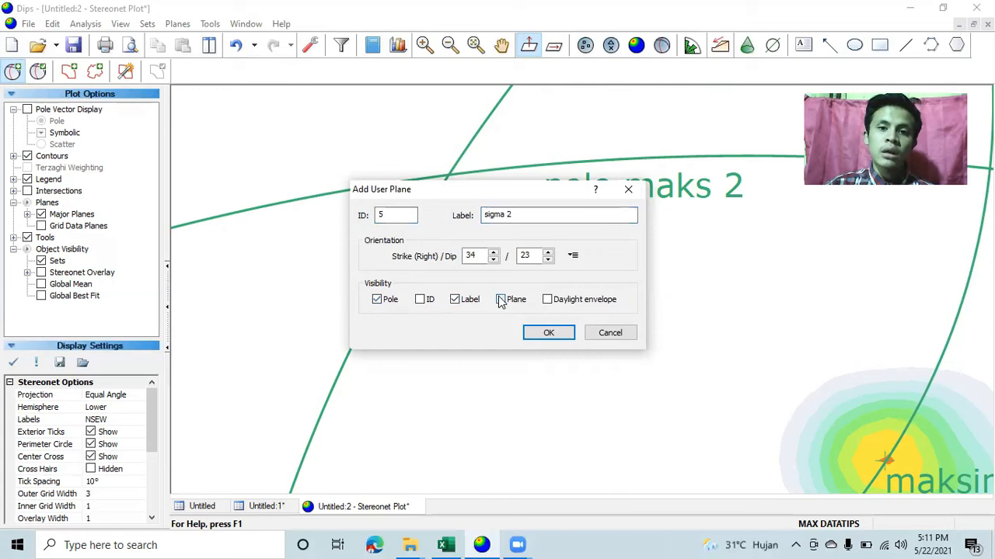
{"action": "left_click", "coordinate": [549, 334]}
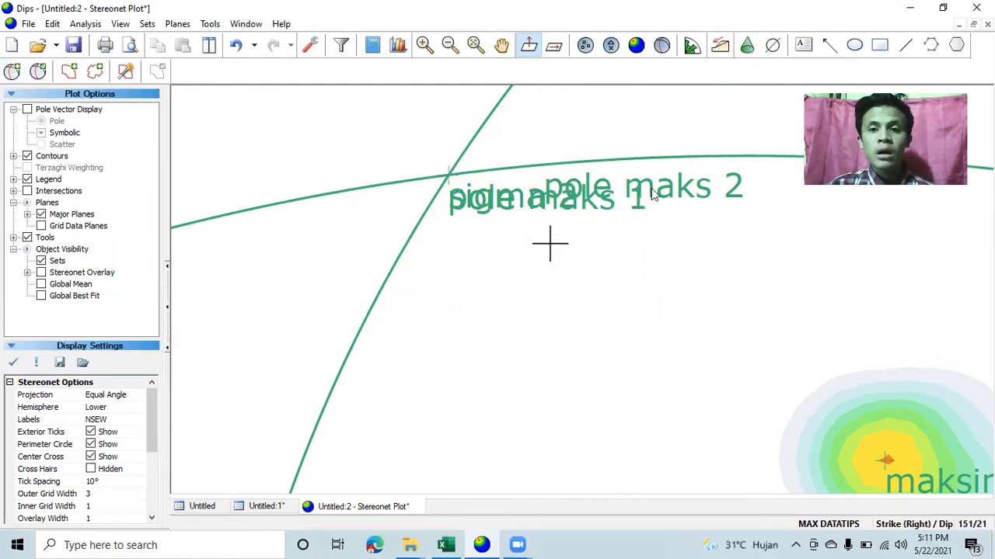
Step: Change the display colour of the sigma 2 user plane to black
{"action": "left_click", "coordinate": [49, 70]}
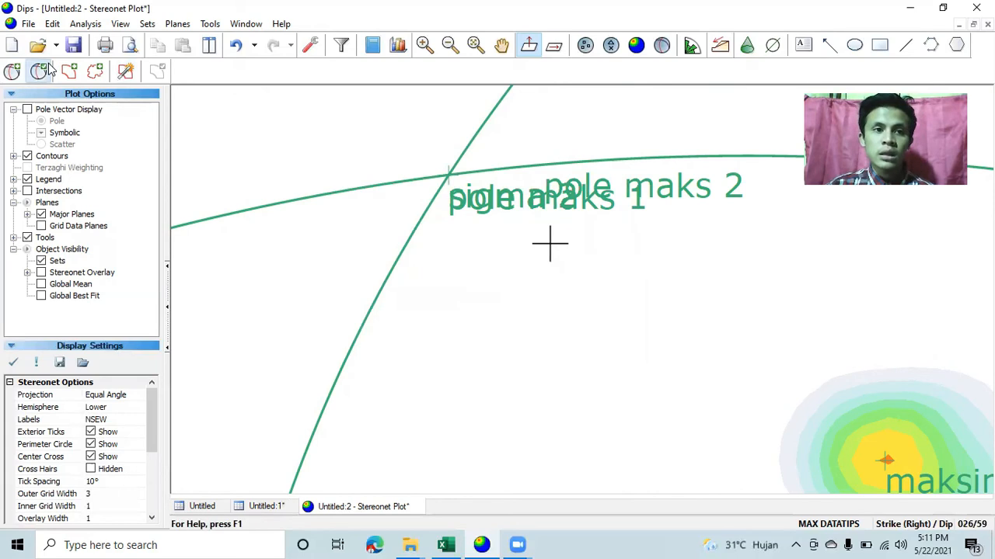
{"action": "left_click", "coordinate": [397, 256]}
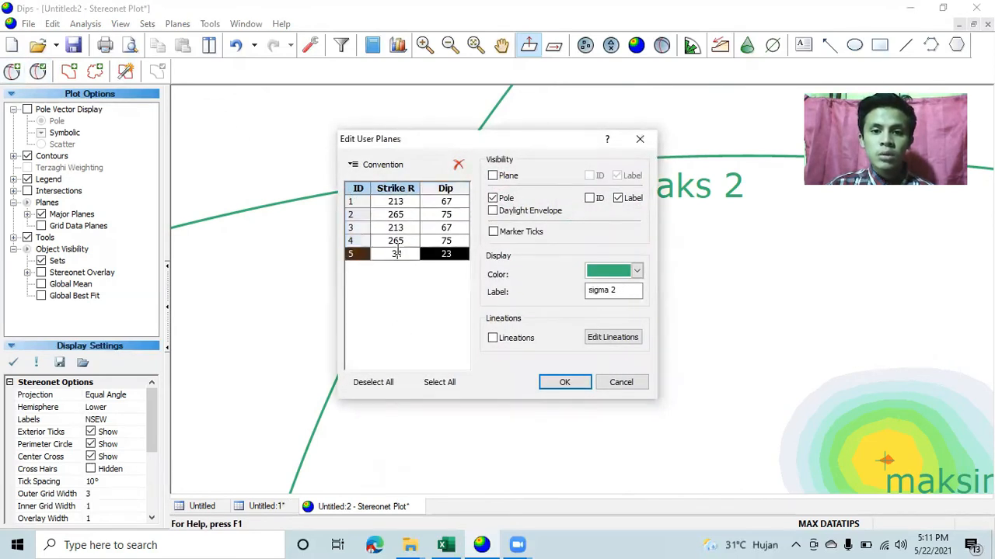
{"action": "left_click", "coordinate": [636, 271]}
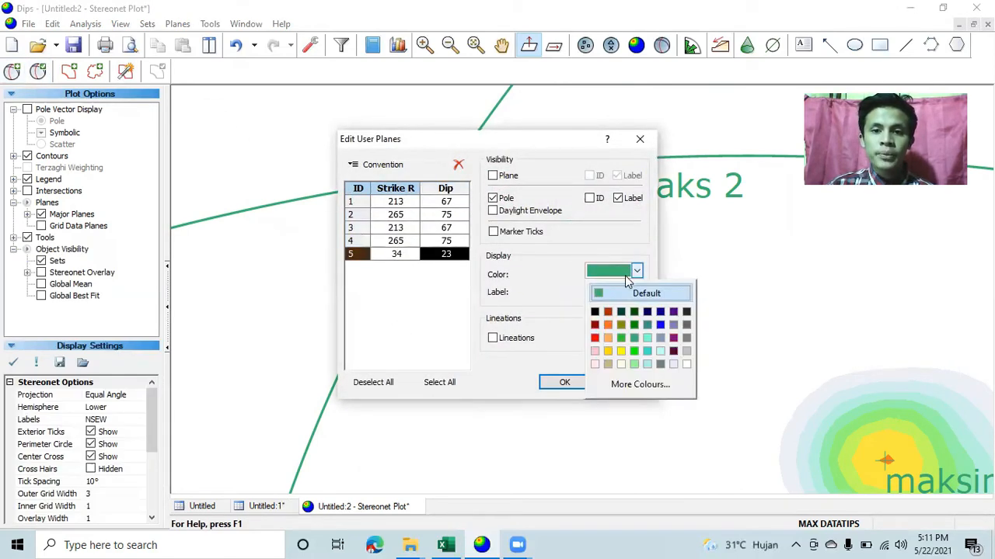
{"action": "left_click", "coordinate": [594, 313]}
{"action": "left_click", "coordinate": [565, 383]}
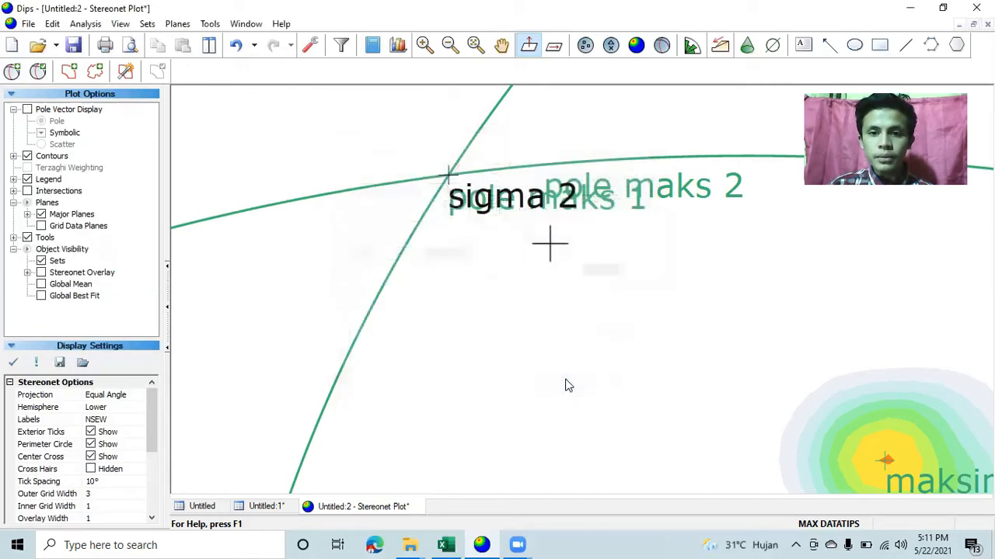
Step: Add a user plane with its pole on the sigma 2 point, at 34/23, labelled "gridle plane", showing only its plane and label
{"action": "mouse_move", "coordinate": [472, 203]}
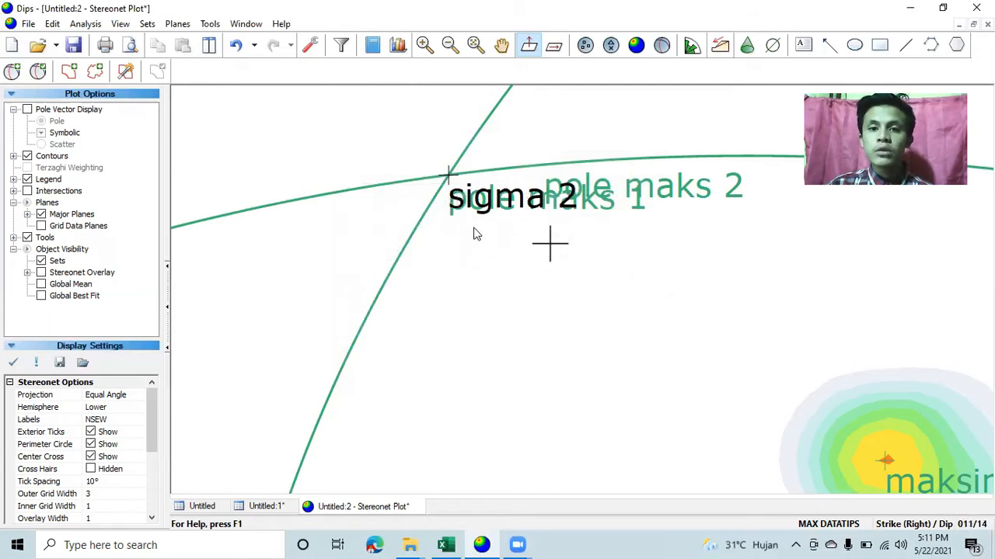
{"action": "scroll", "coordinate": [478, 233], "scroll_direction": "down", "scroll_amount": 1}
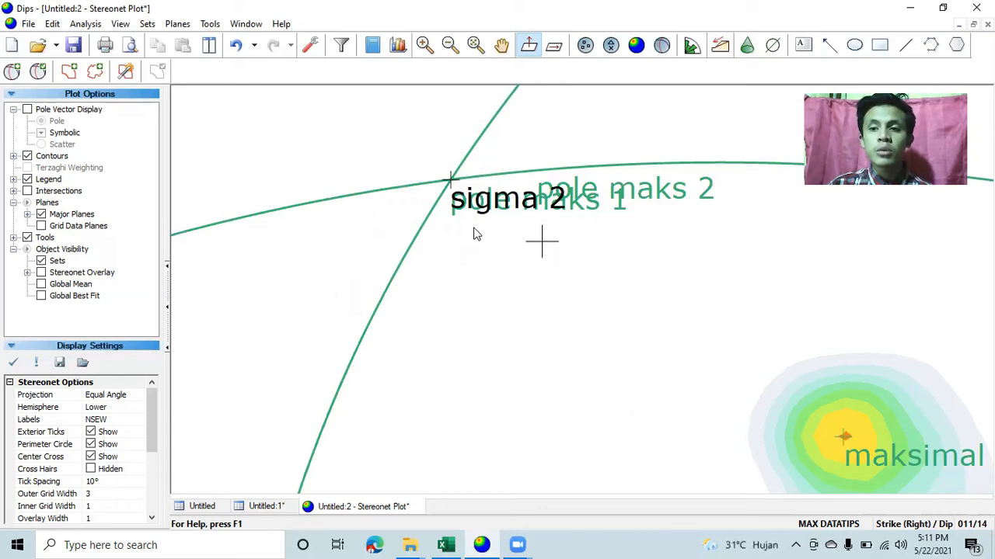
{"action": "mouse_move", "coordinate": [451, 186]}
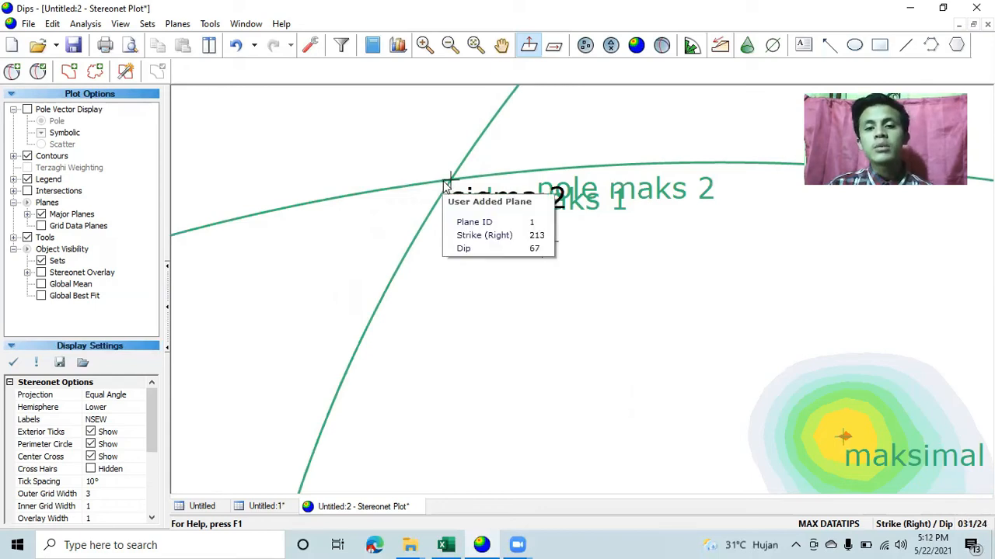
{"action": "scroll", "coordinate": [451, 183], "scroll_direction": "down", "scroll_amount": 1}
{"action": "scroll", "coordinate": [451, 182], "scroll_direction": "down", "scroll_amount": 1}
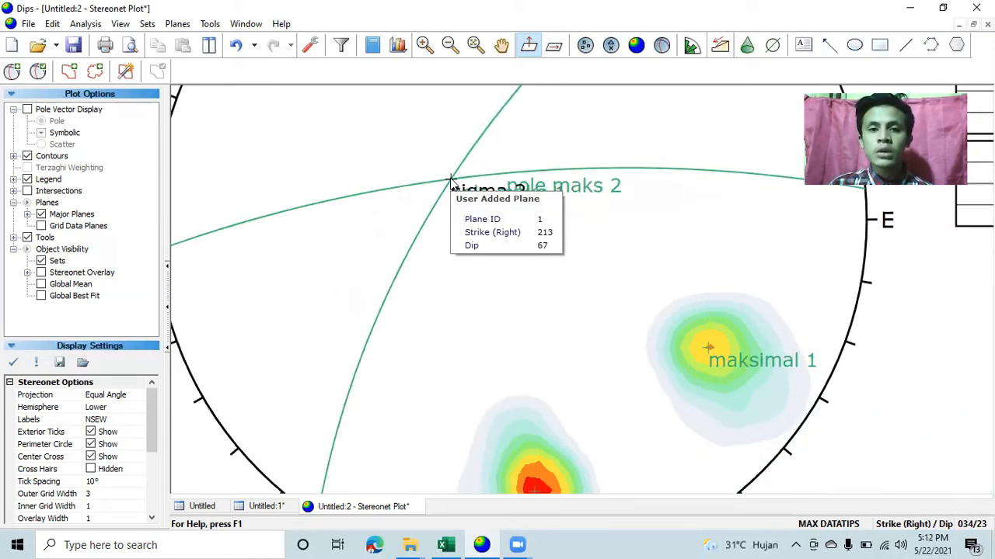
{"action": "left_click", "coordinate": [9, 72]}
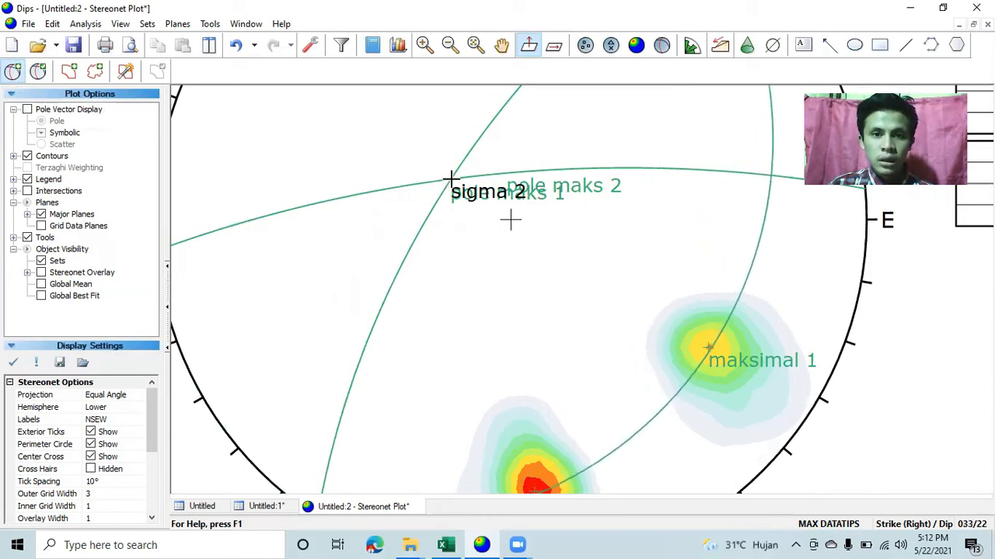
{"action": "scroll", "coordinate": [450, 179], "scroll_direction": "up", "scroll_amount": 3}
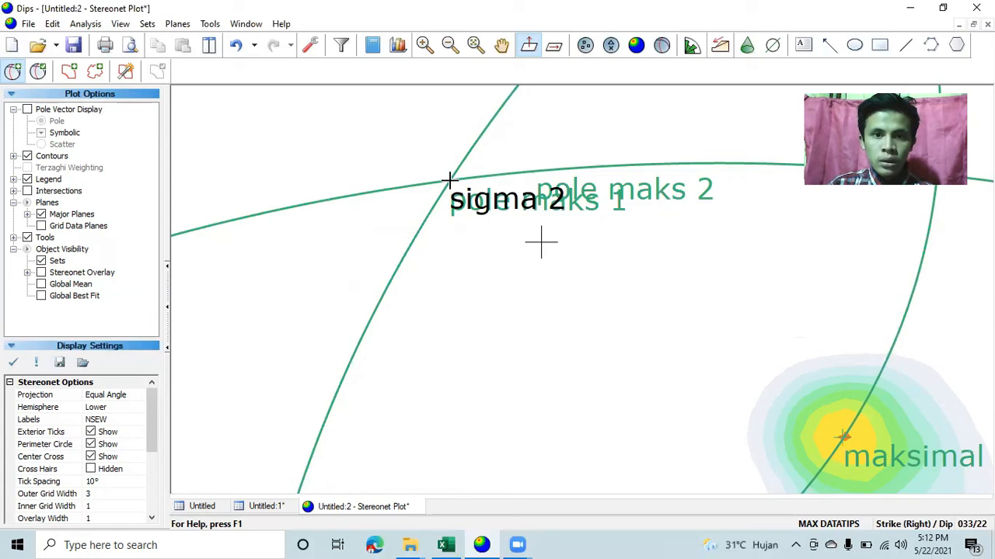
{"action": "left_click", "coordinate": [449, 180]}
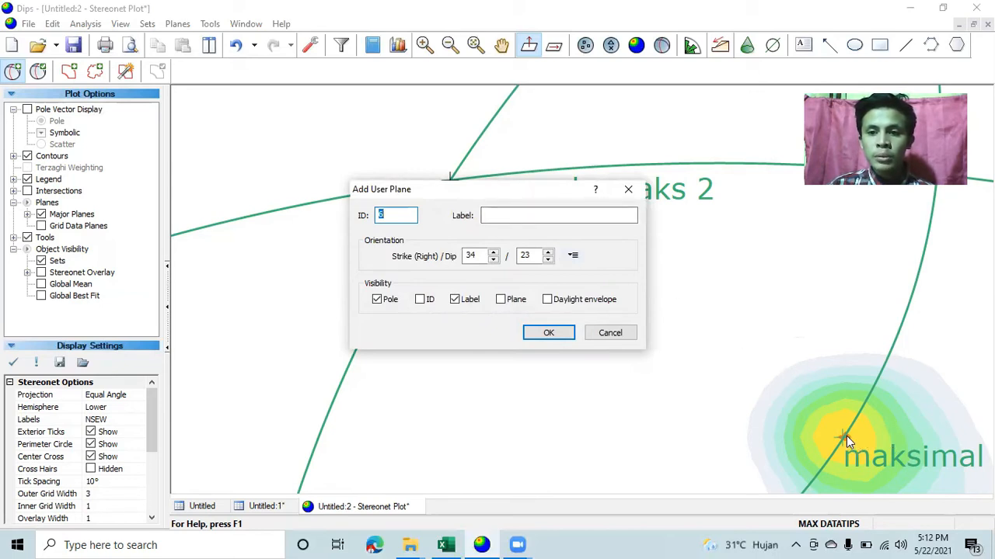
{"action": "left_click", "coordinate": [532, 216]}
{"action": "type", "text": "gridle plane"}
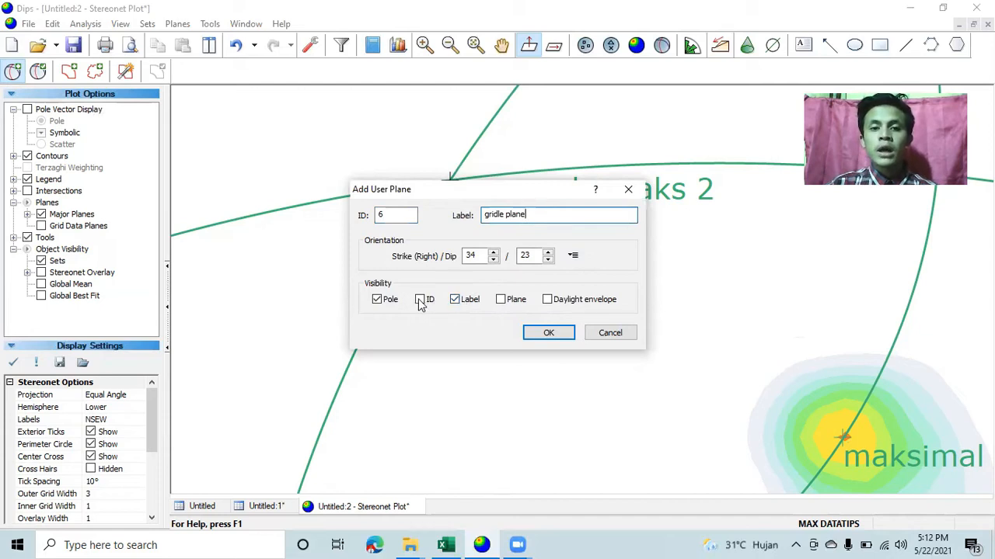
{"action": "left_click", "coordinate": [377, 299]}
{"action": "left_click", "coordinate": [501, 299]}
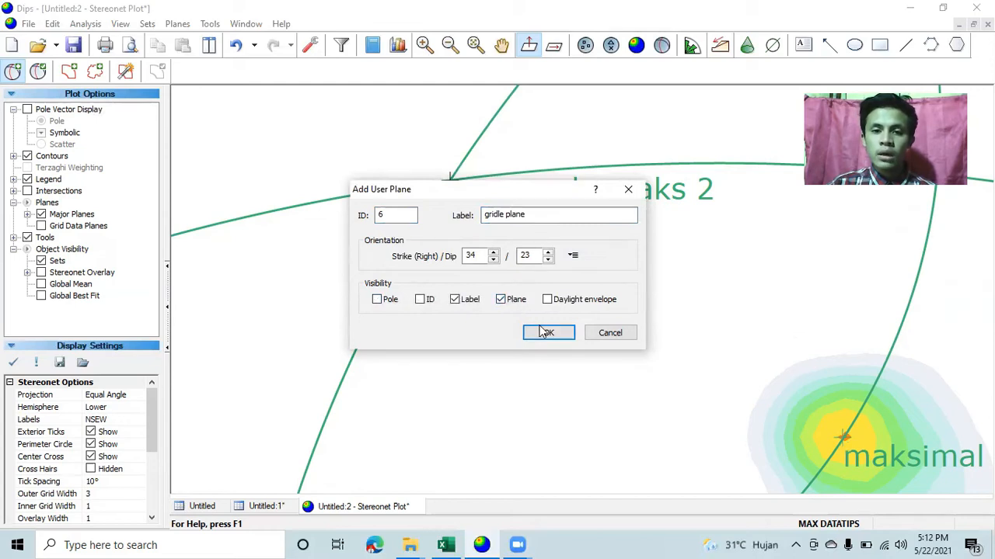
{"action": "left_click", "coordinate": [546, 333]}
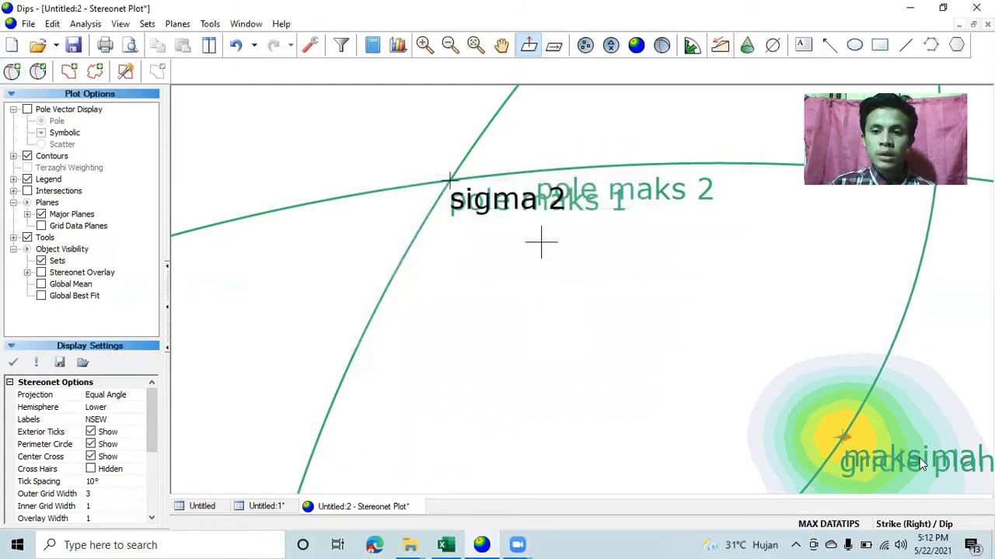
Step: Examine on the full stereonet how the gridle plane passes the two maxima and crosses the planes of pole maks 1 and pole maks 2
{"action": "scroll", "coordinate": [919, 458], "scroll_direction": "down", "scroll_amount": 5}
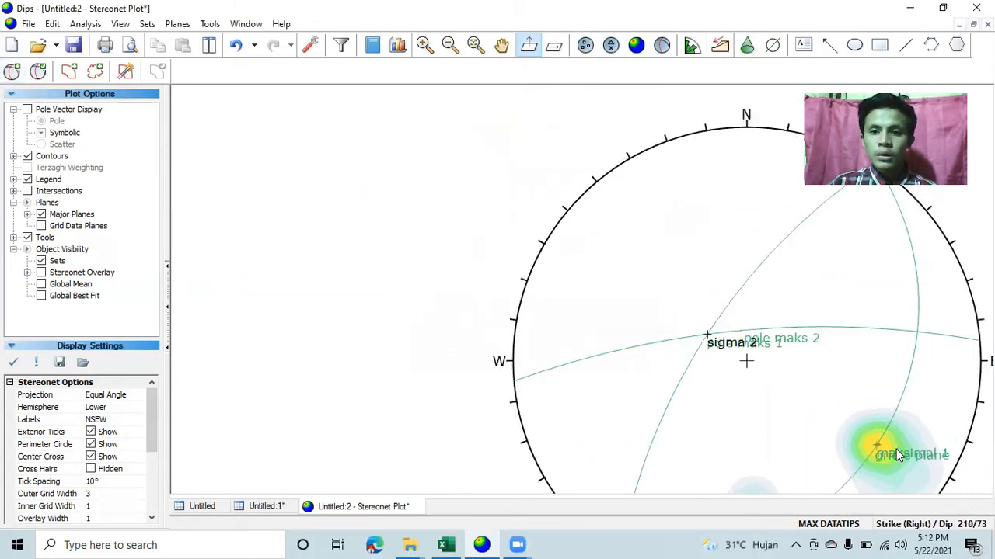
{"action": "scroll", "coordinate": [894, 452], "scroll_direction": "down", "scroll_amount": 1}
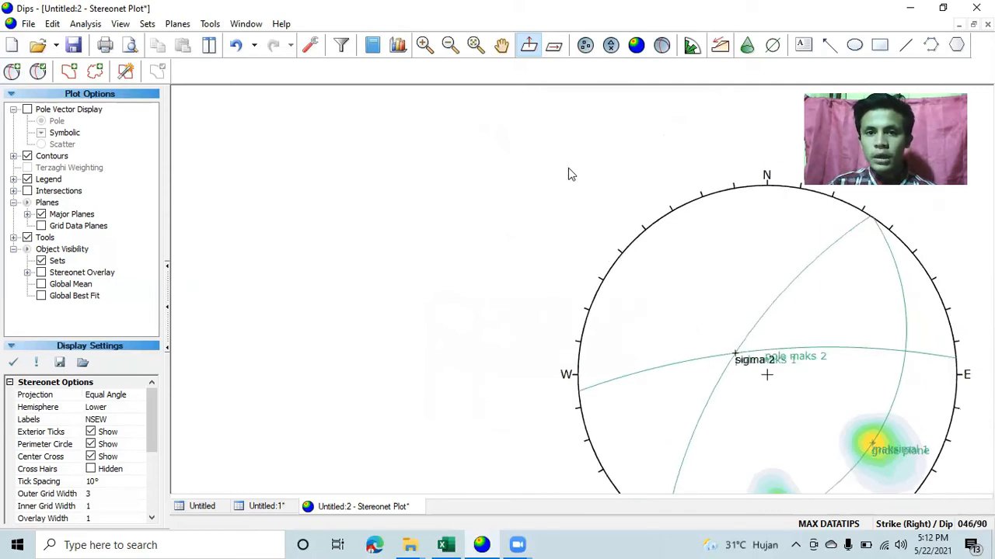
{"action": "scroll", "coordinate": [766, 286], "scroll_direction": "down", "scroll_amount": 4}
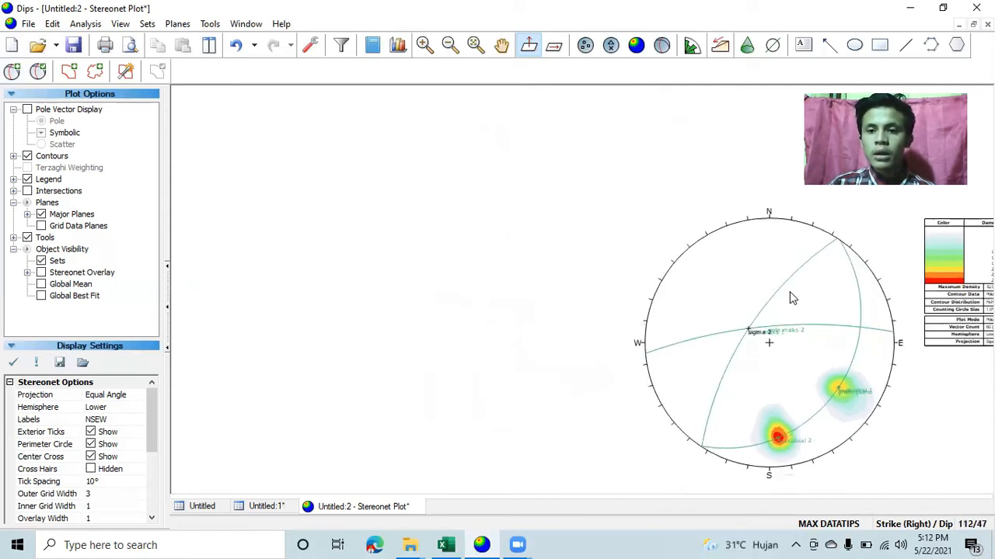
{"action": "scroll", "coordinate": [878, 306], "scroll_direction": "up", "scroll_amount": 1}
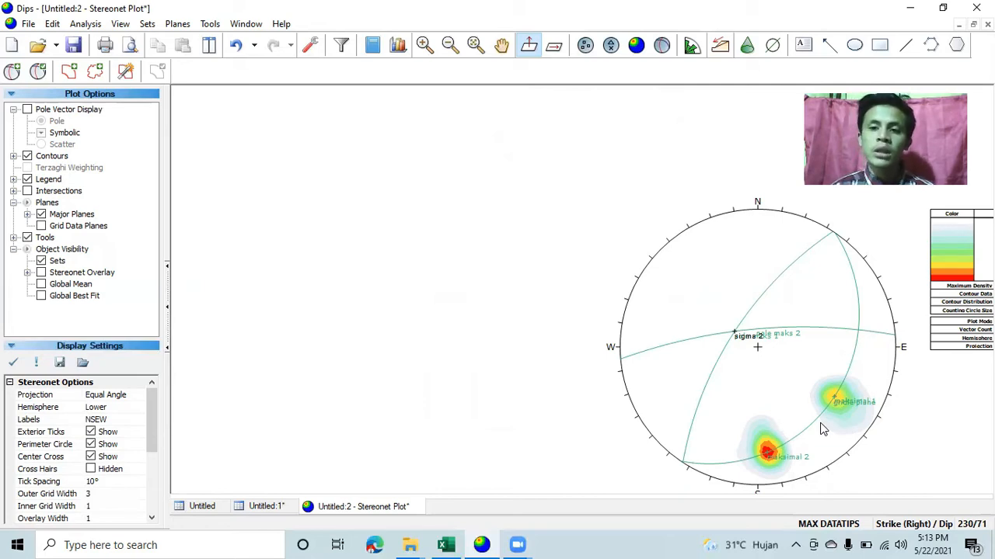
{"action": "mouse_move", "coordinate": [821, 424]}
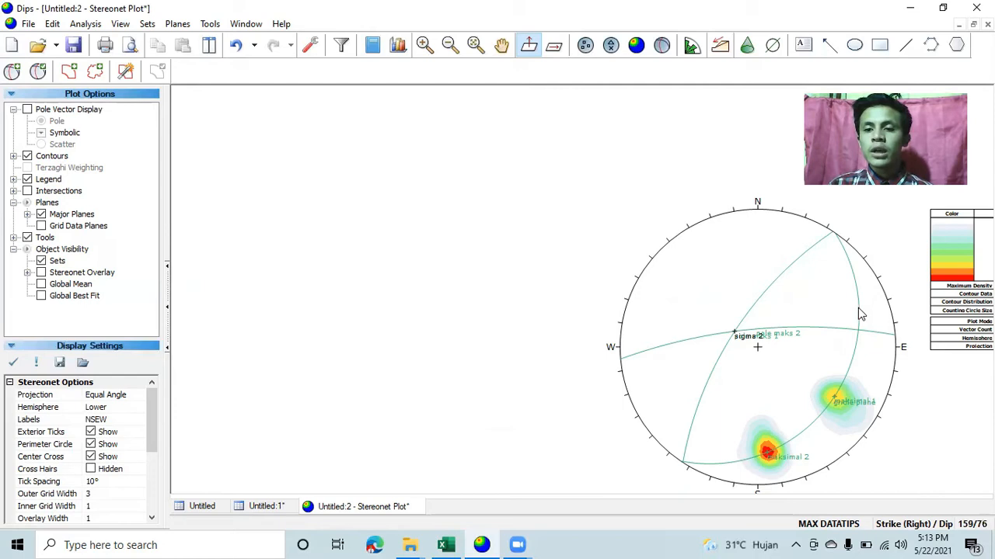
{"action": "mouse_move", "coordinate": [860, 313]}
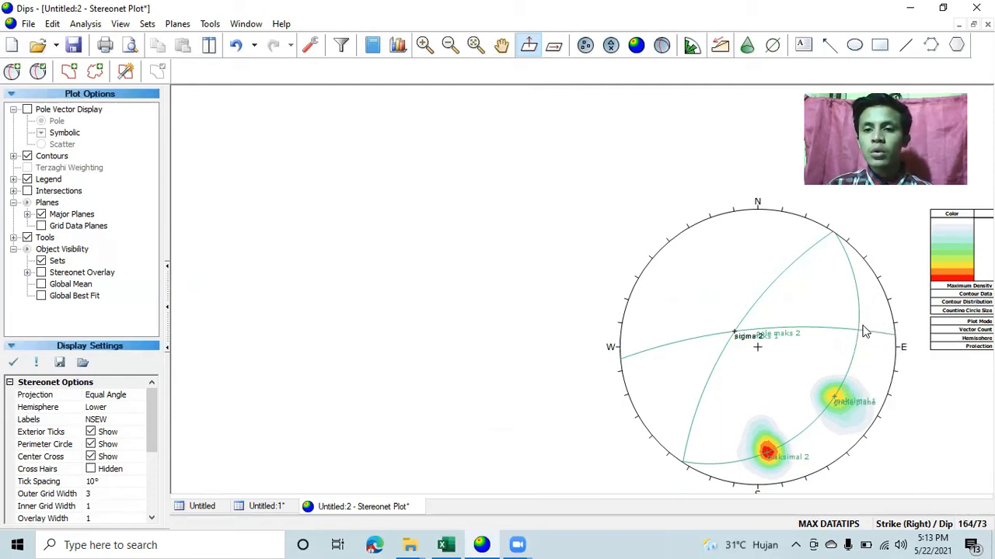
{"action": "mouse_move", "coordinate": [857, 335]}
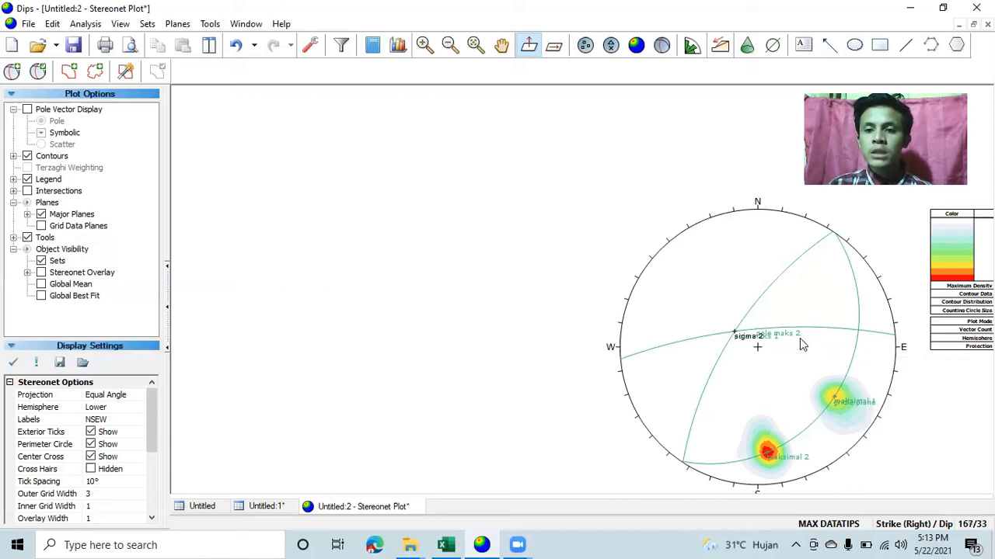
{"action": "mouse_move", "coordinate": [835, 235]}
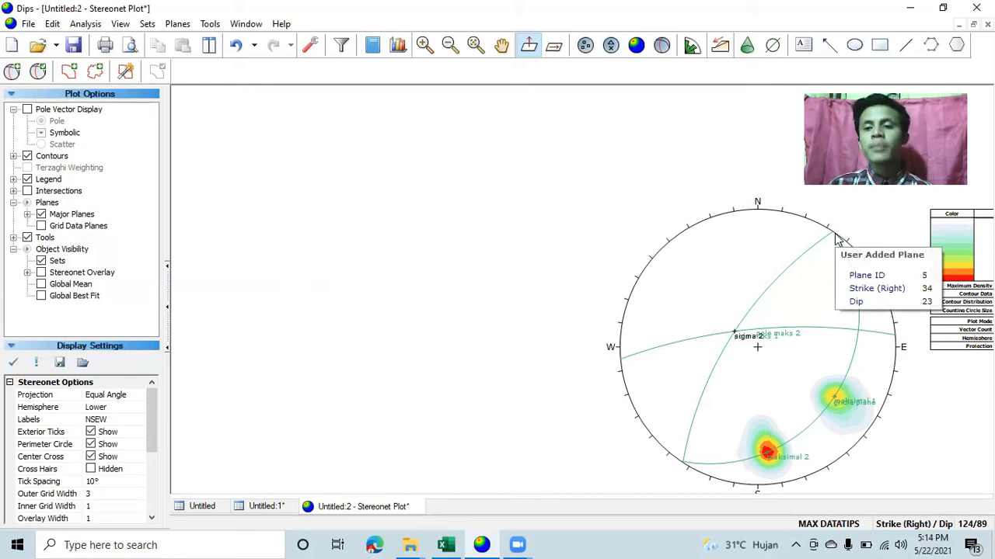
Step: Measure the angle along the gridle plane from its crossing with the pole maks 2 plane to its crossing with the pole maks 1 plane
{"action": "scroll", "coordinate": [838, 303], "scroll_direction": "up", "scroll_amount": 4}
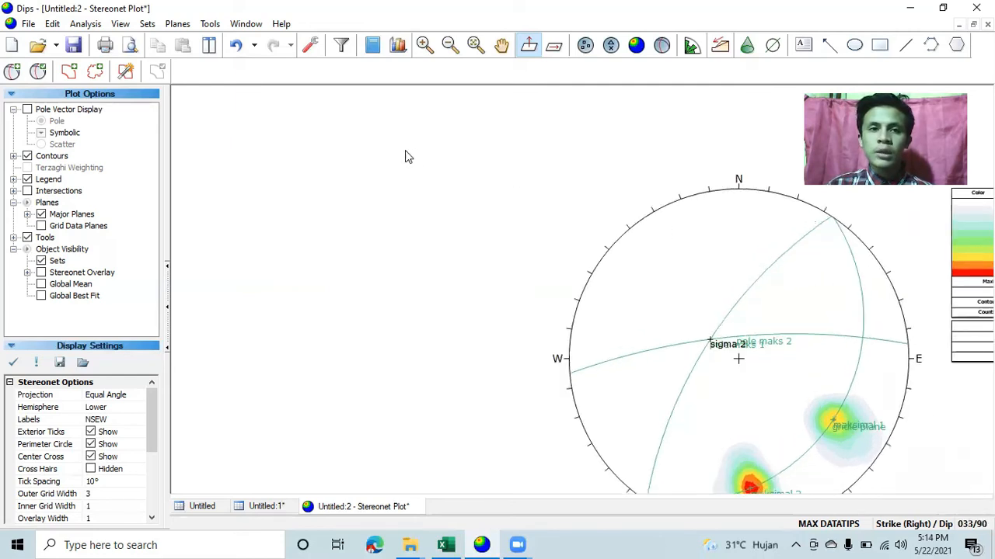
{"action": "left_click", "coordinate": [211, 24]}
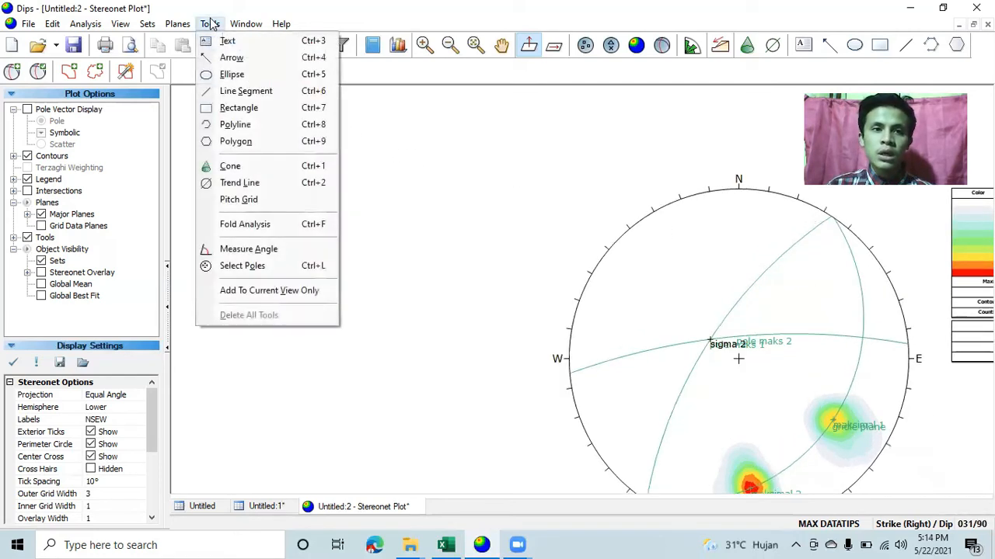
{"action": "left_click", "coordinate": [261, 250]}
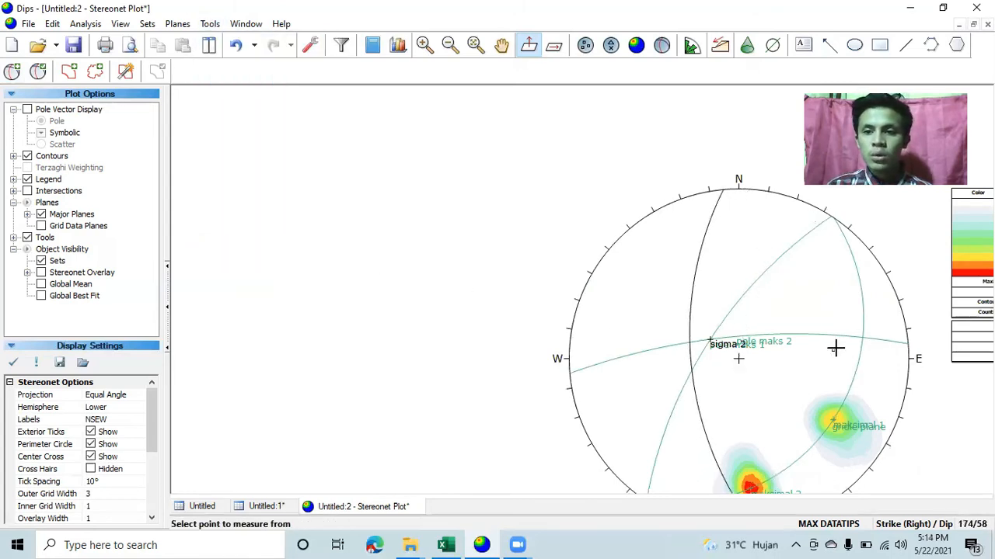
{"action": "scroll", "coordinate": [878, 349], "scroll_direction": "up", "scroll_amount": 3}
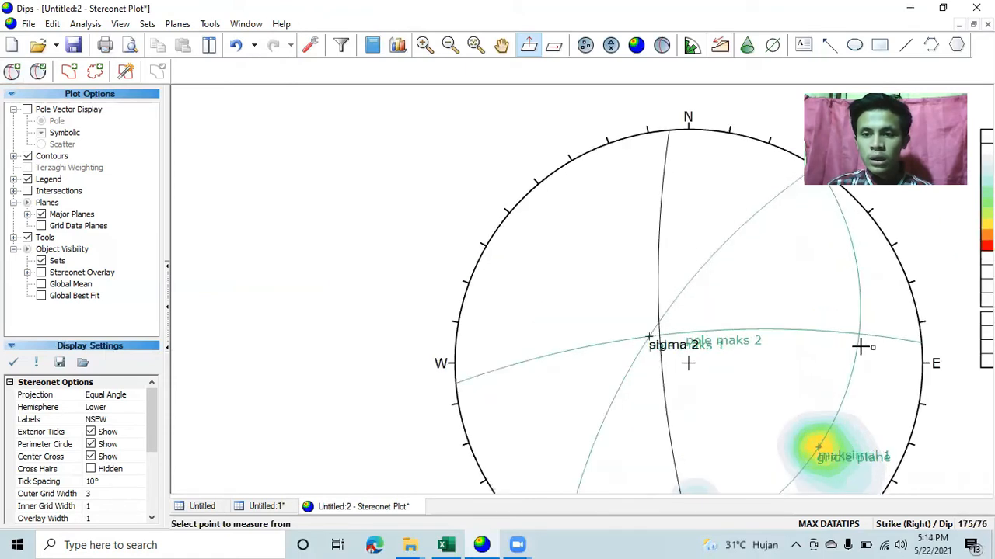
{"action": "scroll", "coordinate": [861, 347], "scroll_direction": "up", "scroll_amount": 1}
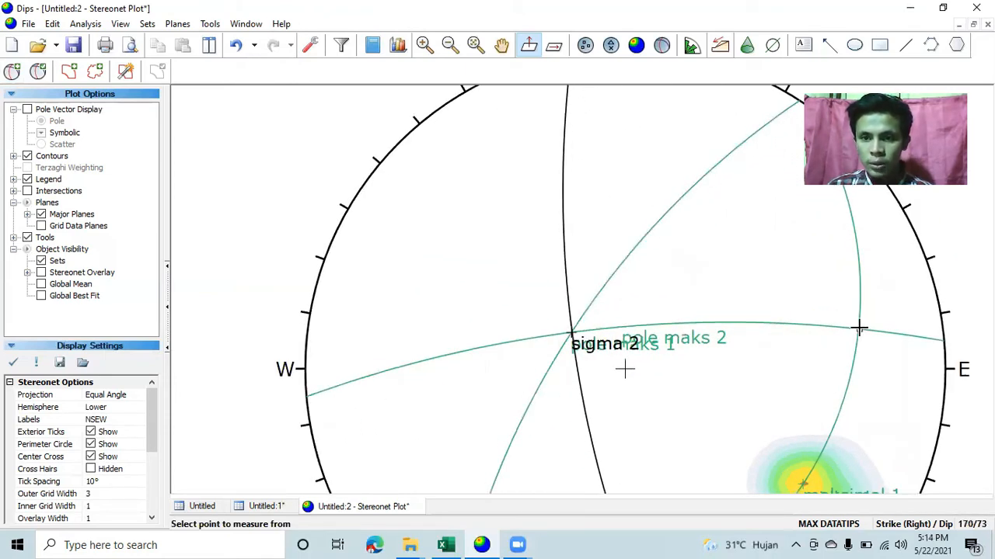
{"action": "left_click", "coordinate": [859, 329]}
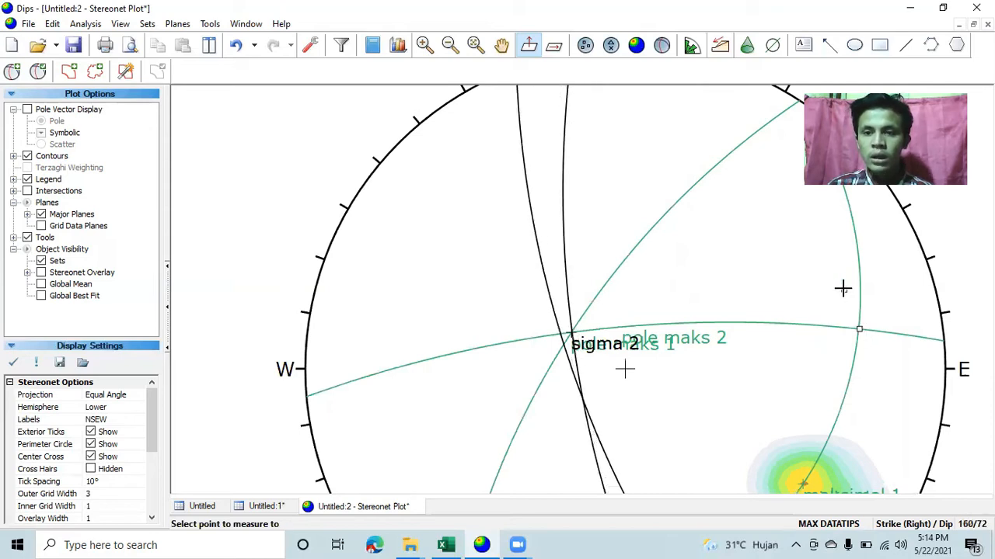
{"action": "scroll", "coordinate": [843, 288], "scroll_direction": "down", "scroll_amount": 1}
{"action": "scroll", "coordinate": [815, 213], "scroll_direction": "down", "scroll_amount": 2}
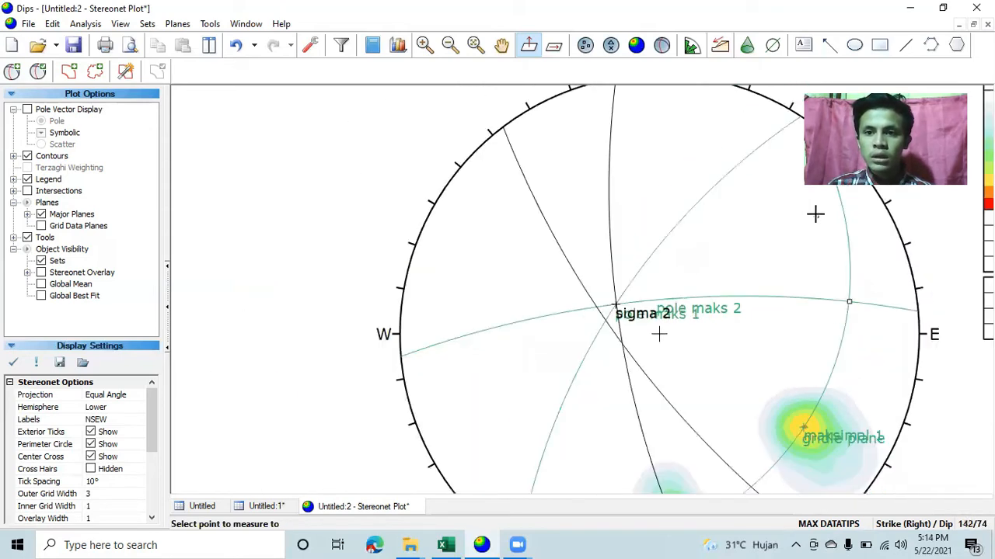
{"action": "scroll", "coordinate": [815, 213], "scroll_direction": "down", "scroll_amount": 2}
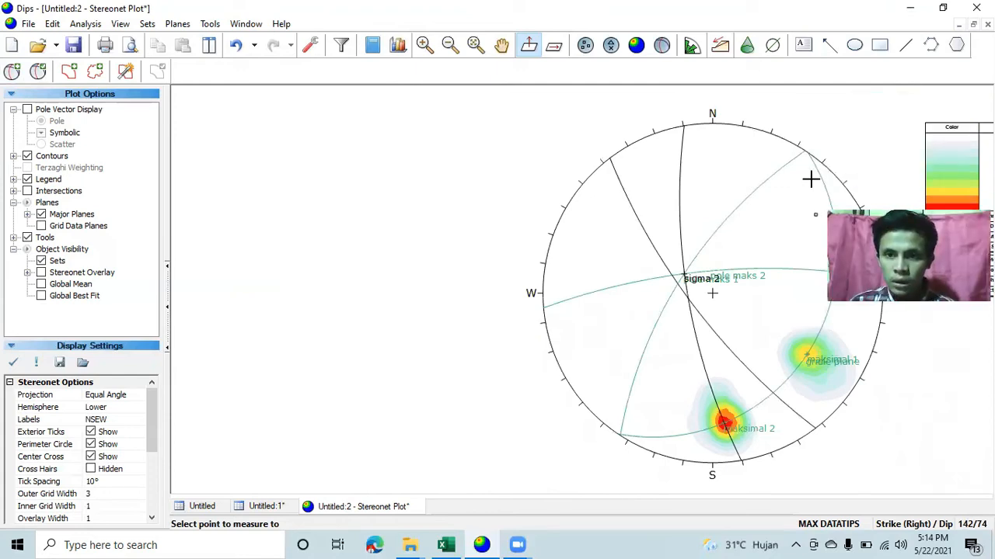
{"action": "scroll", "coordinate": [810, 180], "scroll_direction": "up", "scroll_amount": 2}
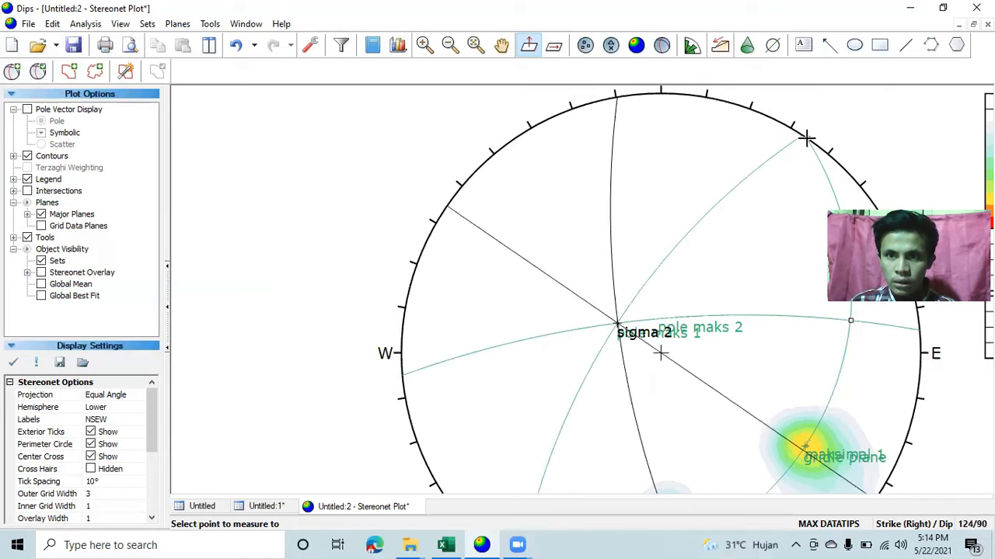
{"action": "left_click", "coordinate": [806, 138]}
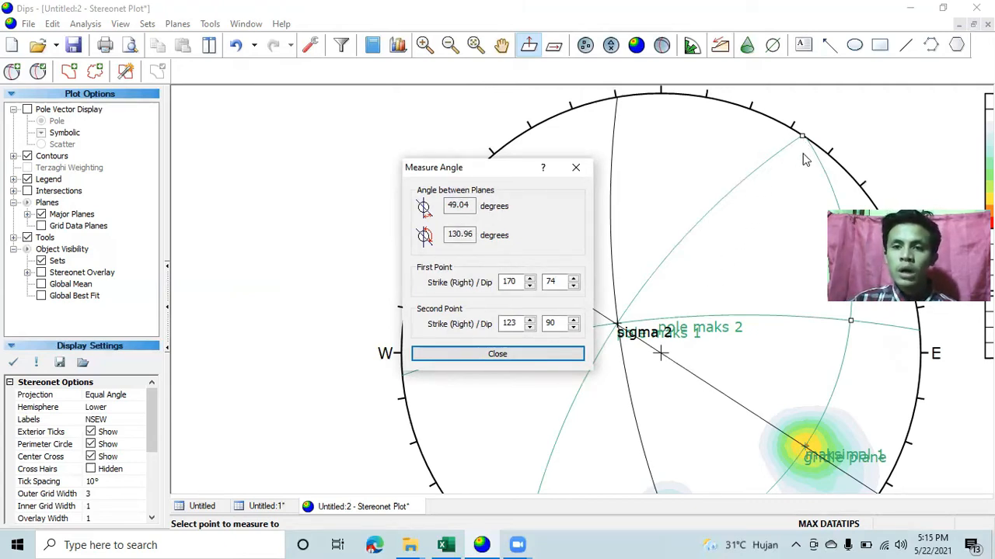
{"action": "left_click", "coordinate": [513, 353]}
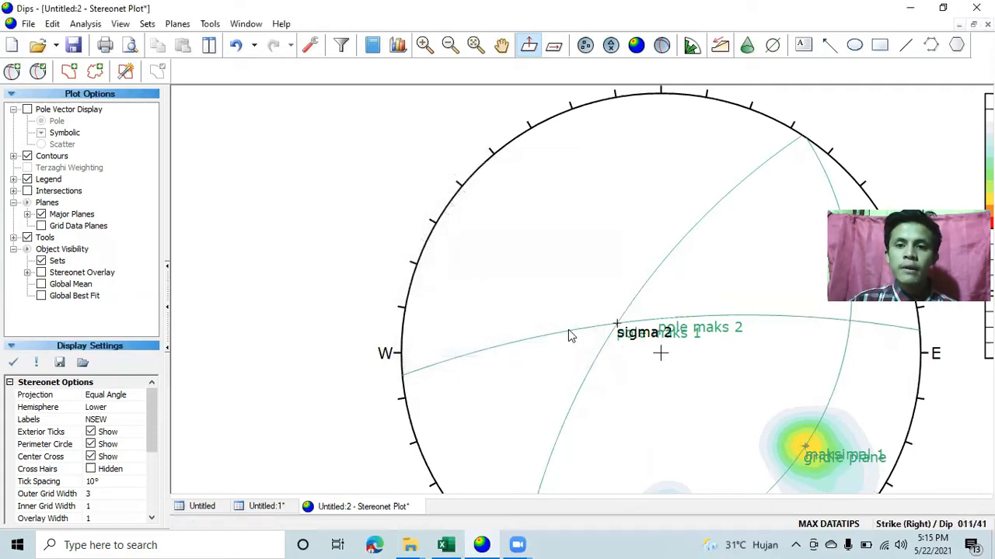
Step: Overlay a pitch grid on the gridle plane by placing it on the sigma 2 point, at 34/23
{"action": "scroll", "coordinate": [569, 293], "scroll_direction": "down", "scroll_amount": 1}
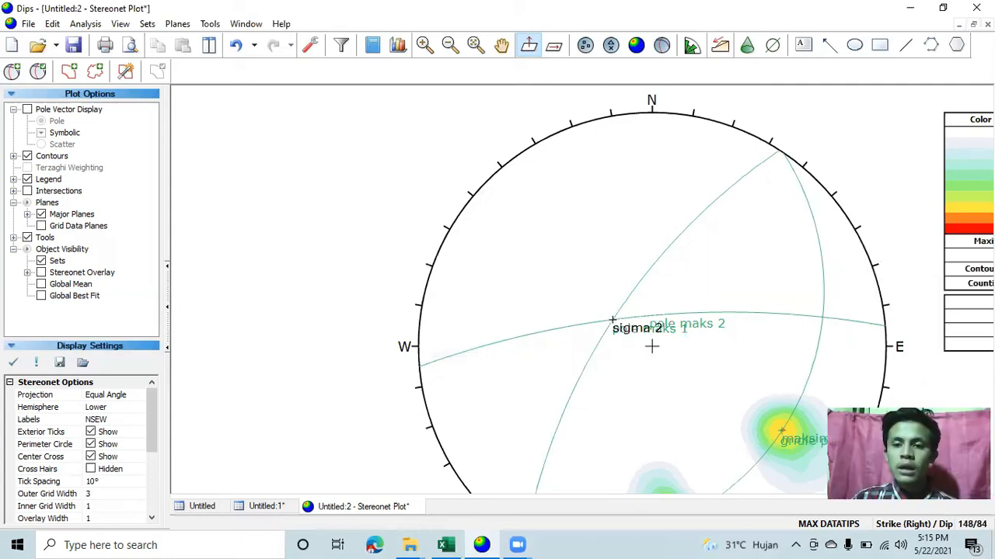
{"action": "scroll", "coordinate": [687, 343], "scroll_direction": "down", "scroll_amount": 1}
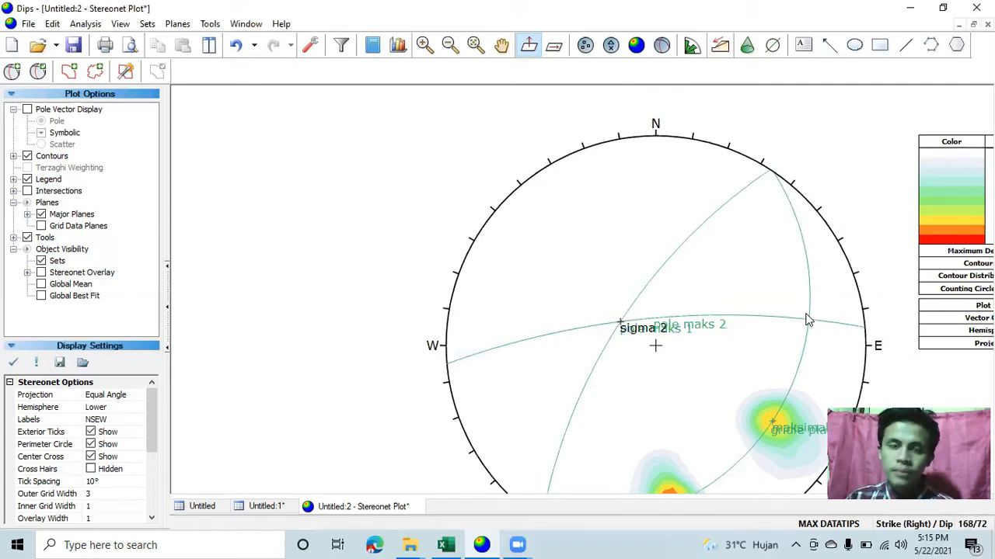
{"action": "scroll", "coordinate": [683, 288], "scroll_direction": "down", "scroll_amount": 1}
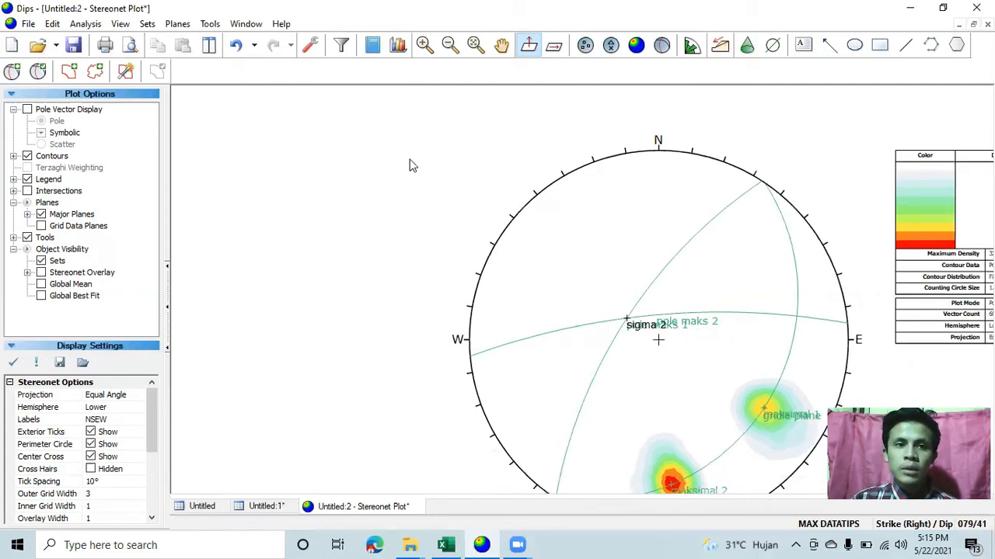
{"action": "left_click", "coordinate": [208, 23]}
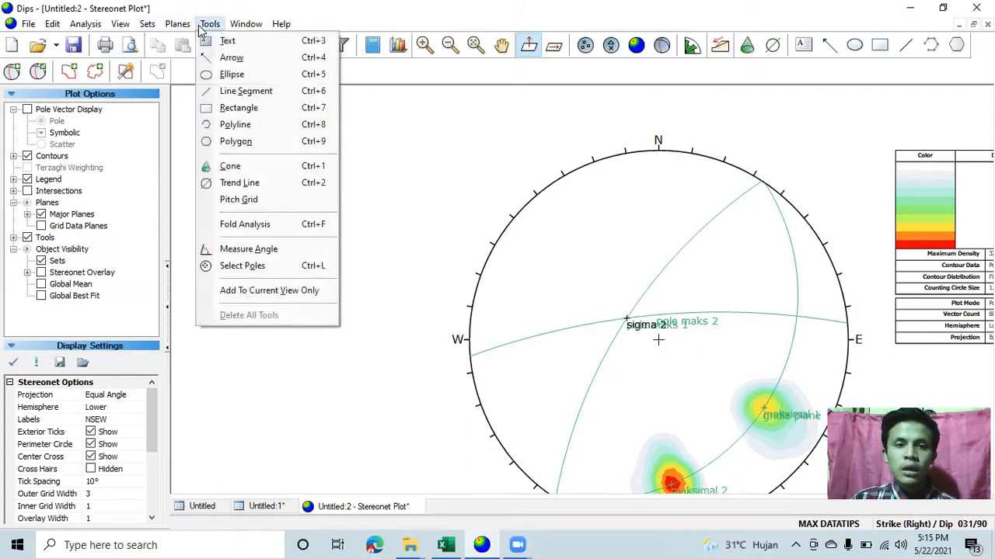
{"action": "left_click", "coordinate": [250, 200]}
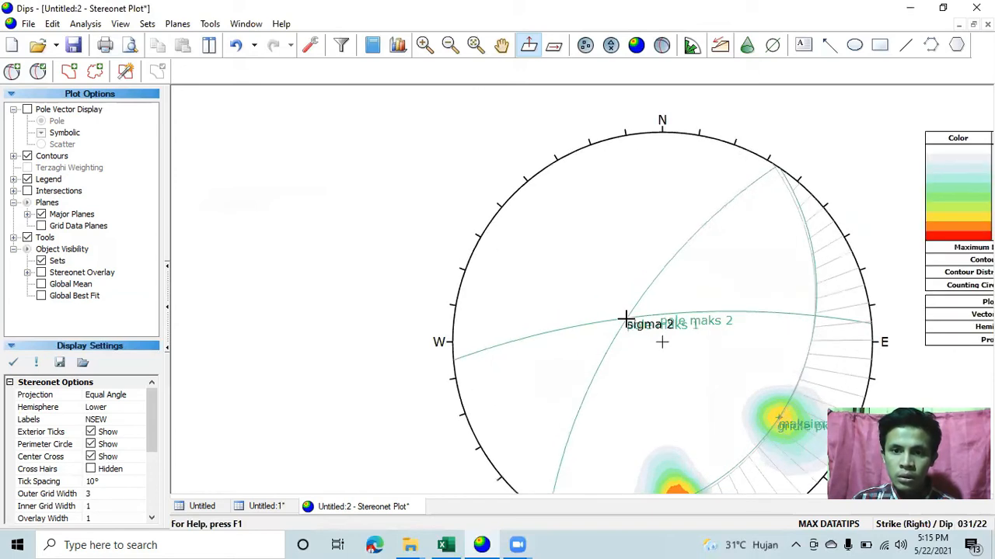
{"action": "scroll", "coordinate": [626, 319], "scroll_direction": "up", "scroll_amount": 3}
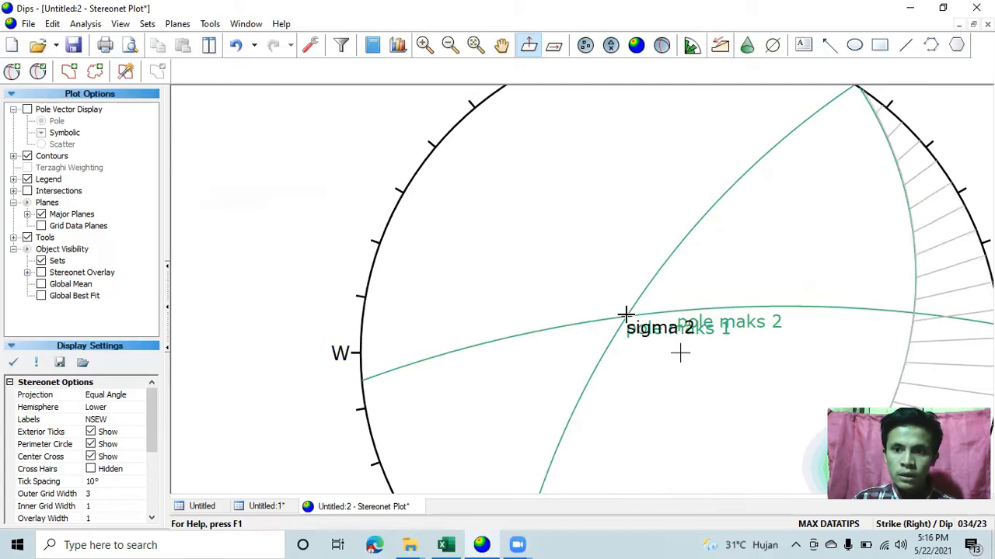
{"action": "scroll", "coordinate": [684, 334], "scroll_direction": "down", "scroll_amount": 2}
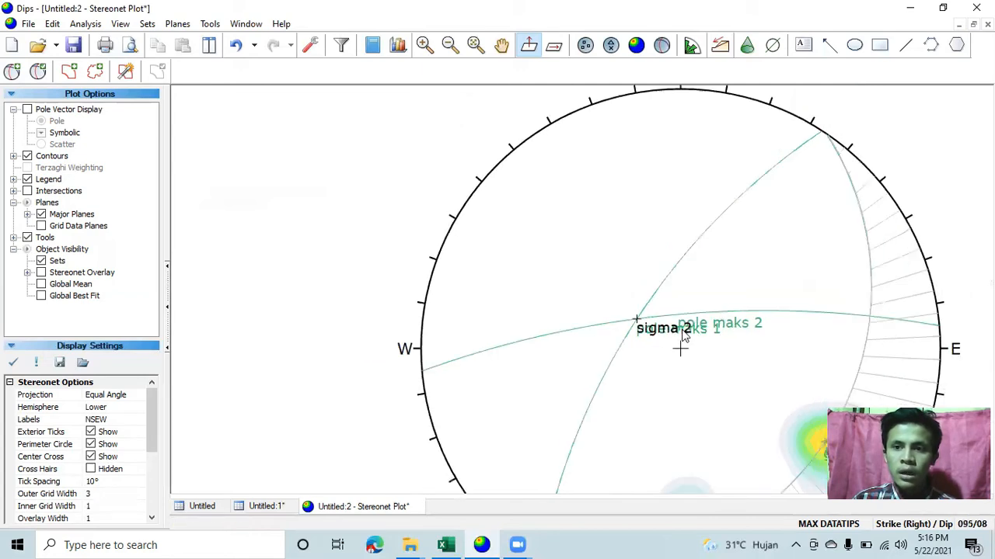
{"action": "scroll", "coordinate": [681, 336], "scroll_direction": "down", "scroll_amount": 1}
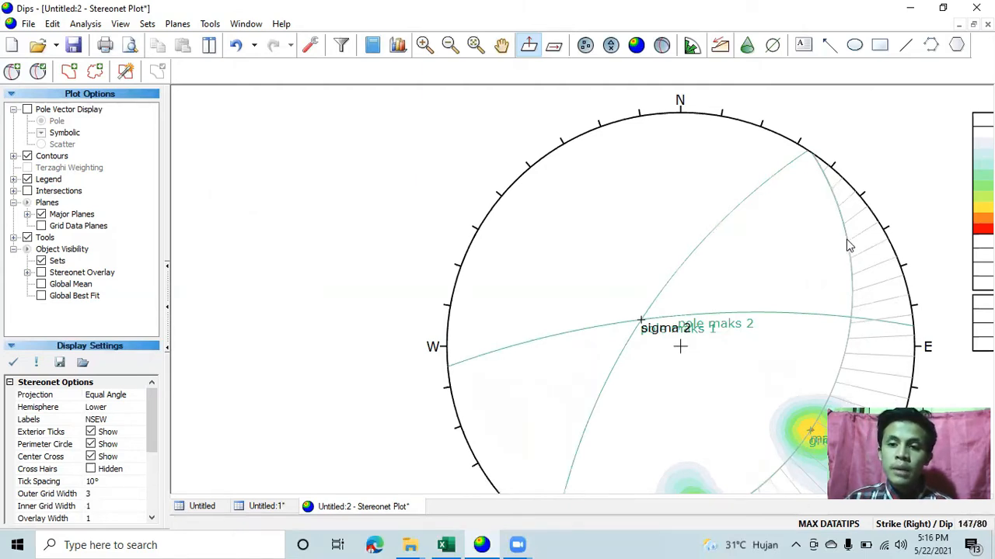
Step: Examine the pitch grid divisions along the gridle plane between its crossings with the pole maks 1 and pole maks 2 planes
{"action": "mouse_move", "coordinate": [846, 254]}
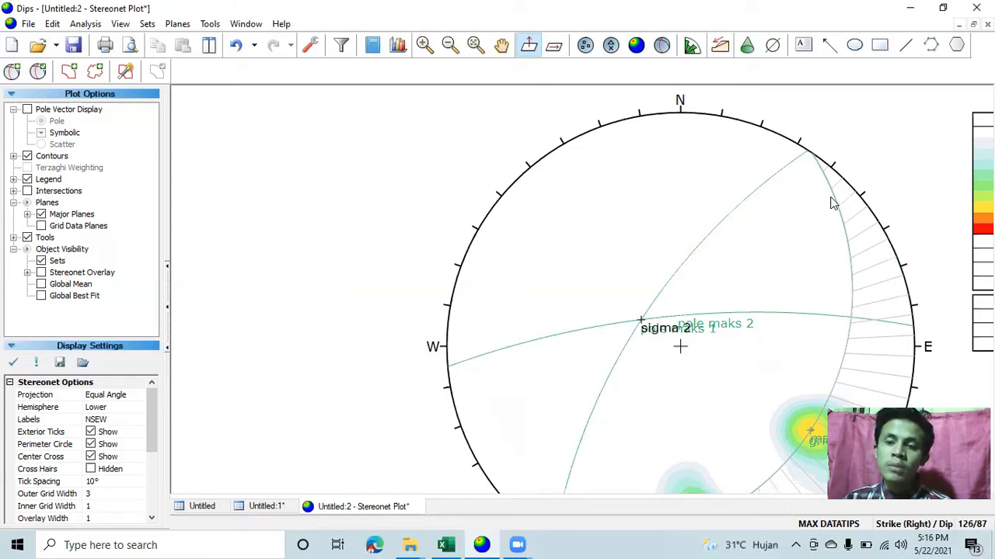
{"action": "mouse_move", "coordinate": [851, 322]}
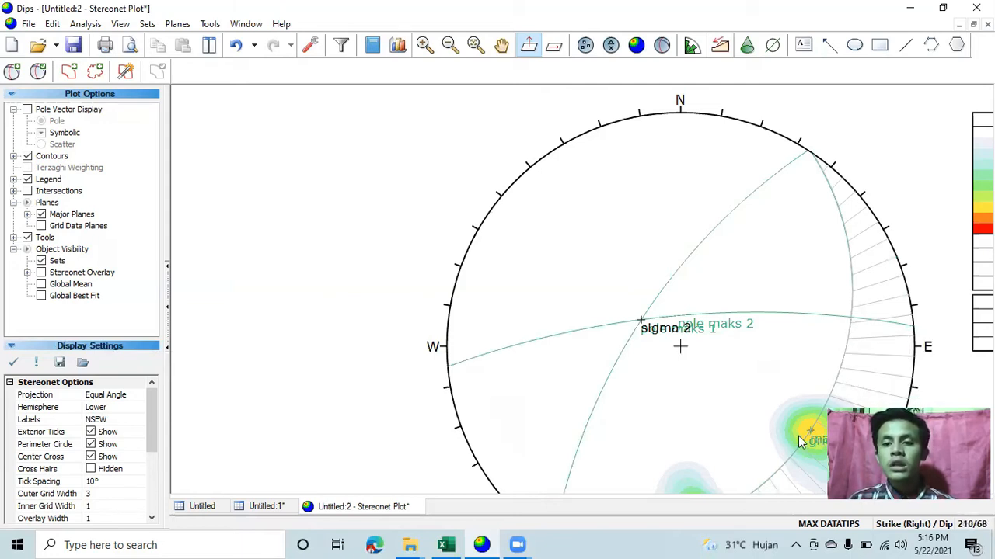
{"action": "scroll", "coordinate": [758, 494], "scroll_direction": "down", "scroll_amount": 2}
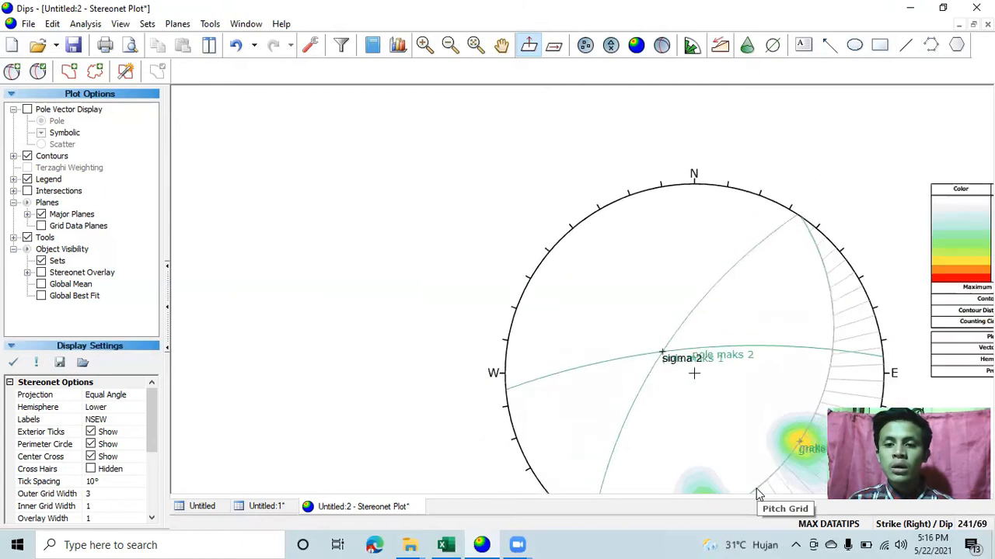
{"action": "scroll", "coordinate": [757, 491], "scroll_direction": "down", "scroll_amount": 1}
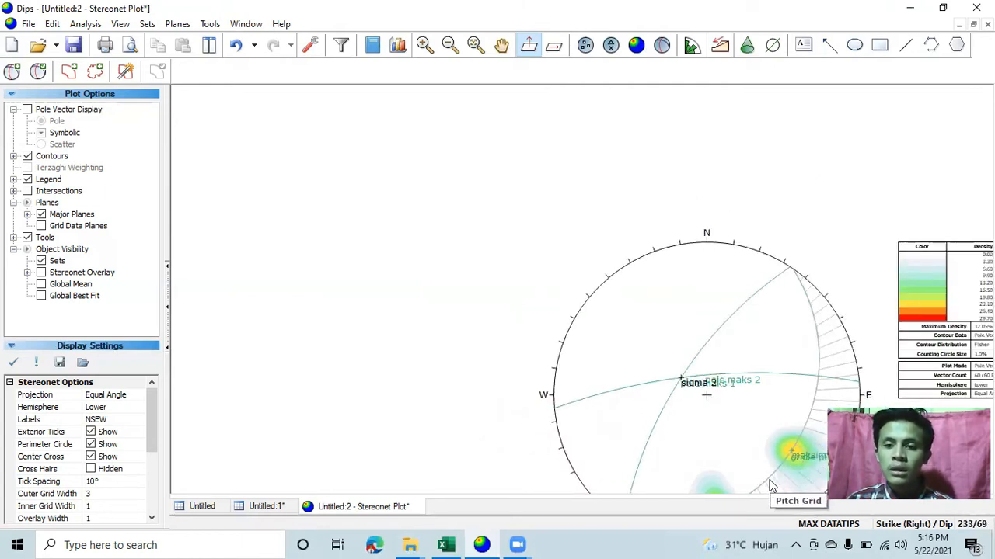
{"action": "scroll", "coordinate": [808, 458], "scroll_direction": "up", "scroll_amount": 1}
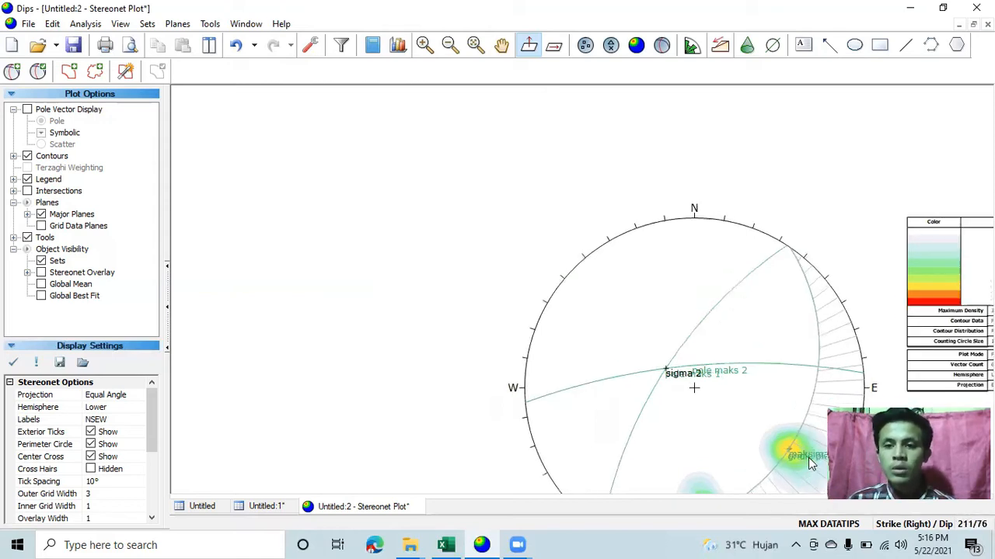
{"action": "scroll", "coordinate": [808, 458], "scroll_direction": "up", "scroll_amount": 2}
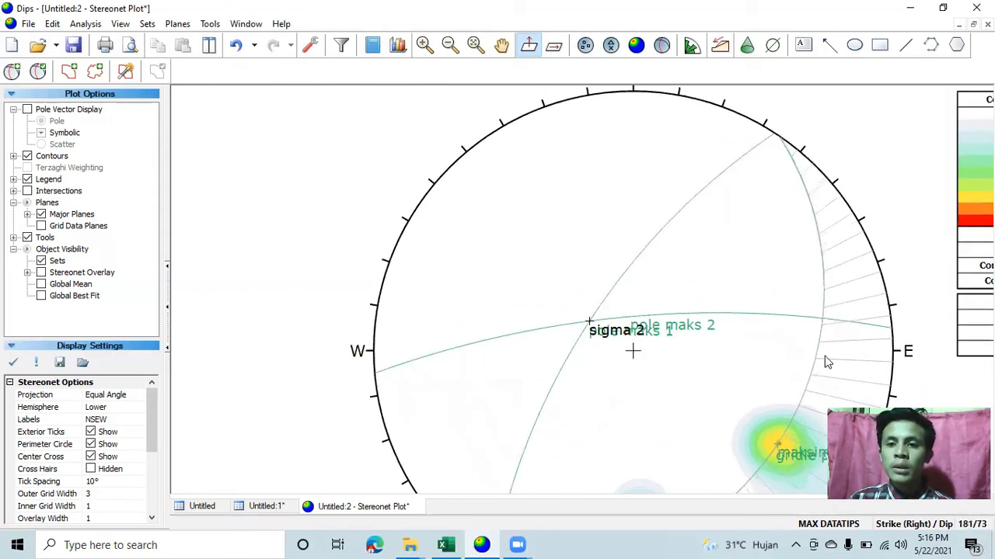
{"action": "scroll", "coordinate": [826, 357], "scroll_direction": "up", "scroll_amount": 1}
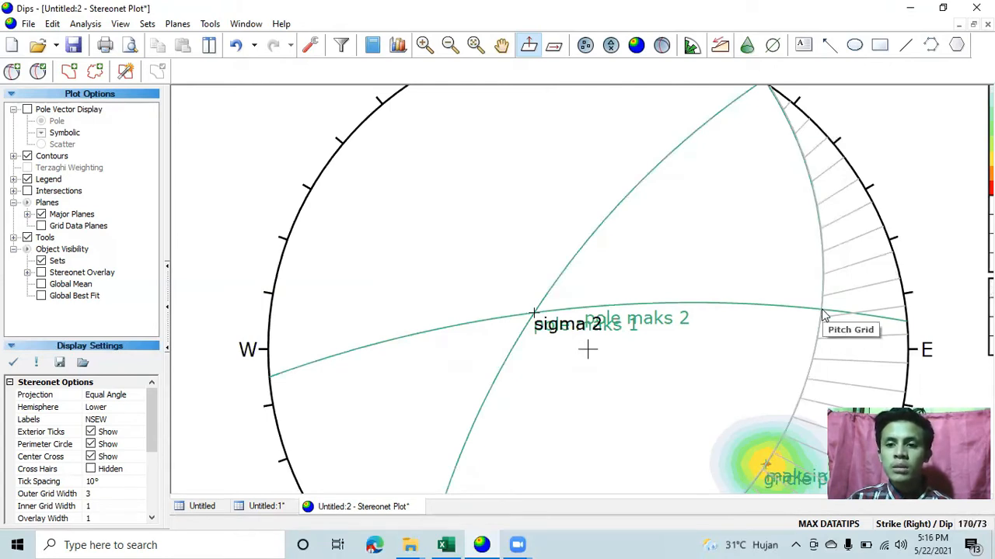
{"action": "mouse_move", "coordinate": [823, 313]}
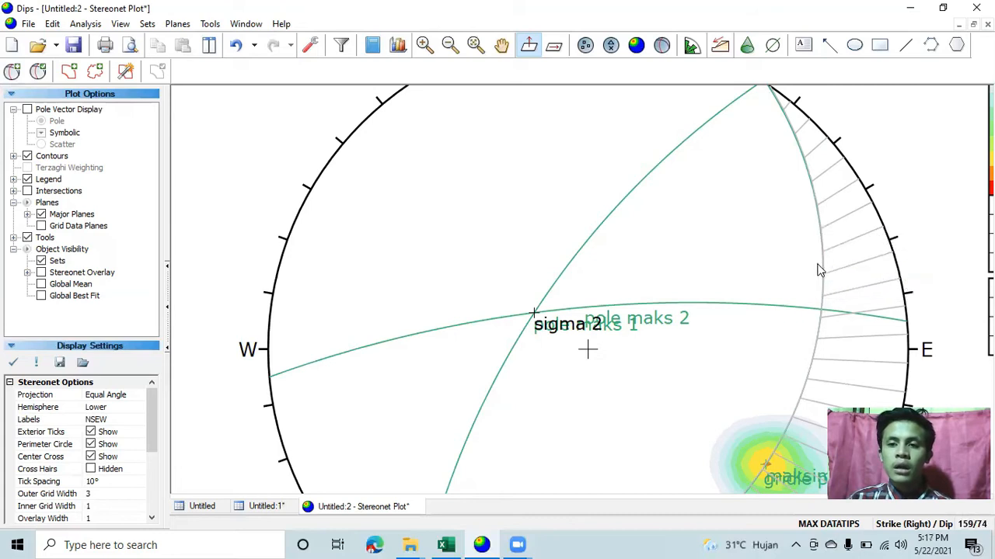
{"action": "mouse_move", "coordinate": [824, 286]}
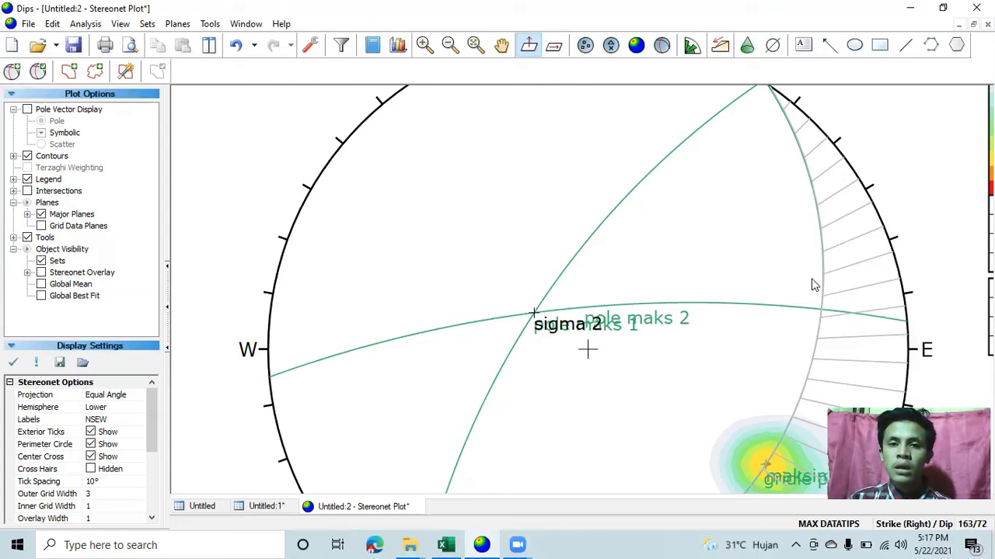
Step: Add a user plane at 148/80 with its pole on the gridle plane between the two crossings, labelled "sigma 3", showing only its pole and label
{"action": "left_click", "coordinate": [12, 70]}
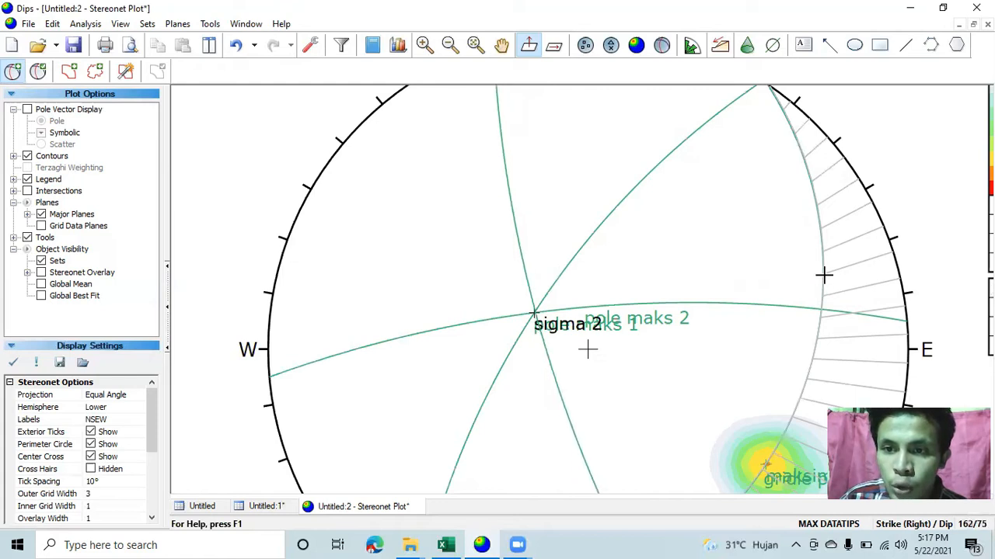
{"action": "left_click", "coordinate": [816, 205]}
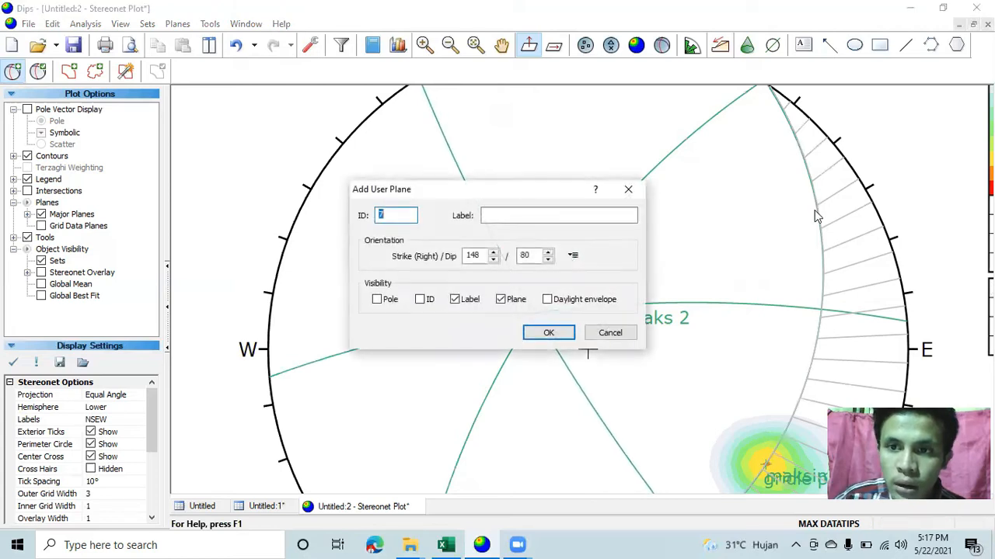
{"action": "left_click", "coordinate": [552, 218]}
{"action": "type", "text": "sigma 3"}
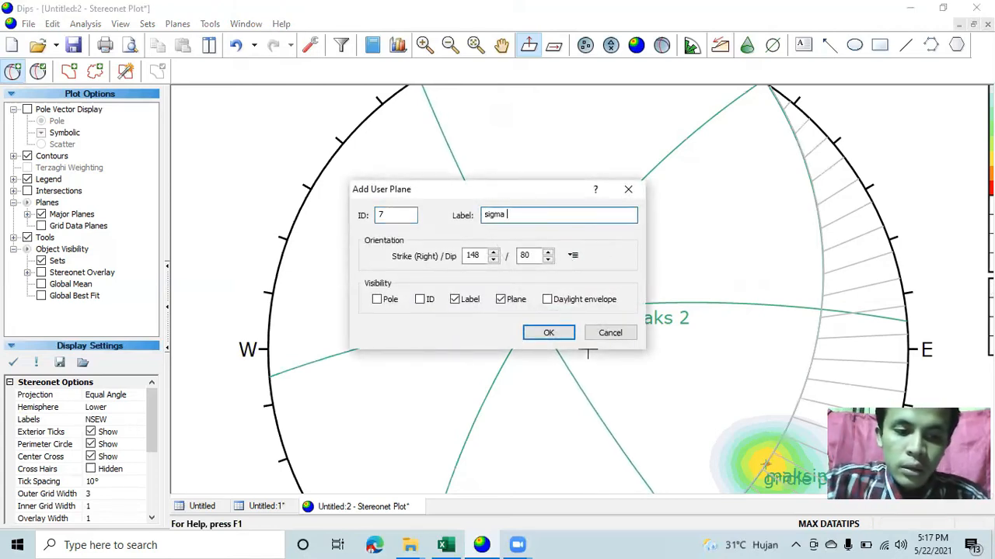
{"action": "left_click", "coordinate": [378, 300]}
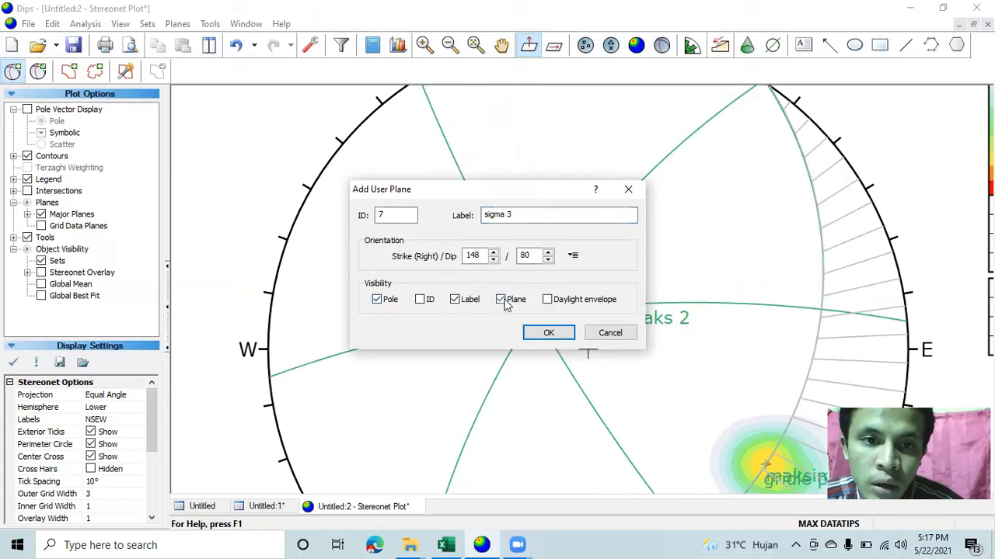
{"action": "left_click", "coordinate": [547, 334]}
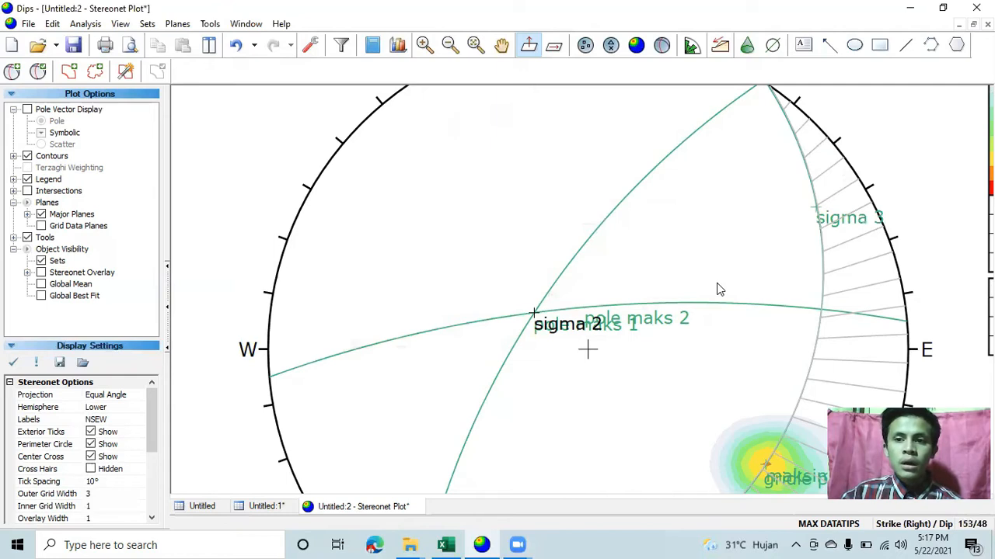
{"action": "scroll", "coordinate": [857, 232], "scroll_direction": "down", "scroll_amount": 2}
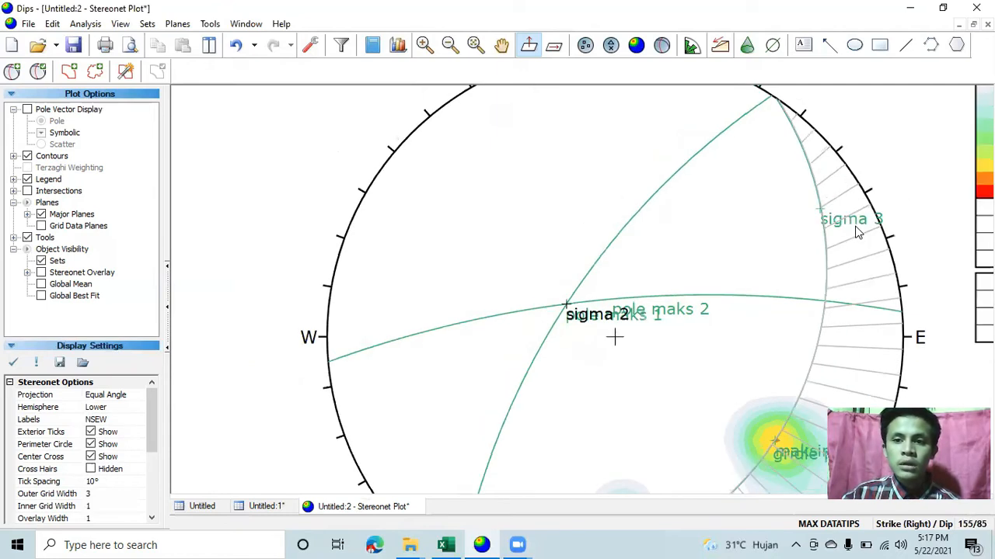
{"action": "scroll", "coordinate": [857, 232], "scroll_direction": "down", "scroll_amount": 2}
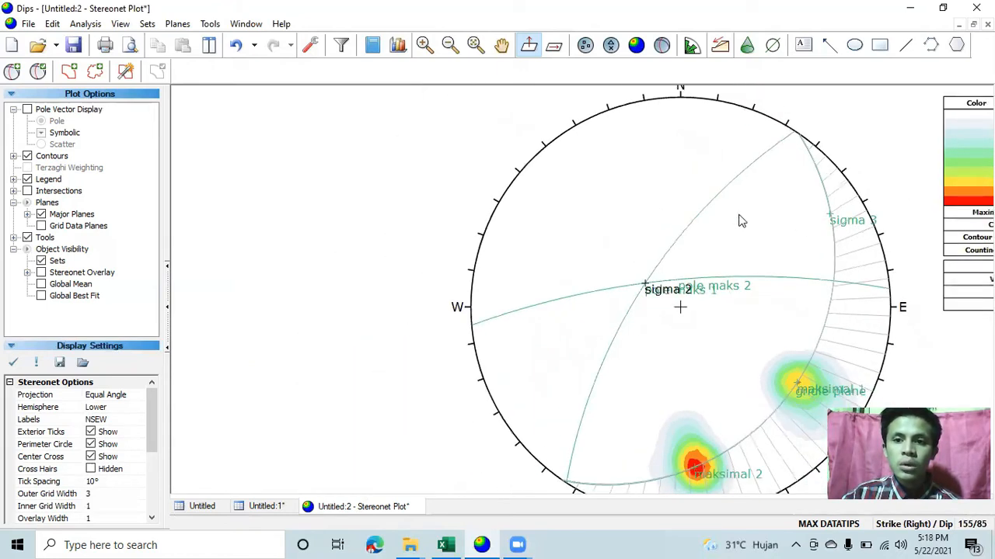
Step: Add a user plane at 242/70 with its pole on the gridle plane between both maxima, labelled "sigma 1", showing only its pole and label
{"action": "left_click", "coordinate": [11, 69]}
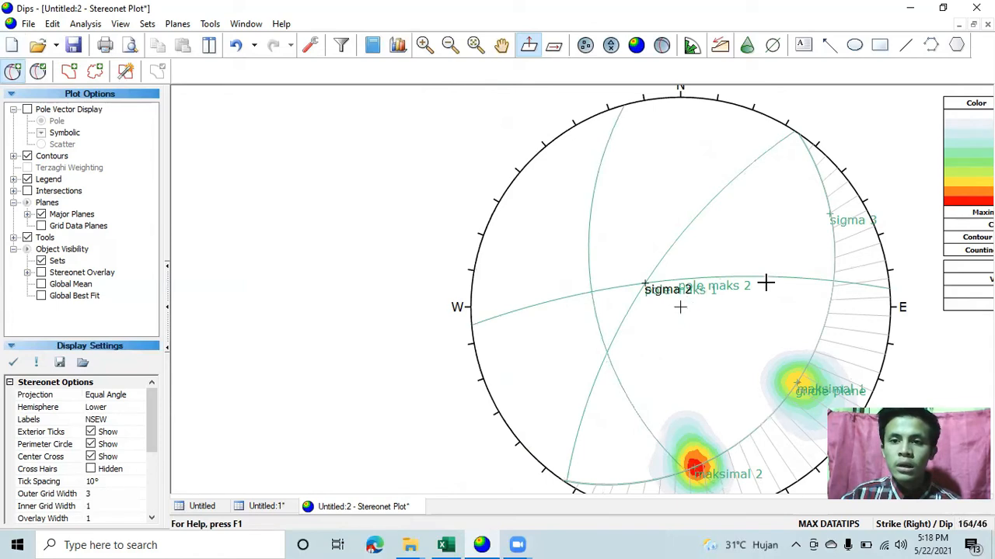
{"action": "left_click", "coordinate": [748, 435]}
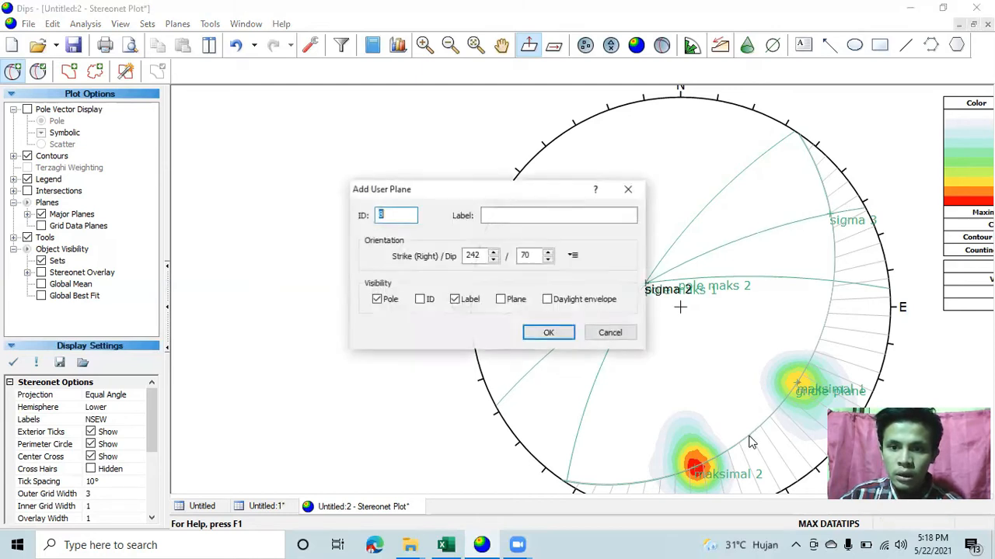
{"action": "left_click", "coordinate": [495, 216]}
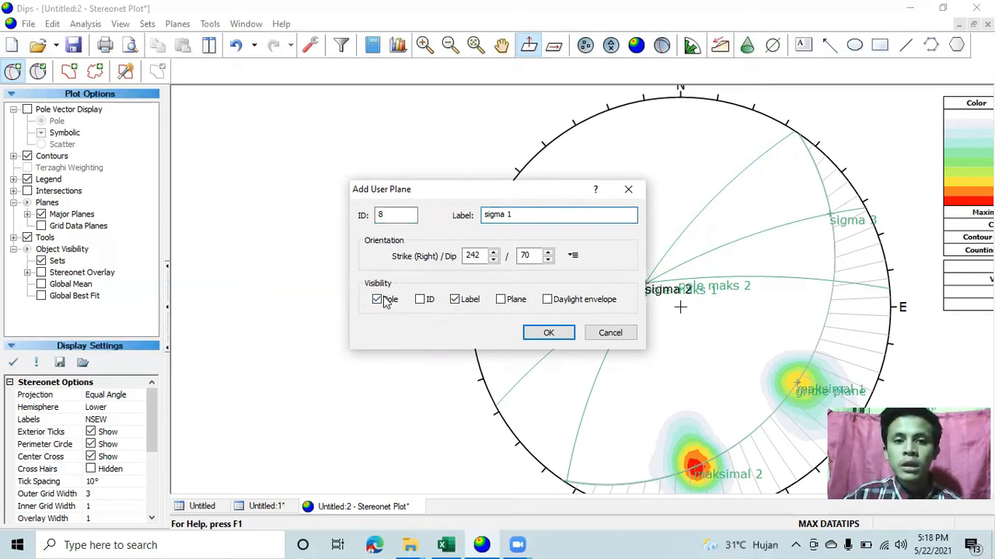
{"action": "left_click", "coordinate": [548, 333]}
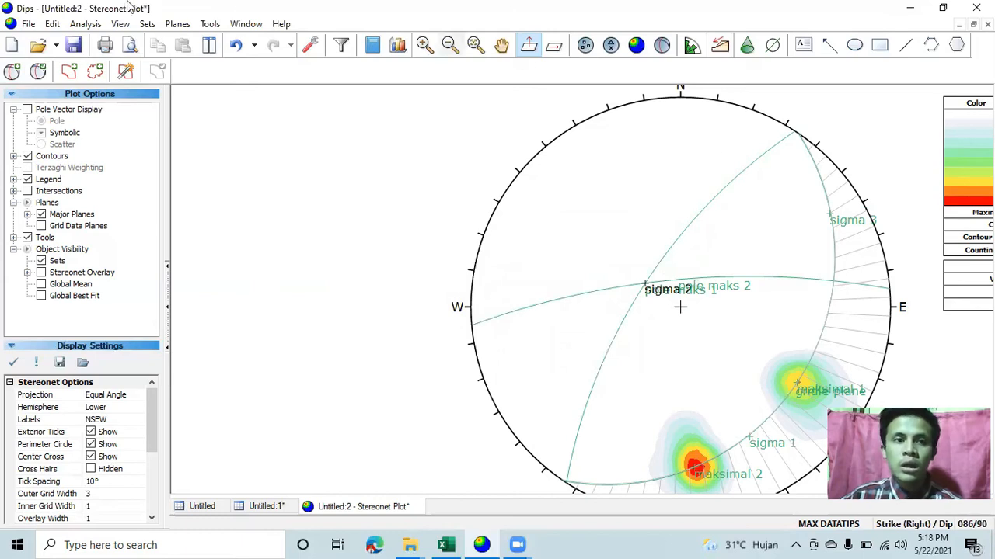
Step: Edit the user planes to colour the sigma 1 and sigma 3 entries black
{"action": "left_click", "coordinate": [37, 71]}
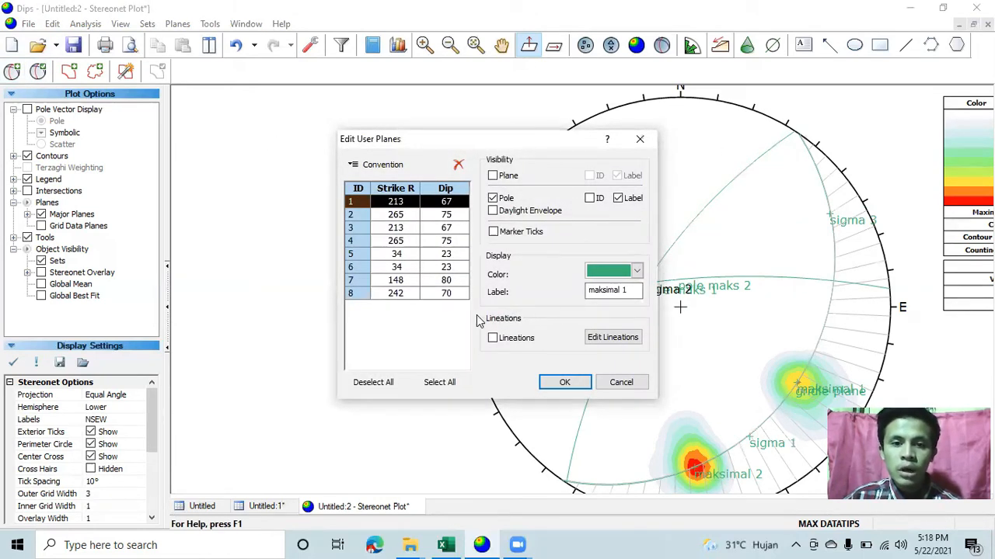
{"action": "left_click", "coordinate": [410, 295]}
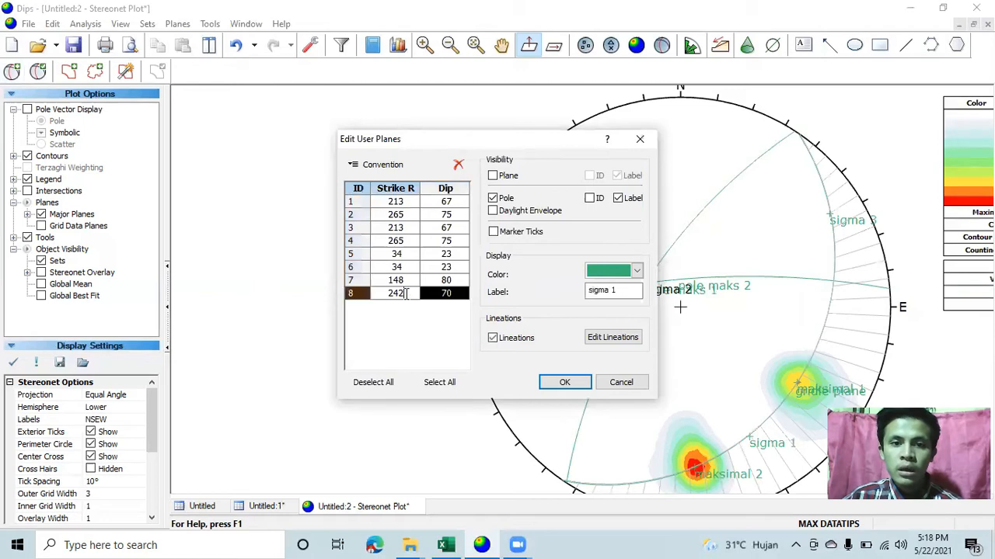
{"action": "left_click", "coordinate": [635, 270]}
{"action": "left_click", "coordinate": [595, 313]}
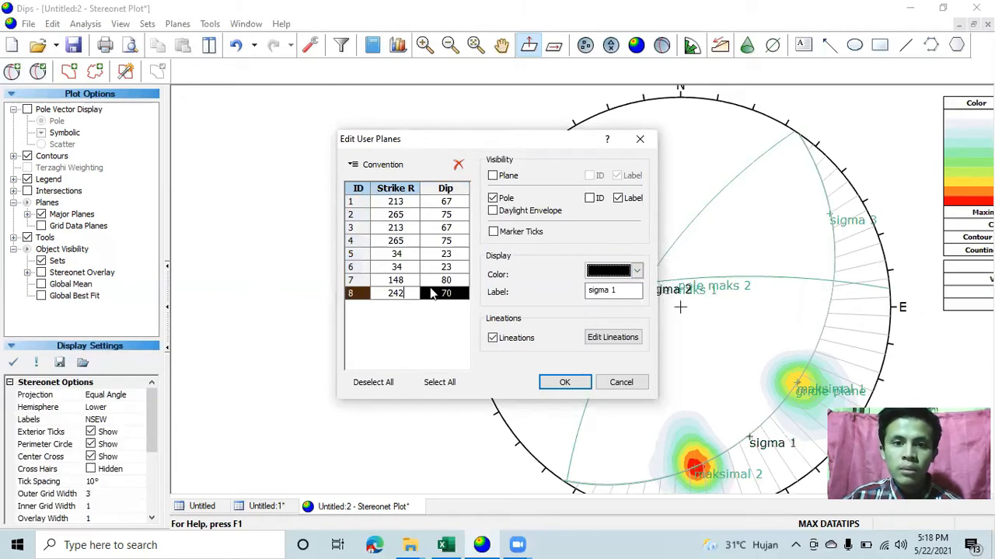
{"action": "left_click", "coordinate": [404, 280]}
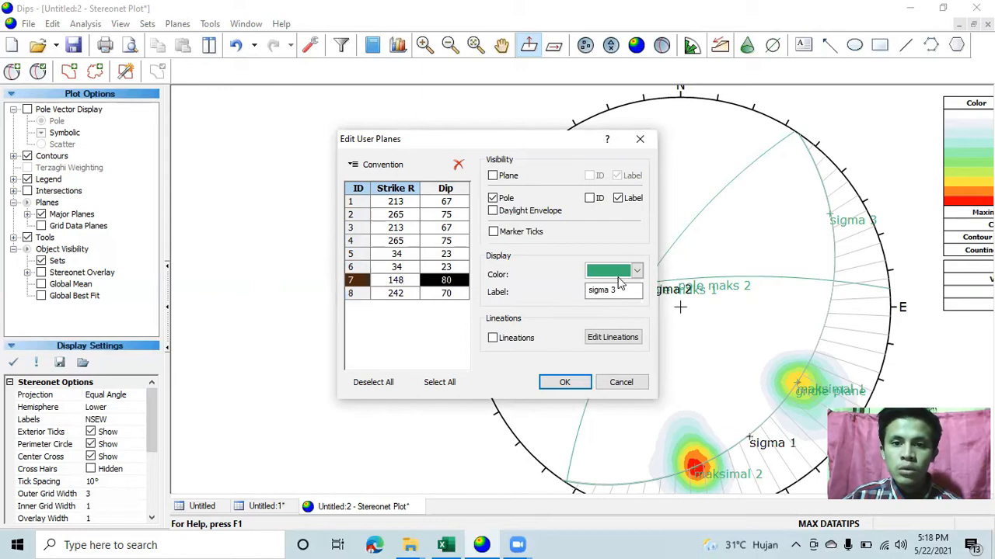
{"action": "left_click", "coordinate": [637, 274]}
{"action": "left_click", "coordinate": [592, 312]}
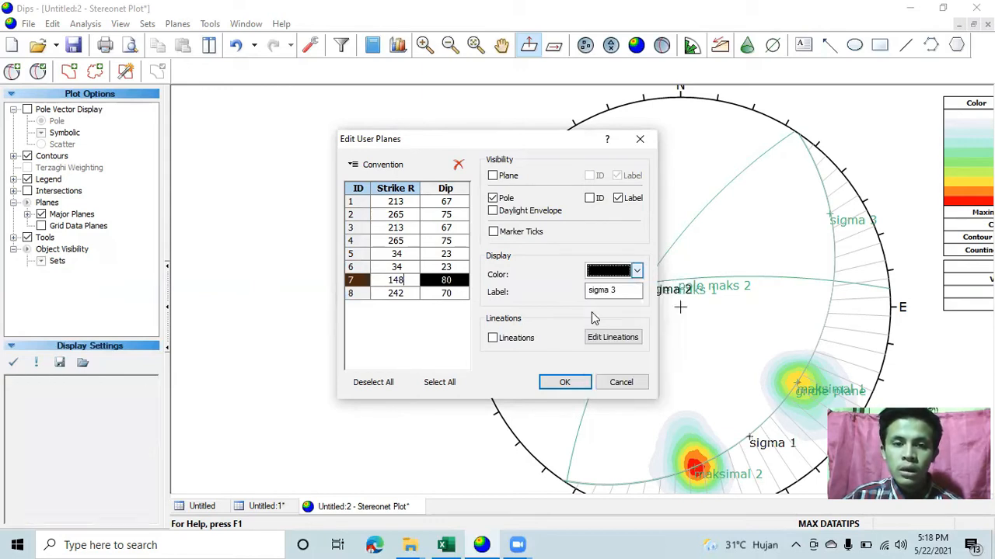
Step: Change the display colour of the gridle plane to blue
{"action": "left_click", "coordinate": [393, 267]}
{"action": "left_click", "coordinate": [394, 268]}
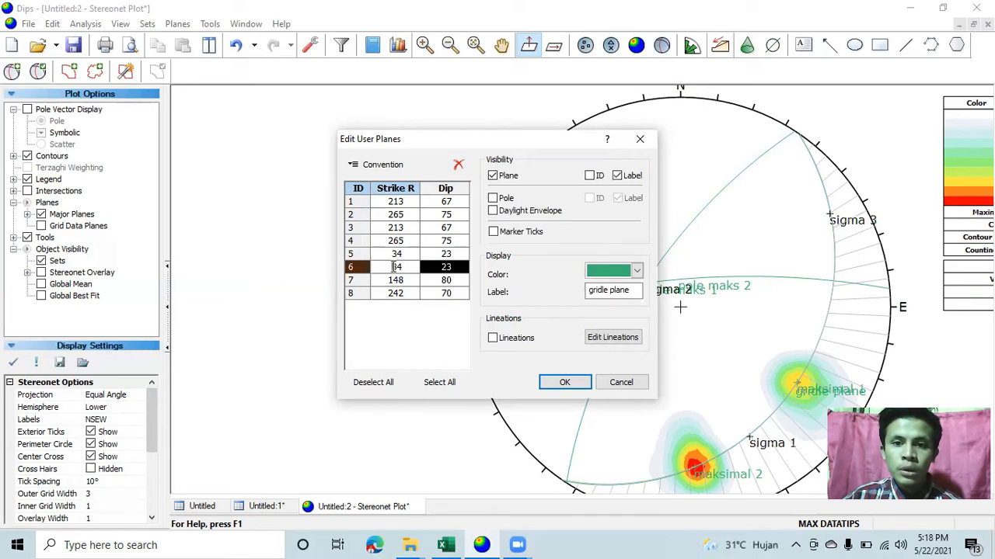
{"action": "left_click", "coordinate": [636, 272]}
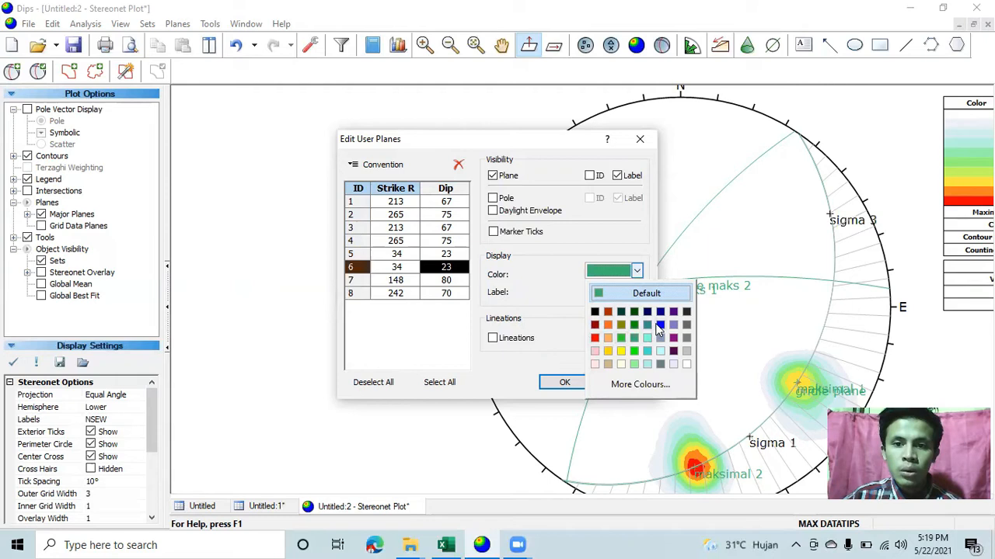
{"action": "left_click", "coordinate": [658, 327]}
{"action": "left_click", "coordinate": [397, 262]}
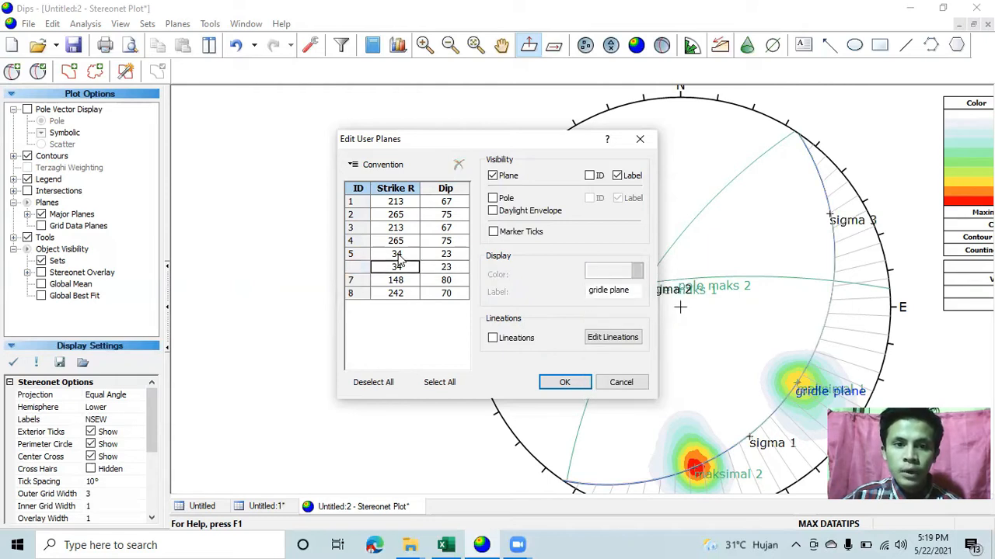
Step: Colour the maksimal 2 and maksimal 1 poles red and apply the user plane edits
{"action": "left_click", "coordinate": [397, 254]}
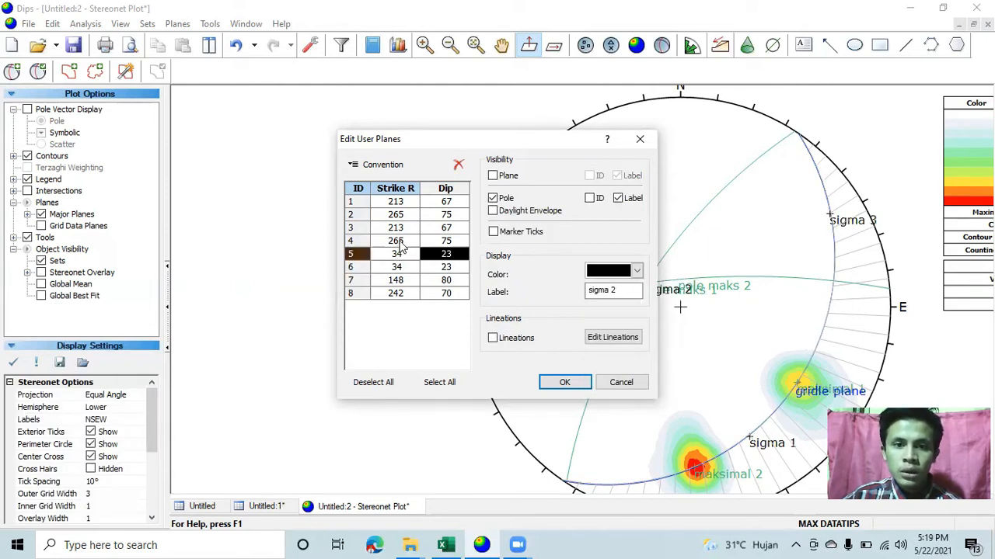
{"action": "left_click", "coordinate": [398, 241]}
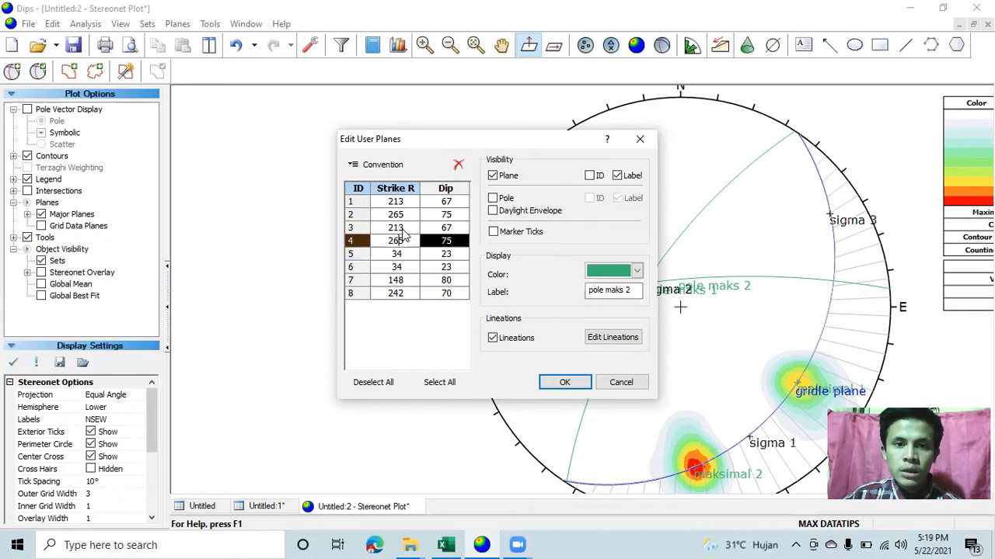
{"action": "left_click", "coordinate": [398, 227]}
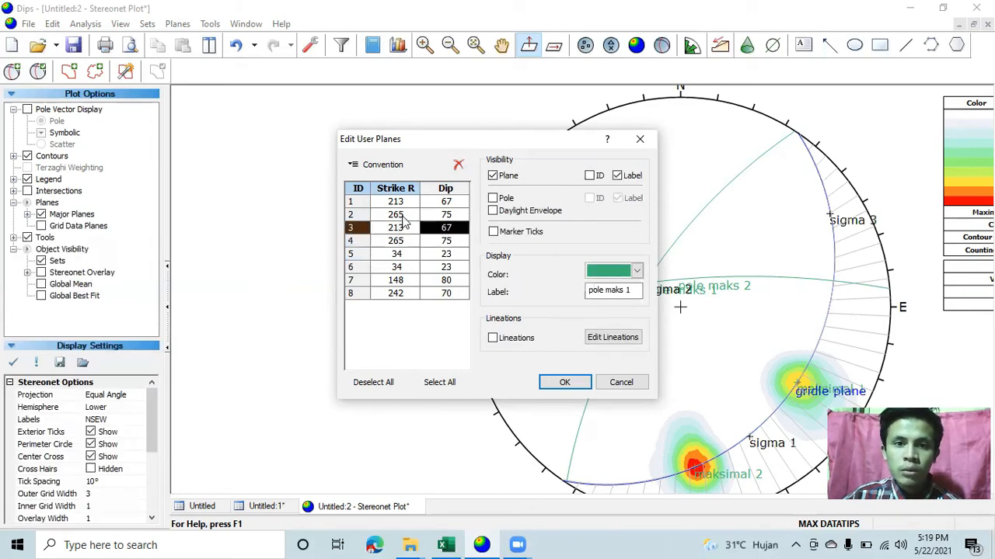
{"action": "left_click", "coordinate": [399, 215]}
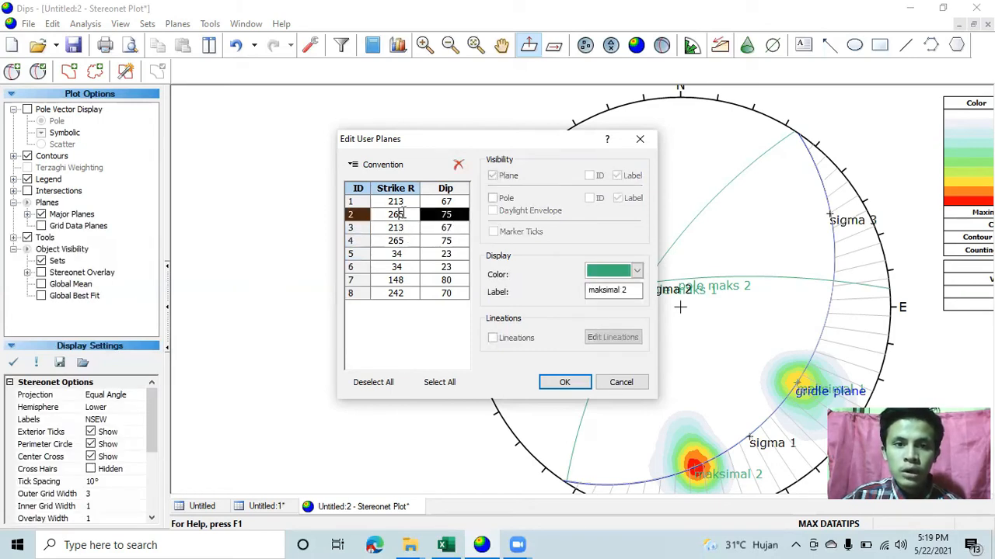
{"action": "left_click", "coordinate": [637, 272]}
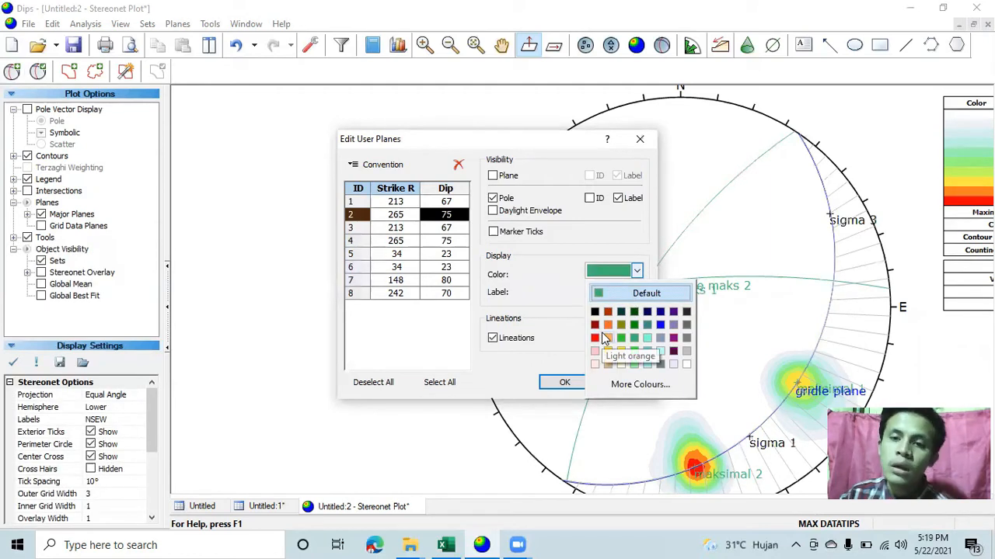
{"action": "left_click", "coordinate": [595, 338]}
{"action": "left_click", "coordinate": [397, 211]}
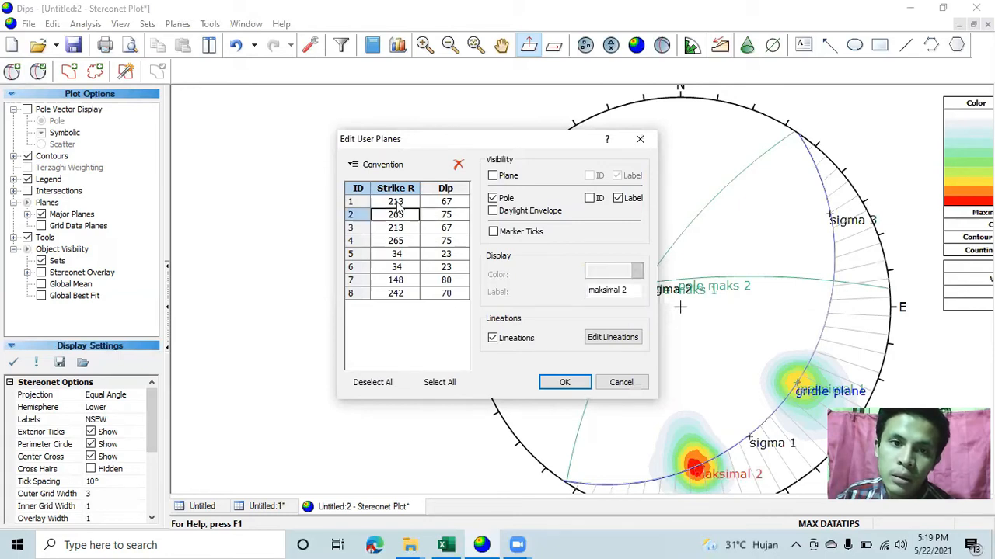
{"action": "left_click", "coordinate": [396, 201]}
{"action": "left_click", "coordinate": [635, 272]}
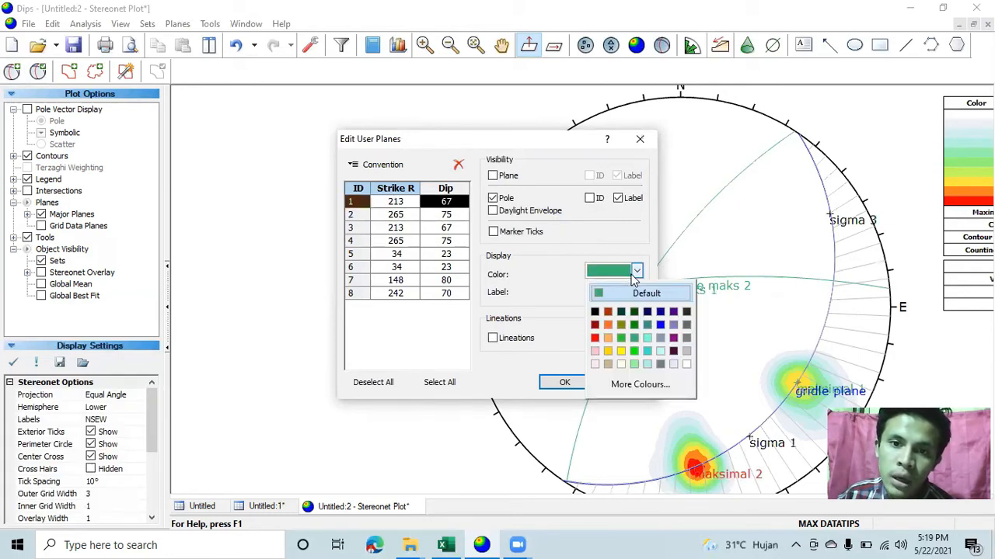
{"action": "left_click", "coordinate": [594, 338]}
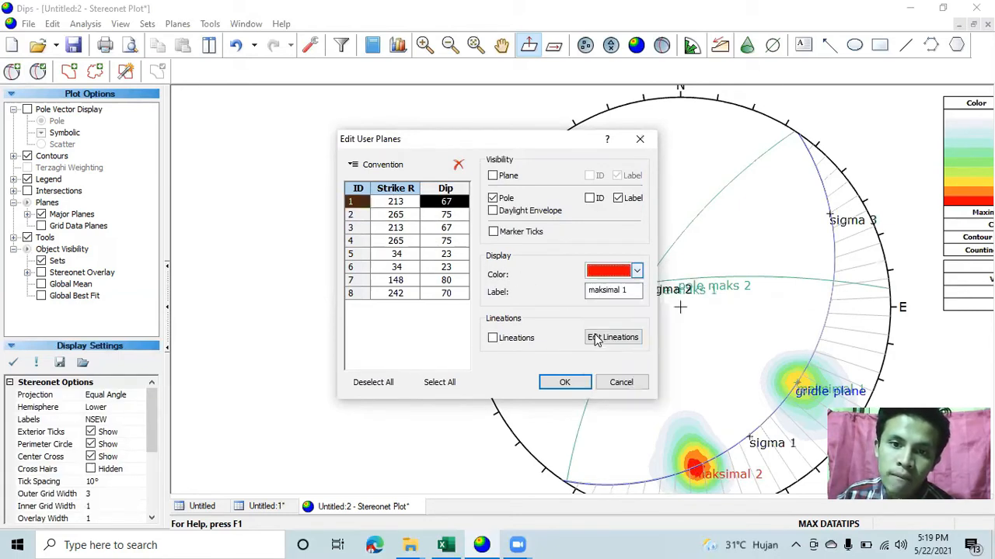
{"action": "left_click", "coordinate": [566, 382]}
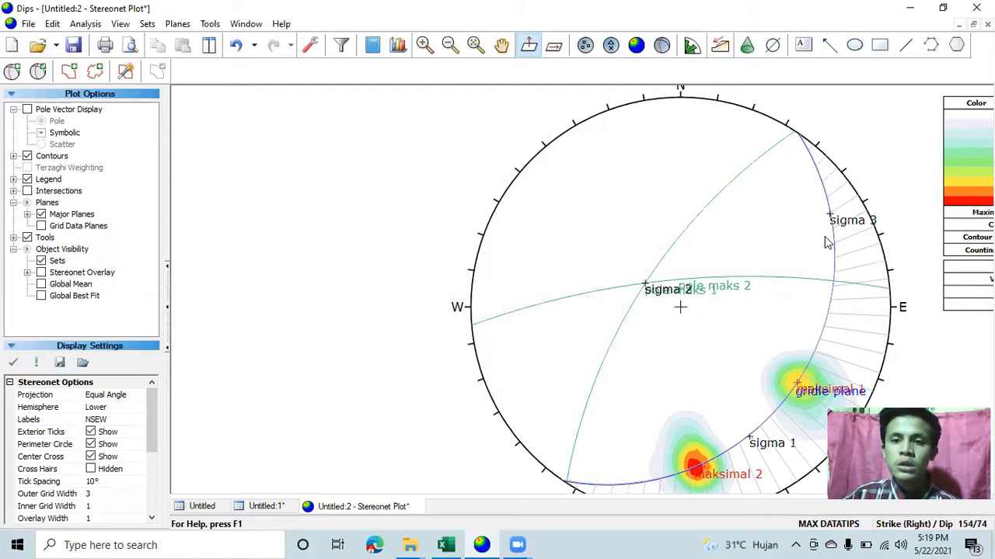
Step: Refresh the stereonet legend by hiding and showing it again so that it lists the user planes
{"action": "scroll", "coordinate": [711, 301], "scroll_direction": "down", "scroll_amount": 1}
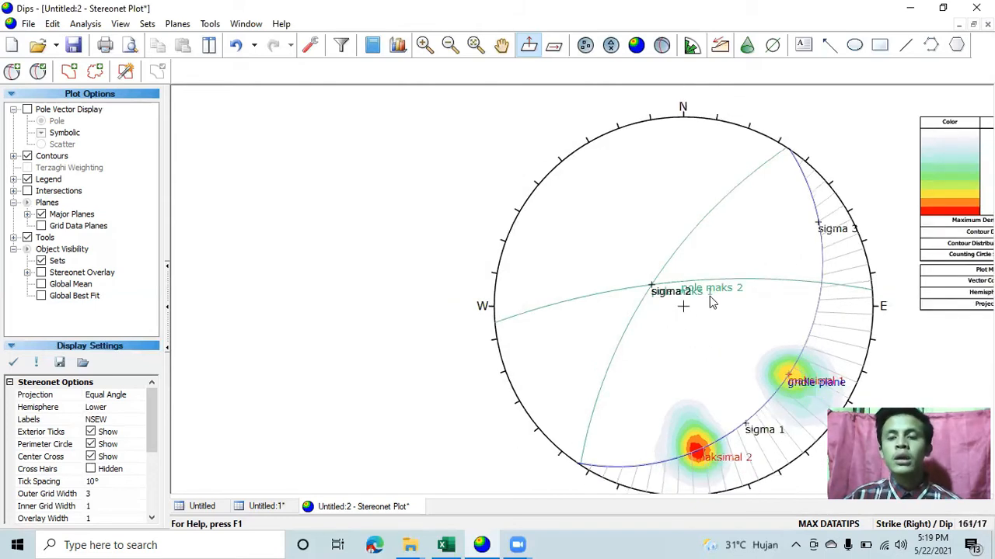
{"action": "scroll", "coordinate": [711, 302], "scroll_direction": "down", "scroll_amount": 1}
{"action": "scroll", "coordinate": [736, 301], "scroll_direction": "down", "scroll_amount": 1}
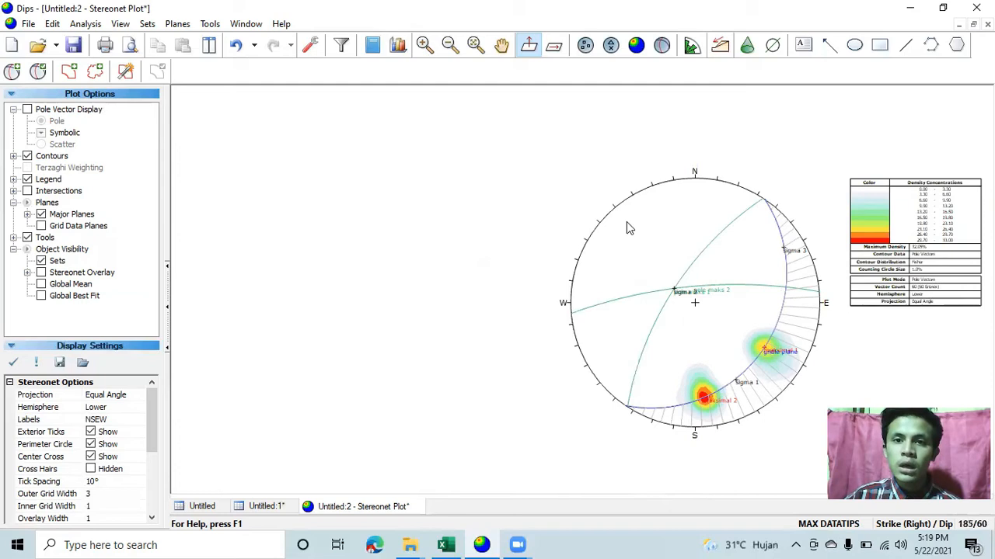
{"action": "left_click", "coordinate": [27, 179]}
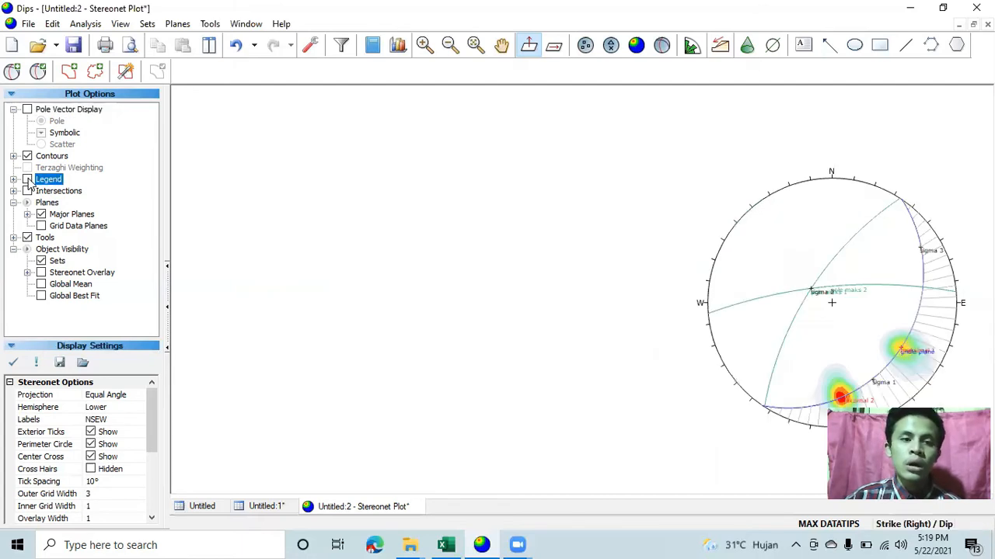
{"action": "left_click", "coordinate": [27, 180]}
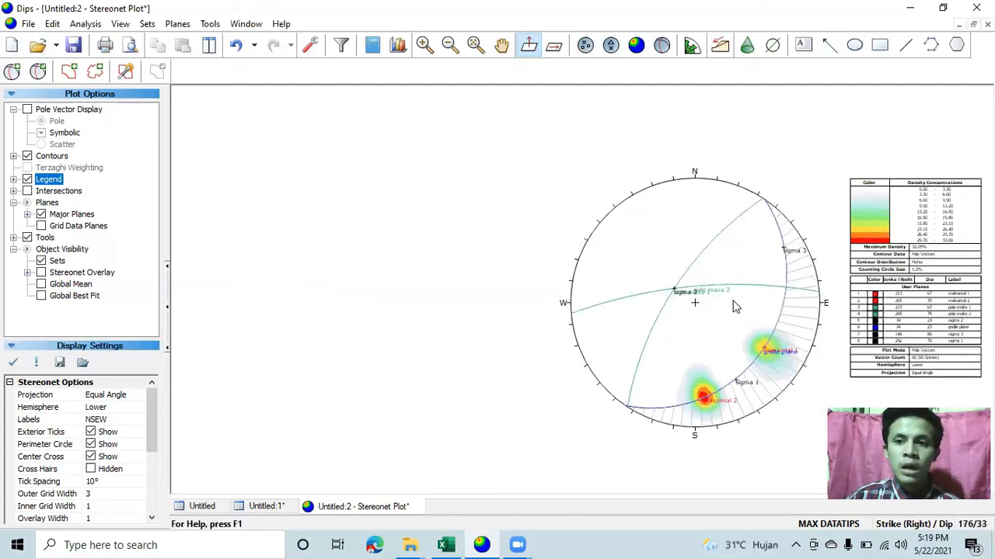
{"action": "scroll", "coordinate": [734, 305], "scroll_direction": "up", "scroll_amount": 3}
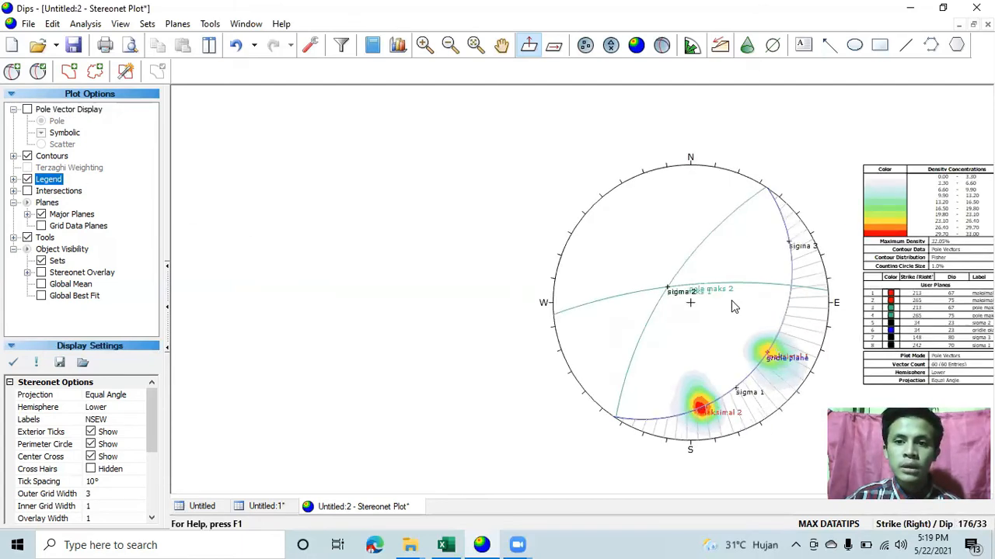
Step: Switch the orientation convention to Trend / Plunge and read the trend and plunge of sigma 1, 2 and 3 in the legend
{"action": "left_click", "coordinate": [501, 44]}
{"action": "left_click_drag", "start_coordinate": [622, 202], "coordinate": [474, 218]}
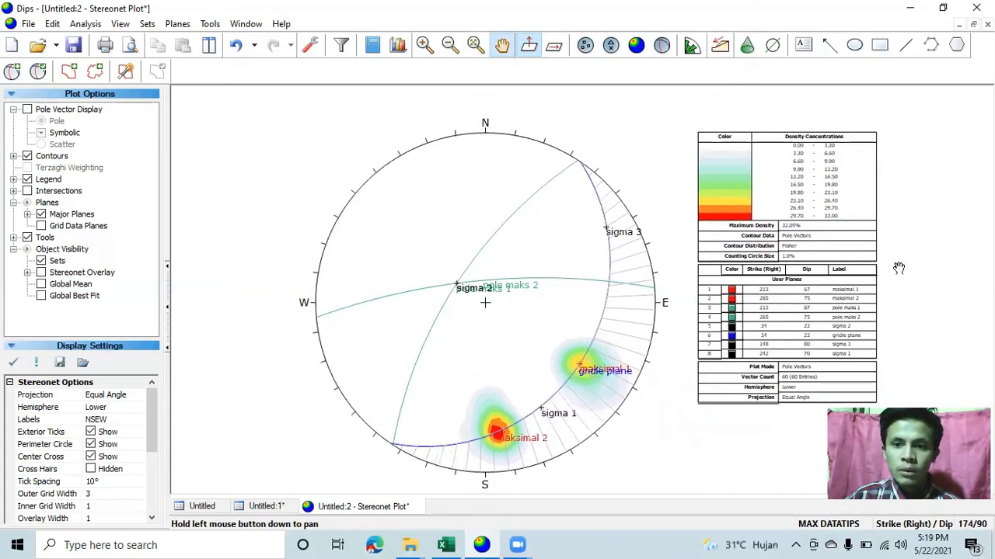
{"action": "scroll", "coordinate": [898, 268], "scroll_direction": "up", "scroll_amount": 2}
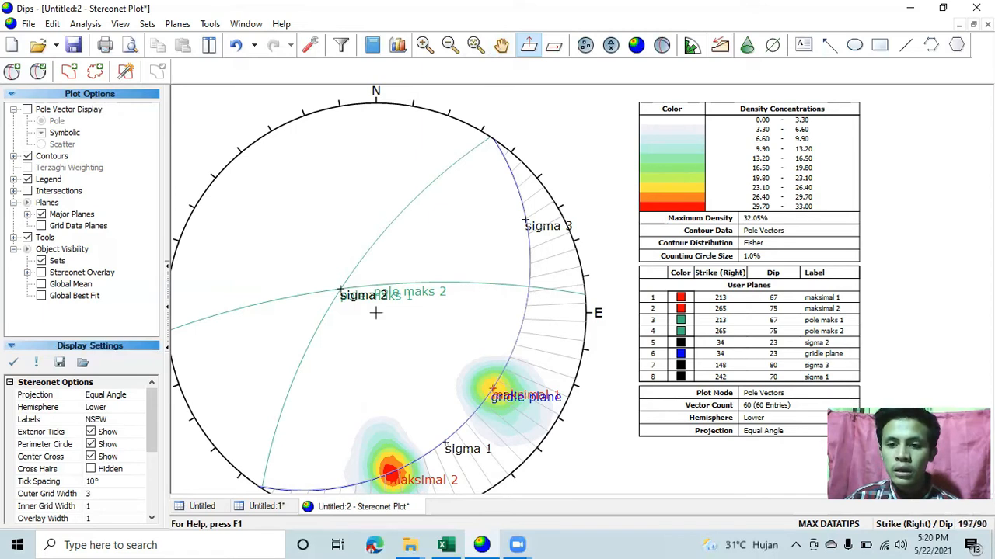
{"action": "left_click", "coordinate": [898, 527]}
{"action": "left_click", "coordinate": [897, 527]}
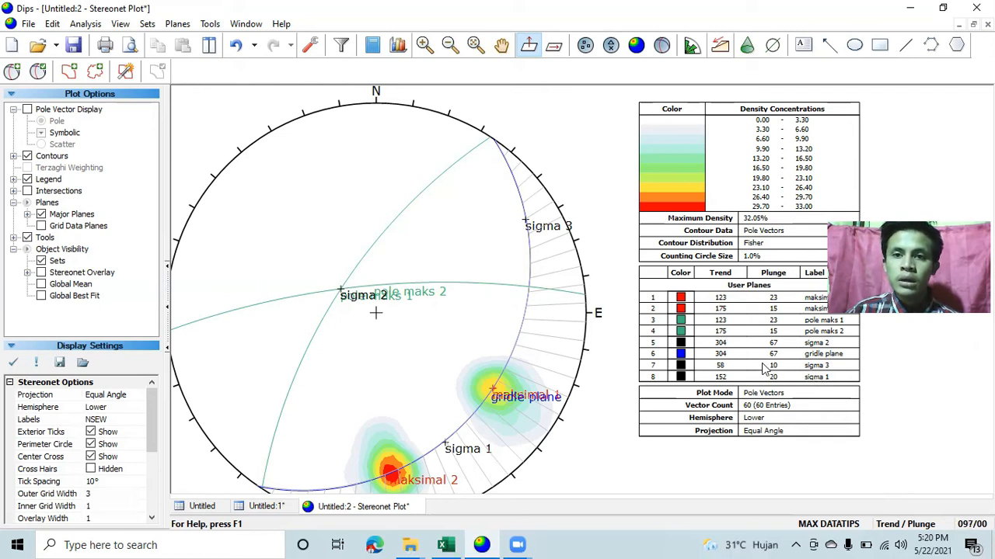
{"action": "scroll", "coordinate": [764, 370], "scroll_direction": "down", "scroll_amount": 1}
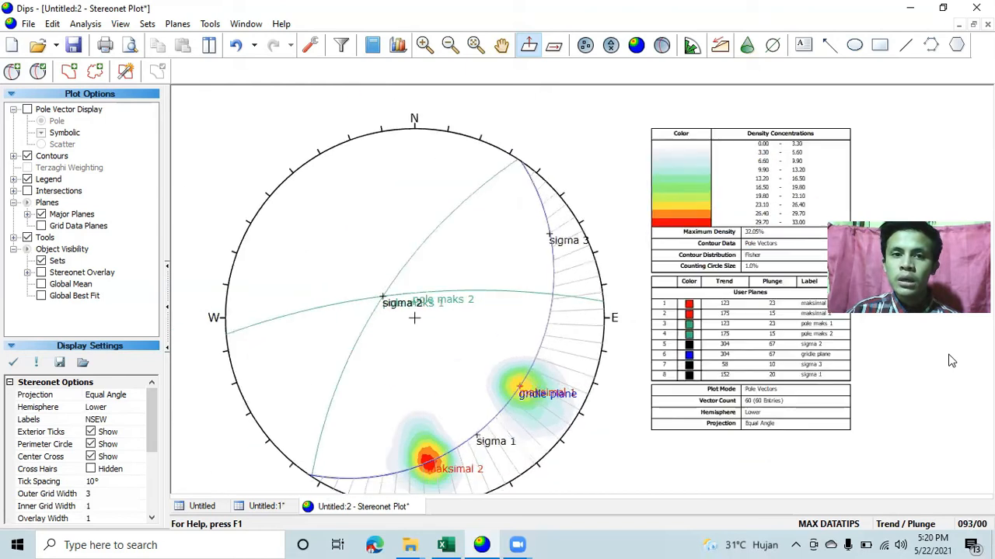
{"action": "scroll", "coordinate": [951, 360], "scroll_direction": "down", "scroll_amount": 2}
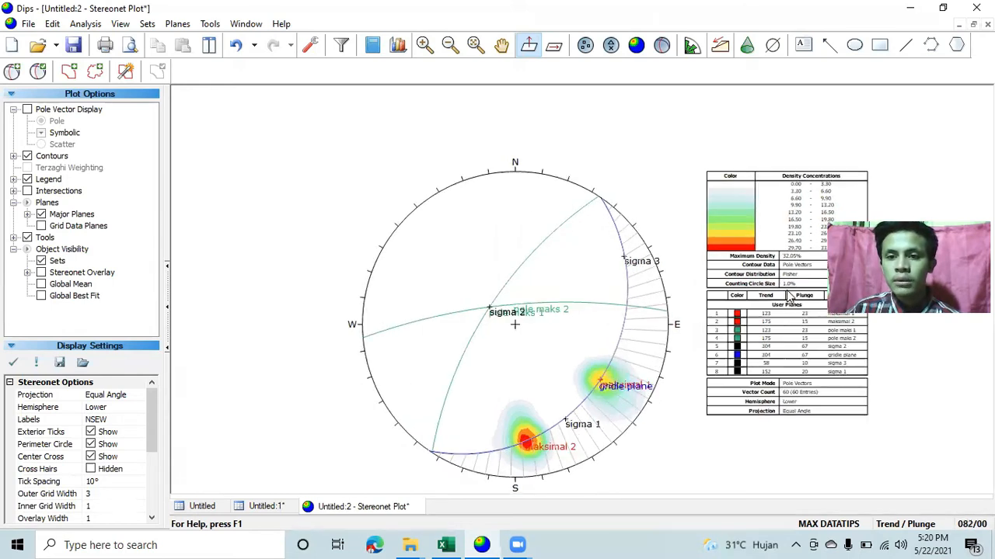
{"action": "scroll", "coordinate": [839, 363], "scroll_direction": "up", "scroll_amount": 2}
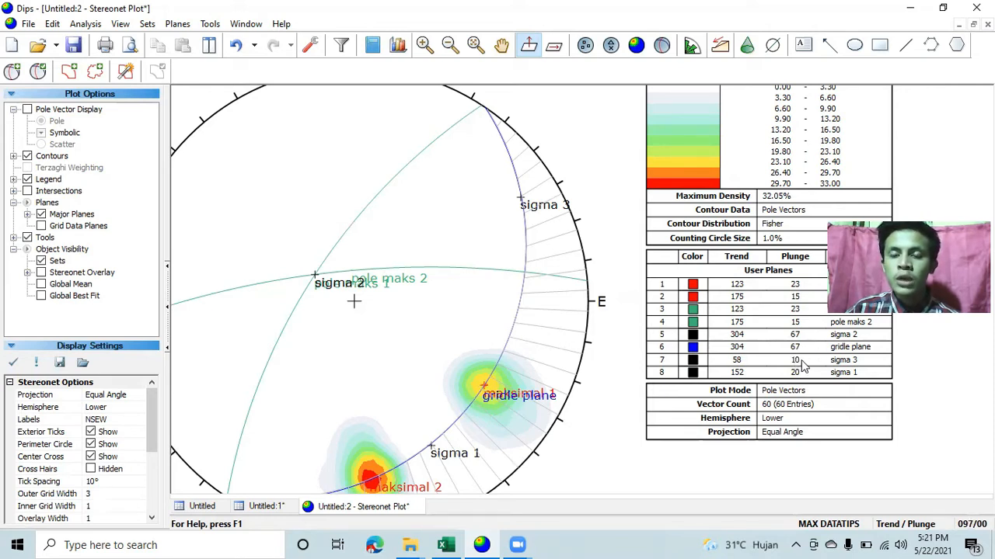
{"action": "scroll", "coordinate": [730, 361], "scroll_direction": "down", "scroll_amount": 2}
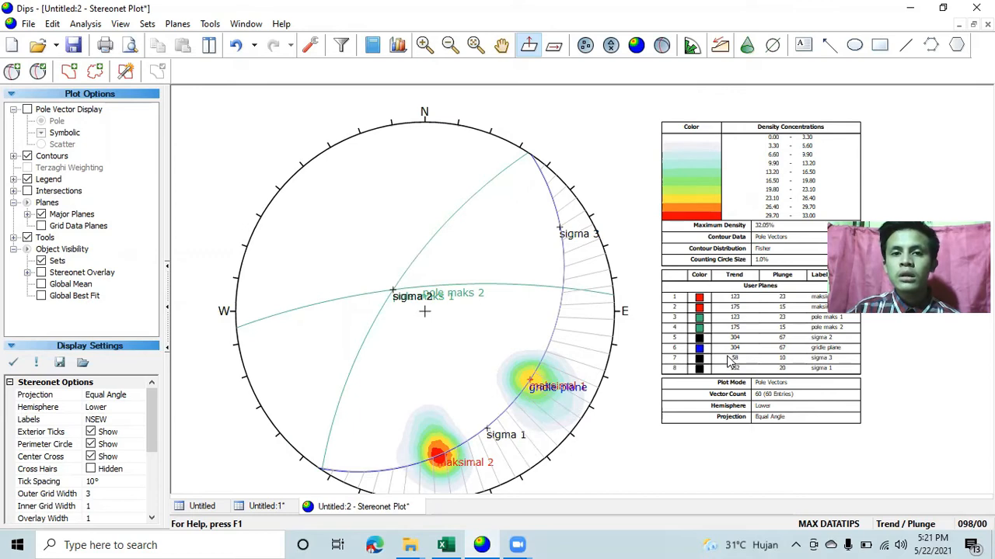
{"action": "scroll", "coordinate": [731, 362], "scroll_direction": "down", "scroll_amount": 1}
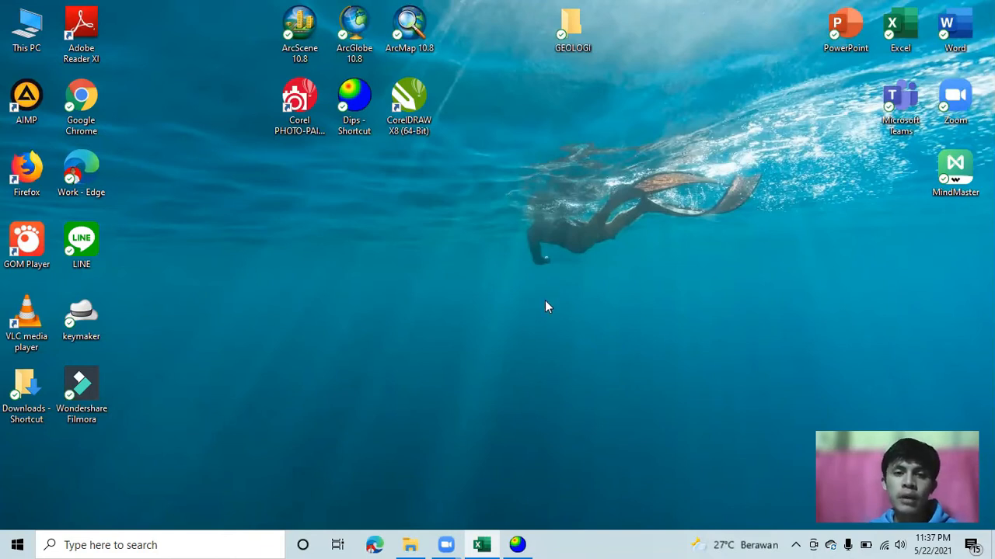
Step: Switch to Dips and set the new project's global orientation format to Strike (Right) / Dip
{"action": "left_click", "coordinate": [533, 543]}
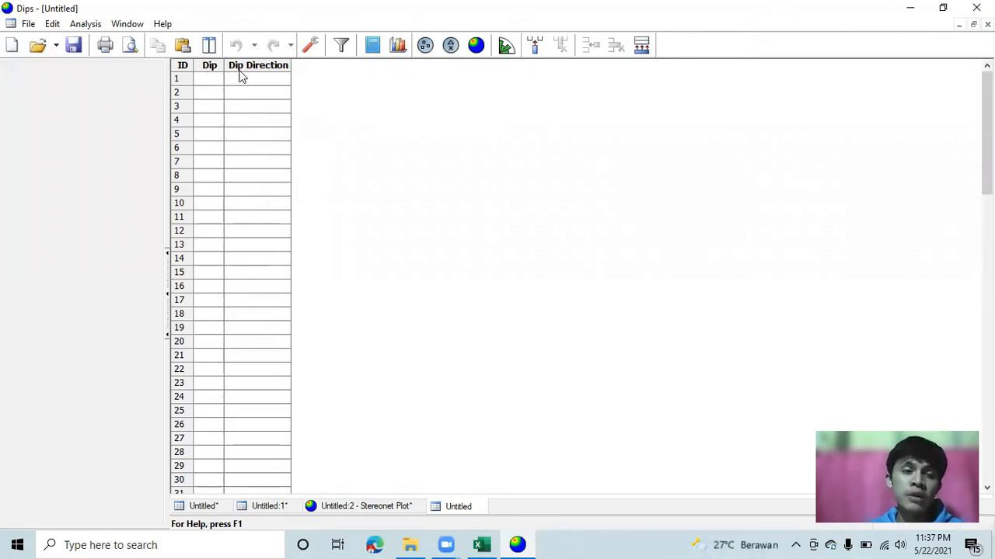
{"action": "left_click", "coordinate": [308, 48]}
{"action": "left_click", "coordinate": [495, 204]}
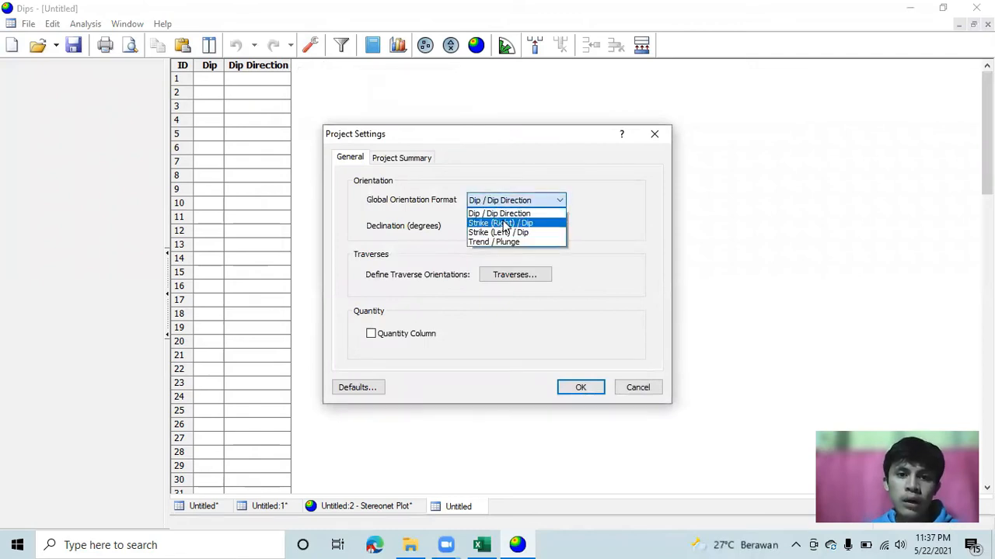
{"action": "left_click", "coordinate": [504, 223]}
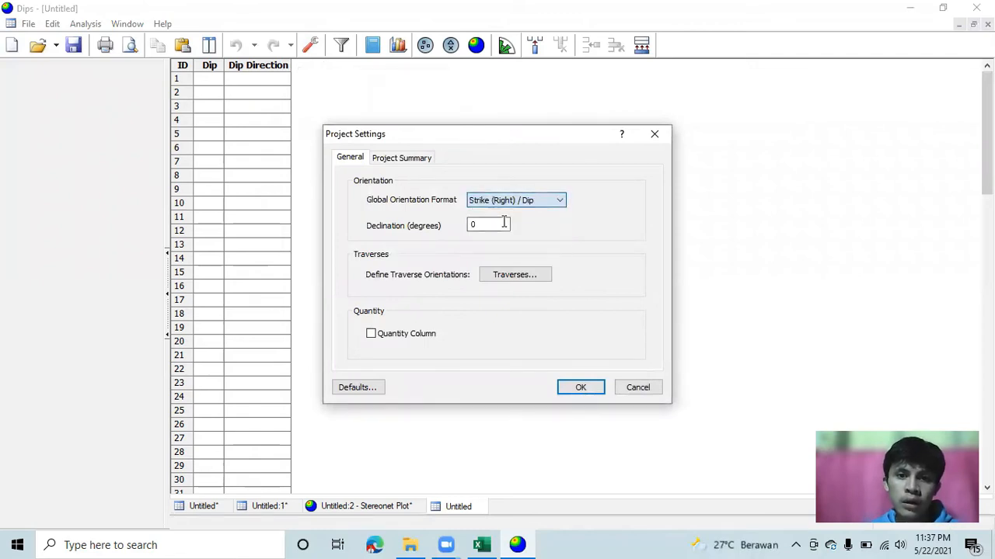
{"action": "left_click", "coordinate": [579, 386]}
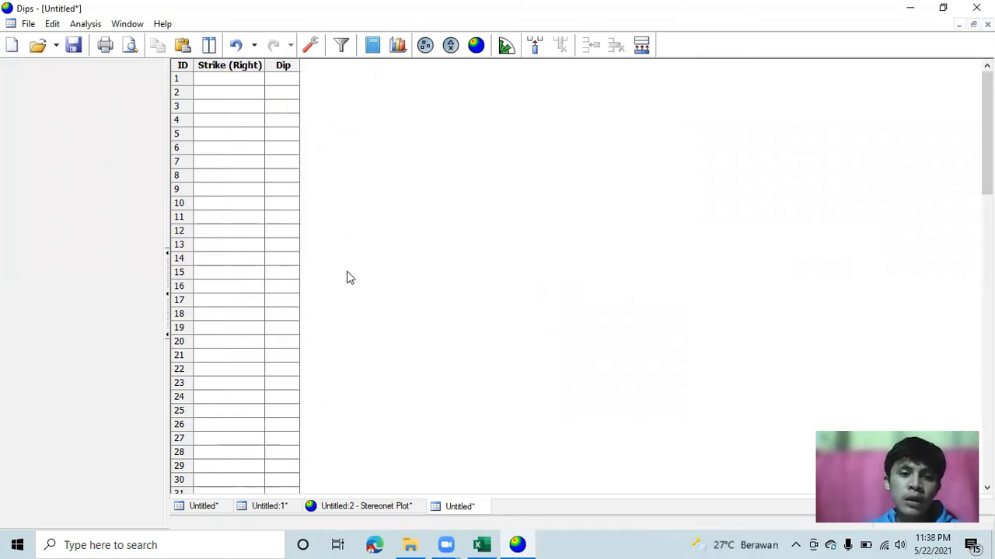
Step: Switch to Excel and compare the quadrant strikes in column A of the Lipatan sheet with the azimuth values in column D
{"action": "left_click", "coordinate": [481, 545]}
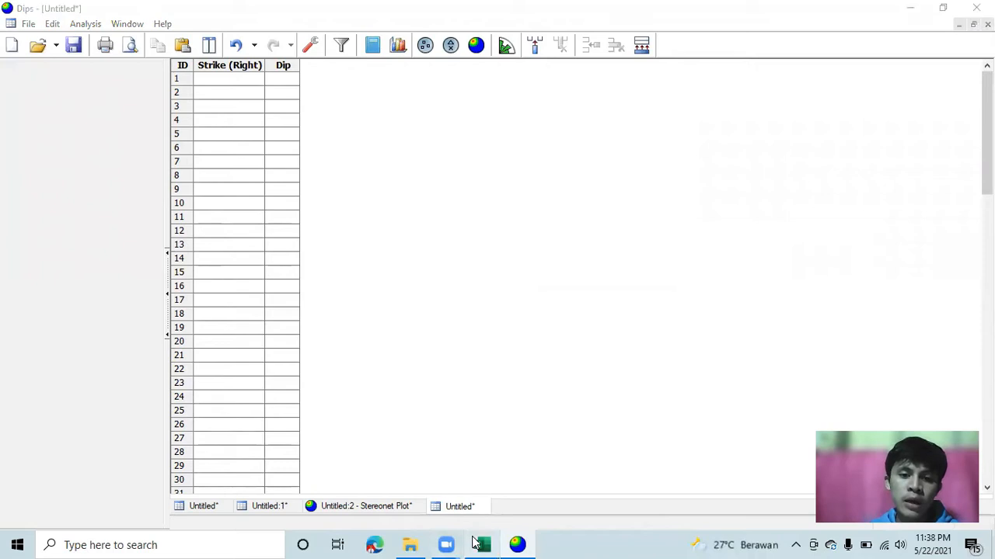
{"action": "left_click", "coordinate": [56, 199]}
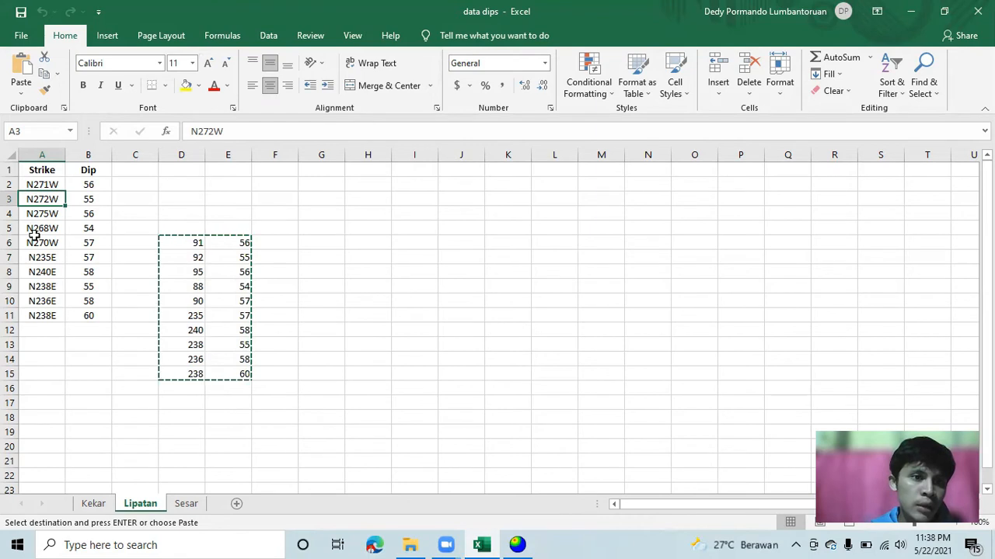
{"action": "left_click", "coordinate": [46, 185]}
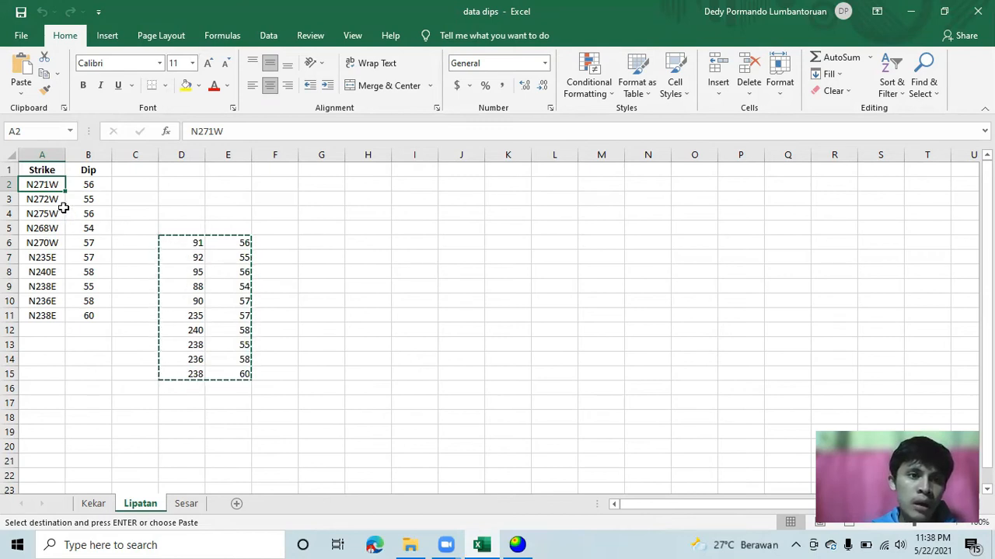
{"action": "left_click", "coordinate": [175, 252]}
{"action": "left_click", "coordinate": [178, 243]}
{"action": "key", "text": "Escape"}
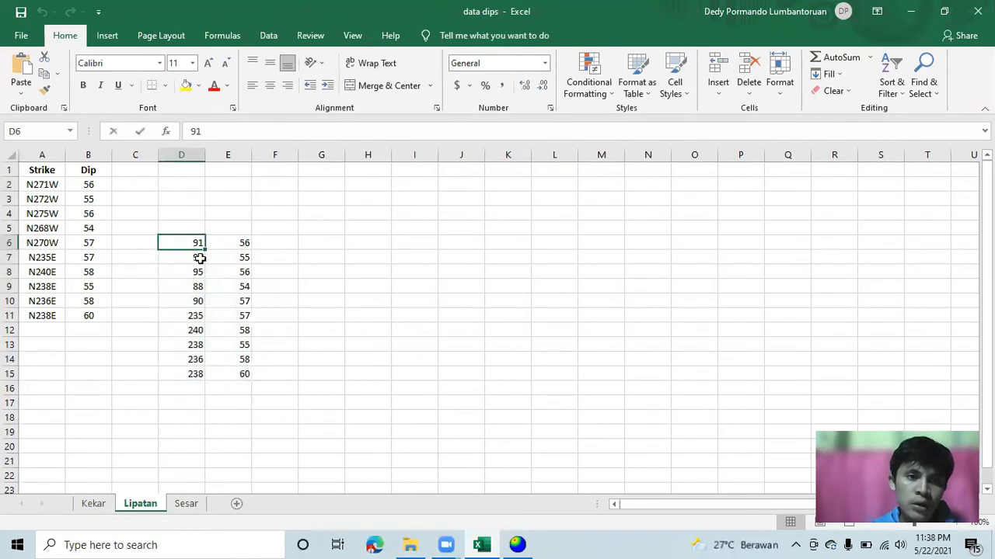
{"action": "double_click", "coordinate": [181, 242]}
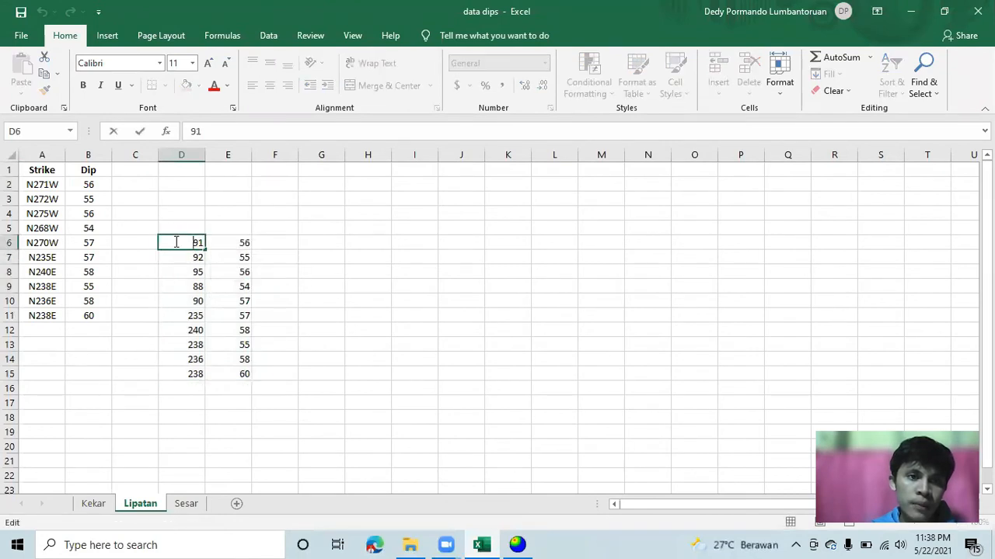
{"action": "left_click", "coordinate": [277, 329]}
Step: Copy the strike and dip values in D6:E15 and paste them into the empty Dips table from row 1
{"action": "left_click_drag", "start_coordinate": [193, 244], "coordinate": [244, 372]}
{"action": "right_click", "coordinate": [231, 332]}
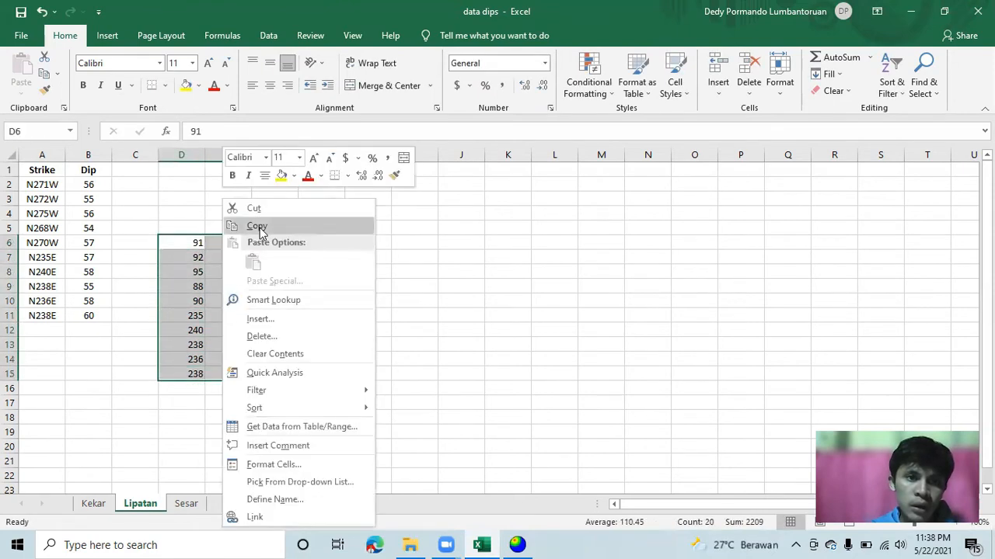
{"action": "left_click", "coordinate": [256, 225]}
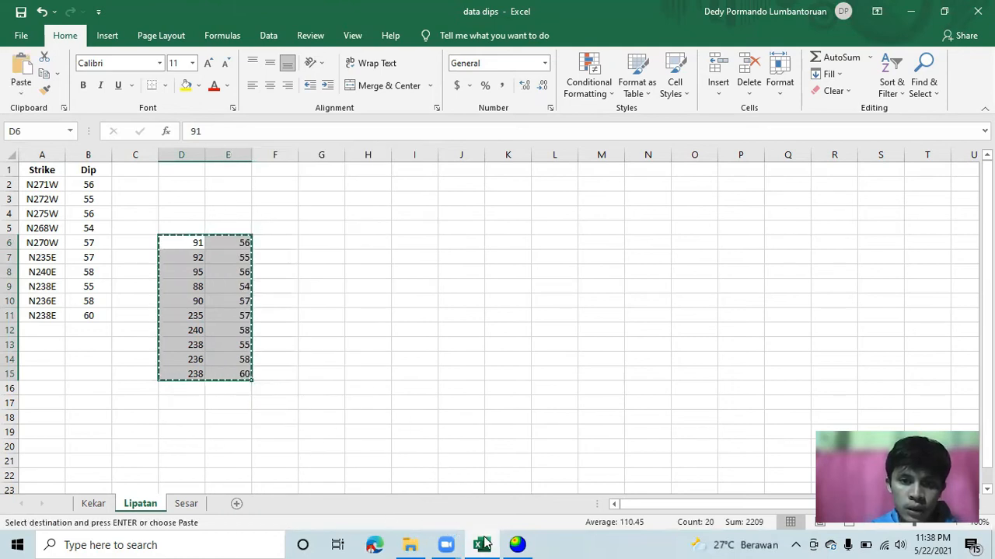
{"action": "left_click", "coordinate": [513, 544]}
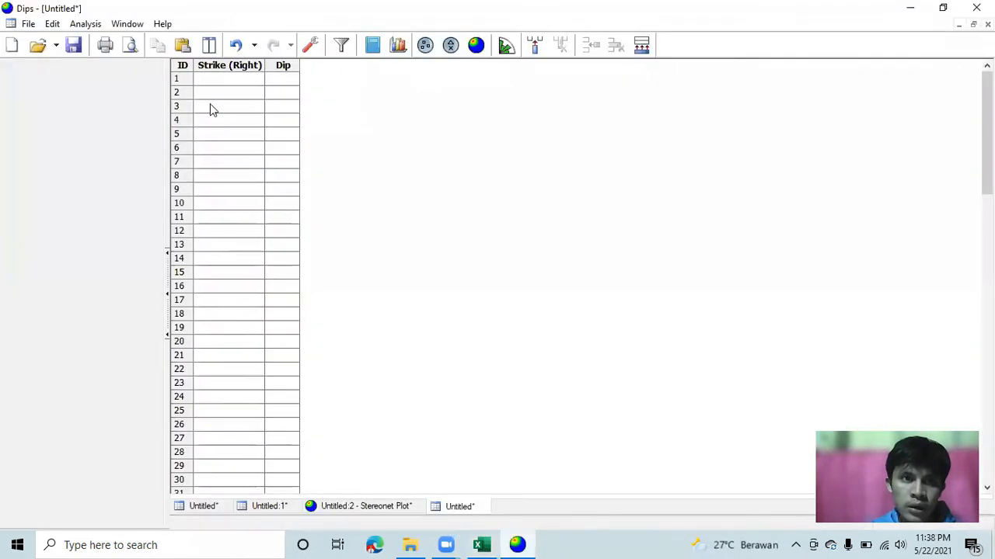
{"action": "left_click", "coordinate": [210, 80]}
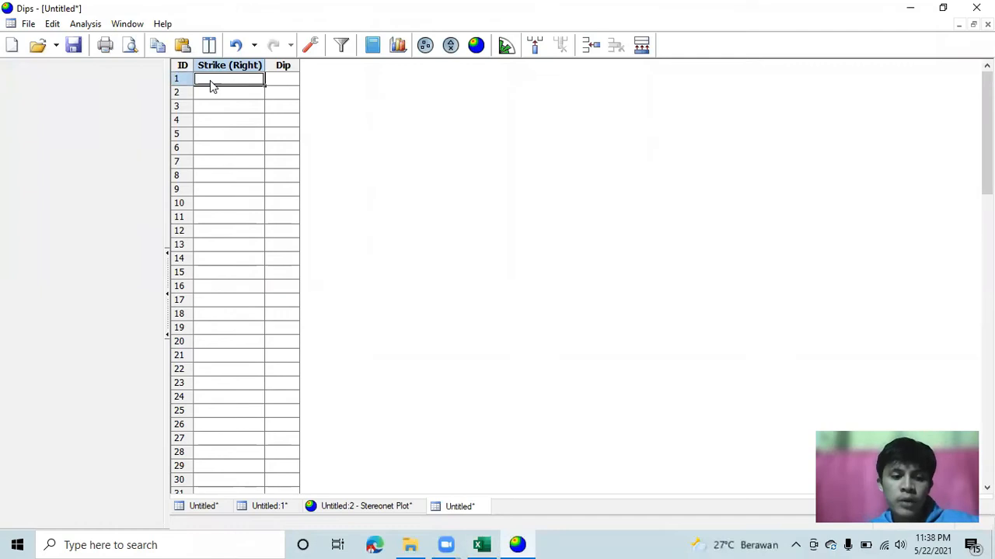
{"action": "key", "text": "ctrl+v"}
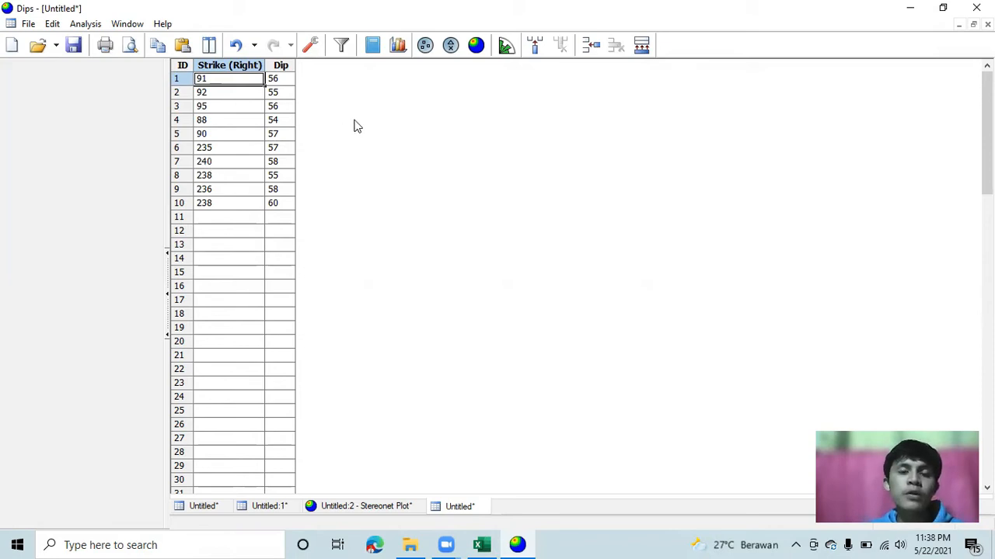
Step: Plot the fold data as poles on a stereonet and display their density contours
{"action": "left_click", "coordinate": [425, 45]}
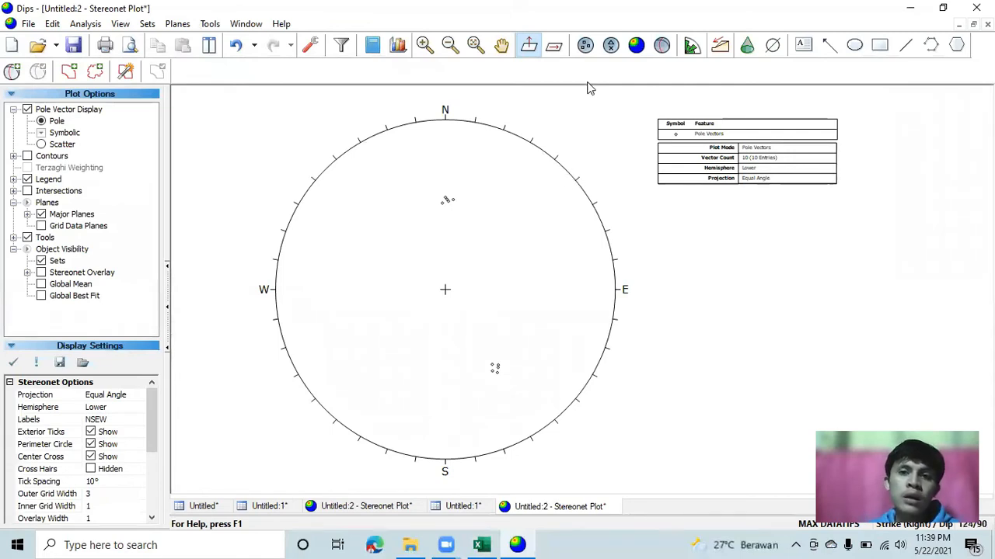
{"action": "left_click", "coordinate": [636, 45]}
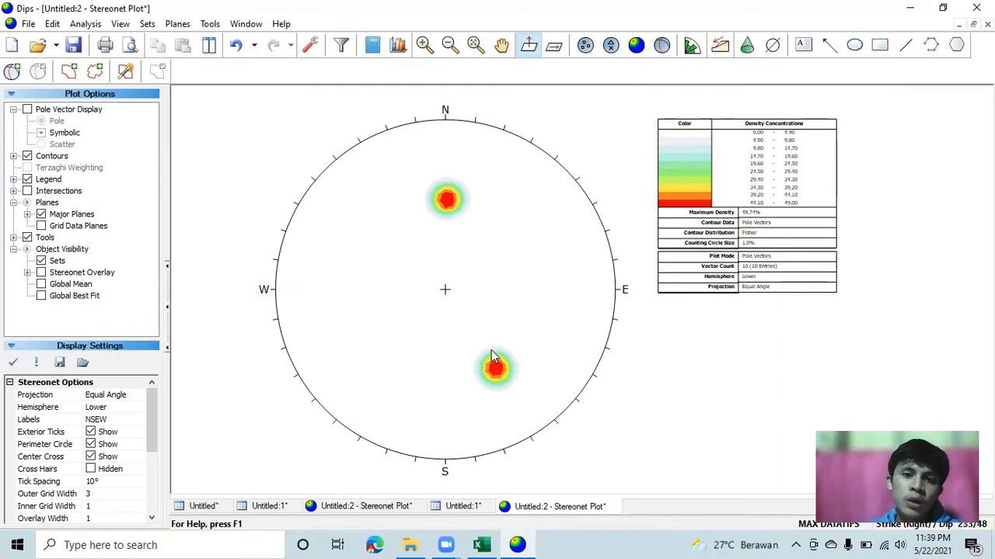
Step: Add a user plane labelled "max 1" at the northern contour maximum, about 92/56, showing only its pole and label
{"action": "left_click", "coordinate": [16, 73]}
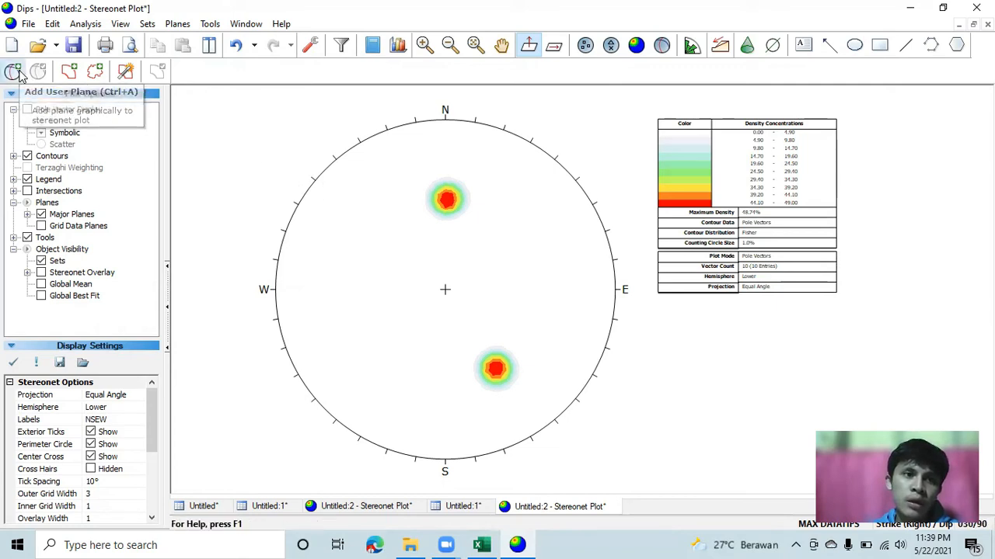
{"action": "scroll", "coordinate": [451, 200], "scroll_direction": "up", "scroll_amount": 5}
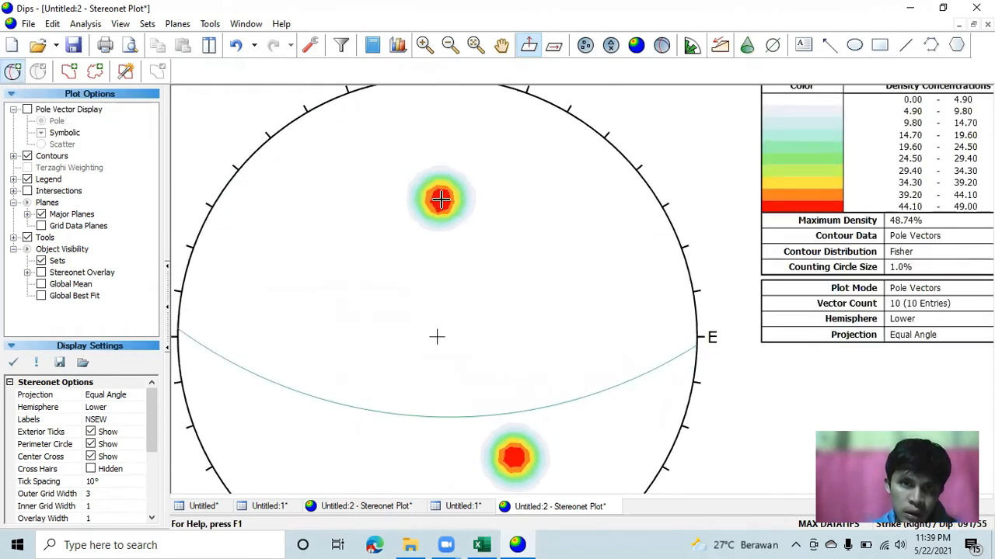
{"action": "left_click", "coordinate": [440, 200]}
{"action": "left_click", "coordinate": [501, 216]}
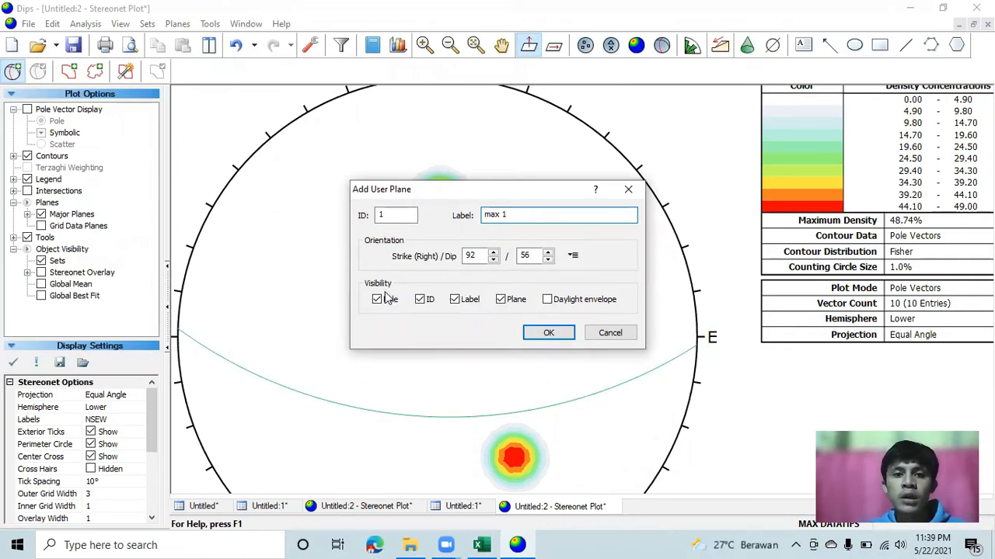
{"action": "left_click", "coordinate": [420, 299]}
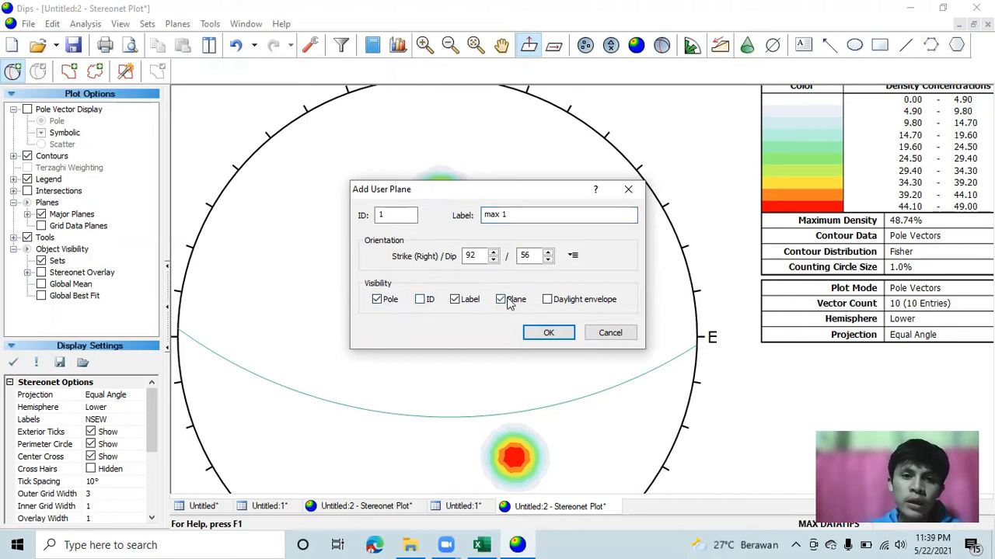
{"action": "left_click", "coordinate": [547, 334]}
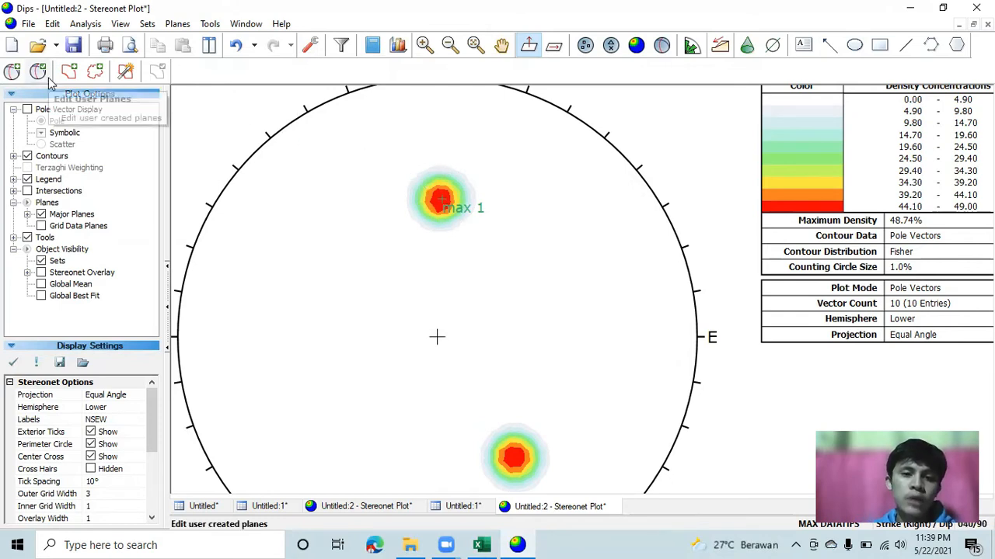
Step: Add a user plane labelled "max 2" at the southern contour maximum, about 237/58, showing only its pole and label
{"action": "left_click", "coordinate": [11, 73]}
{"action": "scroll", "coordinate": [482, 433], "scroll_direction": "up", "scroll_amount": 2}
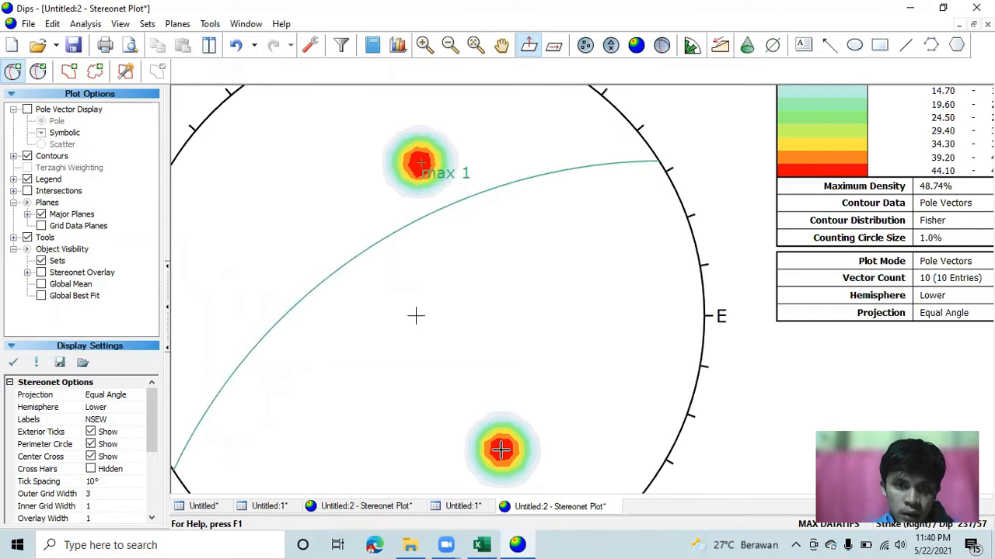
{"action": "left_click", "coordinate": [501, 449]}
{"action": "left_click", "coordinate": [498, 215]}
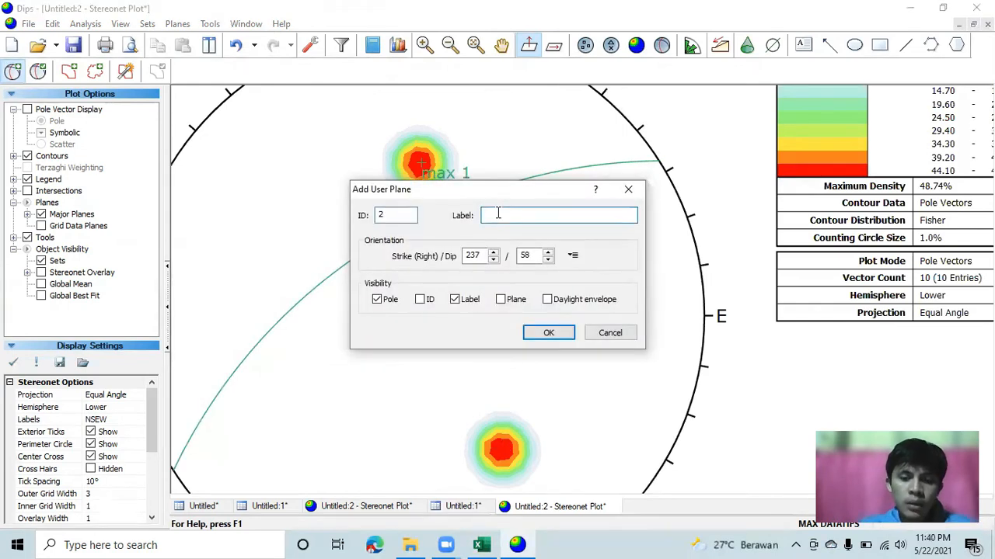
{"action": "type", "text": "max 2"}
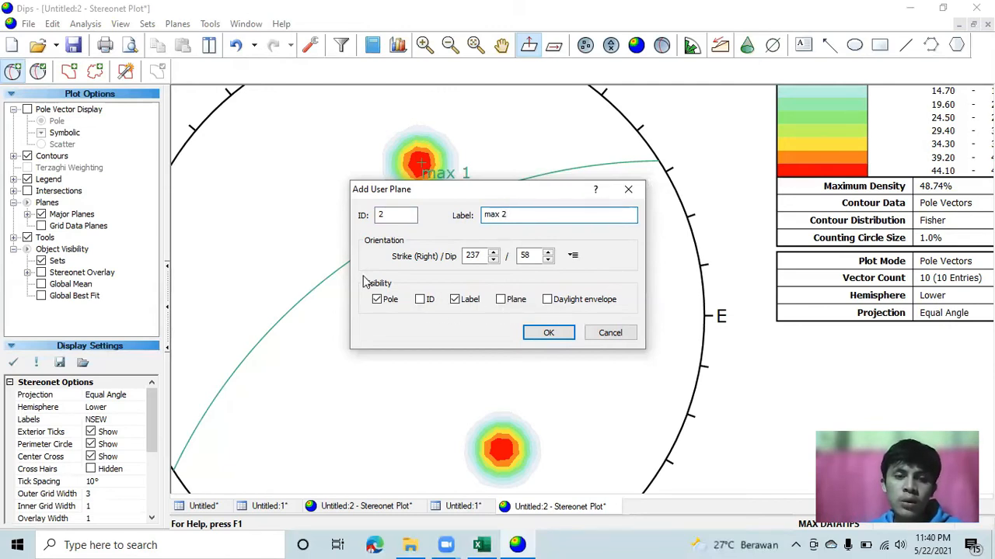
{"action": "left_click", "coordinate": [376, 300]}
{"action": "left_click", "coordinate": [377, 300]}
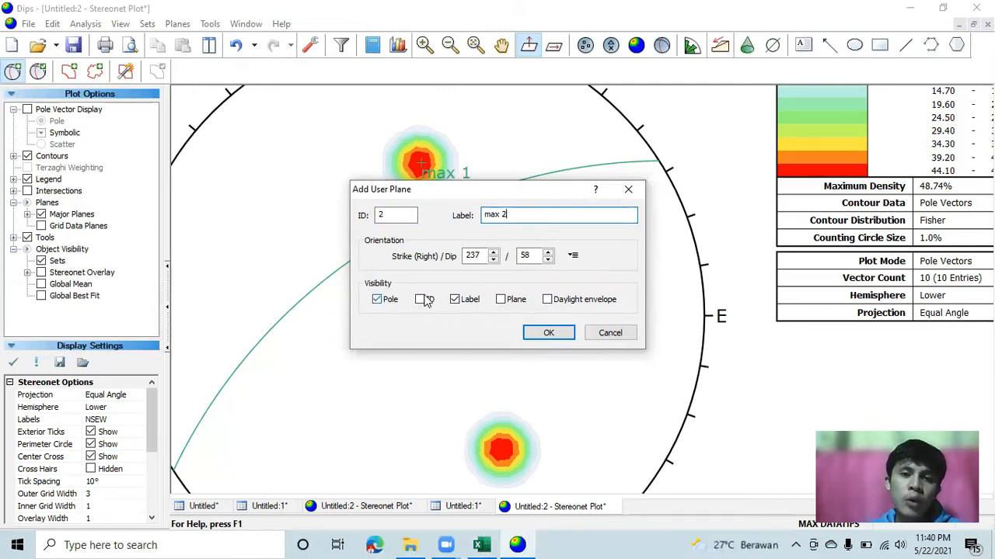
{"action": "left_click", "coordinate": [541, 333]}
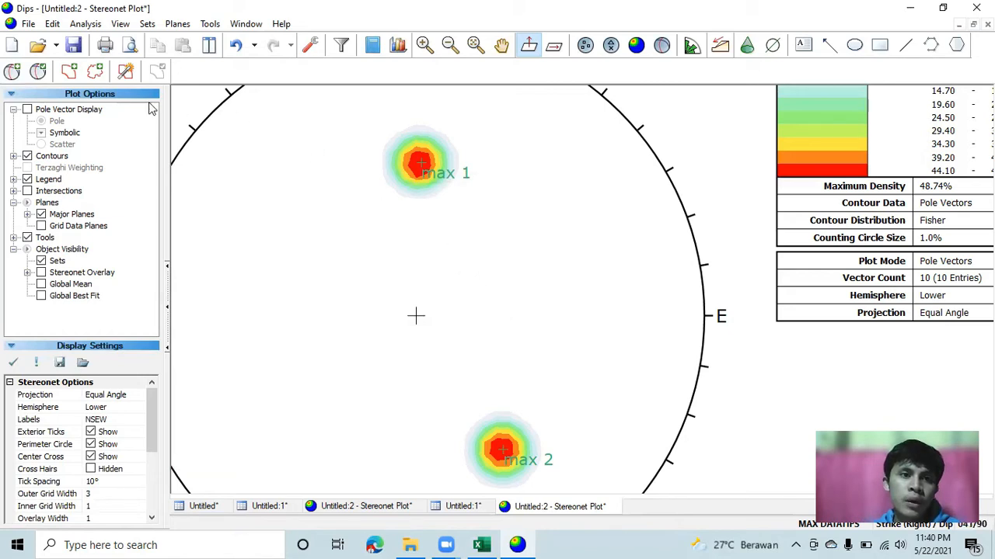
Step: Add a user plane labelled "sigma 2" at about 343/65 whose great circle passes through max 1 and max 2, showing only pole and label
{"action": "left_click", "coordinate": [14, 72]}
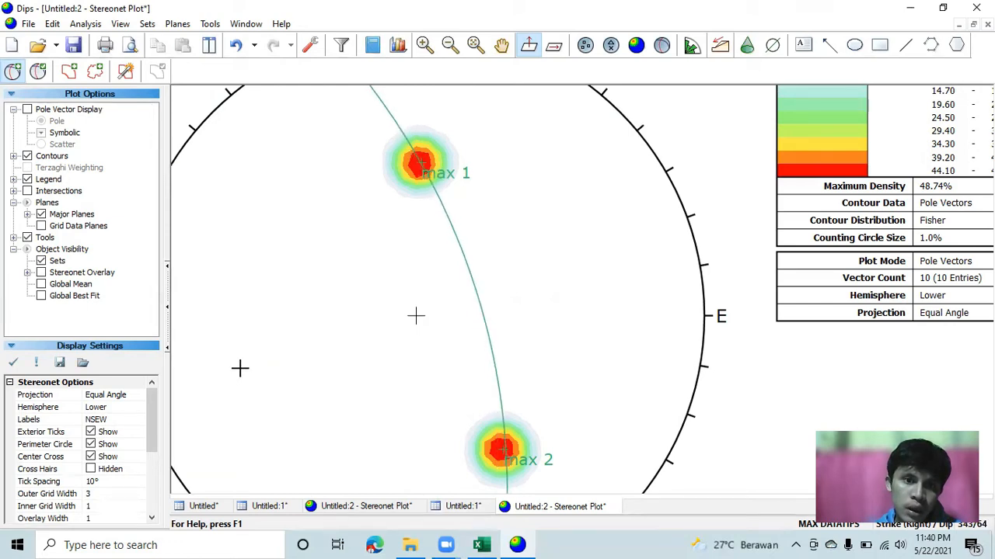
{"action": "left_click", "coordinate": [416, 315]}
{"action": "left_click", "coordinate": [527, 217]}
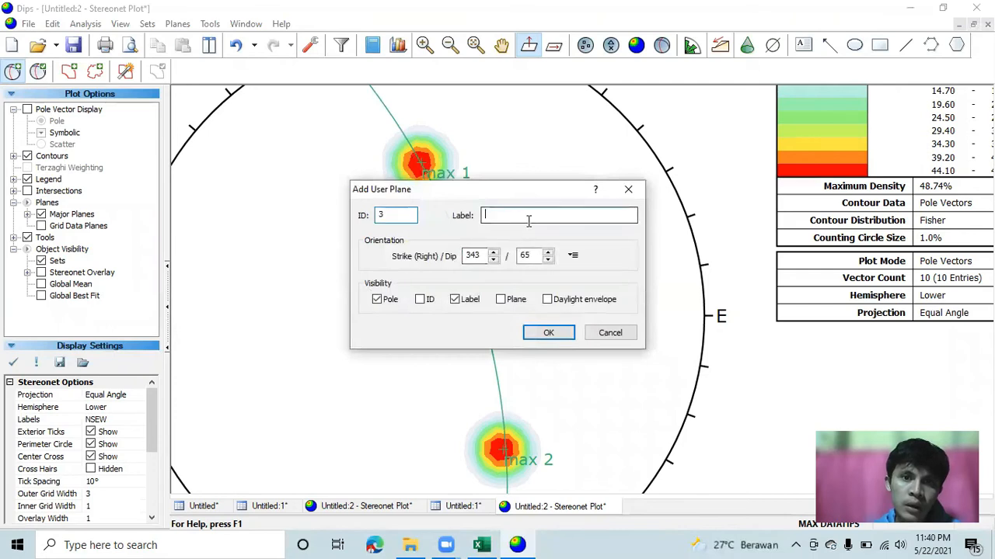
{"action": "type", "text": "ma 2"}
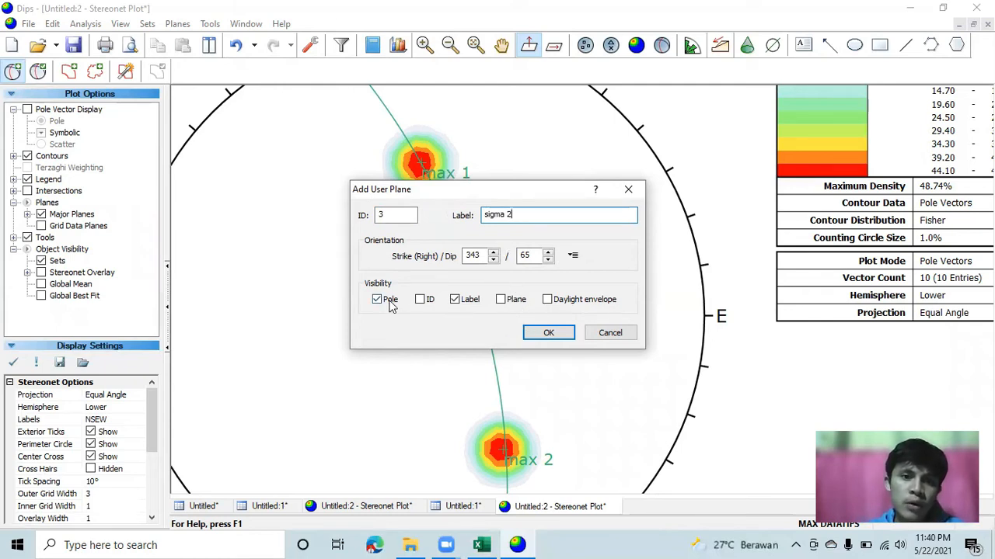
{"action": "left_click", "coordinate": [544, 335]}
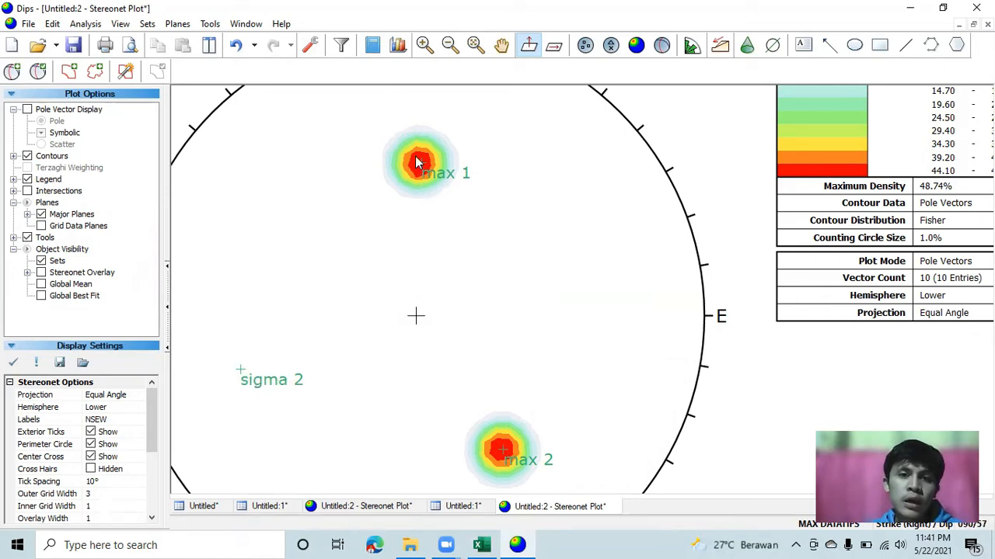
Step: Add a user plane labelled "griddle plane" at about 344/65 with its pole at sigma 2, showing only the plane and label
{"action": "mouse_move", "coordinate": [422, 165]}
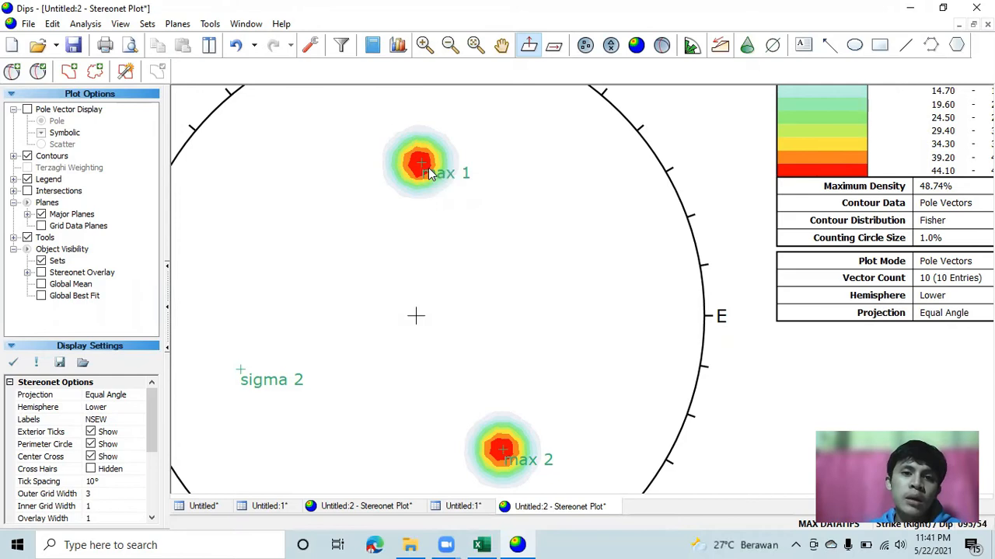
{"action": "left_click", "coordinate": [13, 70]}
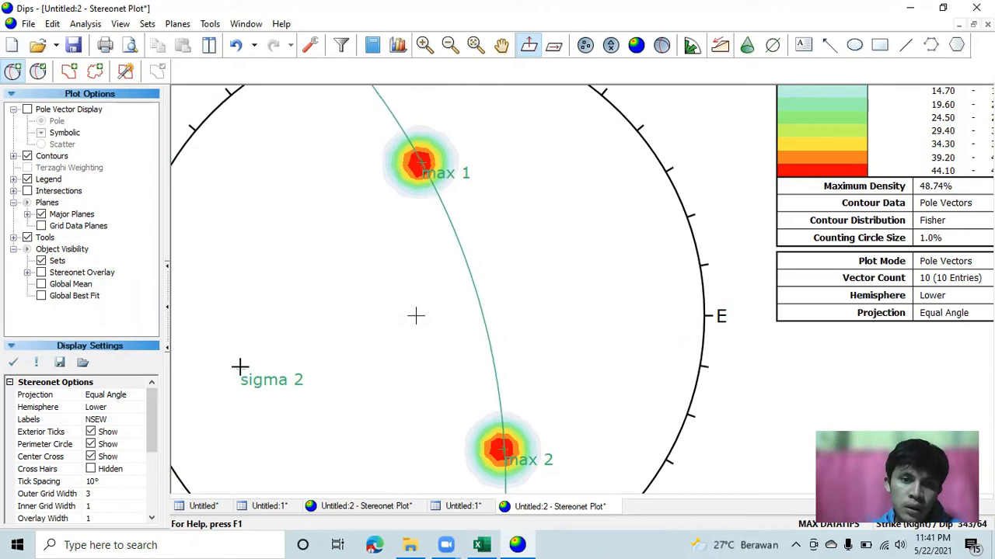
{"action": "left_click", "coordinate": [415, 314]}
{"action": "left_click", "coordinate": [527, 217]}
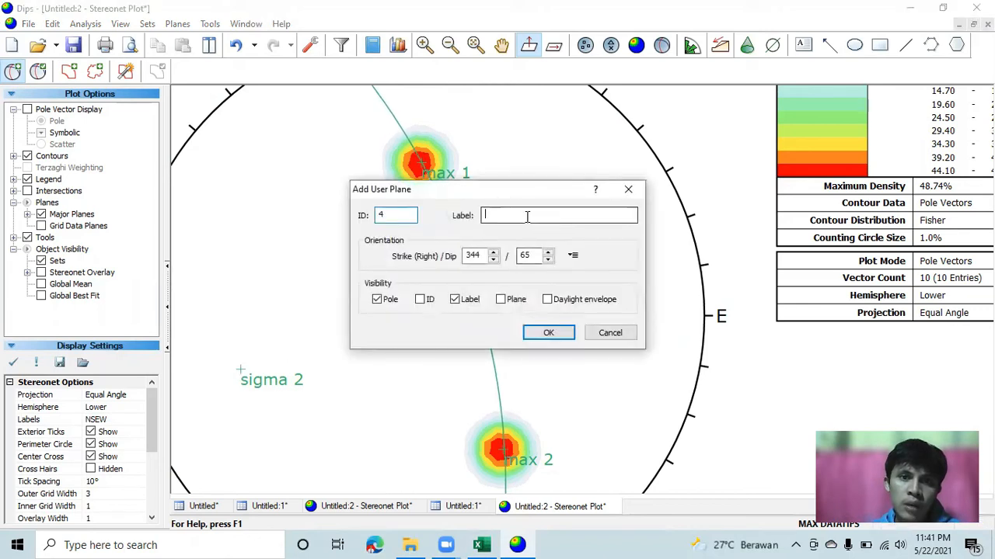
{"action": "type", "text": "griddle plane"}
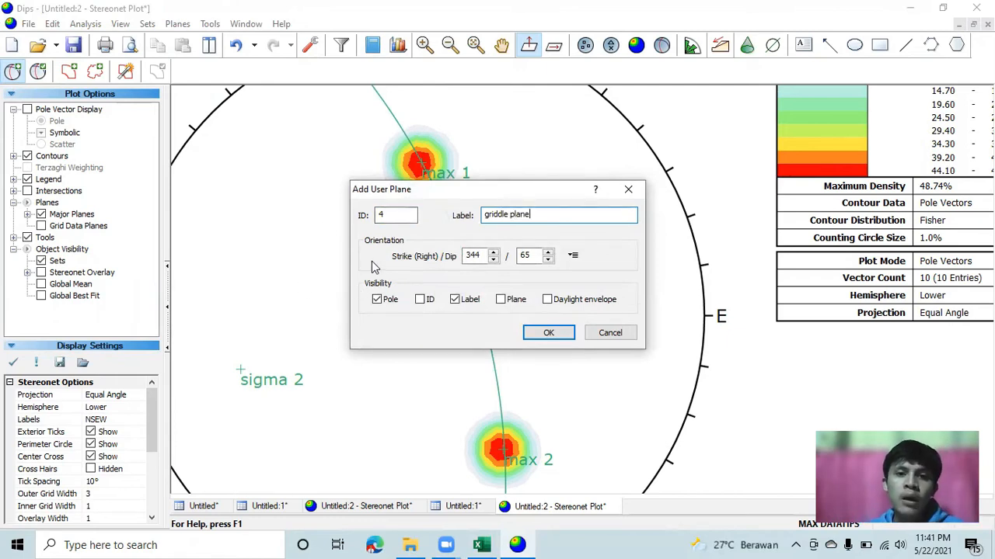
{"action": "left_click", "coordinate": [377, 301]}
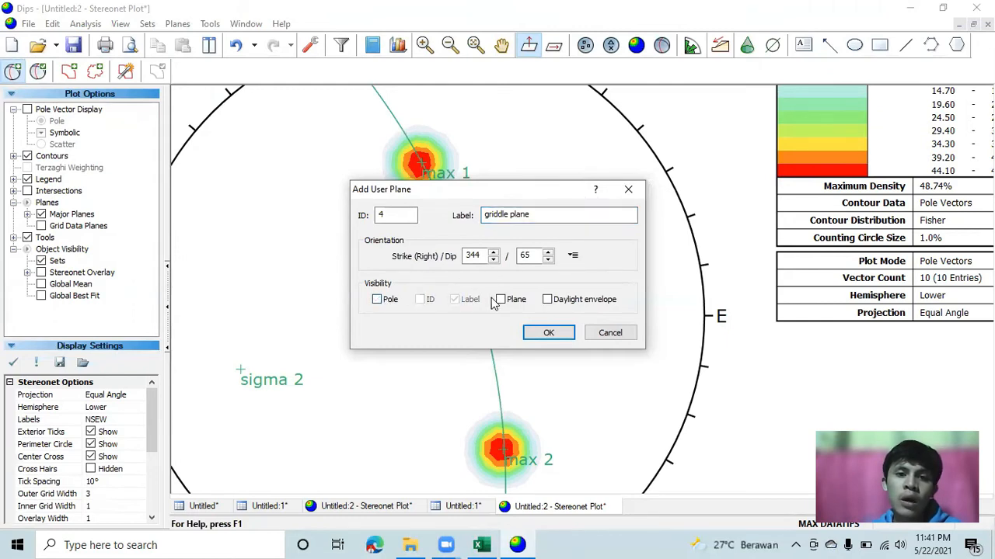
{"action": "left_click", "coordinate": [502, 300]}
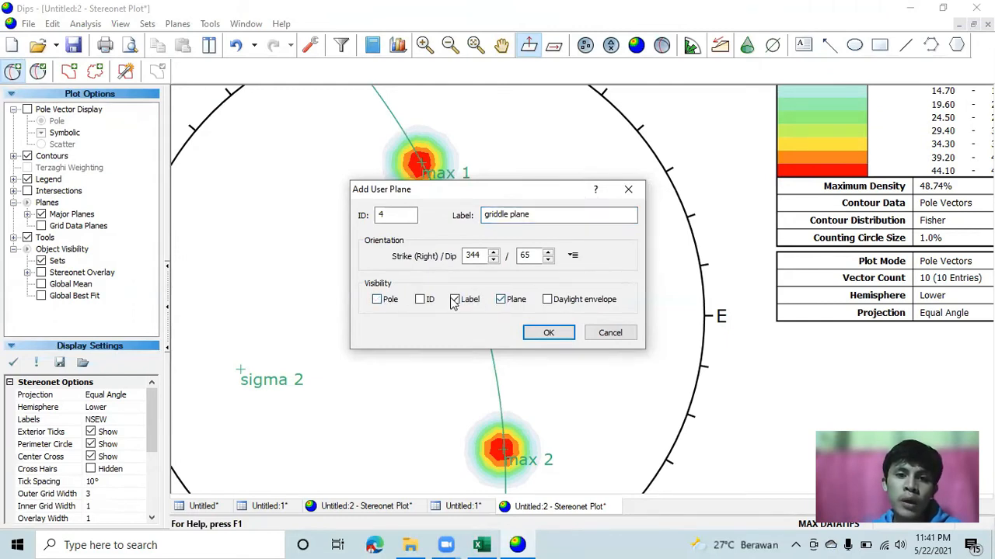
{"action": "left_click", "coordinate": [555, 334]}
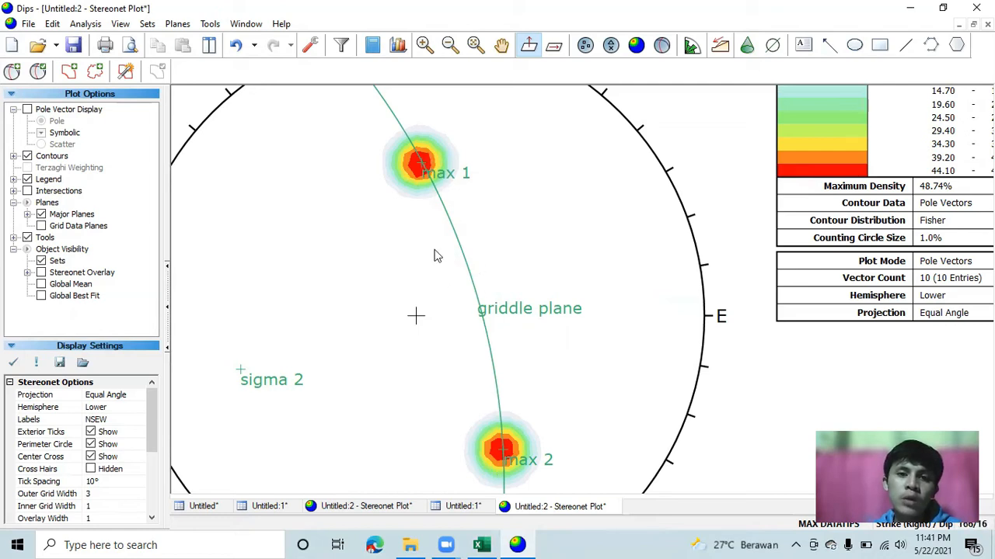
Step: Measure the angle between the max 1 and max 2 poles on the stereonet
{"action": "left_click", "coordinate": [210, 24]}
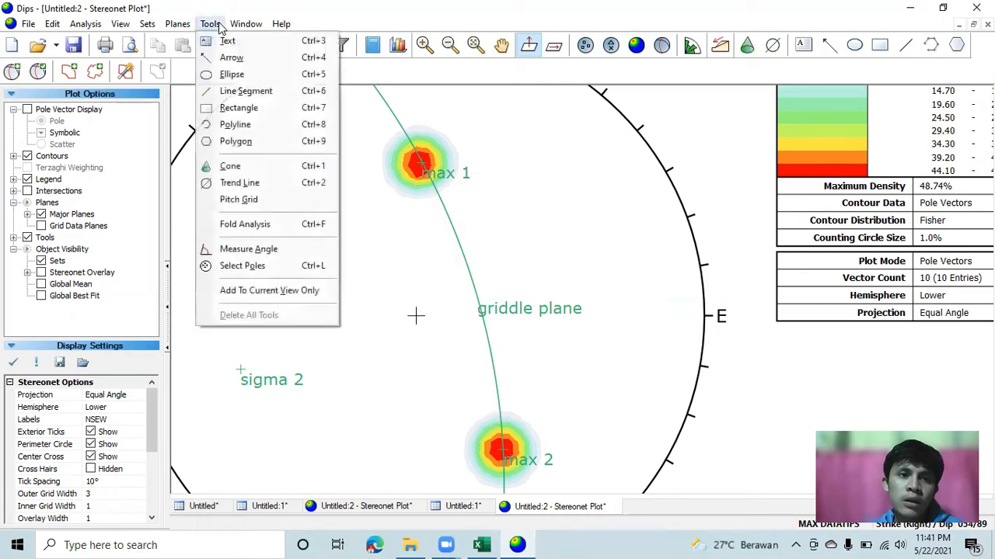
{"action": "left_click", "coordinate": [268, 249]}
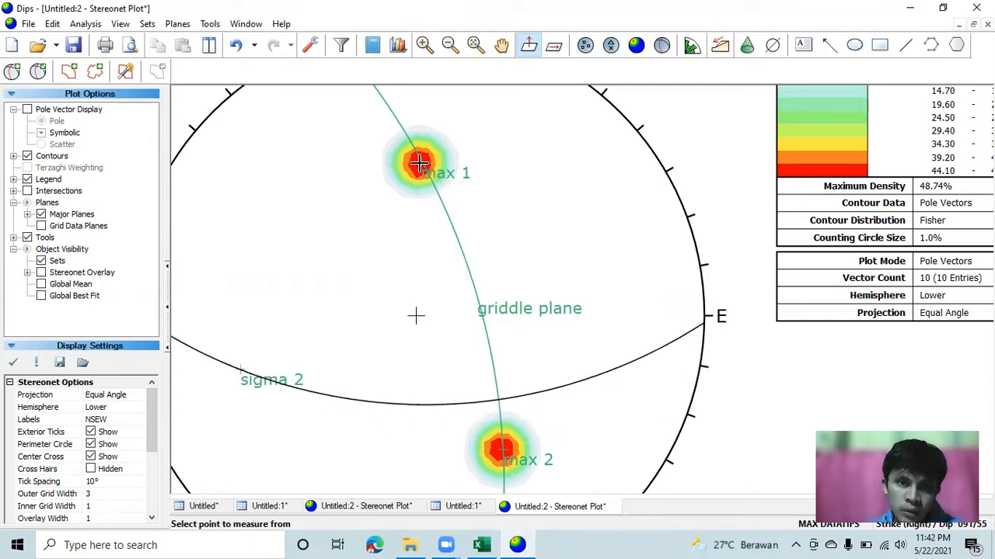
{"action": "scroll", "coordinate": [419, 161], "scroll_direction": "up", "scroll_amount": 1}
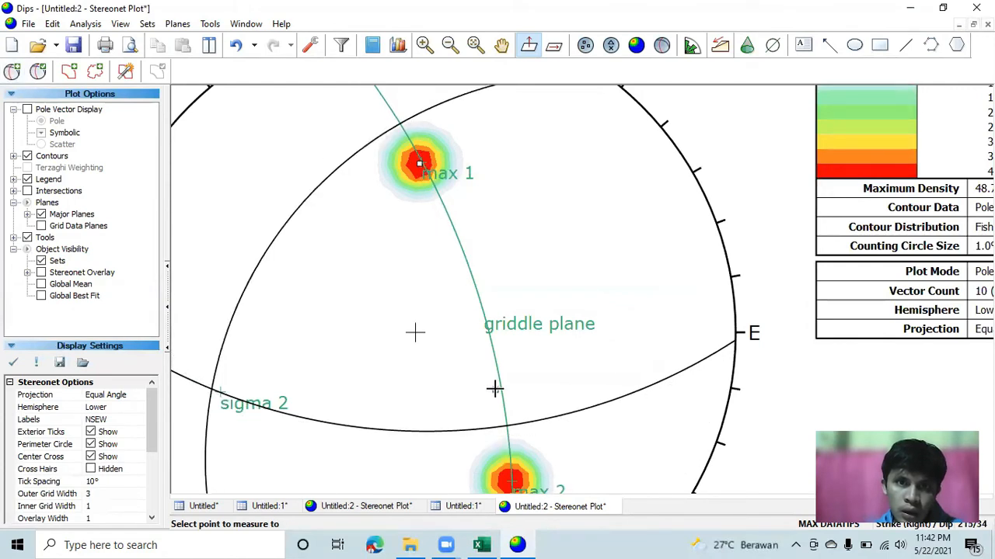
{"action": "scroll", "coordinate": [493, 403], "scroll_direction": "down", "scroll_amount": 2}
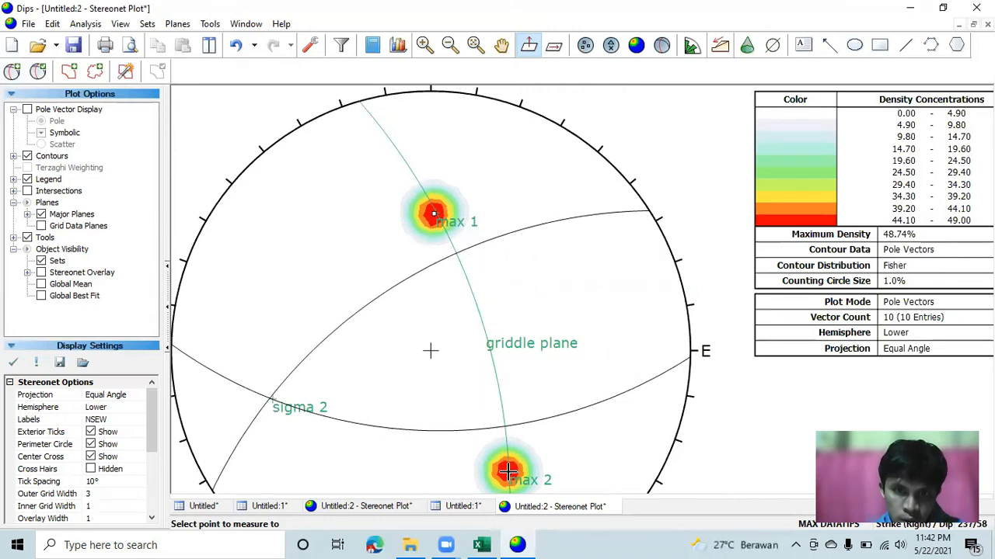
{"action": "left_click", "coordinate": [507, 472]}
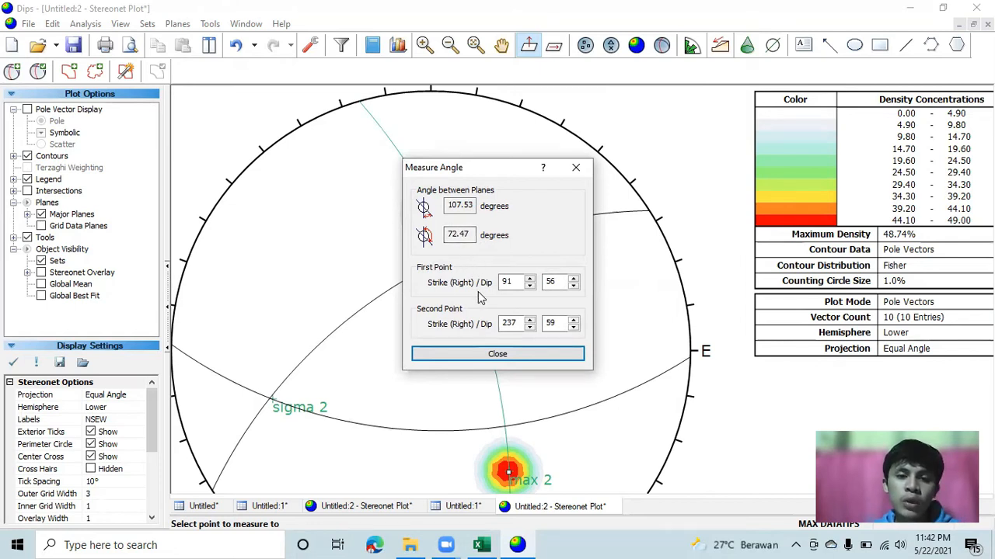
{"action": "left_click", "coordinate": [494, 354]}
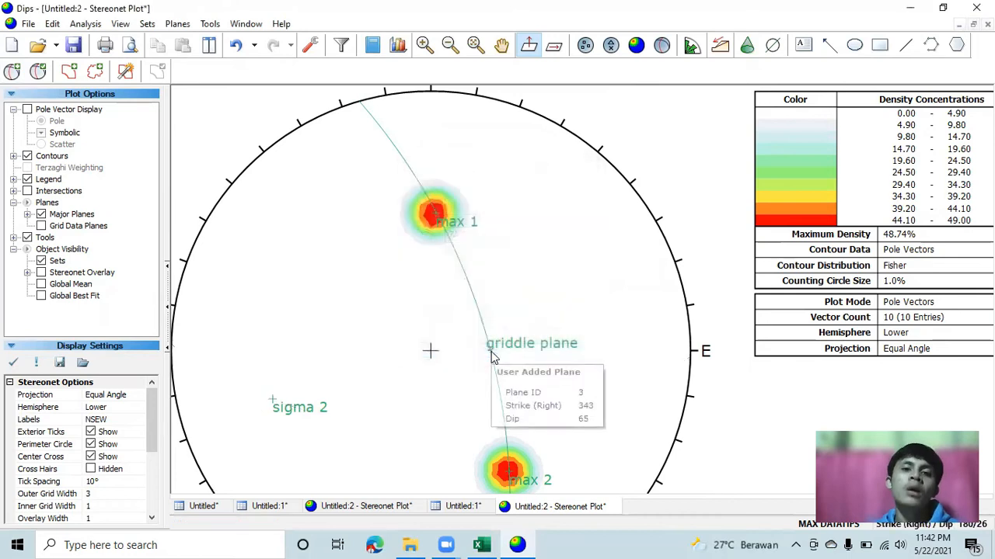
Step: Add a pitch grid along the griddle plane by placing its pole at sigma 2
{"action": "left_click", "coordinate": [210, 24]}
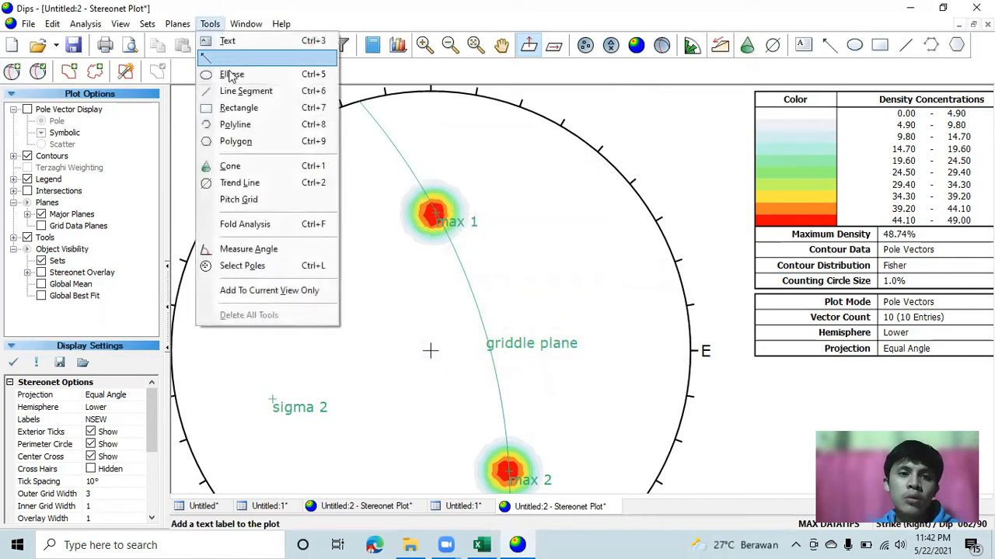
{"action": "left_click", "coordinate": [247, 200]}
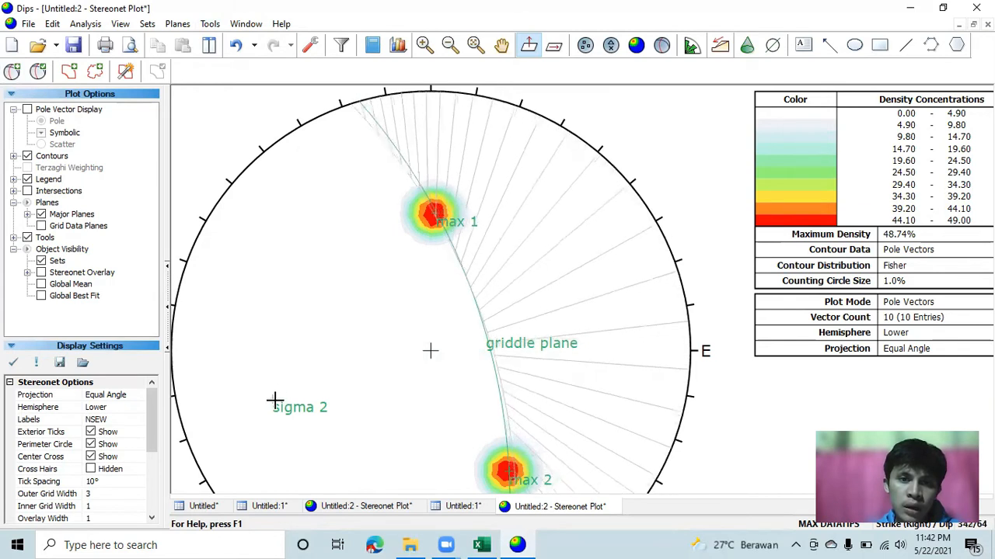
{"action": "scroll", "coordinate": [276, 381], "scroll_direction": "down", "scroll_amount": 1}
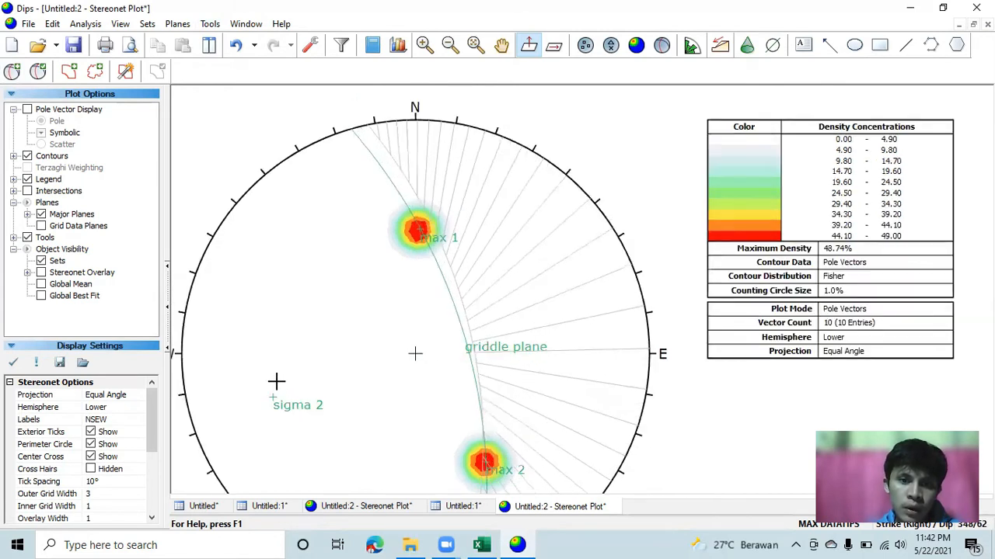
{"action": "scroll", "coordinate": [275, 381], "scroll_direction": "down", "scroll_amount": 1}
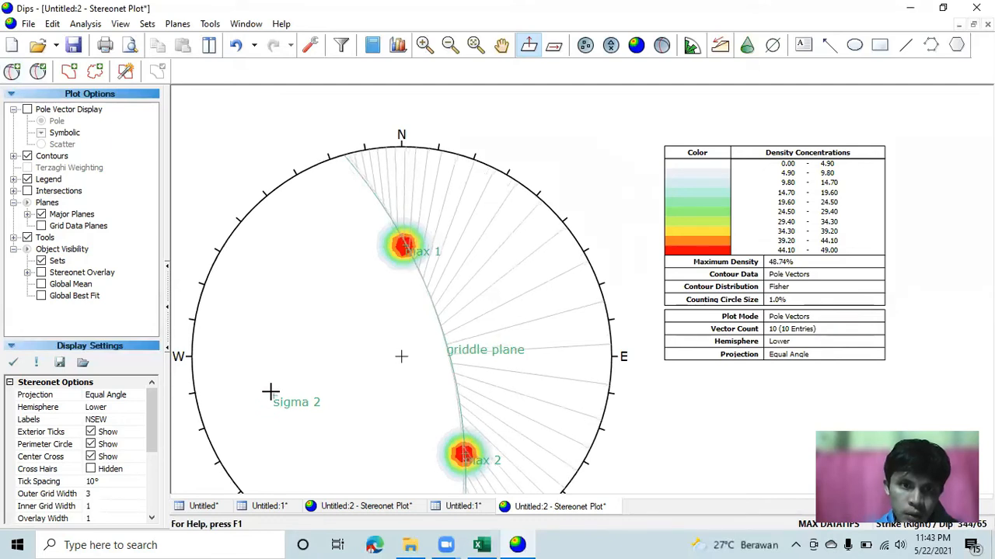
{"action": "left_click", "coordinate": [269, 392]}
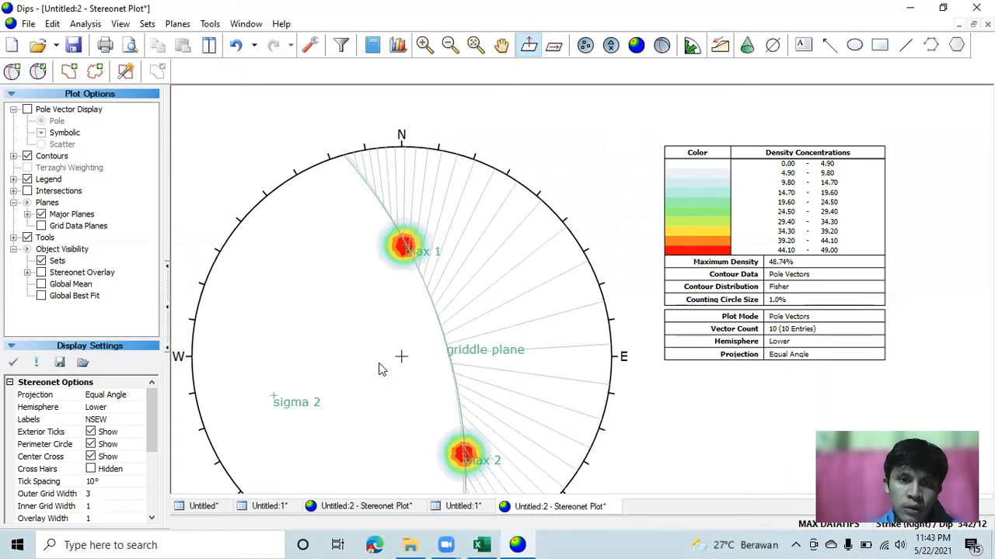
Step: Add a user plane labelled "sigma 1" at about 164/25 on the griddle plane between max 1 and max 2, showing only pole and label
{"action": "scroll", "coordinate": [379, 364], "scroll_direction": "up", "scroll_amount": 1}
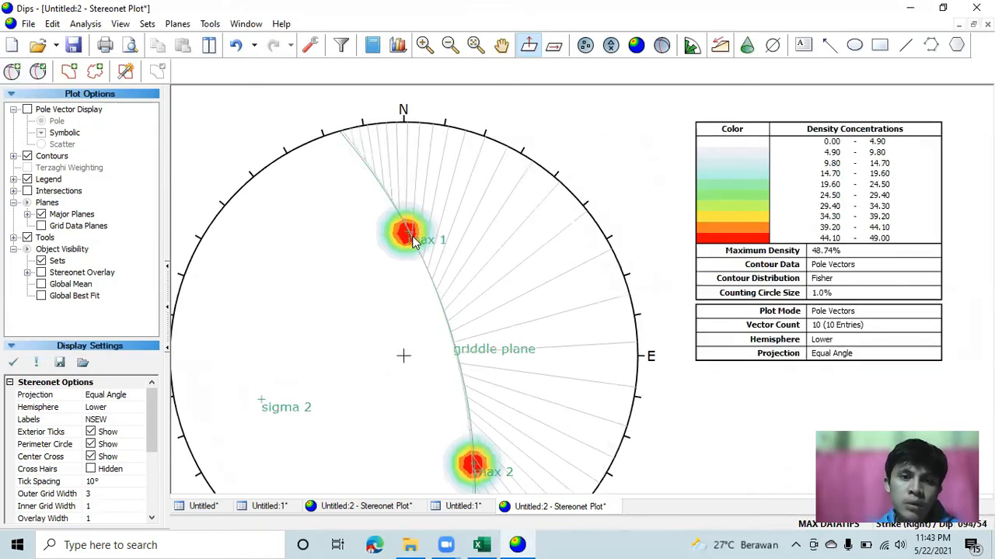
{"action": "scroll", "coordinate": [415, 243], "scroll_direction": "up", "scroll_amount": 1}
{"action": "scroll", "coordinate": [420, 260], "scroll_direction": "down", "scroll_amount": 2}
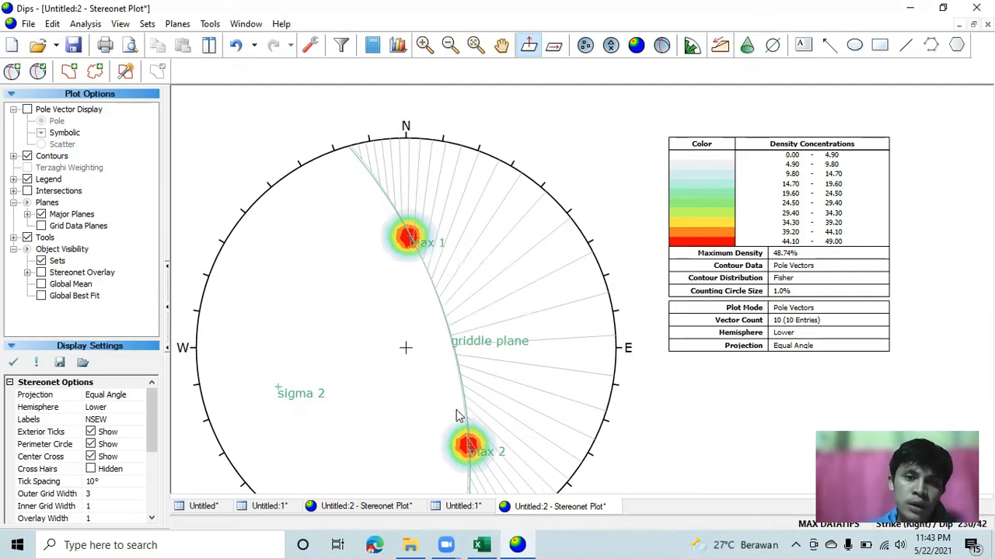
{"action": "mouse_move", "coordinate": [467, 434]}
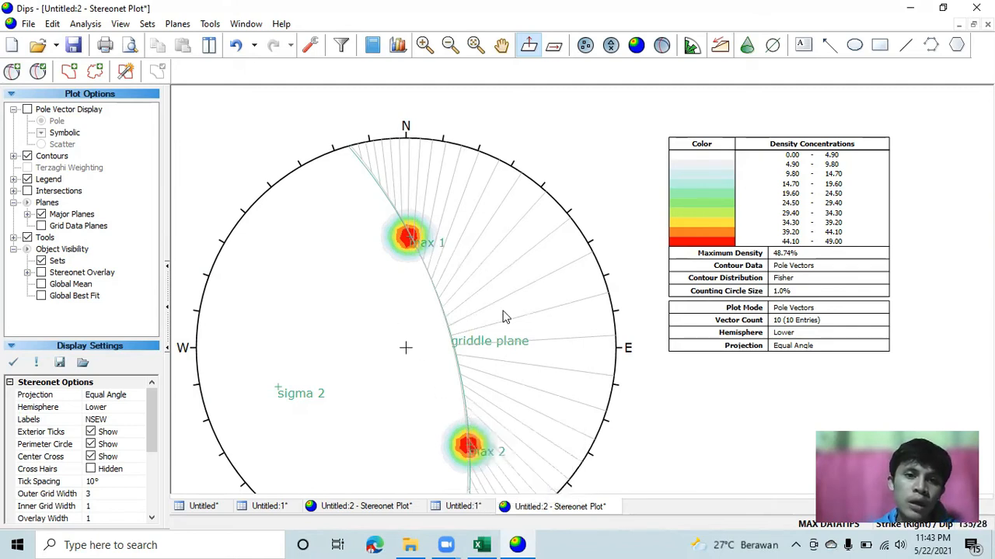
{"action": "scroll", "coordinate": [419, 257], "scroll_direction": "up", "scroll_amount": 3}
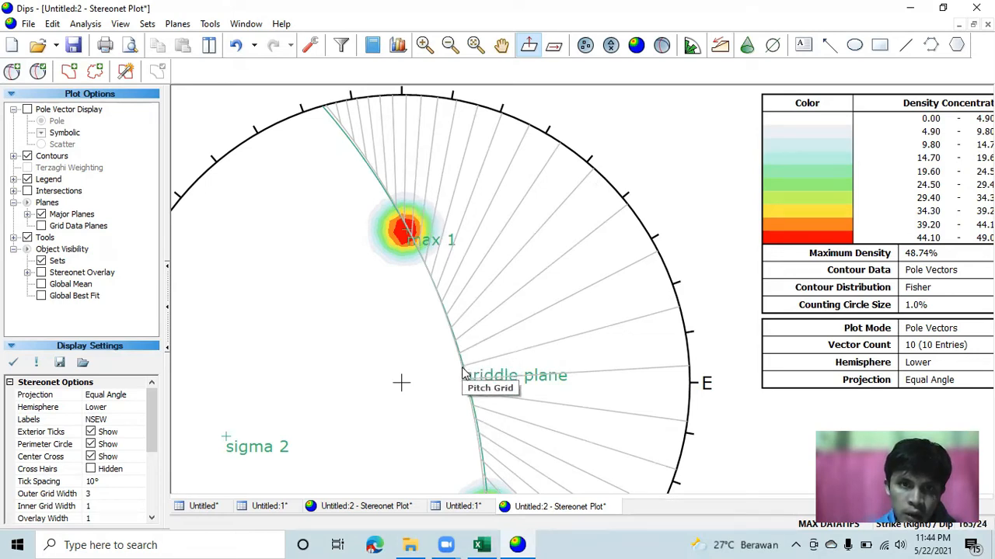
{"action": "left_click", "coordinate": [12, 70]}
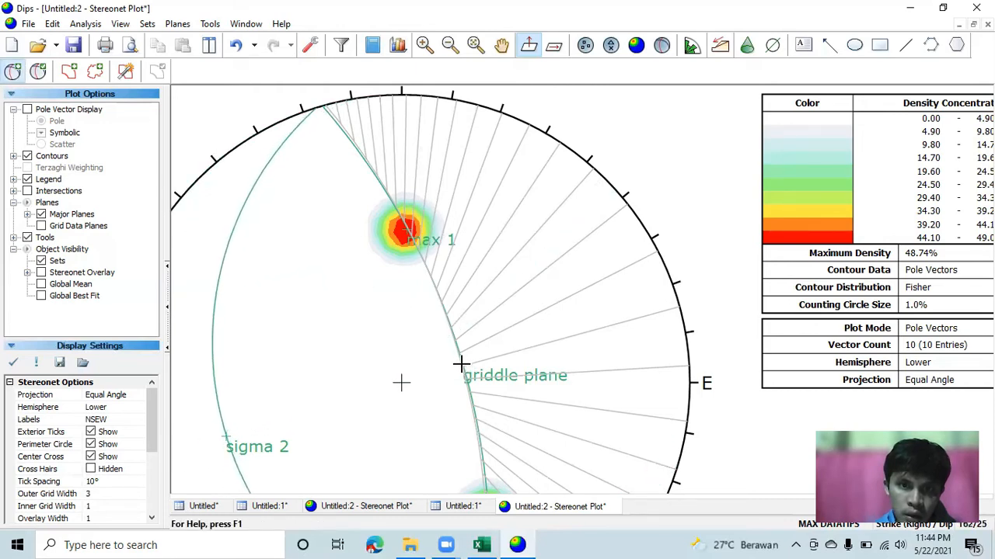
{"action": "left_click", "coordinate": [461, 364]}
{"action": "left_click", "coordinate": [495, 216]}
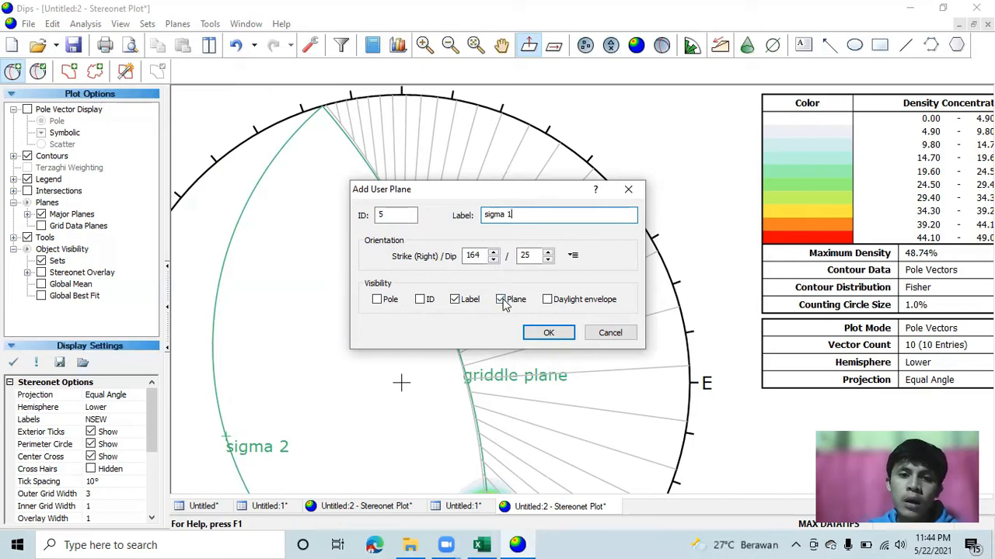
{"action": "left_click", "coordinate": [376, 300]}
{"action": "left_click", "coordinate": [504, 301]}
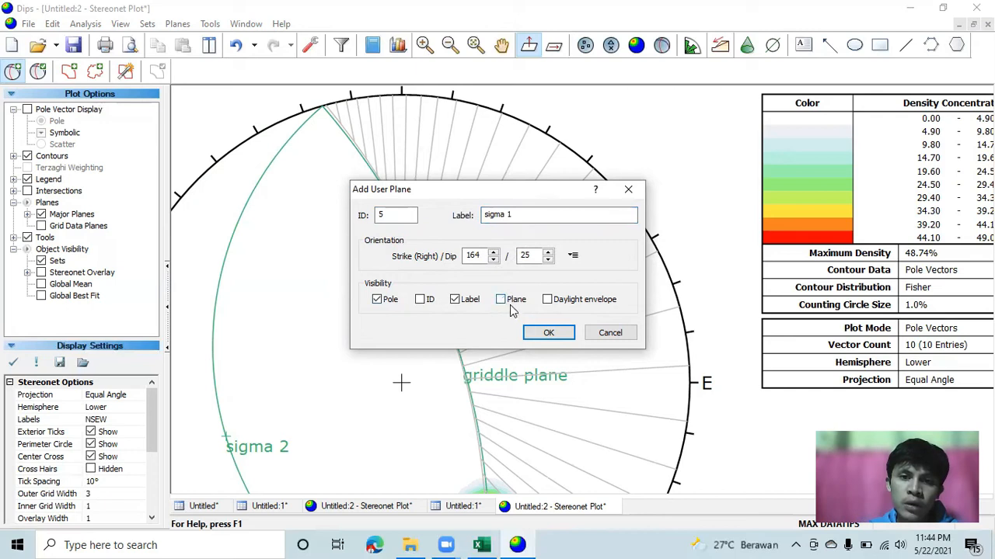
{"action": "left_click", "coordinate": [536, 333]}
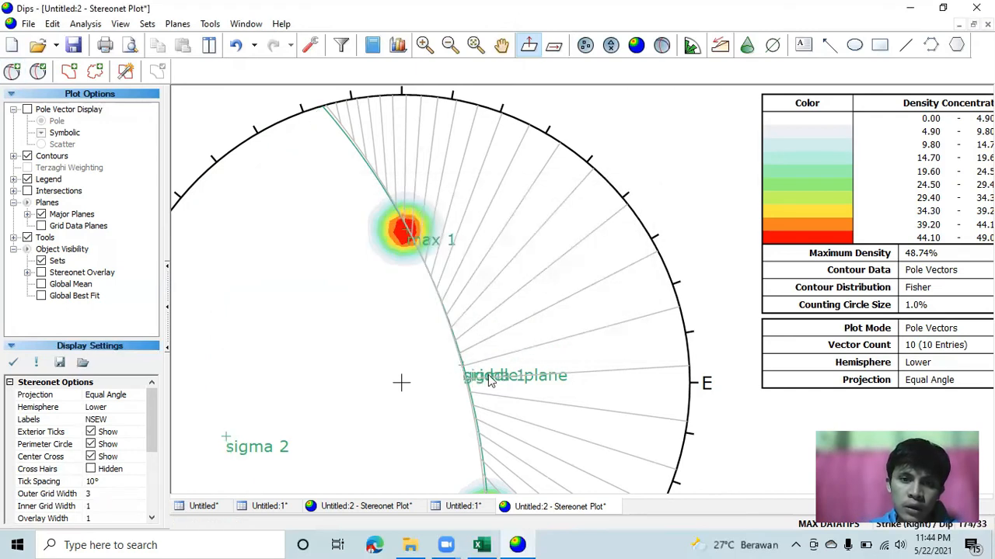
Step: Add a user plane labelled "sigma 3" at about 254/90, with its pole at the griddle plane's southern end, showing only pole and label
{"action": "scroll", "coordinate": [489, 378], "scroll_direction": "down", "scroll_amount": 2}
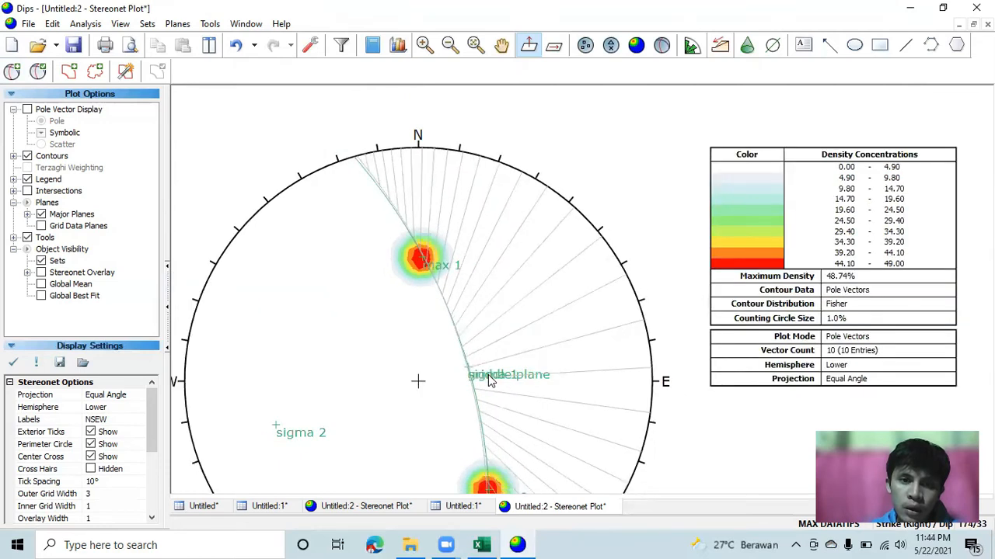
{"action": "scroll", "coordinate": [484, 392], "scroll_direction": "down", "scroll_amount": 1}
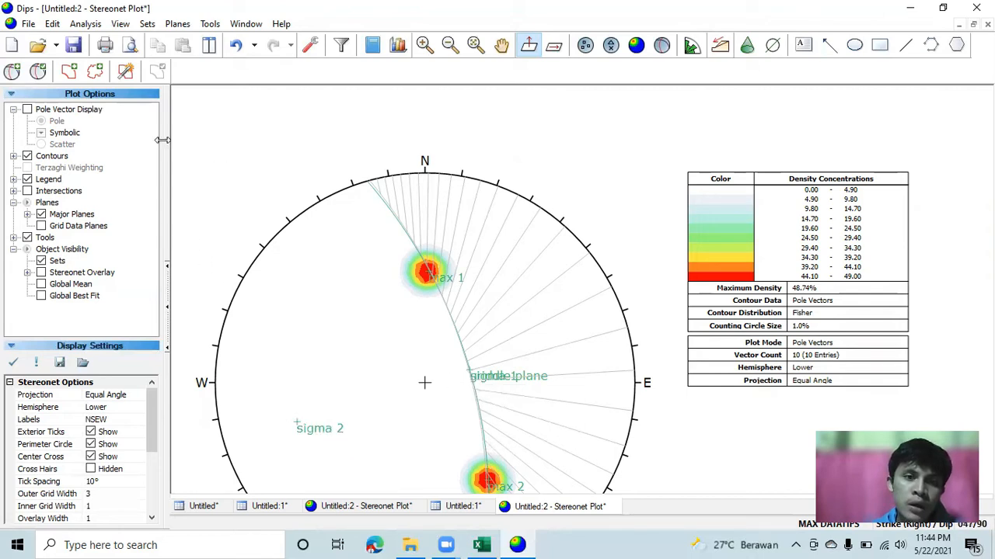
{"action": "left_click", "coordinate": [9, 74]}
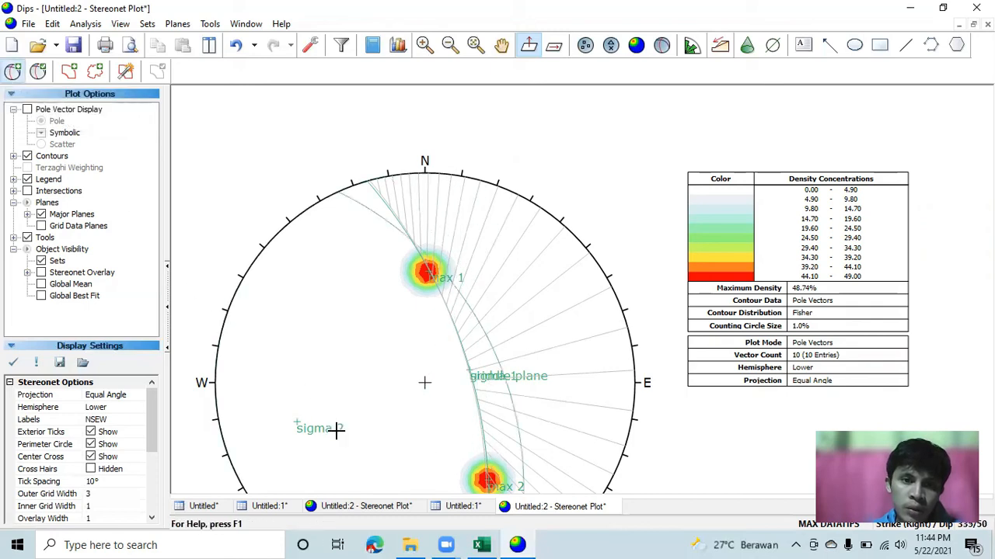
{"action": "scroll", "coordinate": [417, 483], "scroll_direction": "down", "scroll_amount": 1}
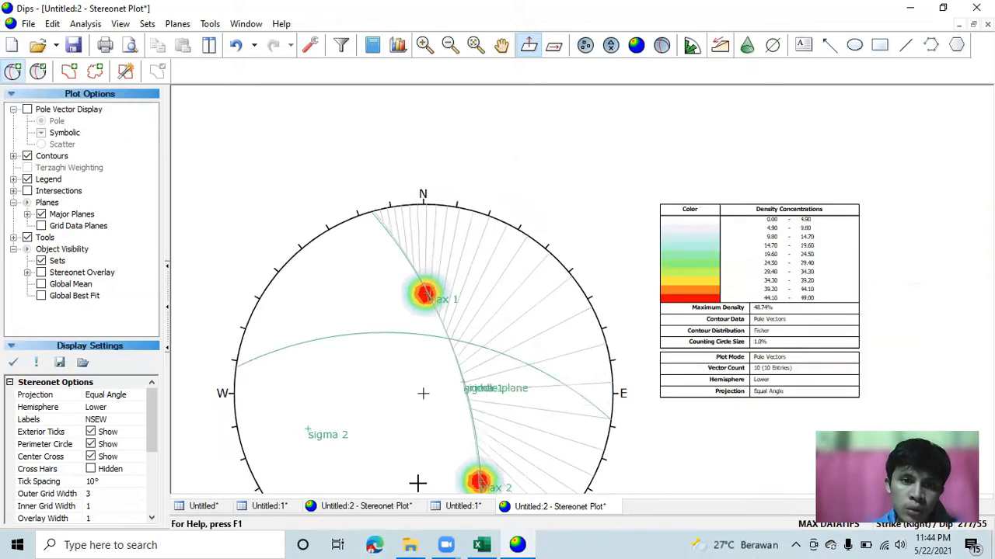
{"action": "scroll", "coordinate": [418, 483], "scroll_direction": "down", "scroll_amount": 1}
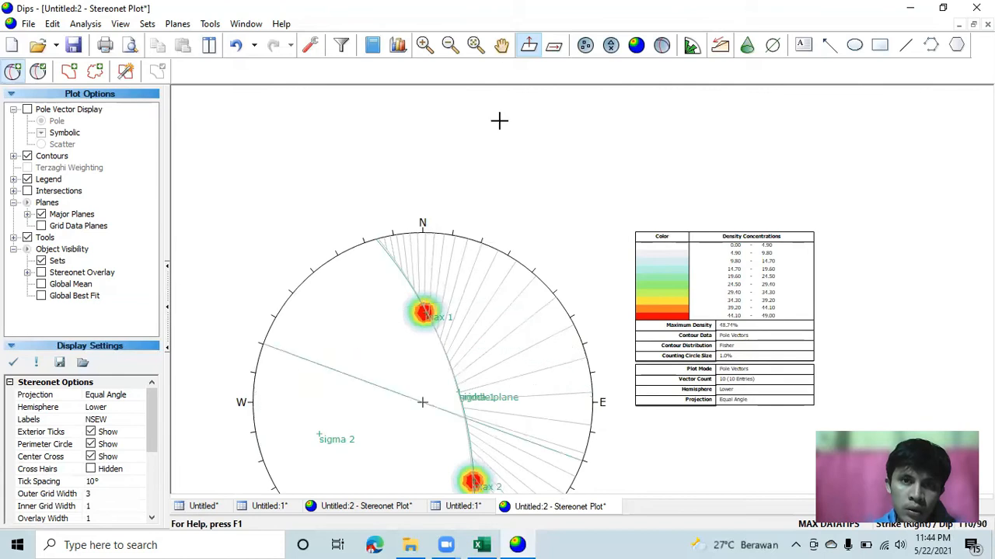
{"action": "left_click", "coordinate": [502, 47]}
{"action": "scroll", "coordinate": [588, 335], "scroll_direction": "up", "scroll_amount": 1}
{"action": "left_click_drag", "start_coordinate": [589, 335], "coordinate": [579, 170]}
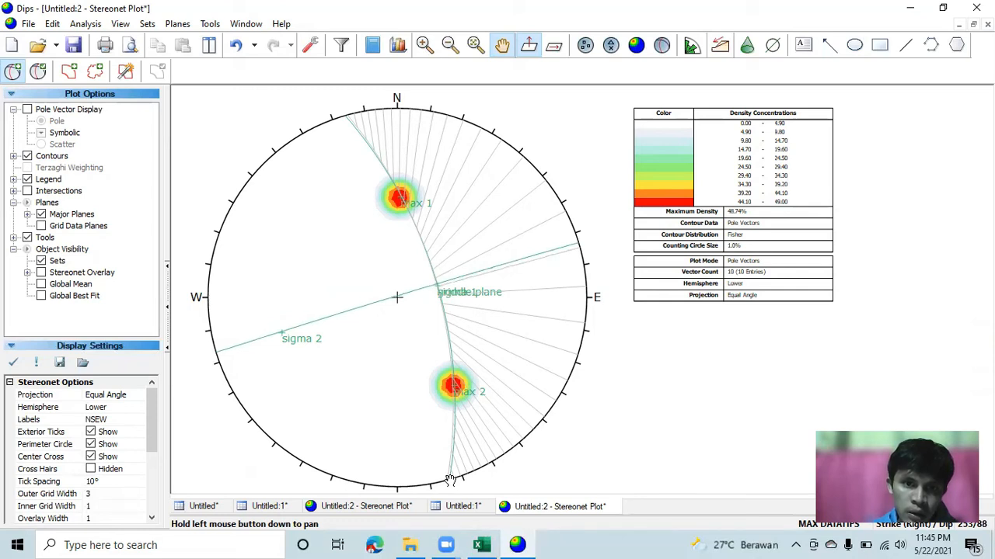
{"action": "left_click", "coordinate": [502, 43]}
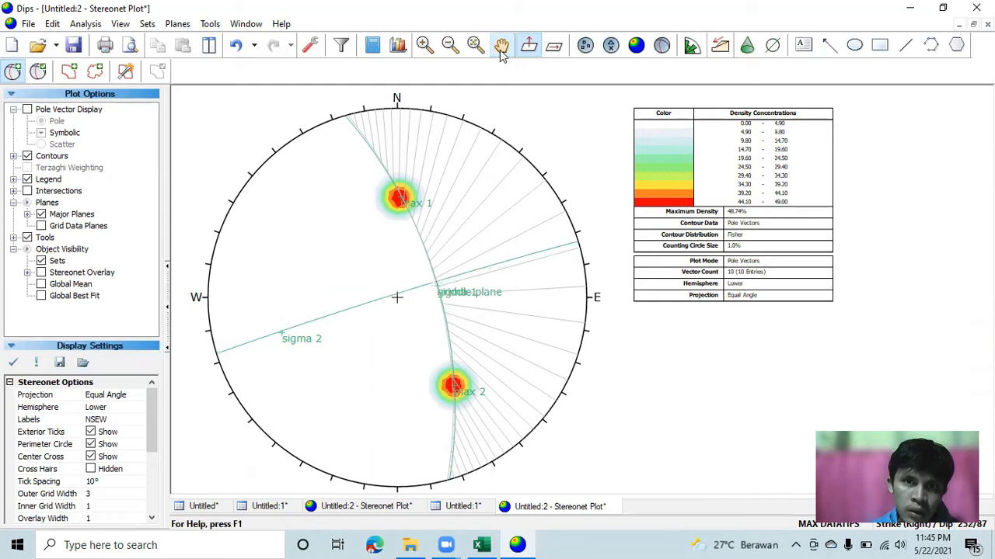
{"action": "left_click", "coordinate": [92, 71]}
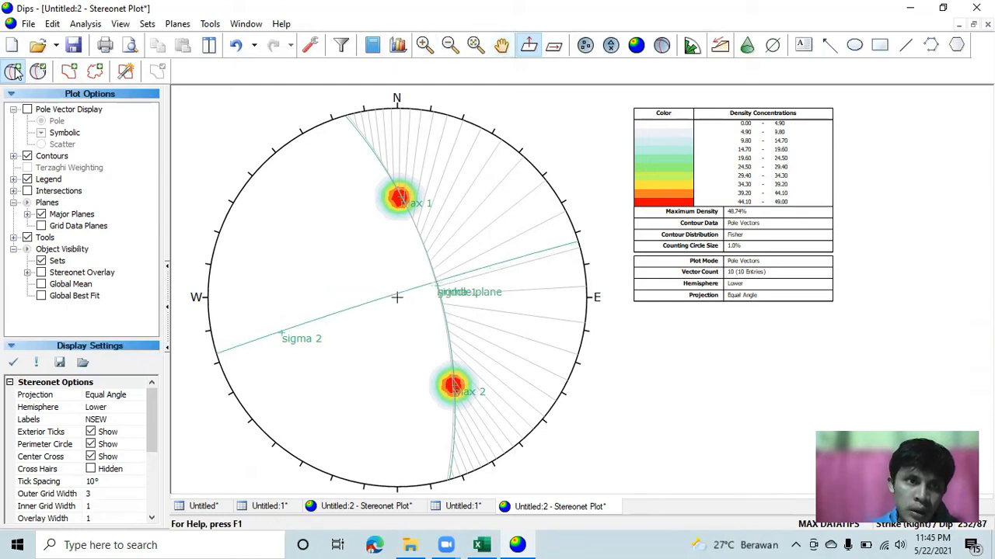
{"action": "left_click", "coordinate": [448, 477]}
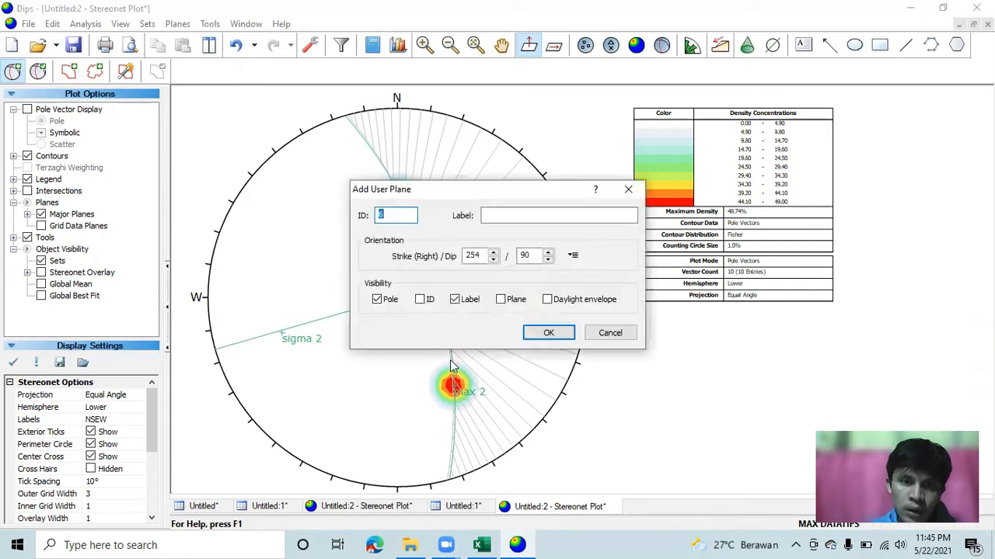
{"action": "left_click", "coordinate": [533, 222]}
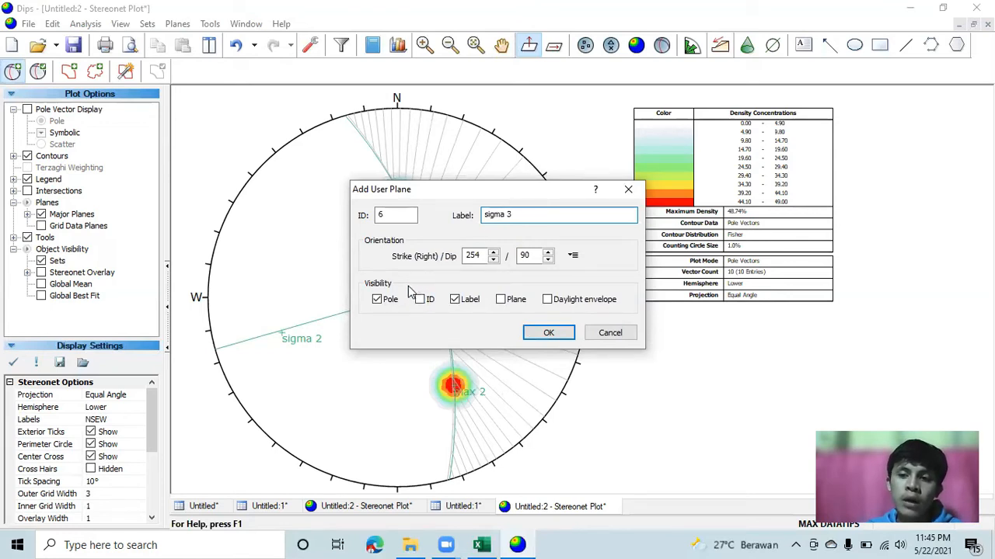
{"action": "left_click", "coordinate": [376, 300]}
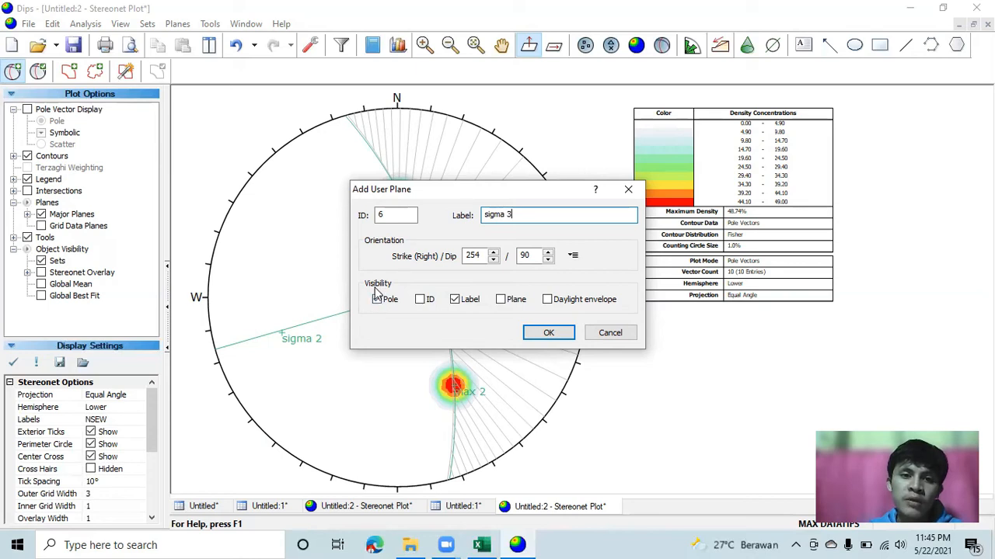
{"action": "left_click", "coordinate": [544, 334]}
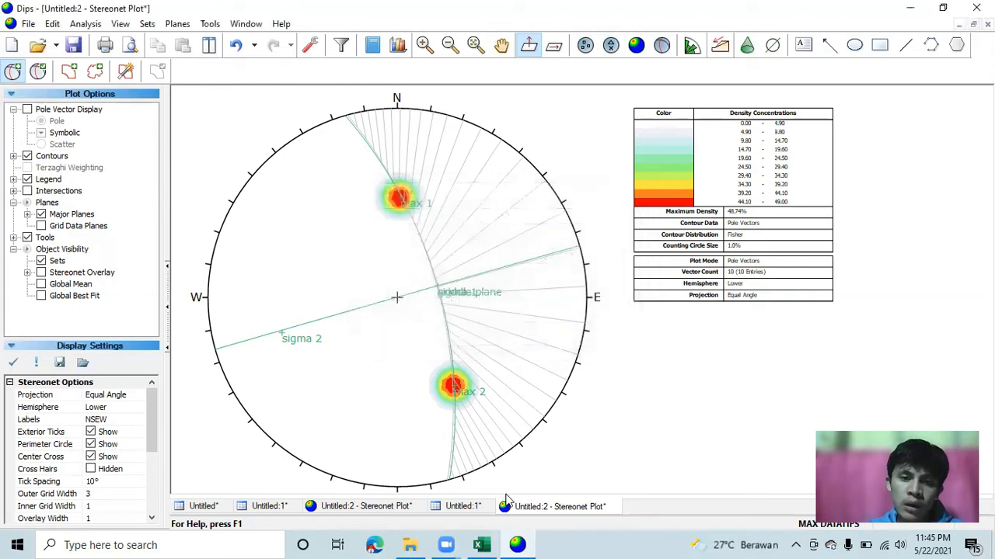
Step: Delete all tools from the stereonet to clear the pitch grid
{"action": "mouse_move", "coordinate": [456, 480]}
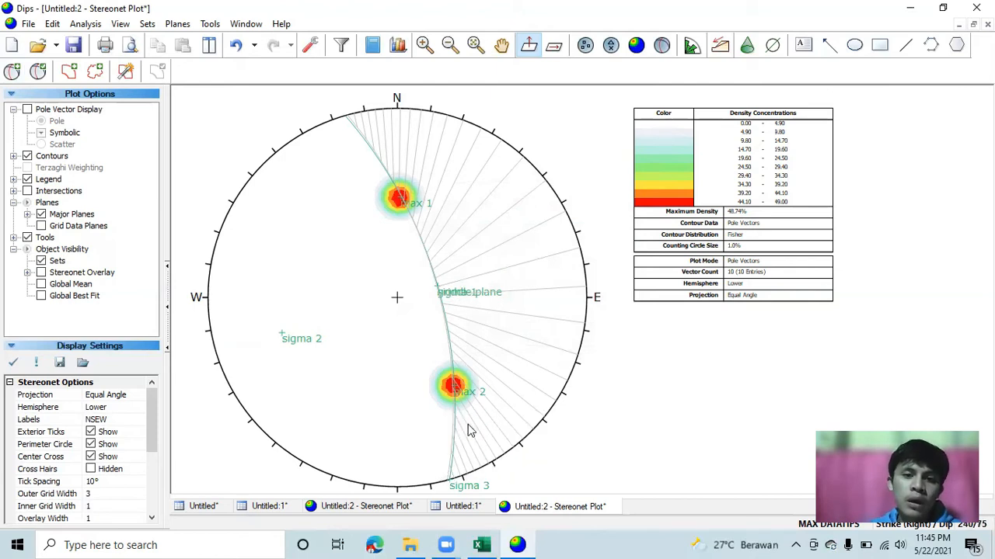
{"action": "left_click", "coordinate": [209, 24]}
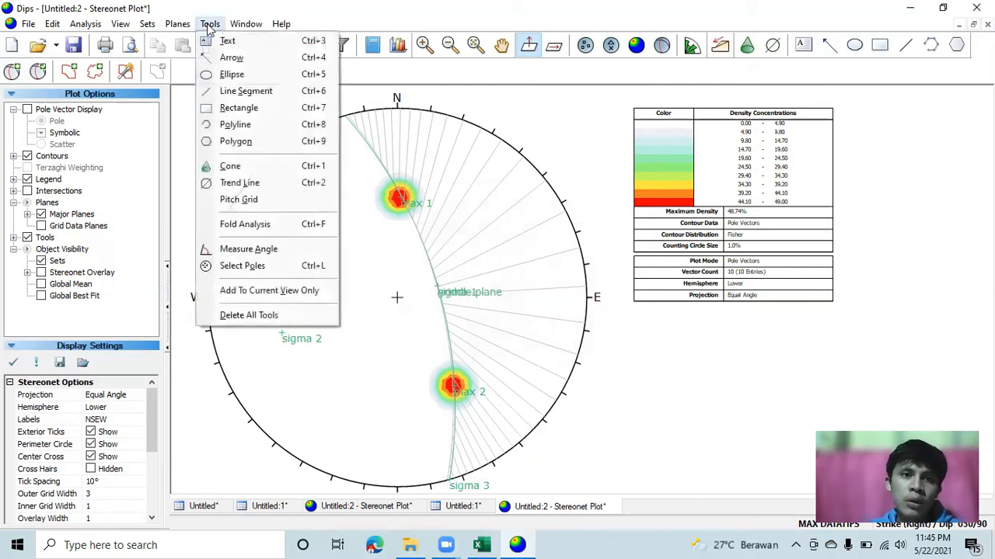
{"action": "left_click", "coordinate": [247, 315]}
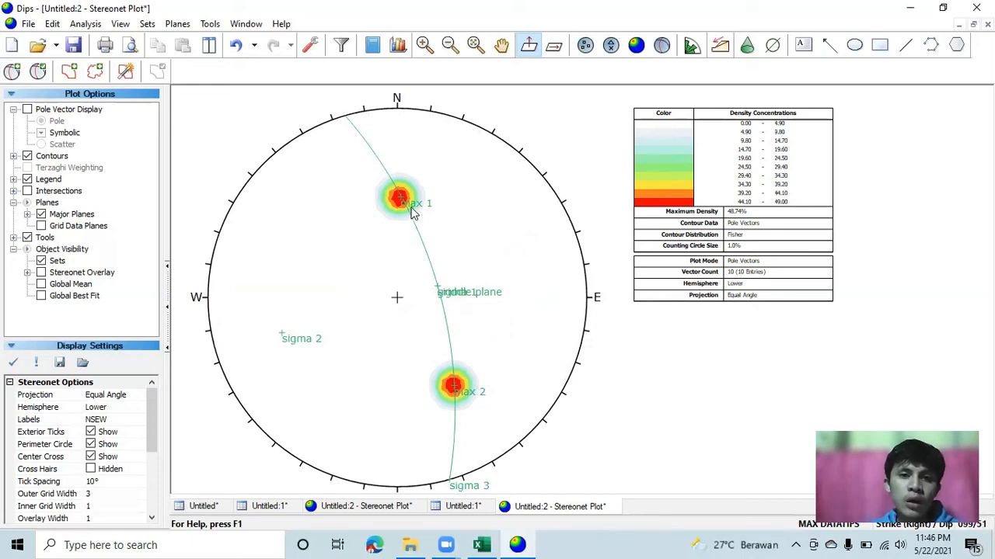
Step: Open the user planes for editing and set the colour of max 1 to red
{"action": "left_click", "coordinate": [38, 71]}
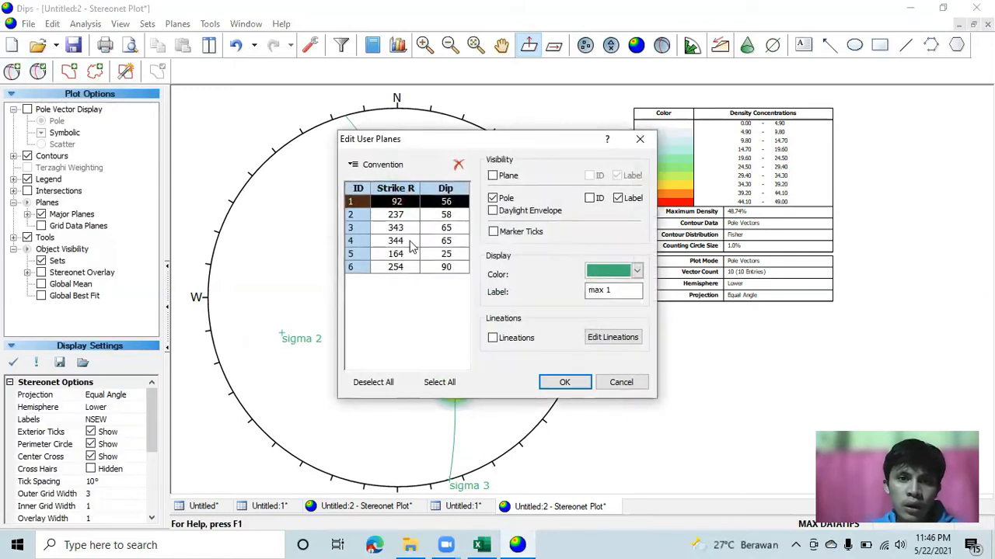
{"action": "left_click", "coordinate": [636, 271]}
{"action": "left_click", "coordinate": [596, 337]}
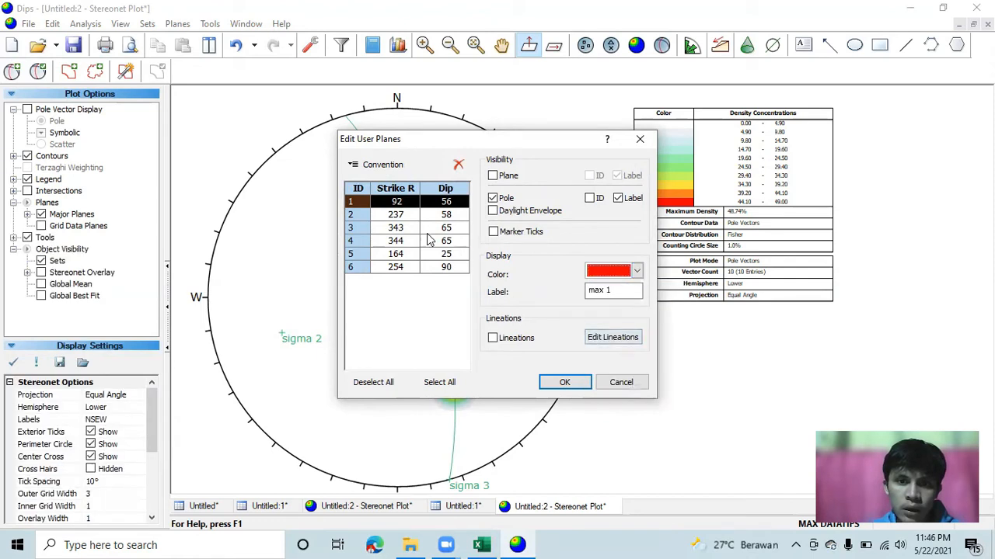
Step: Set the colour of the sigma 2, sigma 1 and sigma 3 user planes to red
{"action": "left_click", "coordinate": [393, 227]}
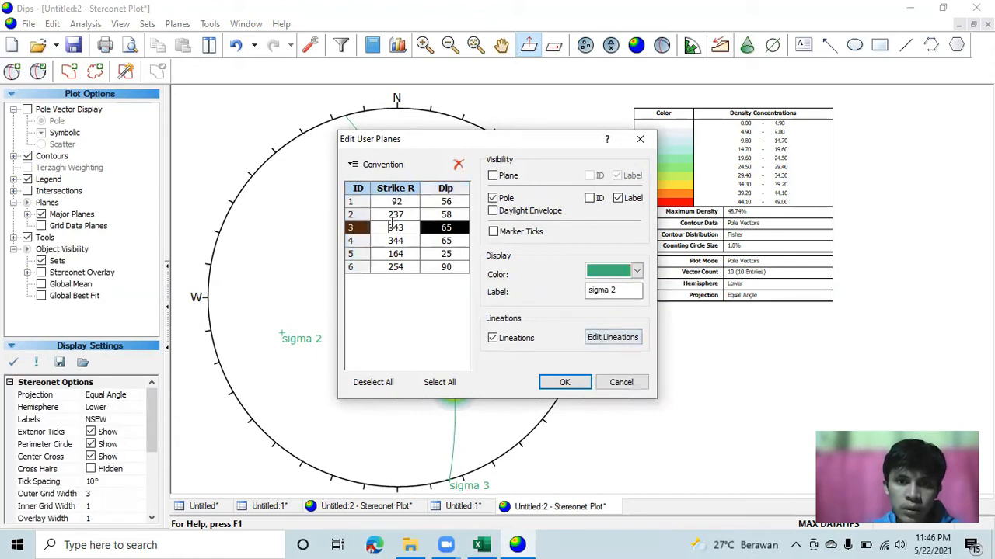
{"action": "left_click", "coordinate": [636, 271]}
{"action": "left_click", "coordinate": [595, 338]}
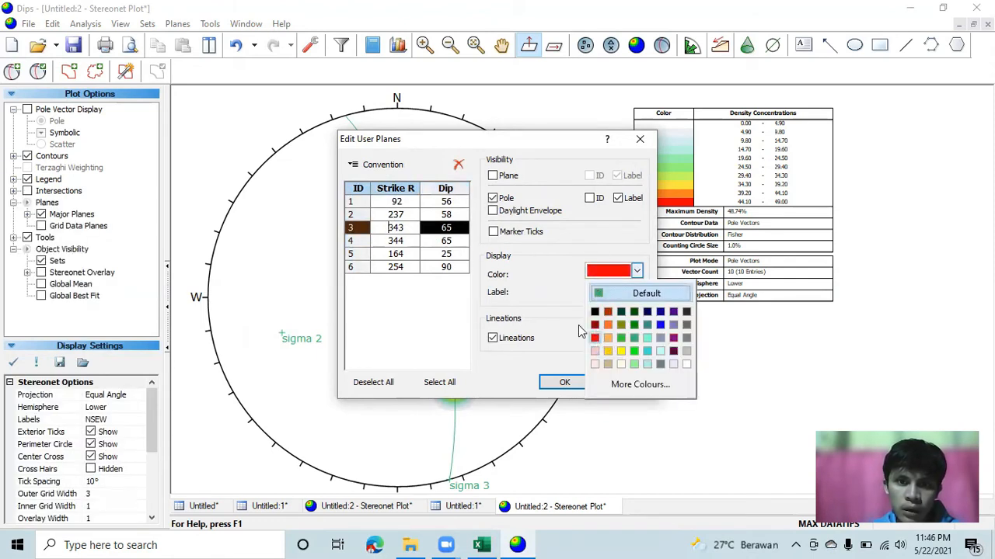
{"action": "left_click", "coordinate": [396, 250]}
{"action": "left_click", "coordinate": [397, 252]}
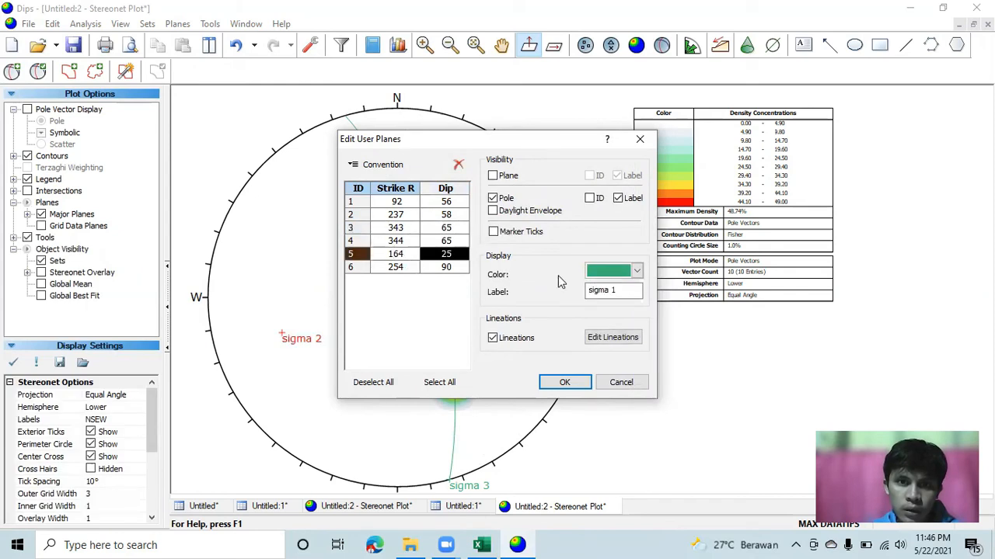
{"action": "left_click", "coordinate": [637, 271]}
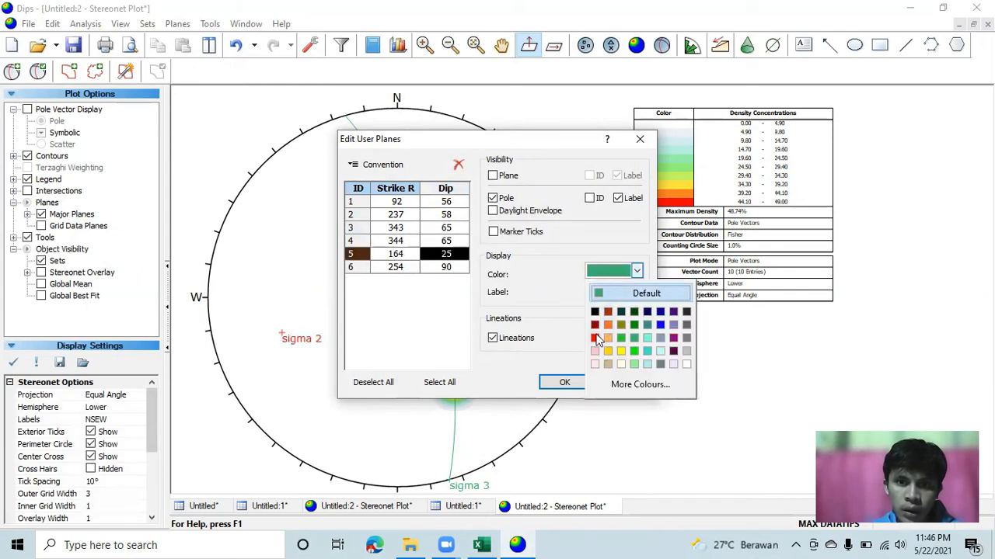
{"action": "left_click", "coordinate": [596, 337]}
{"action": "left_click", "coordinate": [396, 267]}
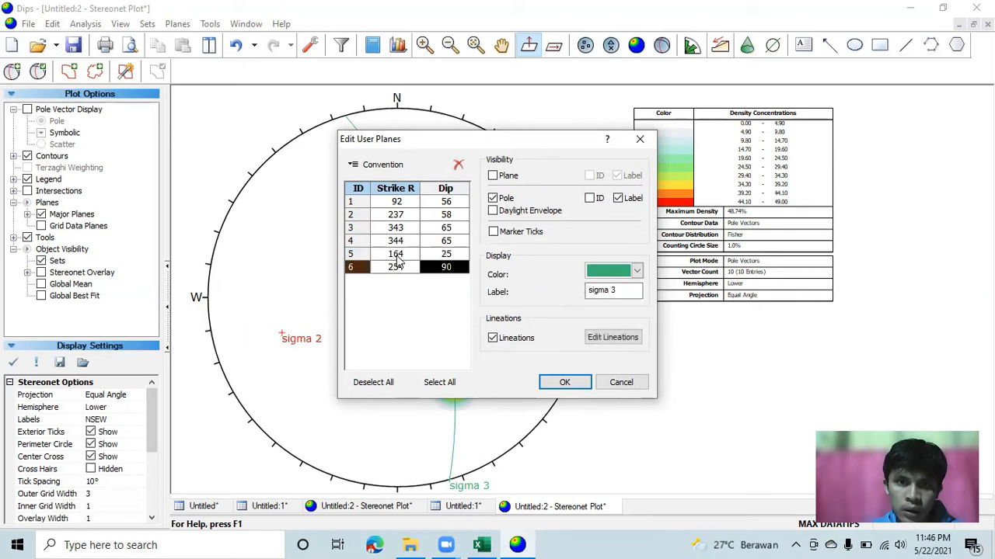
{"action": "left_click", "coordinate": [636, 271]}
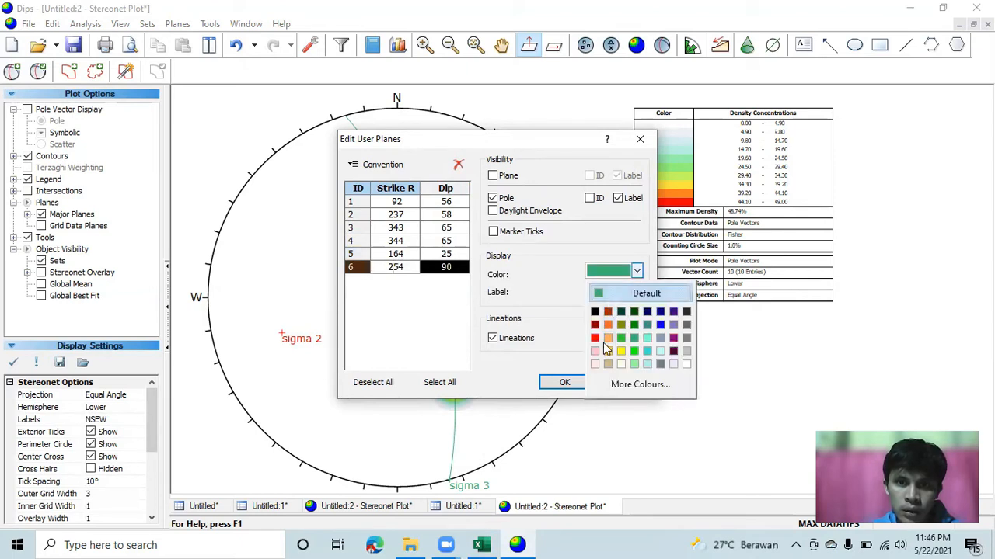
{"action": "left_click", "coordinate": [595, 338]}
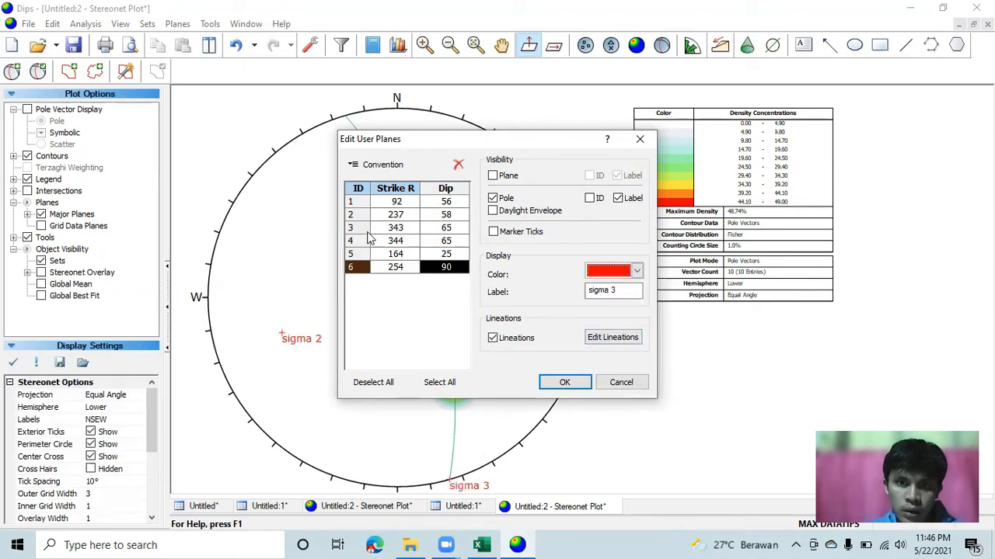
Step: Set the colour of the max 1 user plane back to green
{"action": "left_click", "coordinate": [387, 253]}
{"action": "left_click", "coordinate": [386, 241]}
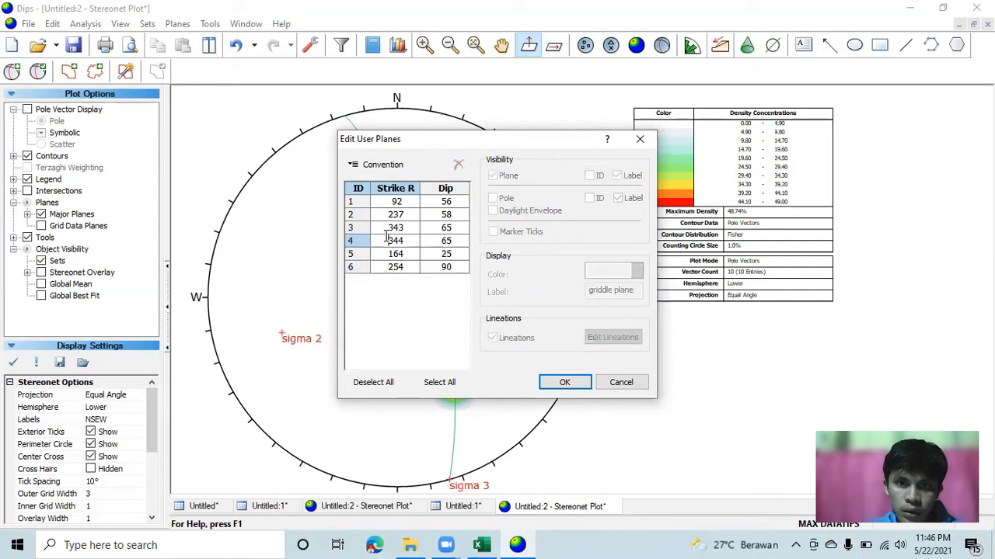
{"action": "left_click", "coordinate": [390, 228]}
{"action": "left_click", "coordinate": [395, 214]}
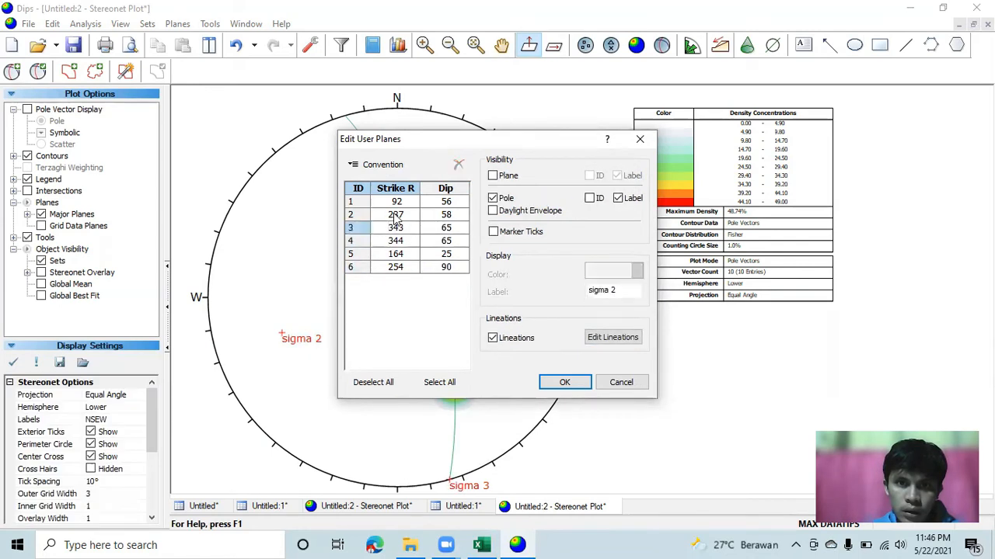
{"action": "left_click", "coordinate": [396, 201]}
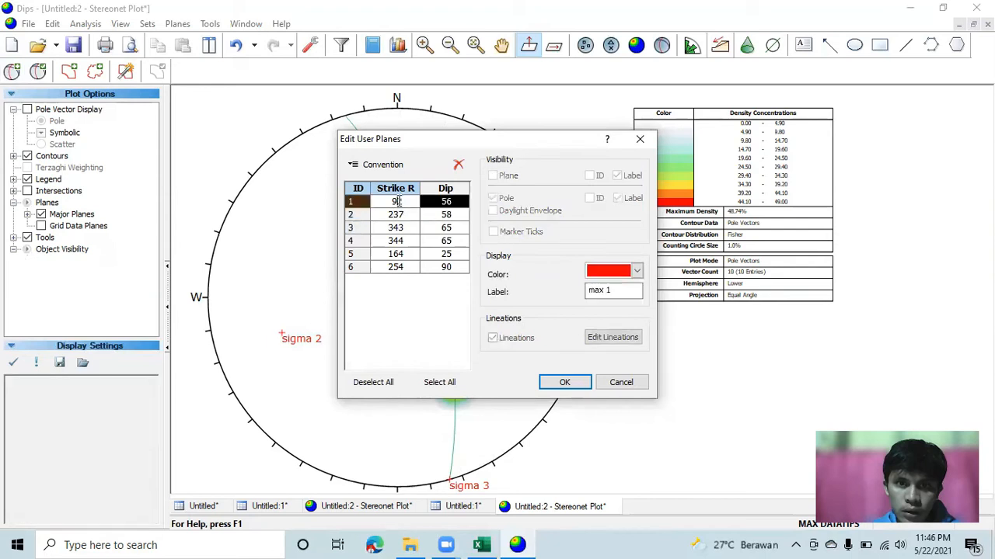
{"action": "left_click", "coordinate": [637, 272]}
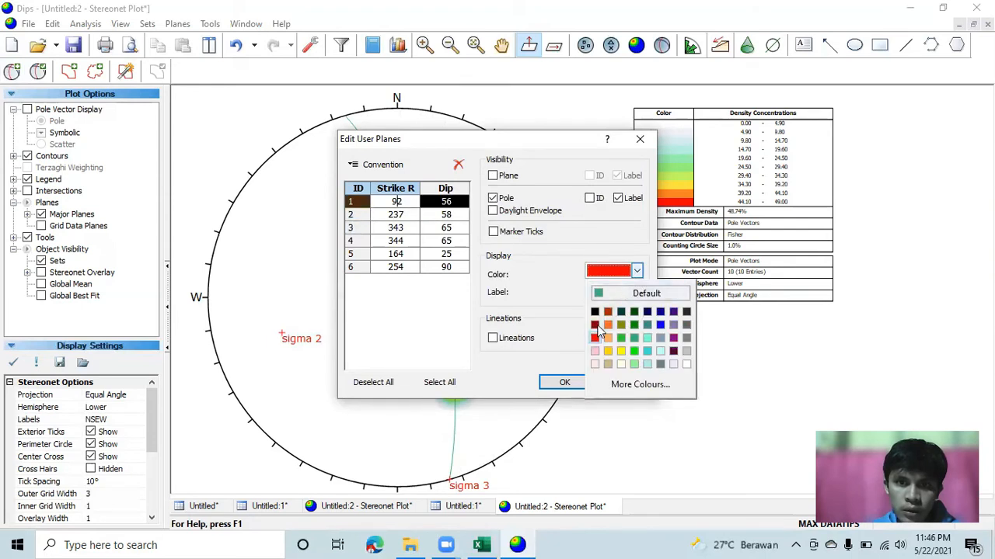
{"action": "left_click", "coordinate": [634, 342]}
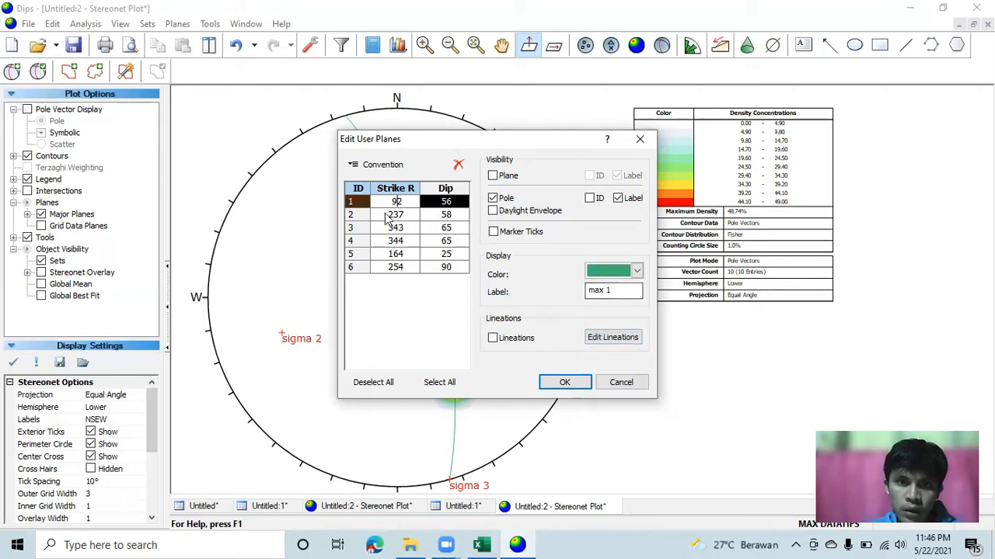
Step: Set the colour of the griddle plane to blue
{"action": "left_click", "coordinate": [387, 217]}
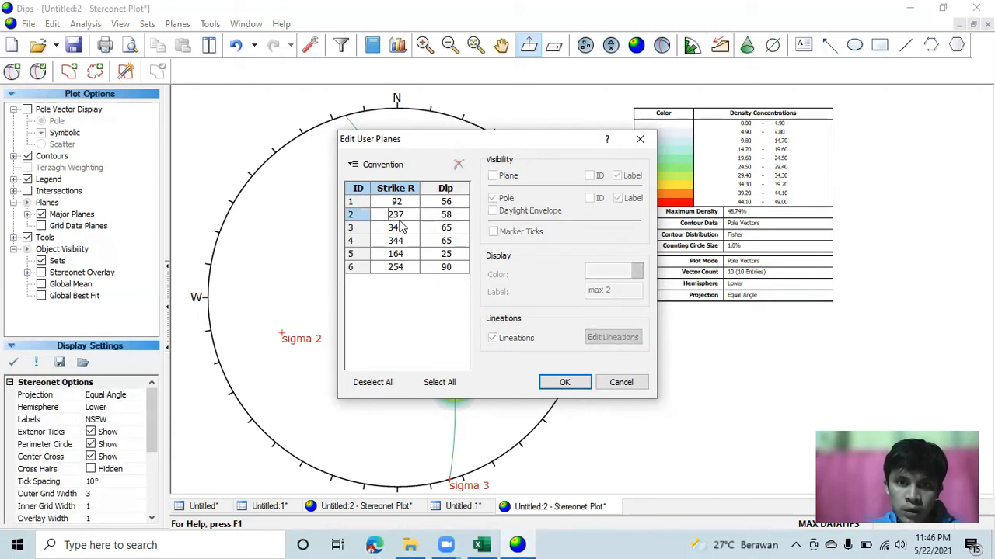
{"action": "left_click", "coordinate": [400, 228]}
{"action": "left_click", "coordinate": [397, 241]}
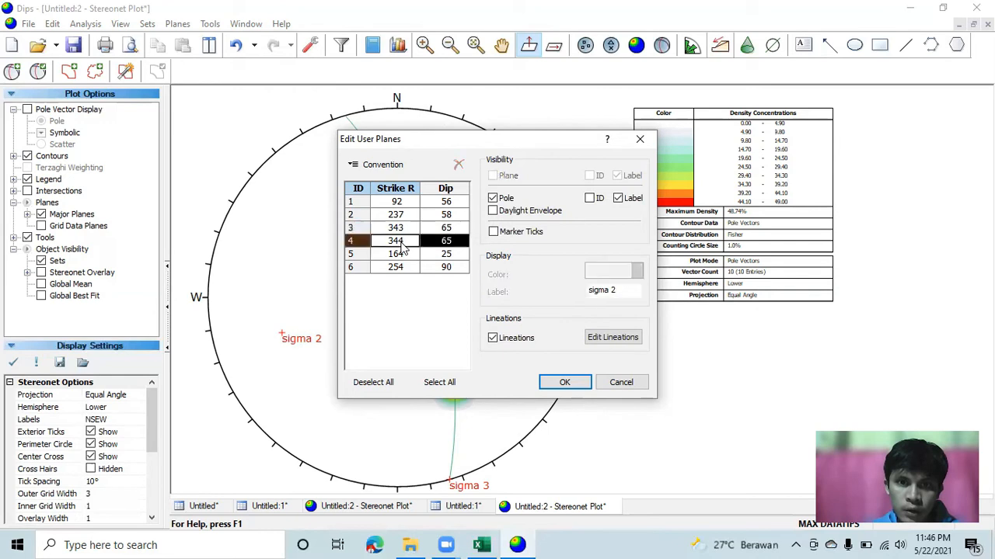
{"action": "left_click", "coordinate": [397, 254]}
{"action": "left_click", "coordinate": [402, 268]}
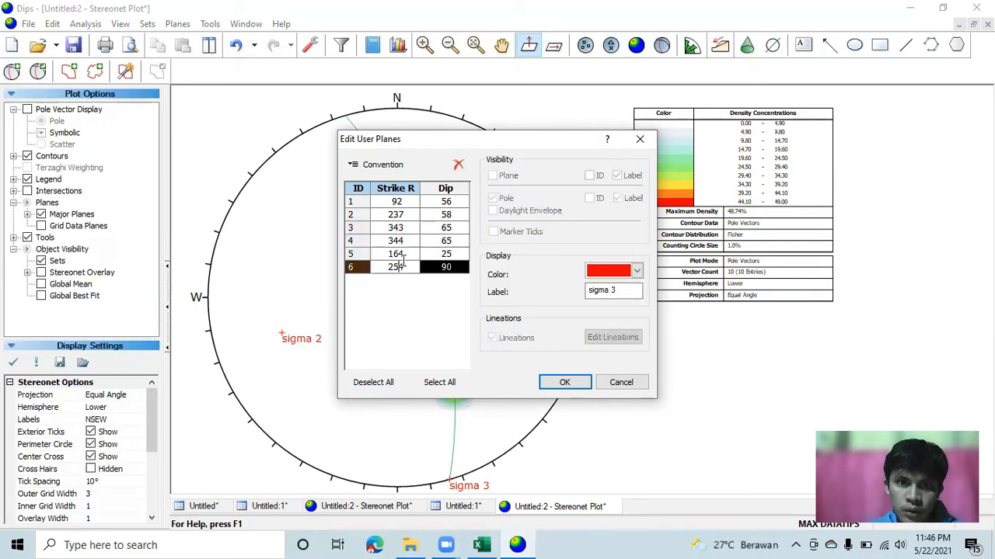
{"action": "left_click", "coordinate": [403, 240]}
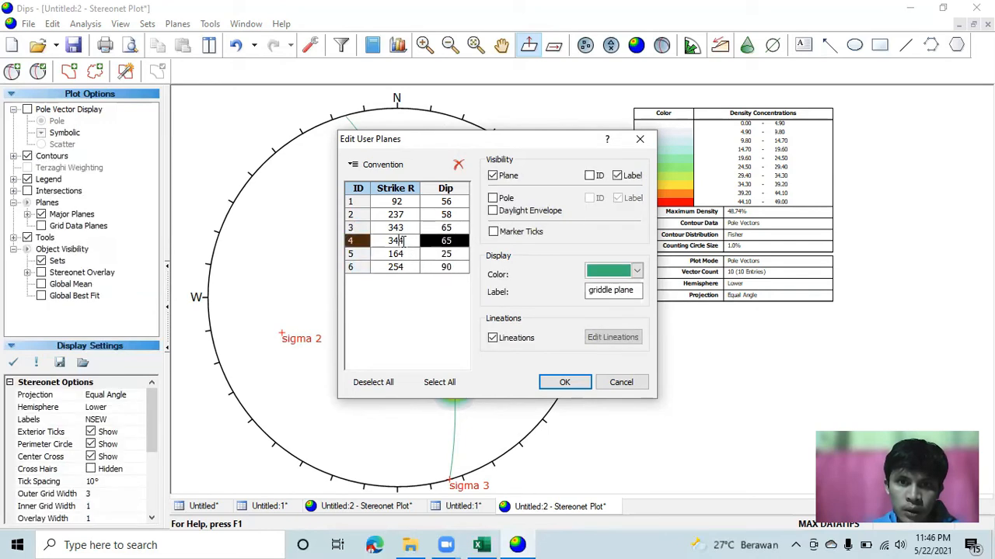
{"action": "left_click", "coordinate": [637, 270]}
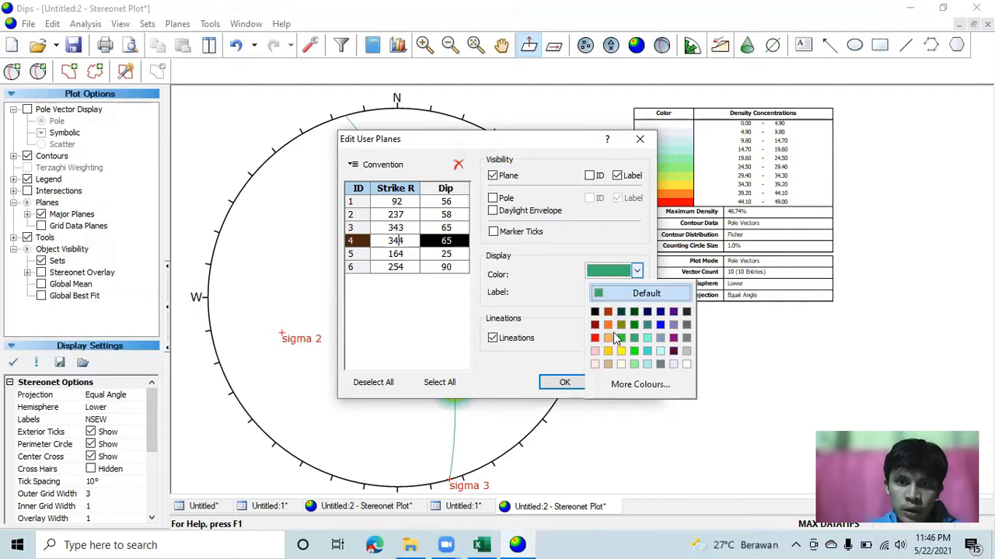
{"action": "left_click", "coordinate": [658, 325]}
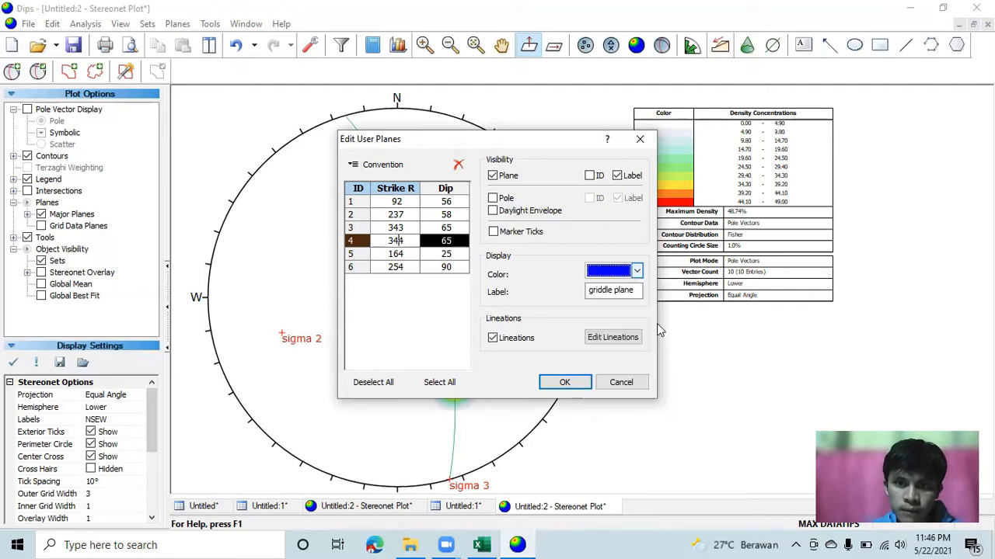
Step: Apply the user plane edits and redisplay the legend so that it lists the user planes
{"action": "left_click", "coordinate": [564, 382]}
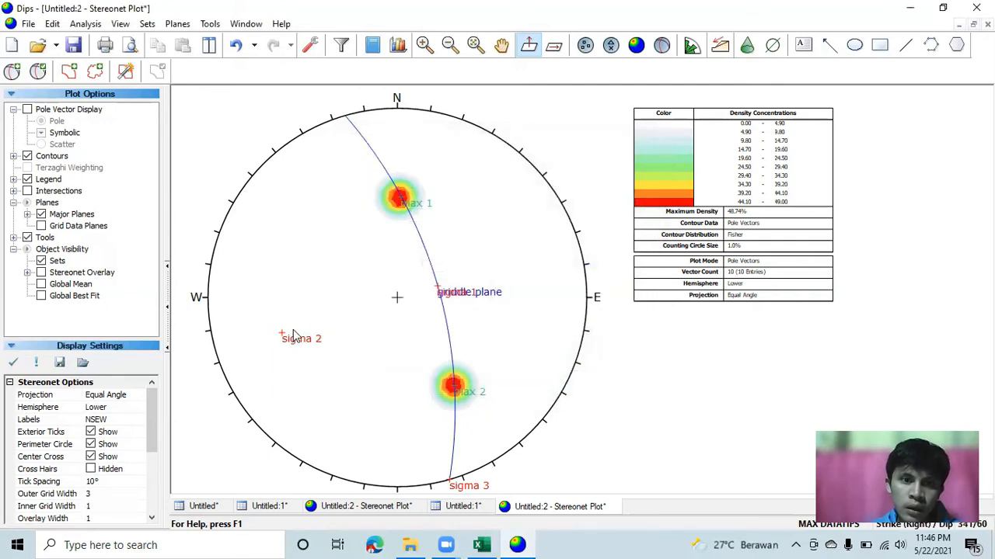
{"action": "mouse_move", "coordinate": [443, 294]}
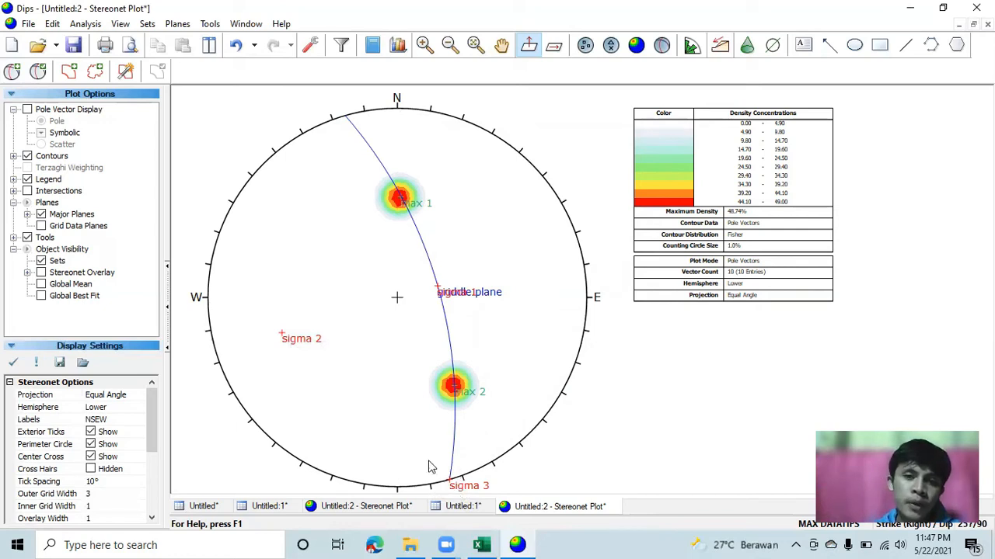
{"action": "left_click", "coordinate": [27, 180]}
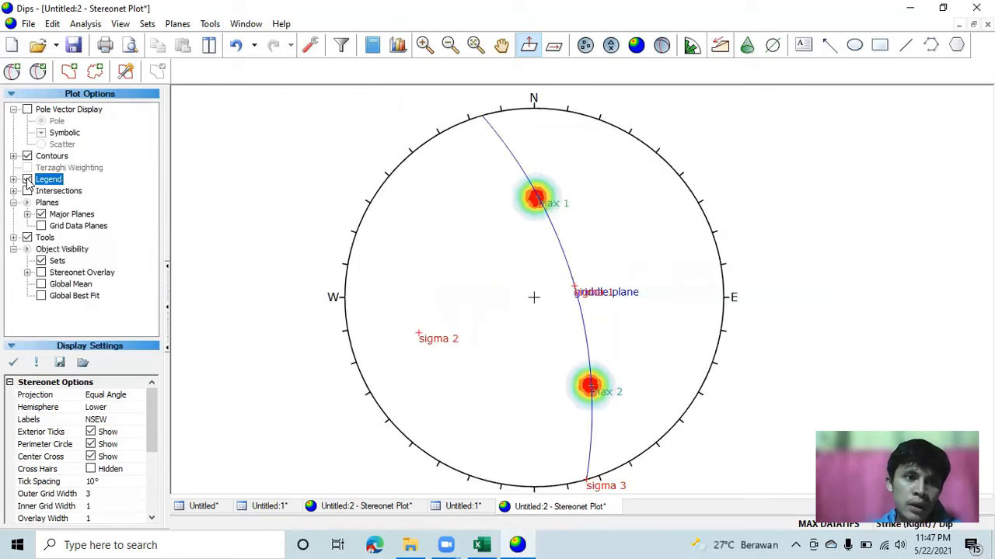
{"action": "left_click", "coordinate": [27, 179]}
{"action": "scroll", "coordinate": [649, 311], "scroll_direction": "up", "scroll_amount": 1}
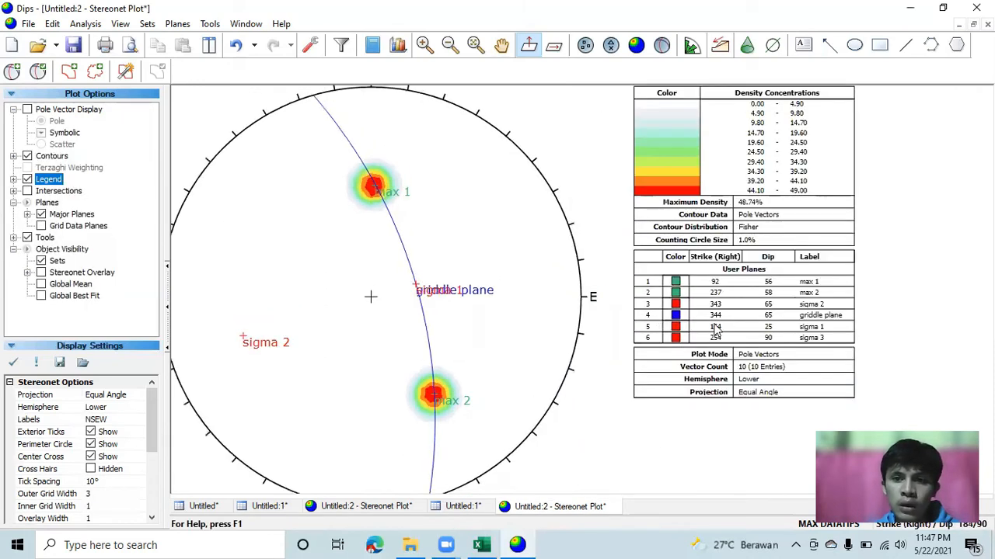
{"action": "scroll", "coordinate": [715, 330], "scroll_direction": "up", "scroll_amount": 1}
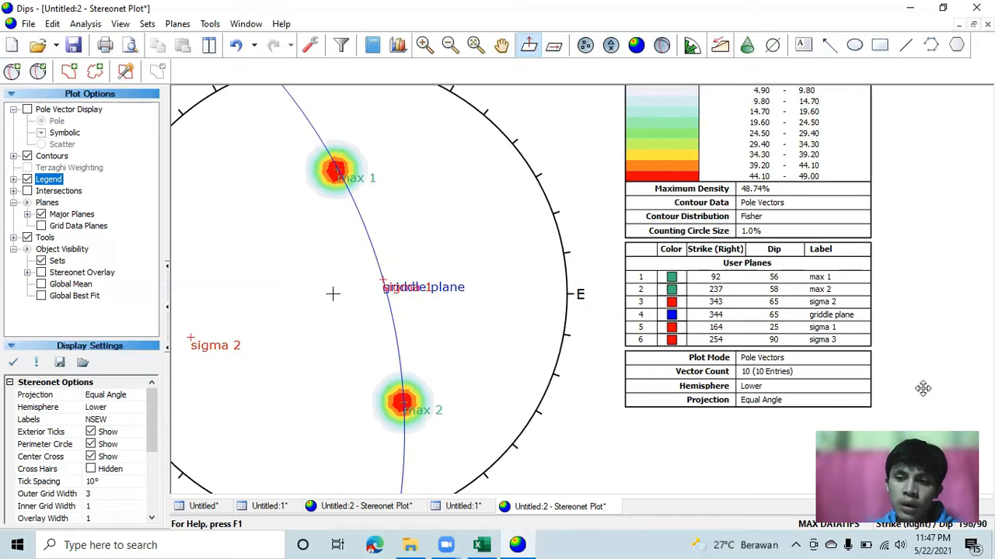
Step: Switch the orientation convention to Trend / Plunge and read the legend's values for sigma 1, sigma 2 and sigma 3
{"action": "left_click", "coordinate": [914, 524]}
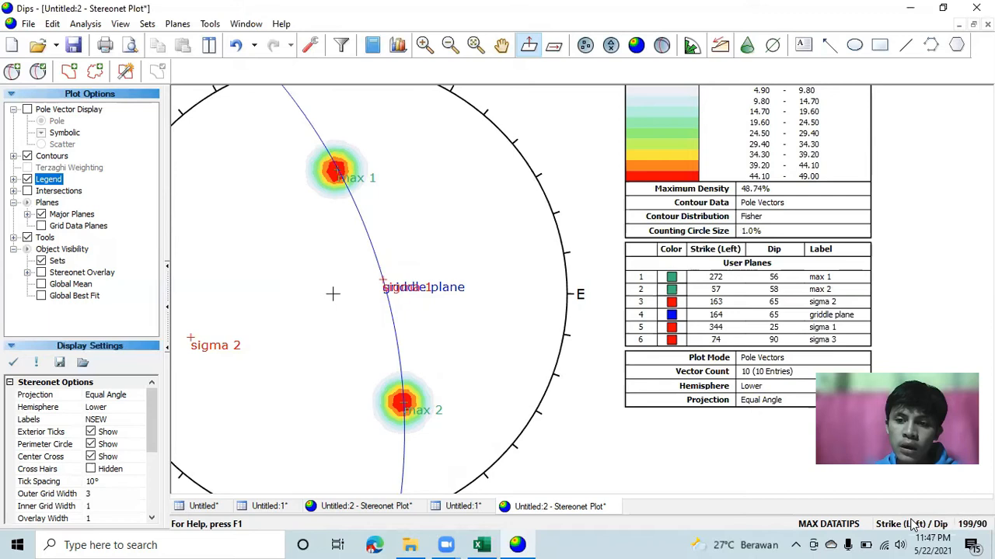
{"action": "left_click", "coordinate": [914, 525]}
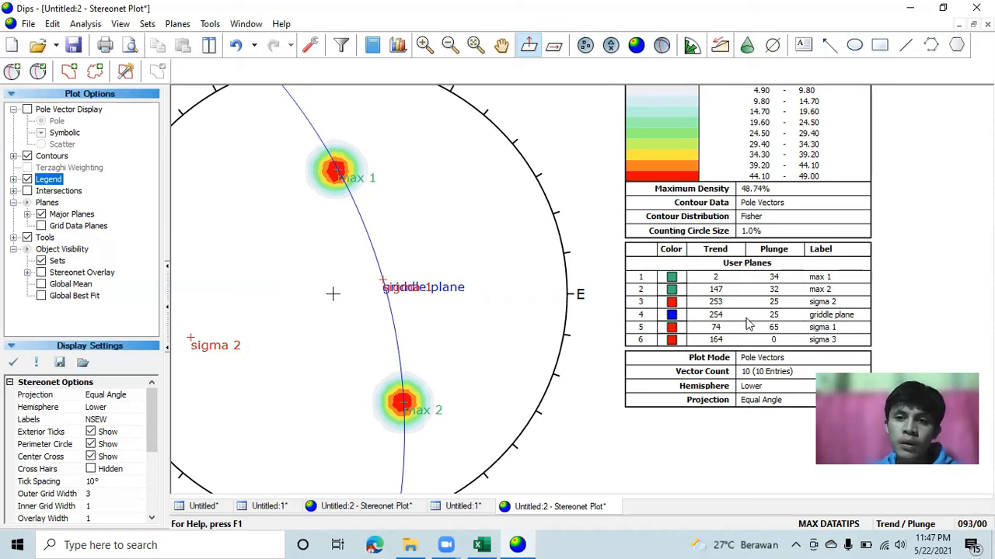
{"action": "scroll", "coordinate": [746, 324], "scroll_direction": "down", "scroll_amount": 3}
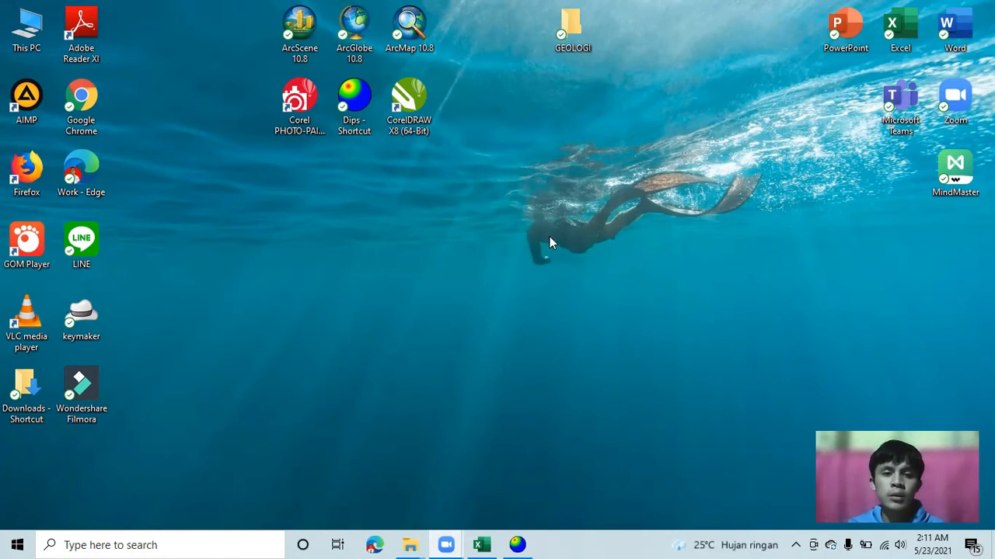
Step: In the empty Dips project, set the global orientation format to Strike (Right) / Dip and create a contour stereonet plot
{"action": "left_click", "coordinate": [516, 545]}
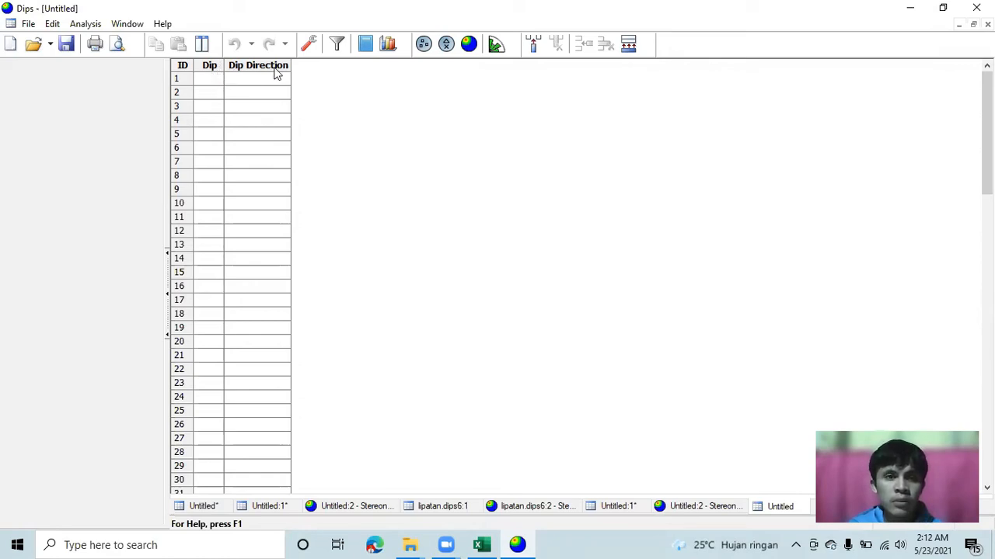
{"action": "left_click", "coordinate": [307, 47]}
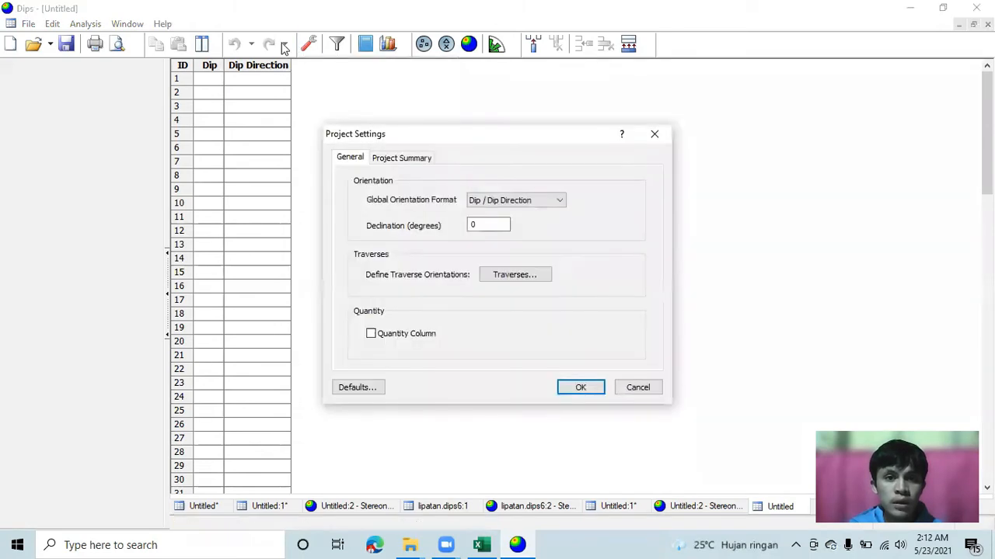
{"action": "left_click", "coordinate": [557, 202]}
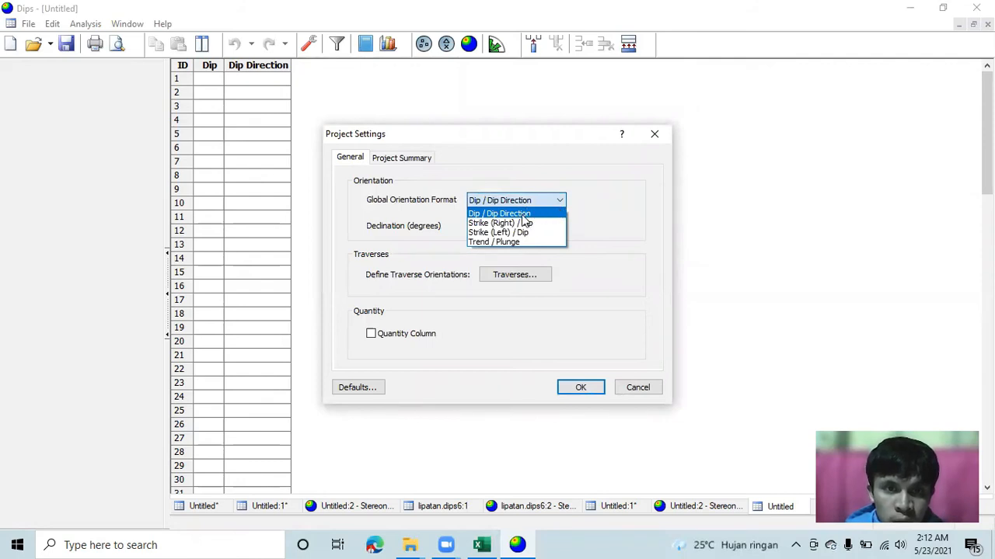
{"action": "left_click", "coordinate": [525, 223]}
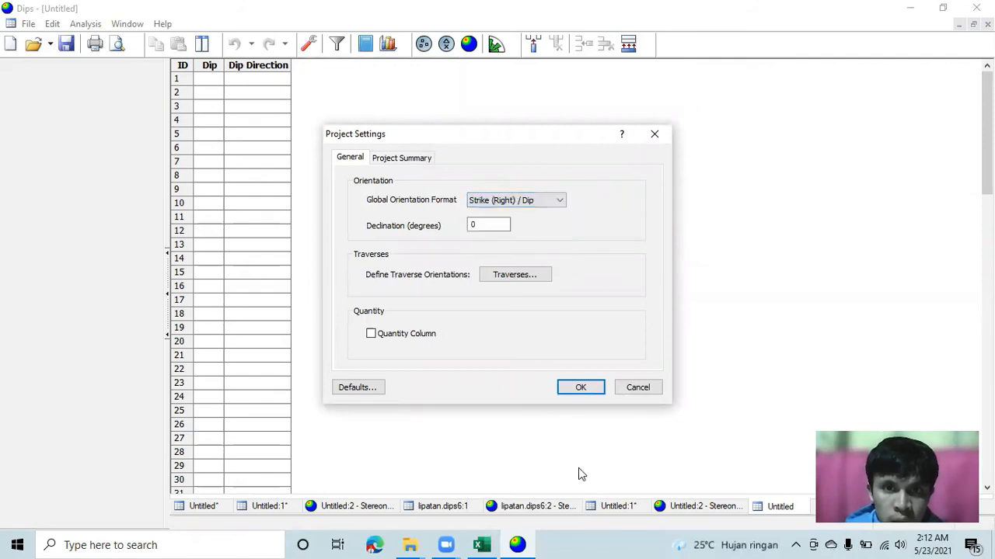
{"action": "left_click", "coordinate": [580, 389]}
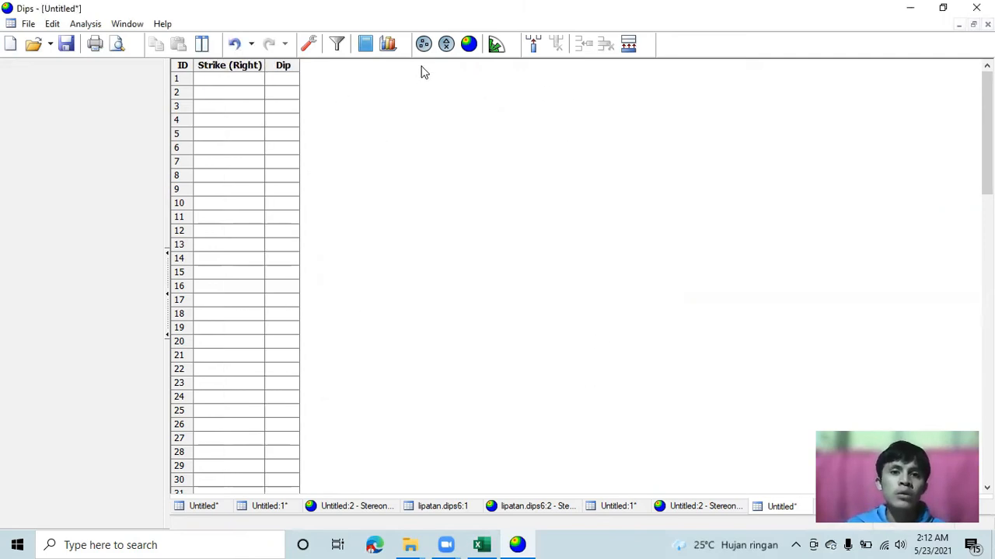
{"action": "left_click", "coordinate": [467, 45]}
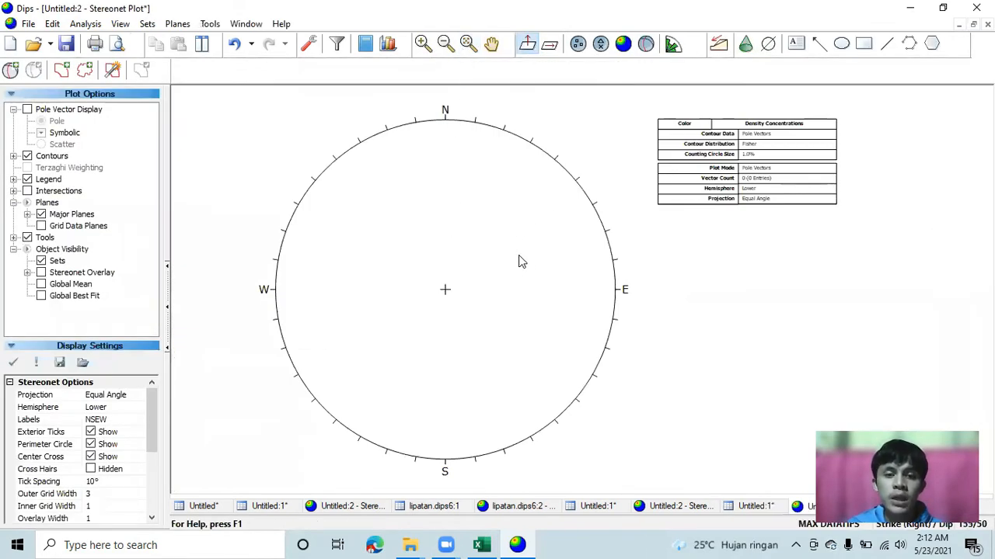
Step: Check the Gores garis reading on the Sesar sheet in Excel and add a trend line of 246 to the Dips stereonet
{"action": "left_click", "coordinate": [481, 545]}
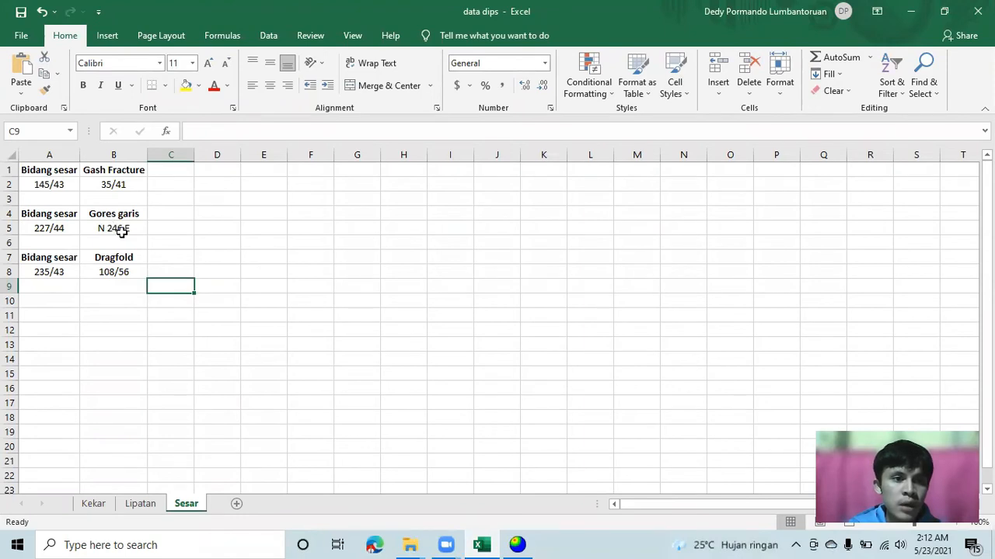
{"action": "left_click", "coordinate": [516, 544]}
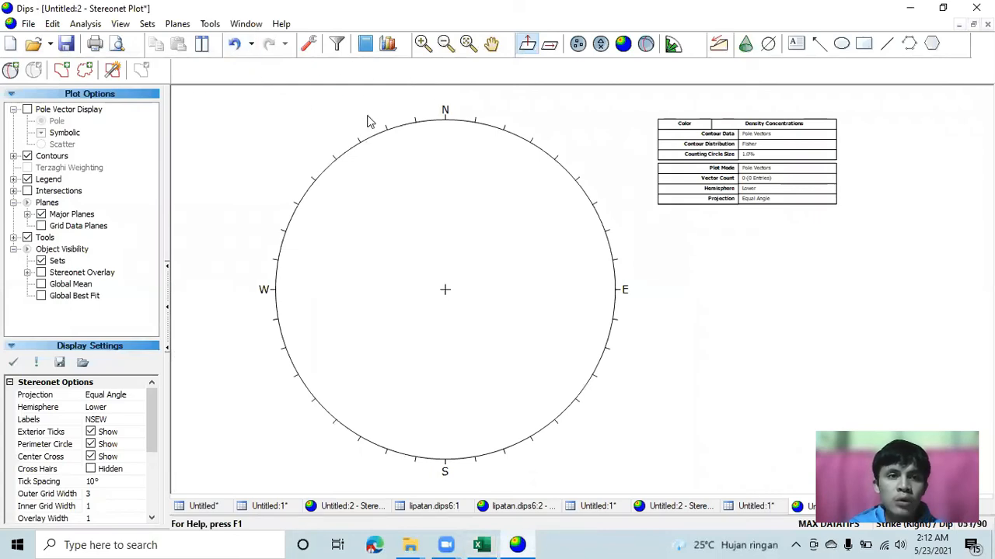
{"action": "left_click", "coordinate": [212, 24]}
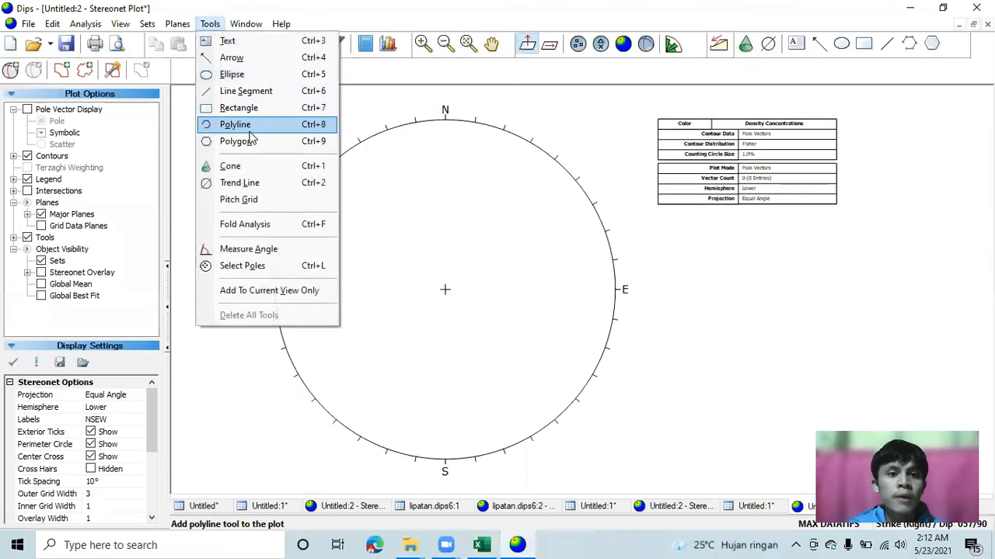
{"action": "left_click", "coordinate": [259, 182]}
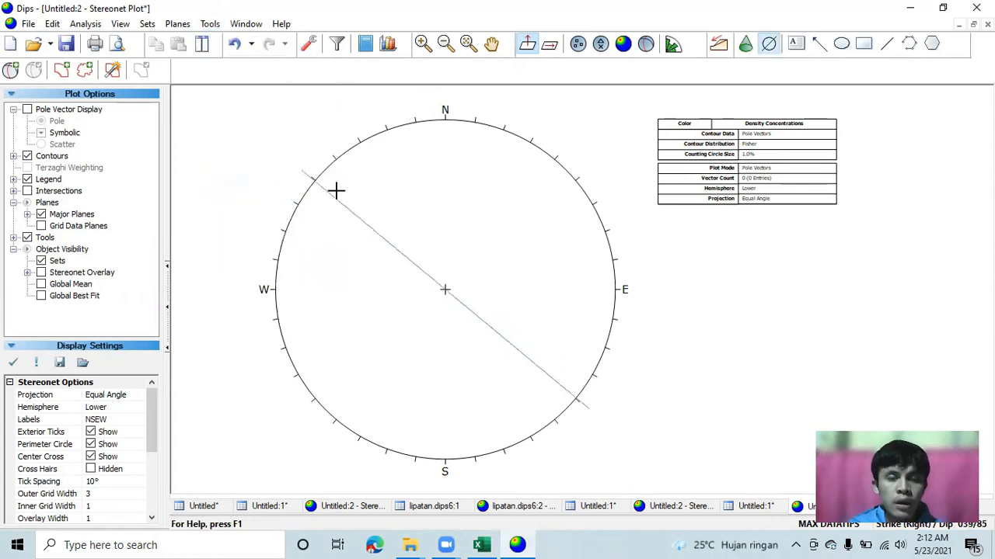
{"action": "left_click", "coordinate": [505, 255]}
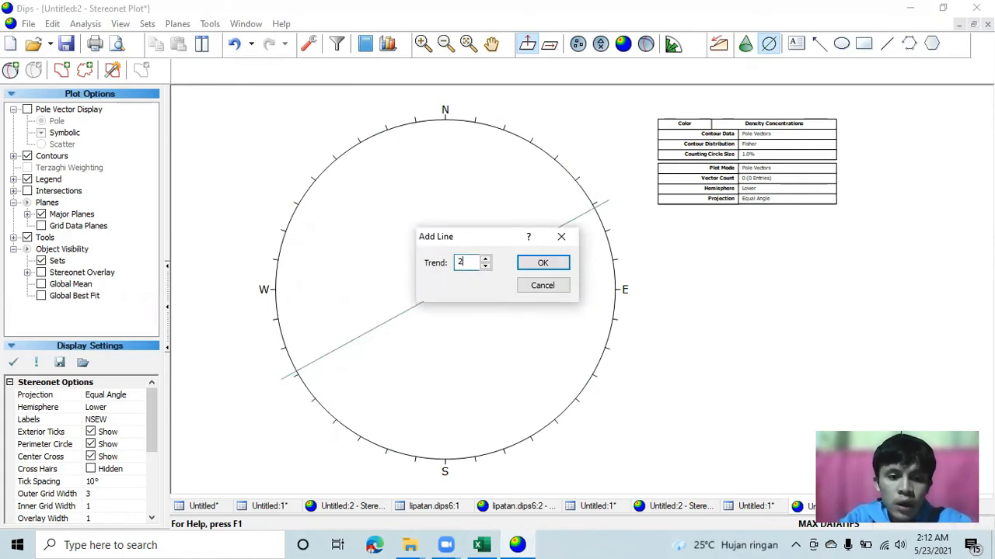
{"action": "left_click", "coordinate": [546, 261]}
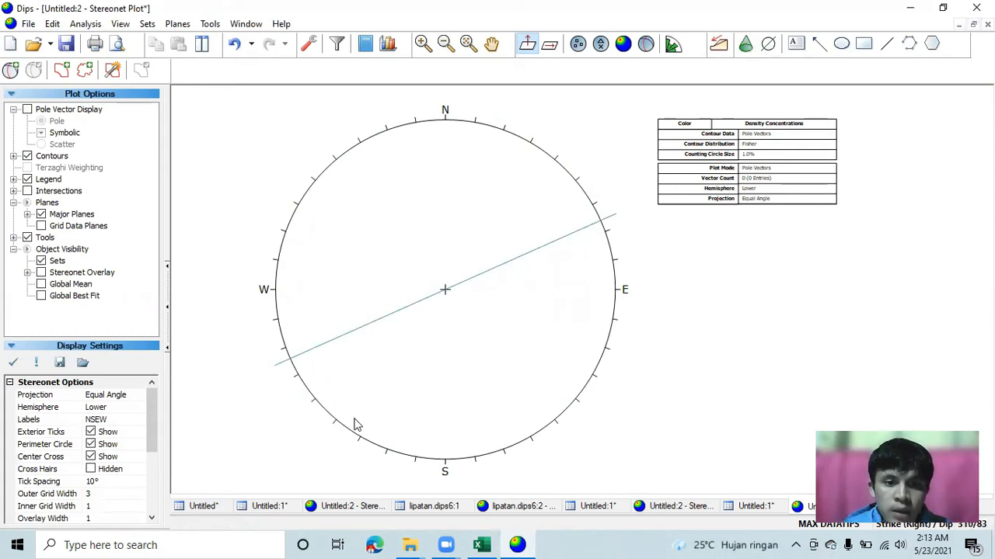
Step: Check the second Bidang sesar entry in Excel and define a Dips user plane labelled "fault plane" with strike 227 and dip 44
{"action": "left_click", "coordinate": [482, 545]}
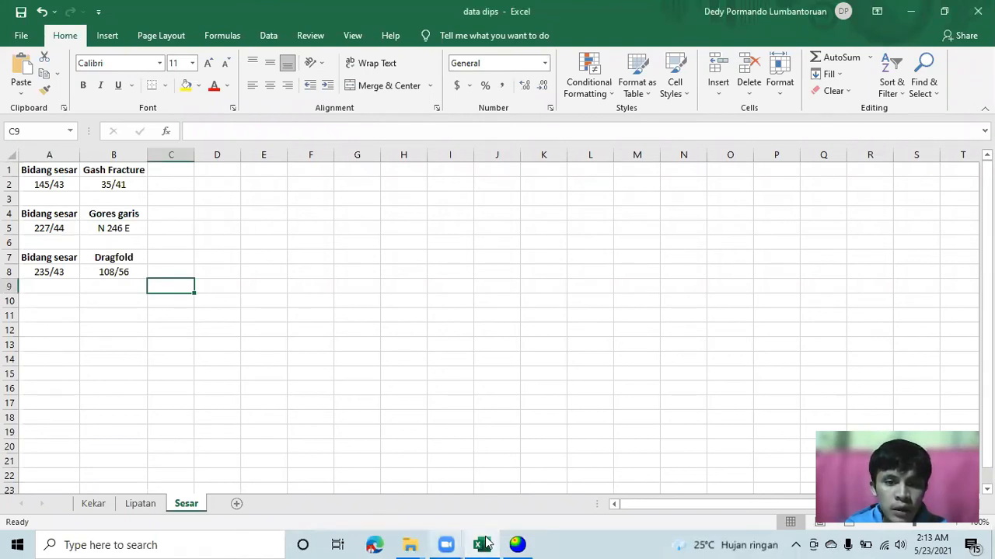
{"action": "left_click", "coordinate": [515, 544]}
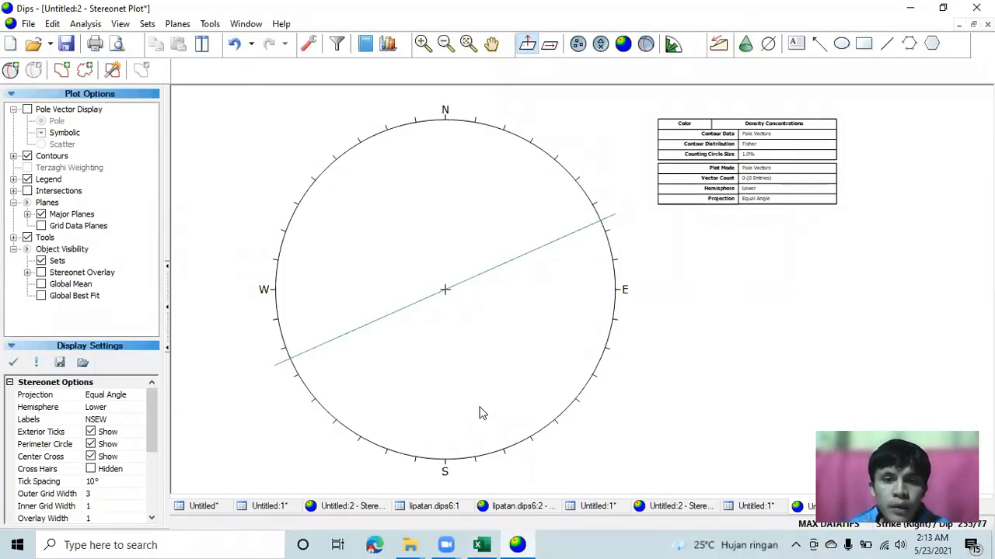
{"action": "left_click", "coordinate": [10, 70]}
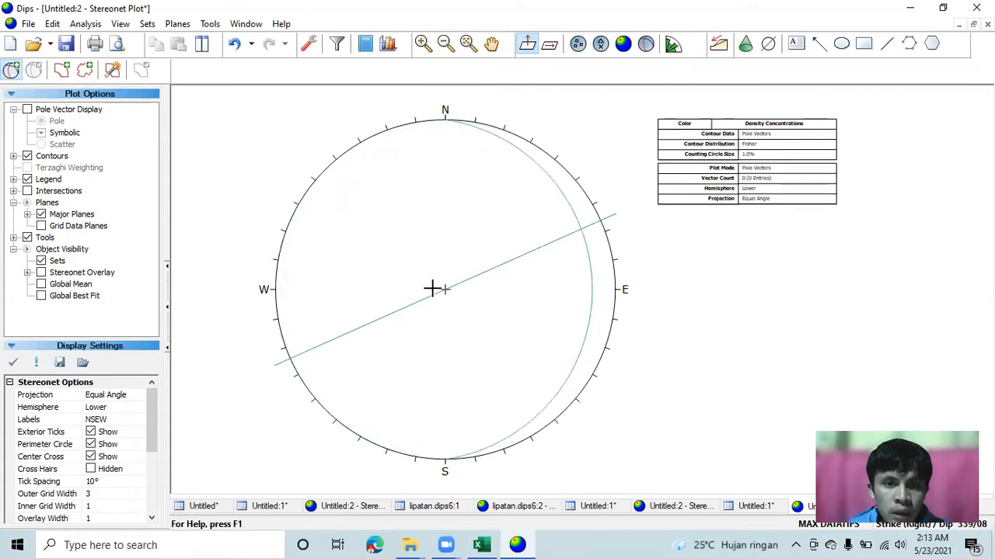
{"action": "left_click", "coordinate": [482, 263]}
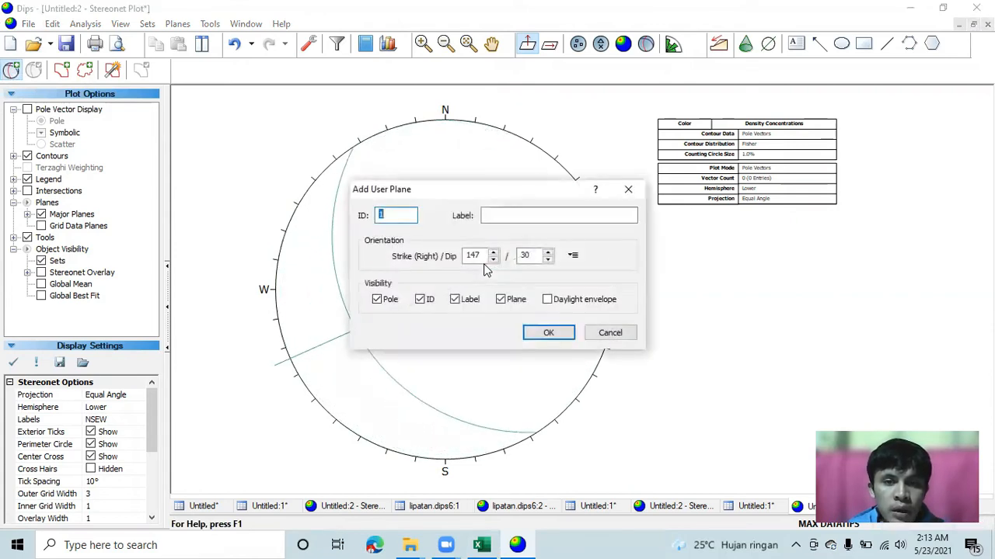
{"action": "left_click", "coordinate": [504, 216]}
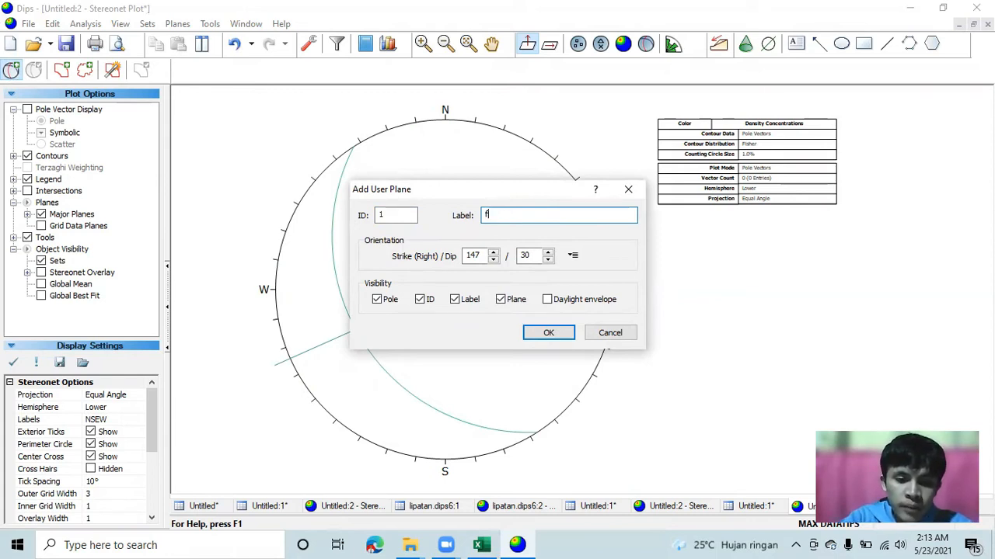
{"action": "type", "text": "fault plane"}
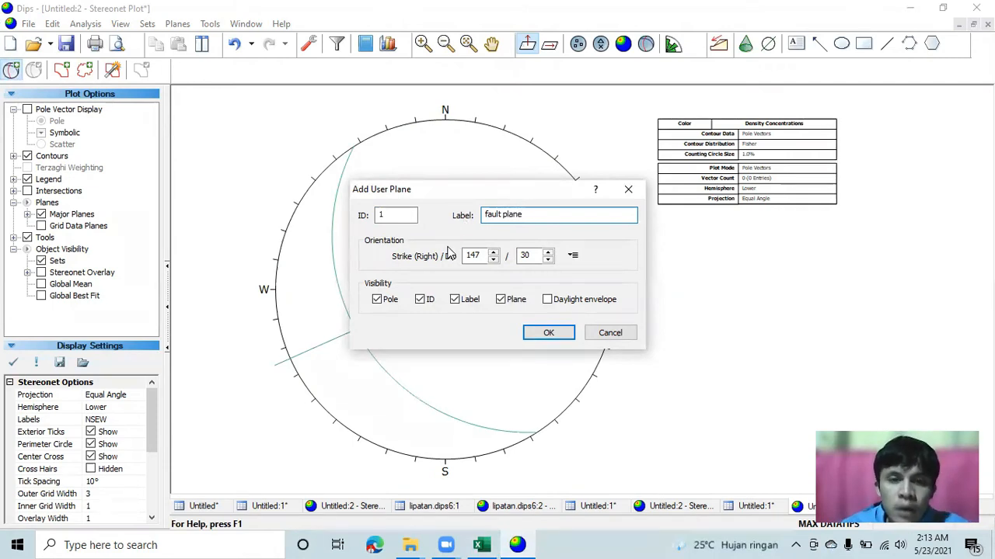
{"action": "left_click", "coordinate": [482, 259]}
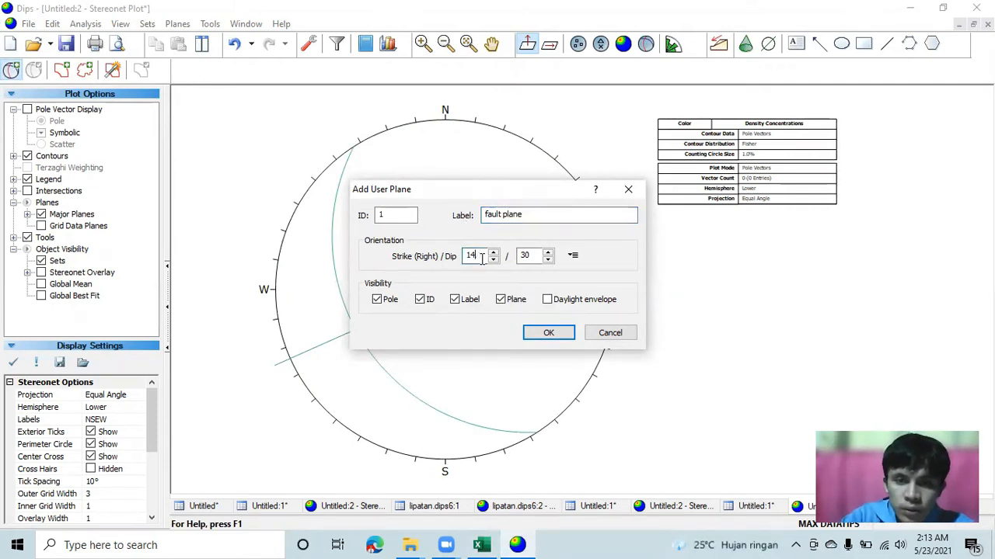
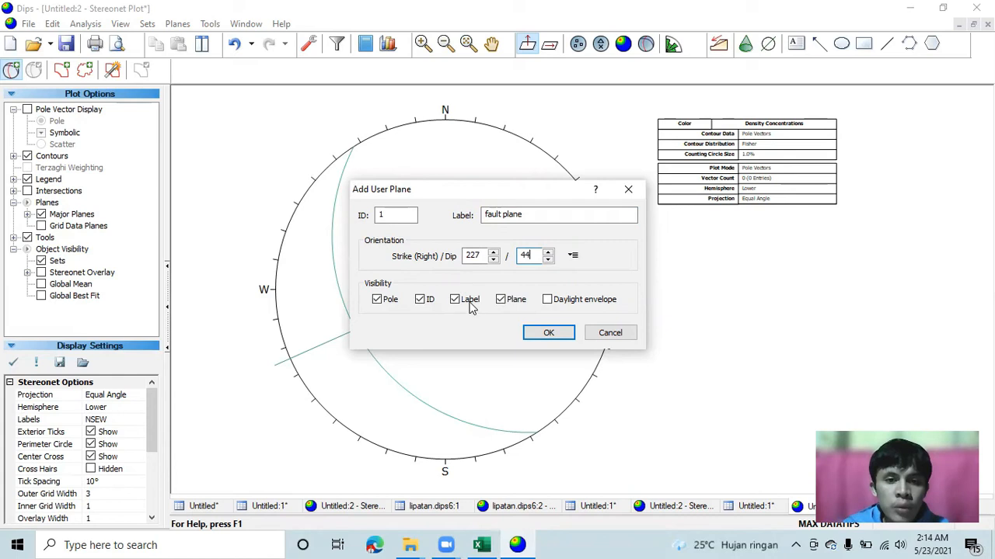
Step: Hide the pole and ID of the fault plane and add it to the stereonet with its label and plane shown
{"action": "left_click", "coordinate": [377, 300]}
{"action": "left_click", "coordinate": [377, 300]}
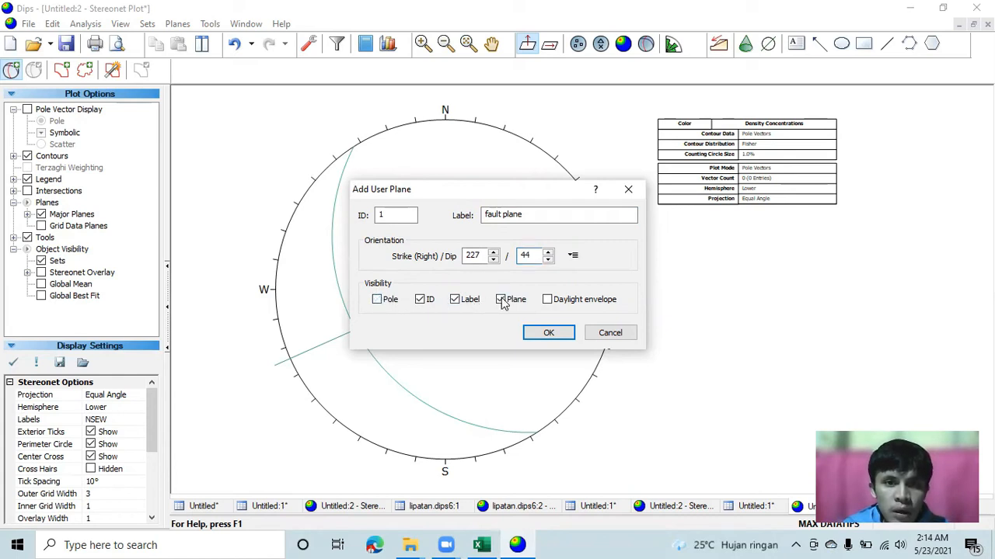
{"action": "left_click", "coordinate": [419, 300]}
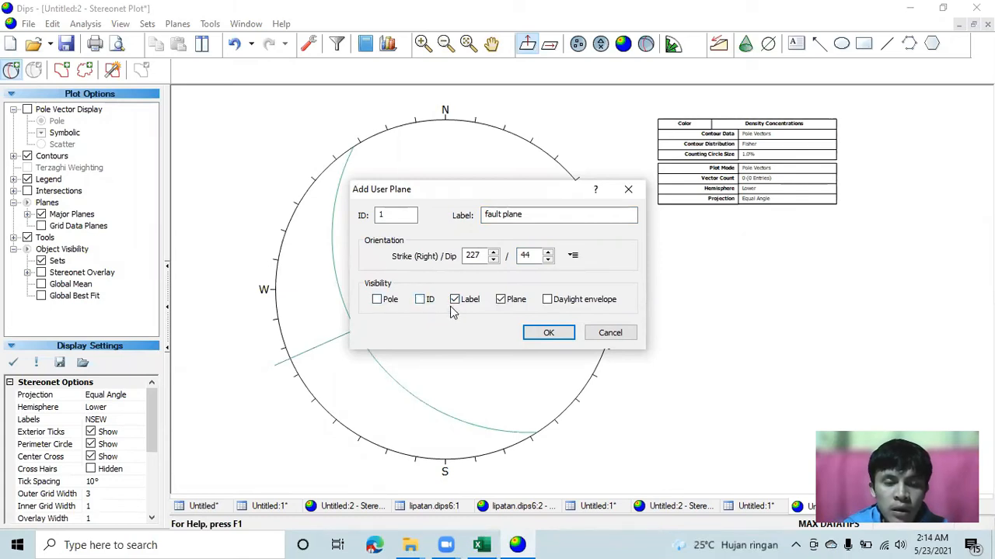
{"action": "left_click", "coordinate": [534, 335]}
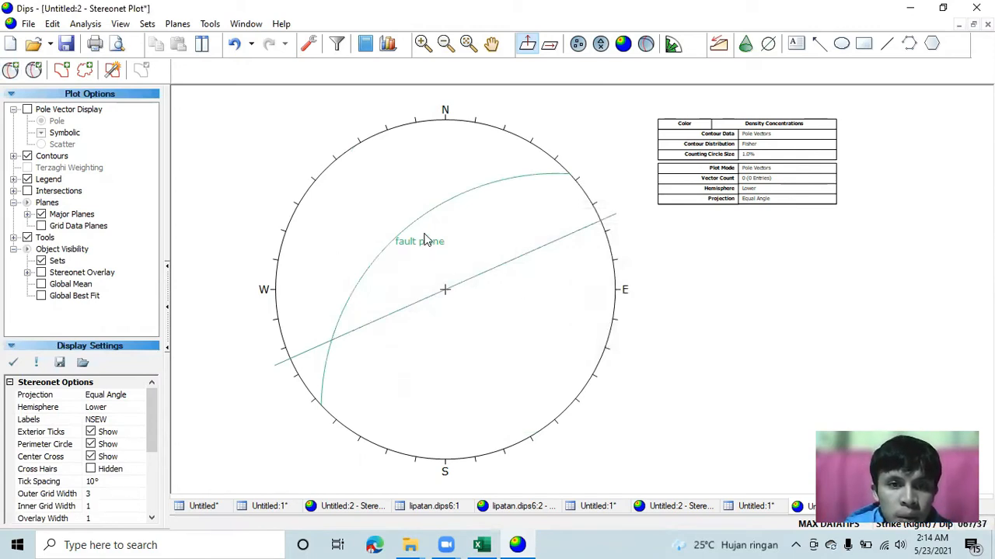
Step: Add a user plane labelled "griddle plane" at strike 336 / dip 73, its pole placed where the straight line crosses the fault plane
{"action": "mouse_move", "coordinate": [407, 305]}
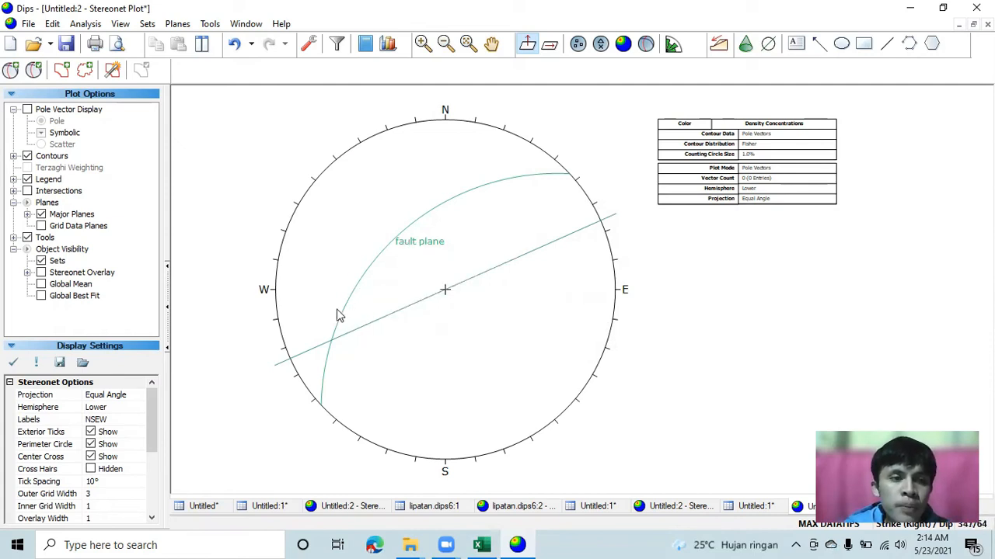
{"action": "left_click", "coordinate": [9, 71]}
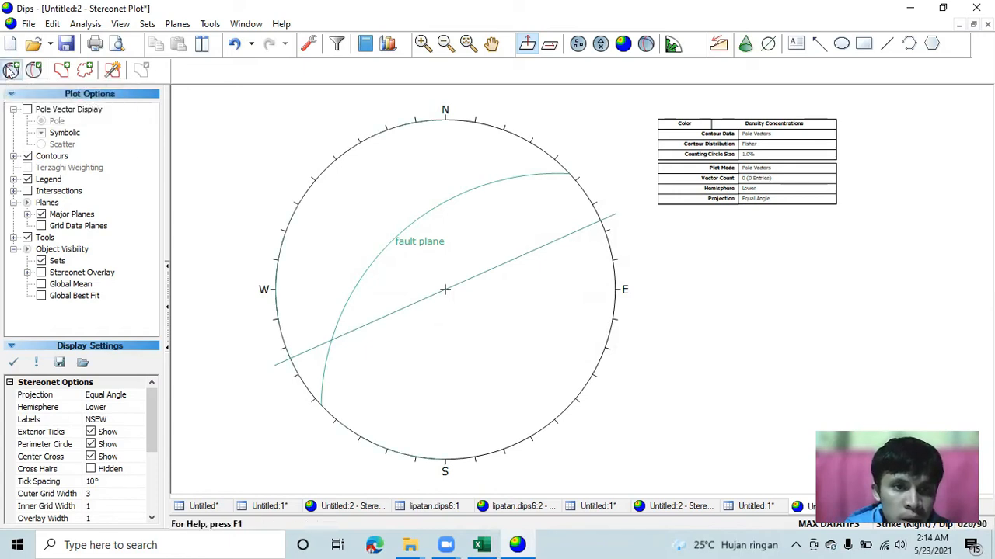
{"action": "scroll", "coordinate": [220, 257], "scroll_direction": "down", "scroll_amount": 1}
{"action": "scroll", "coordinate": [297, 330], "scroll_direction": "up", "scroll_amount": 2}
{"action": "scroll", "coordinate": [297, 330], "scroll_direction": "up", "scroll_amount": 4}
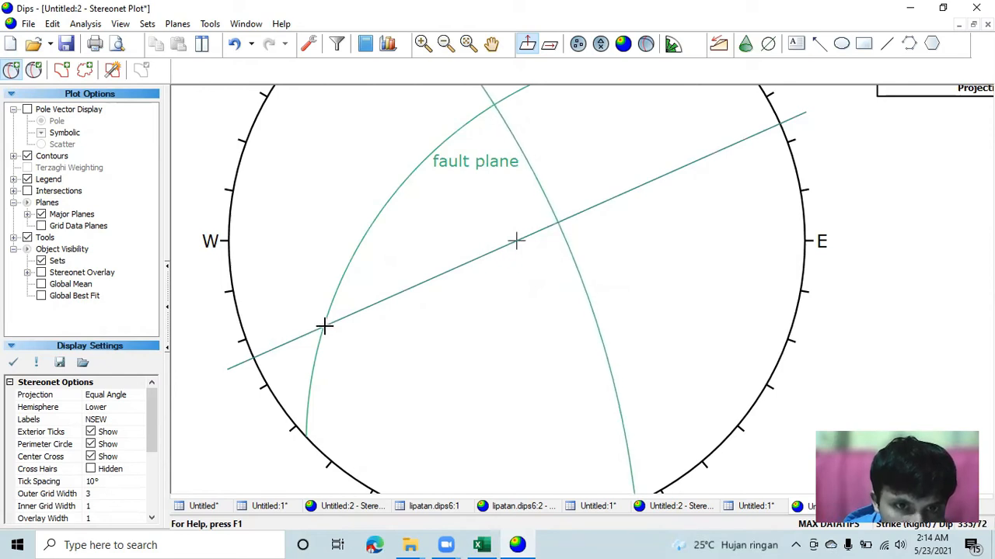
{"action": "scroll", "coordinate": [323, 328], "scroll_direction": "up", "scroll_amount": 1}
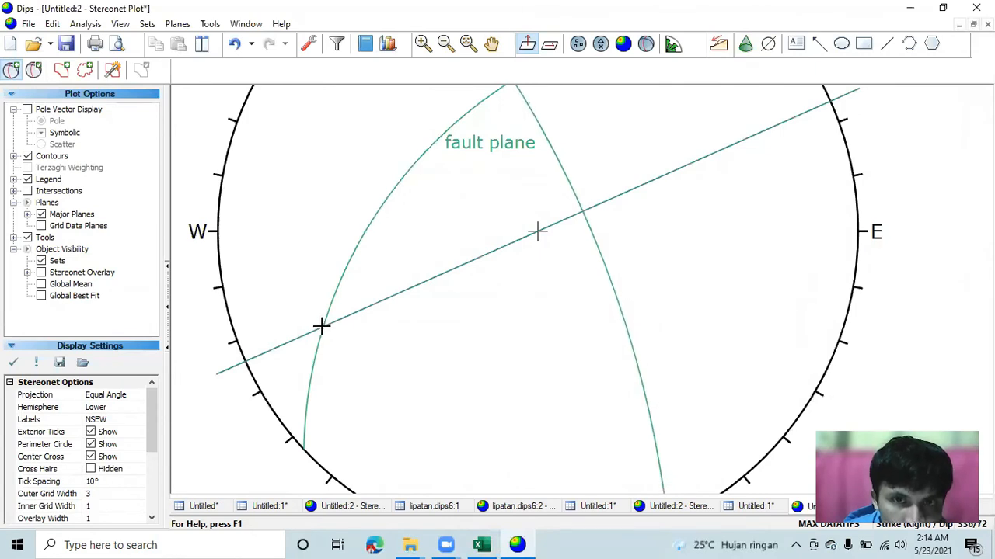
{"action": "left_click", "coordinate": [321, 326]}
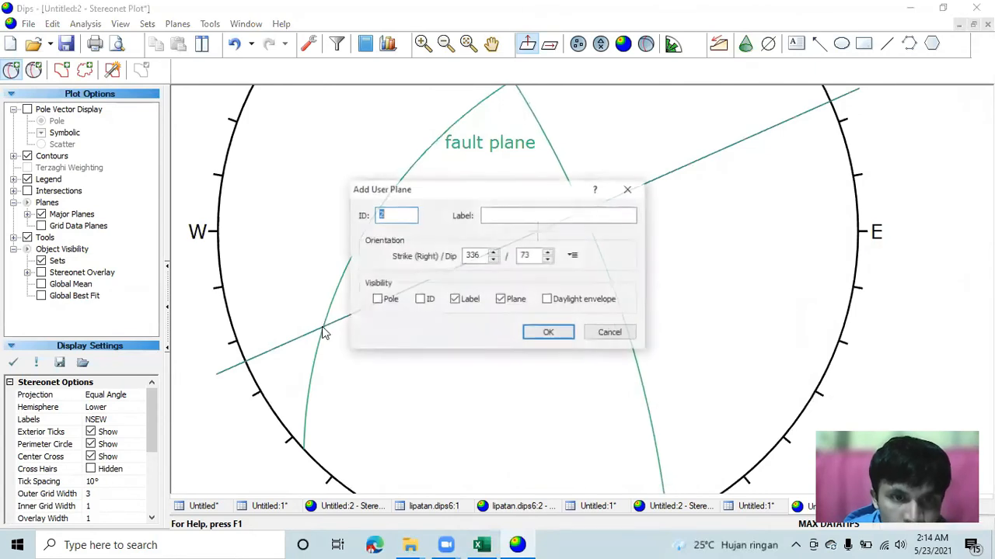
{"action": "left_click", "coordinate": [557, 220]}
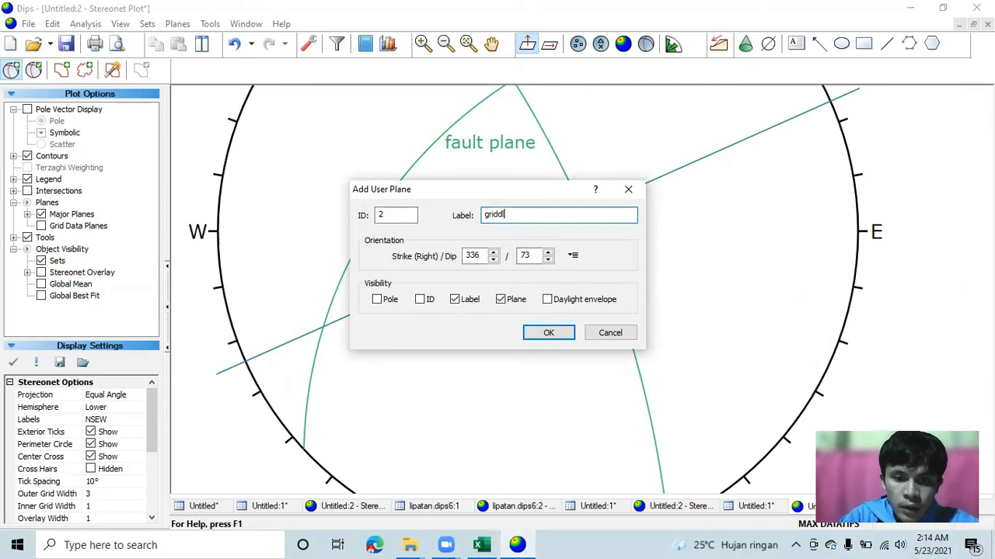
{"action": "type", "text": "griddle plane"}
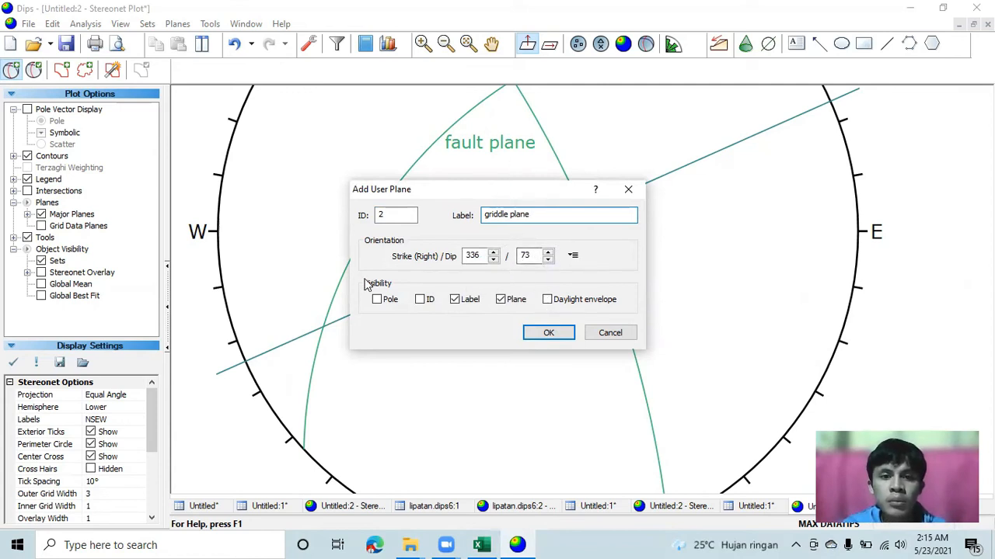
{"action": "left_click", "coordinate": [547, 333]}
Step: Add "sigma 2" at strike 80 / dip 51 on the fault plane and griddle plane intersection, showing its pole and label but not its plane
{"action": "scroll", "coordinate": [542, 334], "scroll_direction": "down", "scroll_amount": 2}
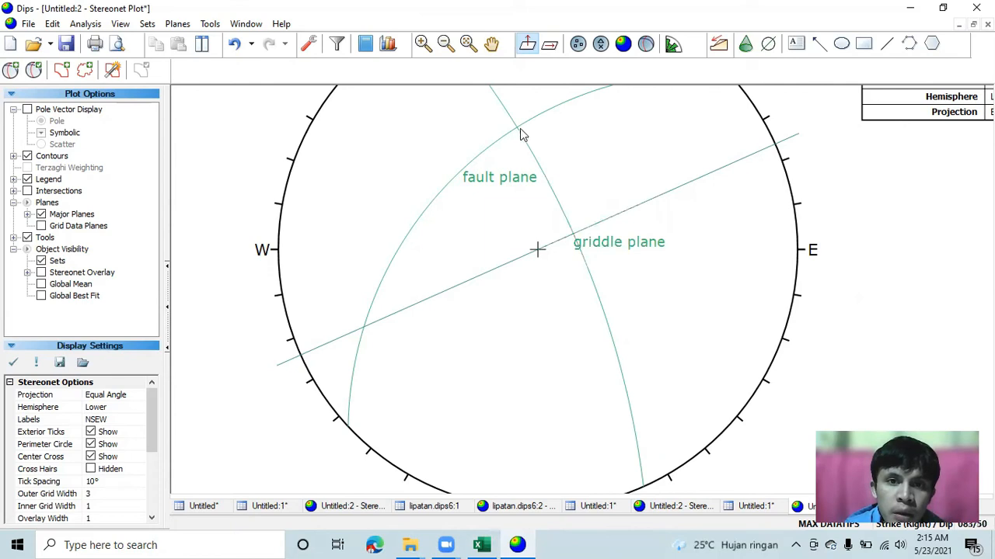
{"action": "mouse_move", "coordinate": [516, 132]}
{"action": "scroll", "coordinate": [516, 132], "scroll_direction": "up", "scroll_amount": 2}
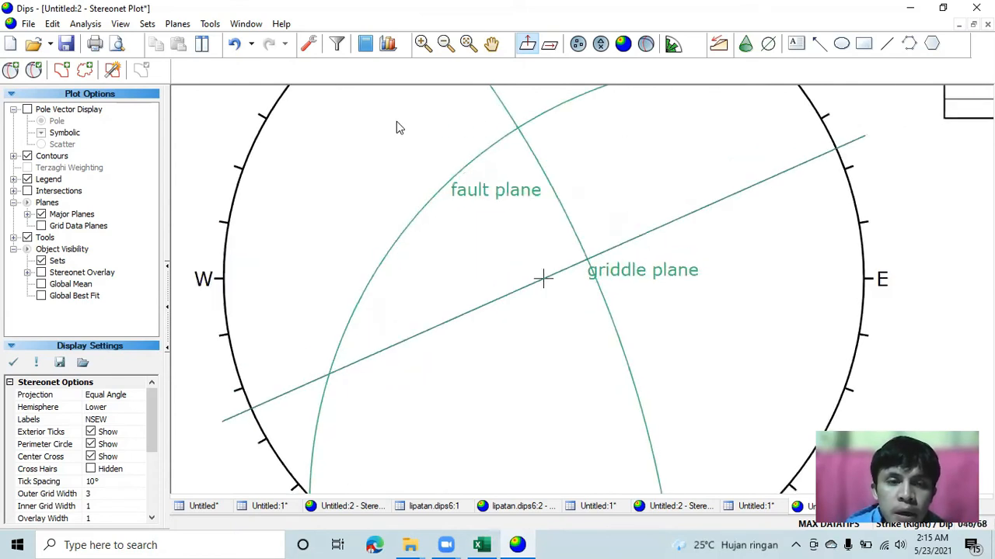
{"action": "left_click", "coordinate": [11, 71]}
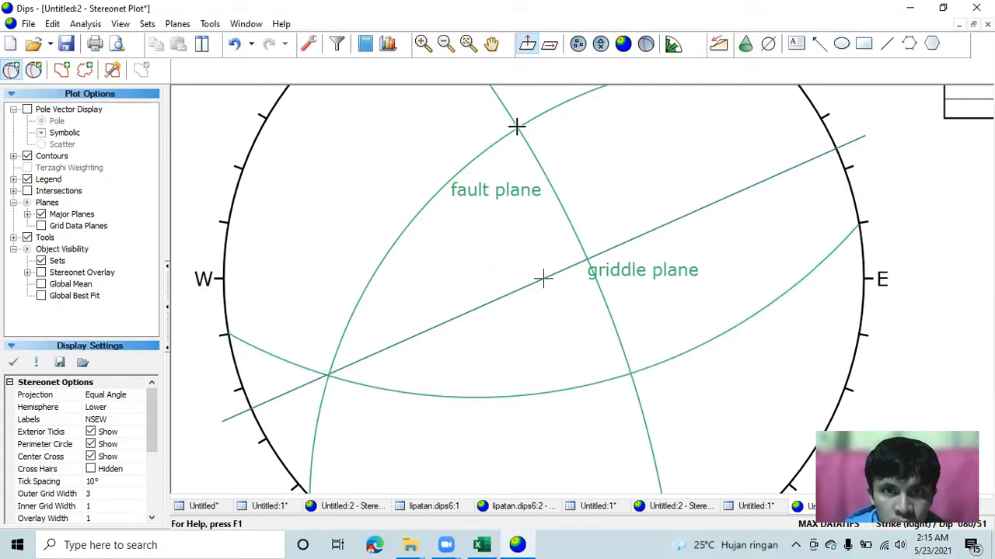
{"action": "left_click", "coordinate": [517, 126]}
{"action": "left_click", "coordinate": [525, 210]}
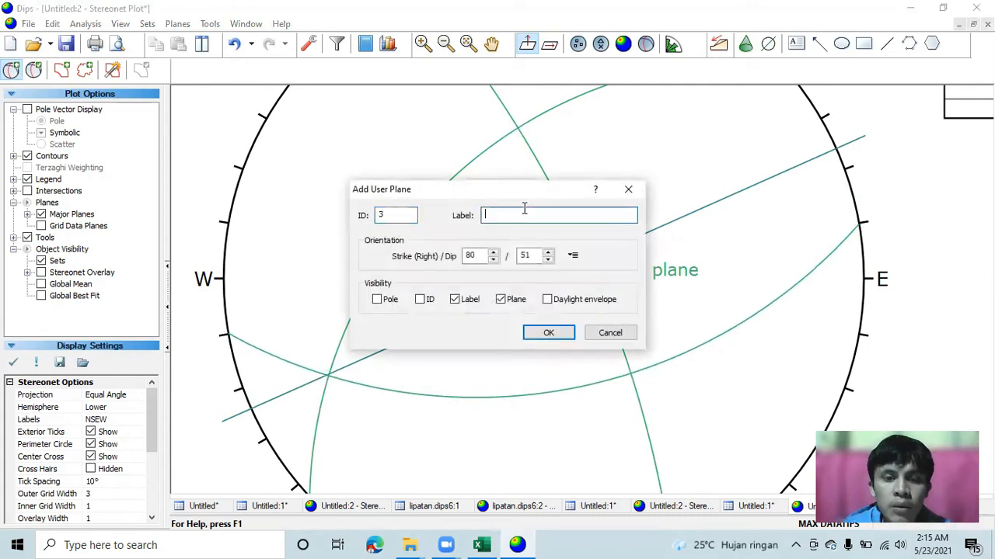
{"action": "type", "text": "sigma 2"}
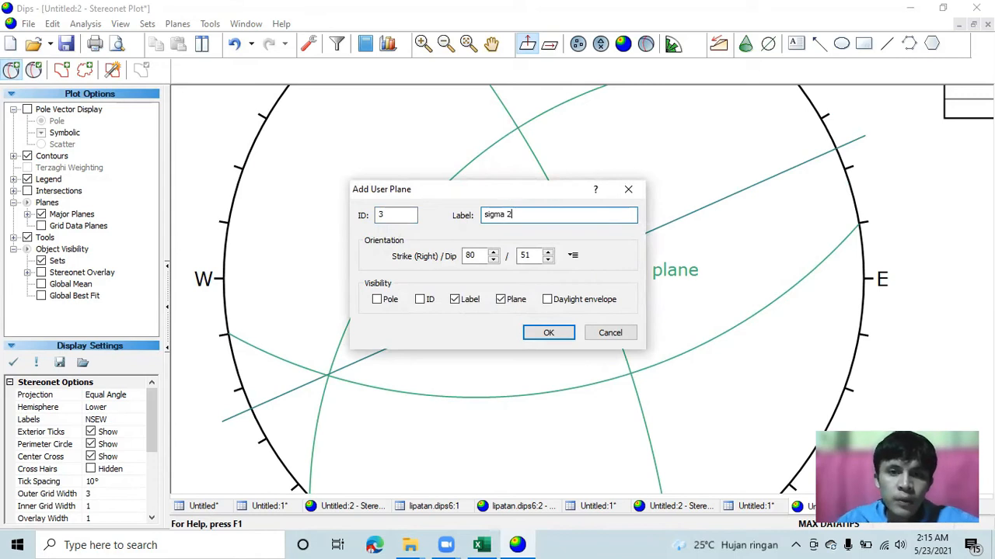
{"action": "left_click", "coordinate": [377, 300]}
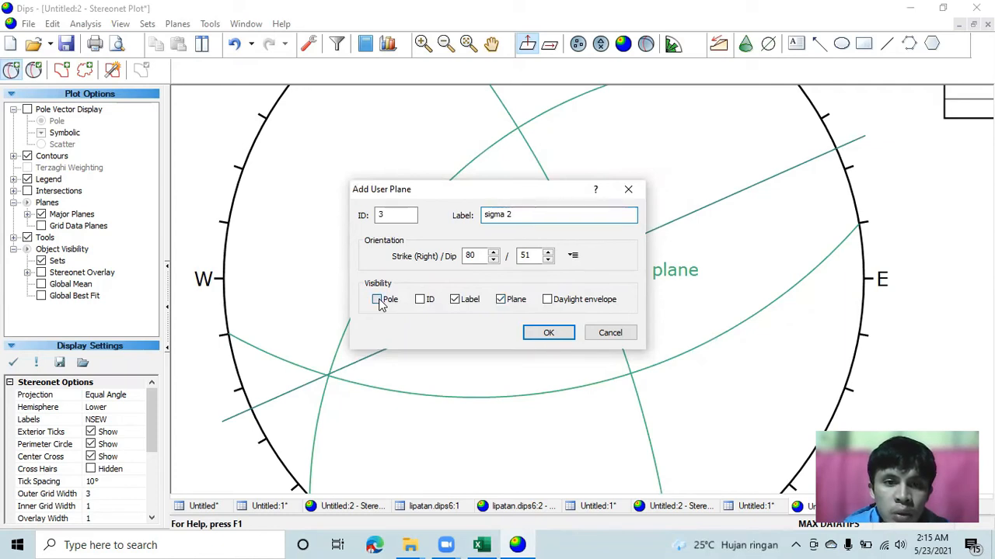
{"action": "left_click", "coordinate": [499, 300]}
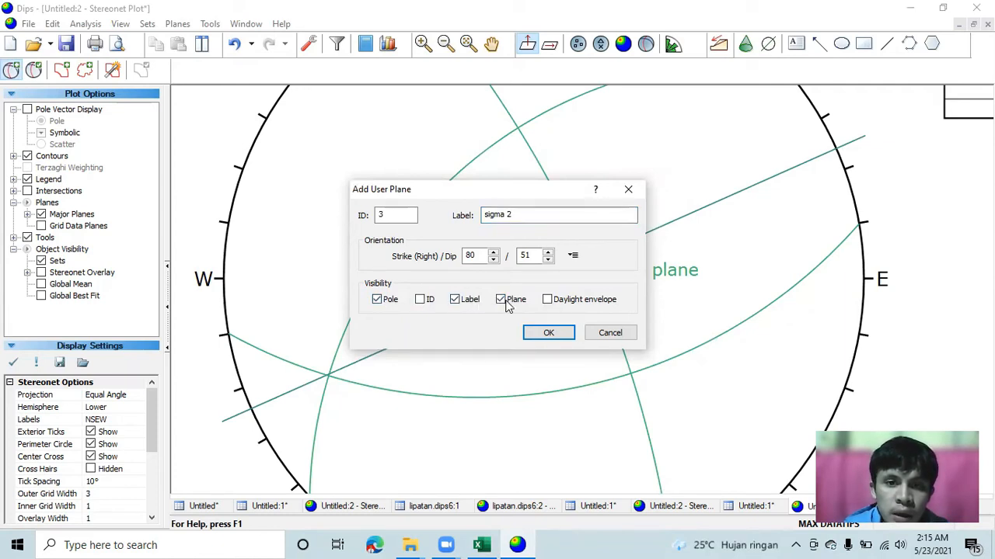
{"action": "left_click", "coordinate": [543, 333]}
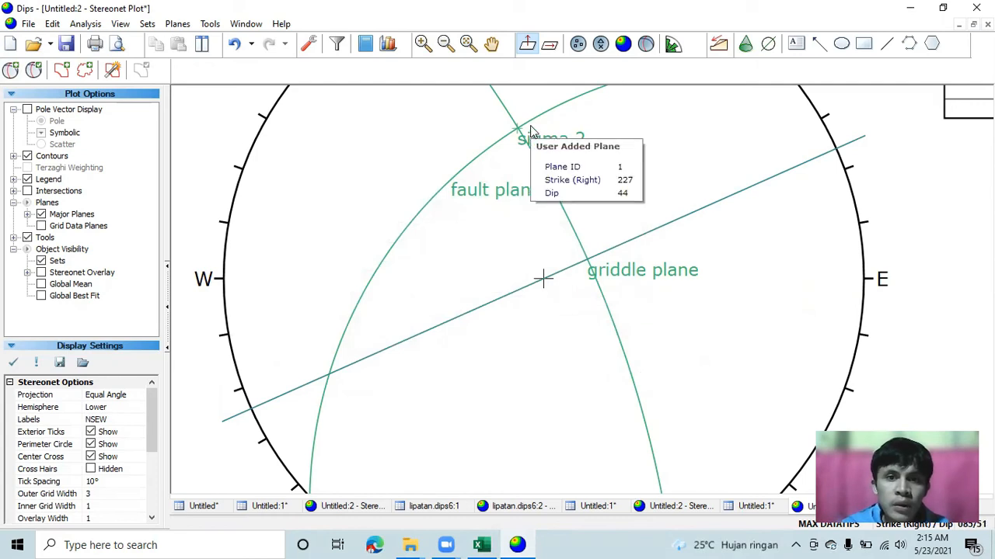
Step: Add an unlabelled user plane at strike 80 / dip 51 with its pole on sigma 2, showing the plane and hiding the pole
{"action": "scroll", "coordinate": [531, 165], "scroll_direction": "down", "scroll_amount": 2}
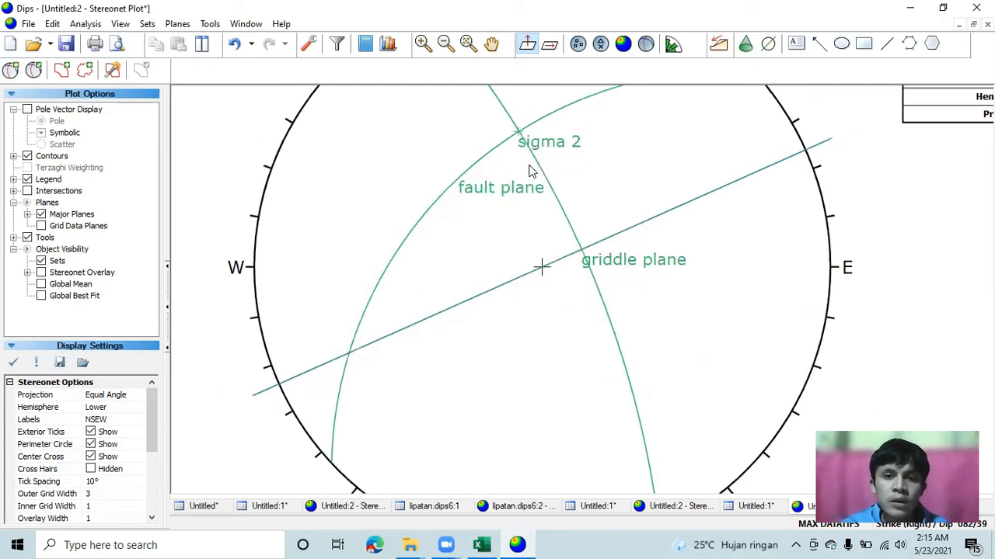
{"action": "scroll", "coordinate": [529, 170], "scroll_direction": "down", "scroll_amount": 1}
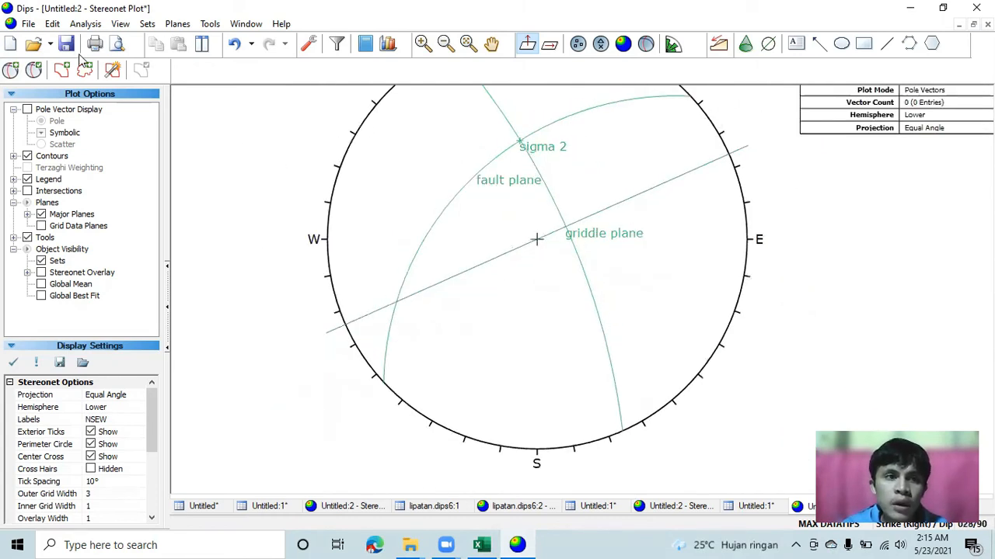
{"action": "left_click", "coordinate": [17, 69]}
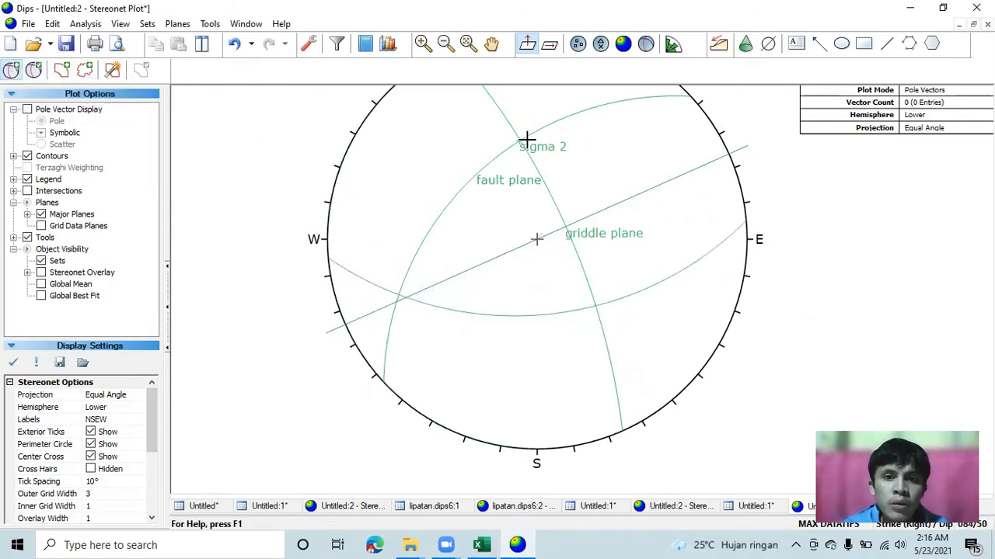
{"action": "scroll", "coordinate": [520, 138], "scroll_direction": "up", "scroll_amount": 3}
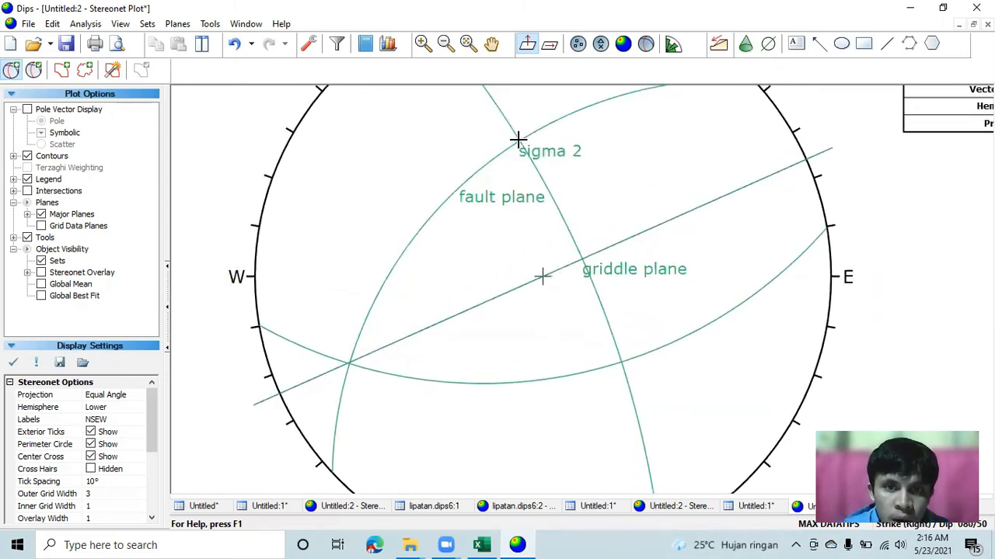
{"action": "left_click", "coordinate": [518, 139]}
{"action": "left_click", "coordinate": [514, 219]}
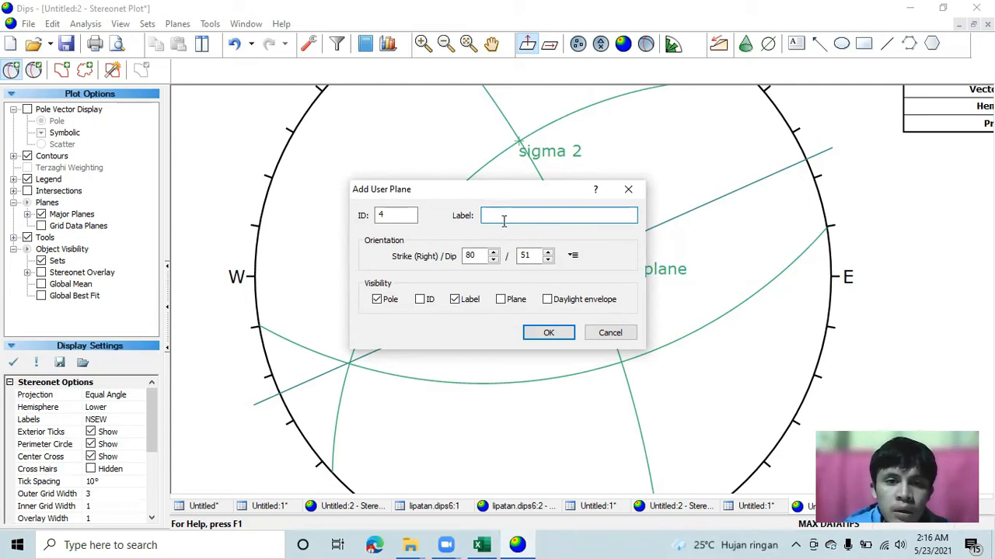
{"action": "left_click", "coordinate": [378, 300]}
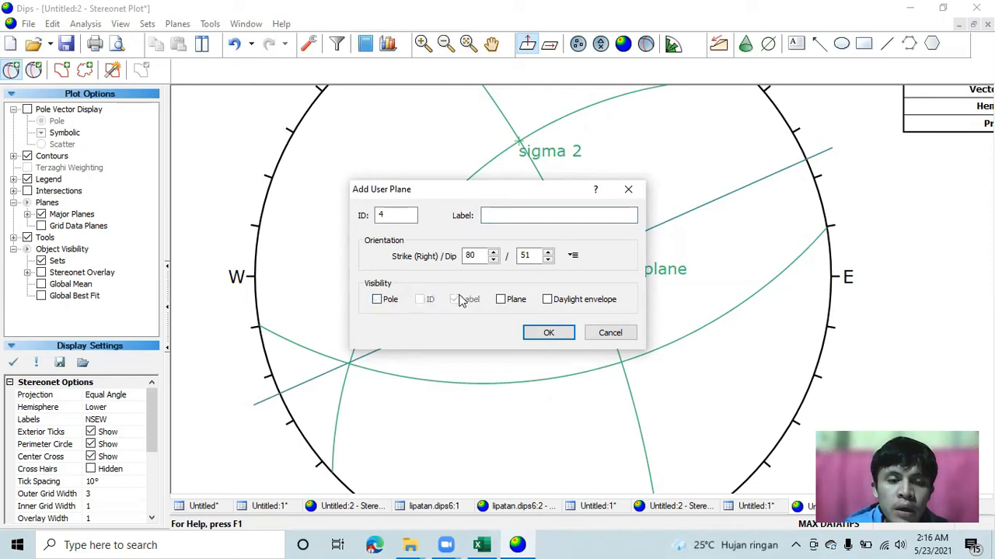
{"action": "left_click", "coordinate": [501, 300]}
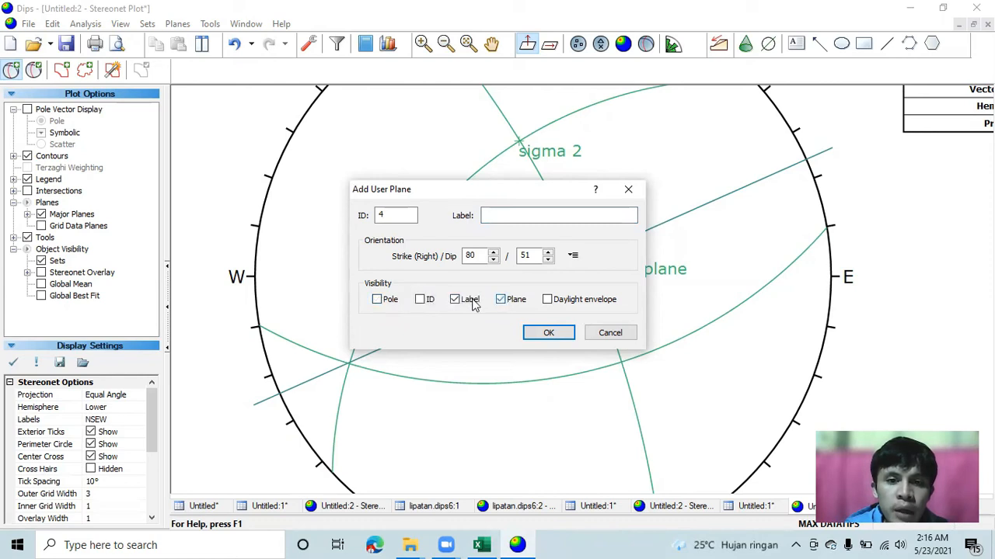
{"action": "left_click", "coordinate": [547, 332]}
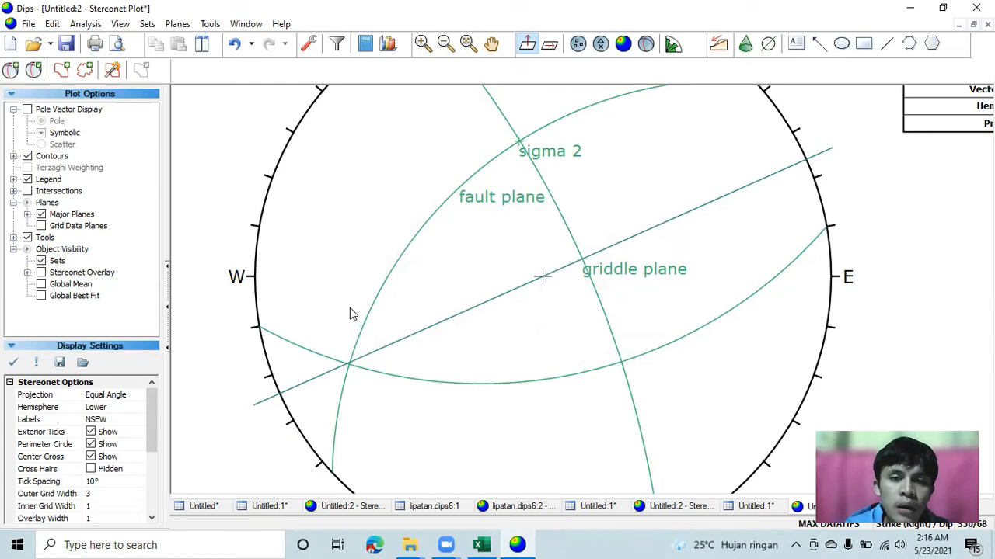
Step: Place a pitch grid along the great circle whose pole lies at sigma 2
{"action": "mouse_move", "coordinate": [362, 363]}
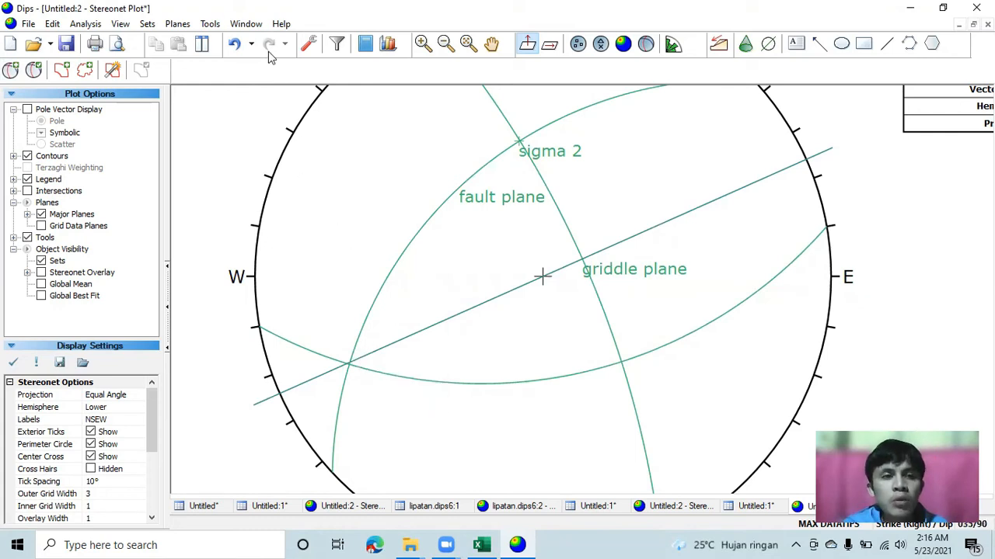
{"action": "left_click", "coordinate": [211, 24]}
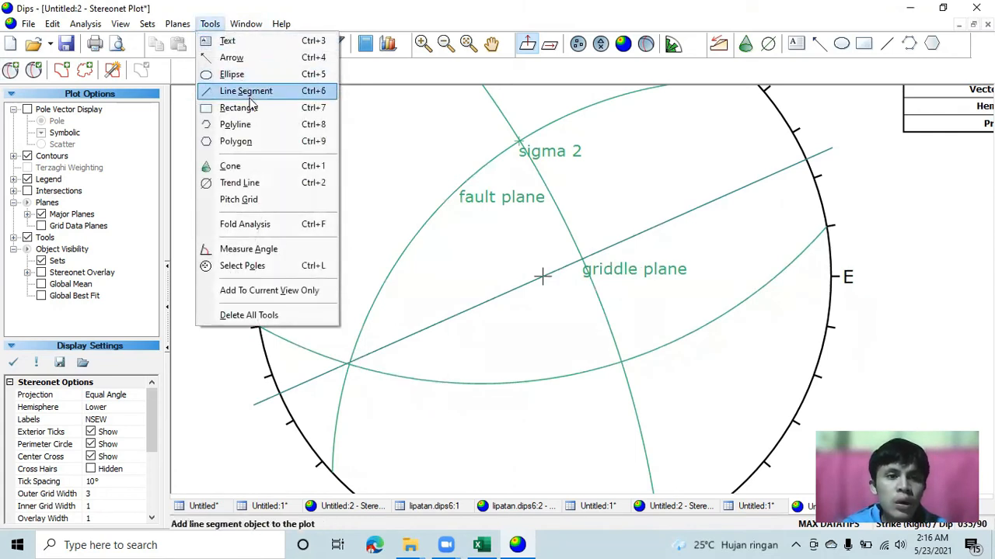
{"action": "left_click", "coordinate": [264, 203]}
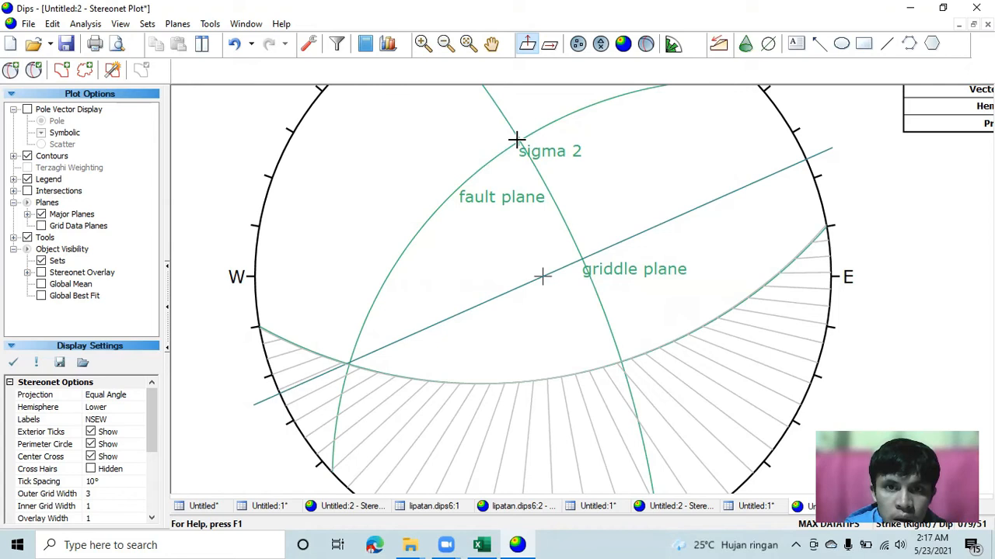
{"action": "scroll", "coordinate": [516, 140], "scroll_direction": "up", "scroll_amount": 1}
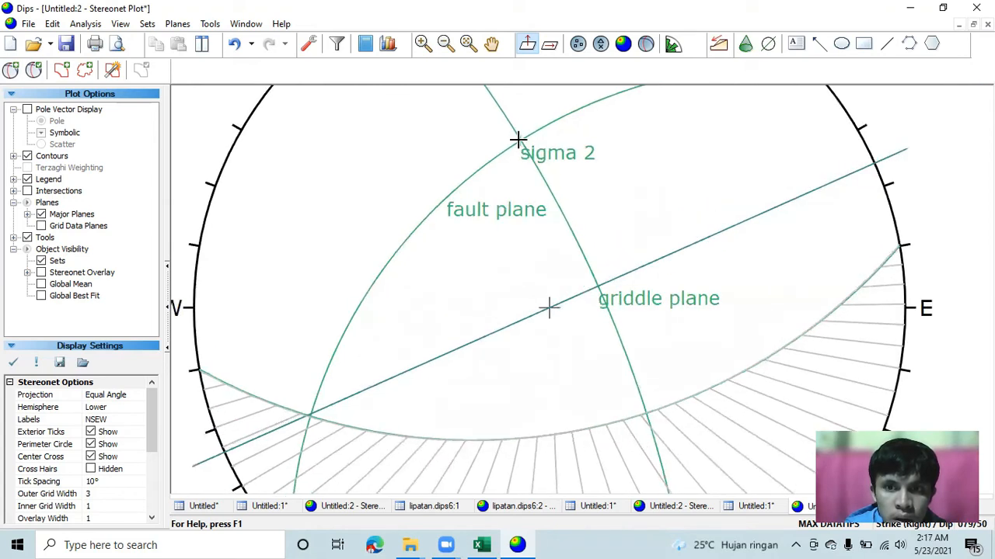
{"action": "scroll", "coordinate": [561, 317], "scroll_direction": "down", "scroll_amount": 1}
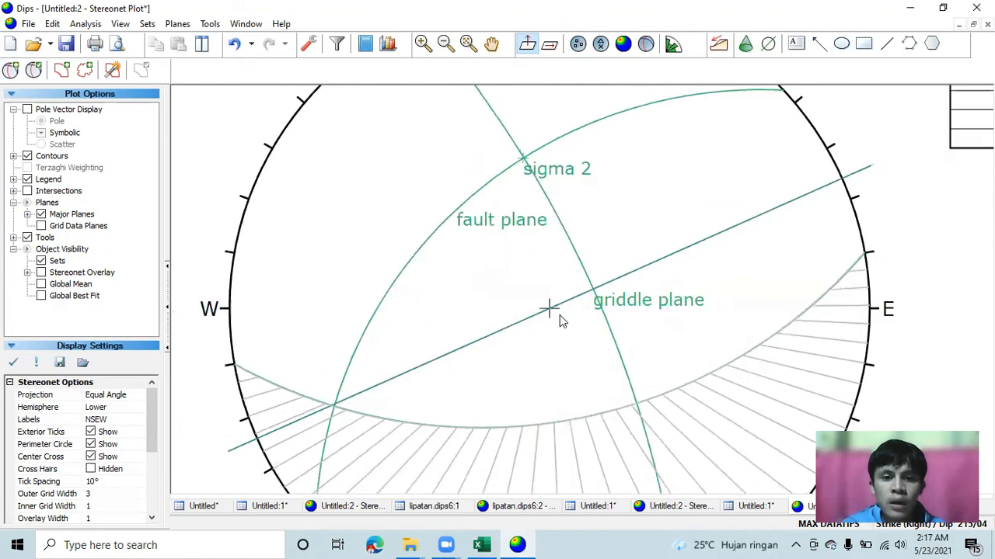
Step: Add "sigma 1" at strike 311 / dip 52 on the pitch-gridded great circle, showing its pole and label but not its plane
{"action": "scroll", "coordinate": [561, 317], "scroll_direction": "down", "scroll_amount": 1}
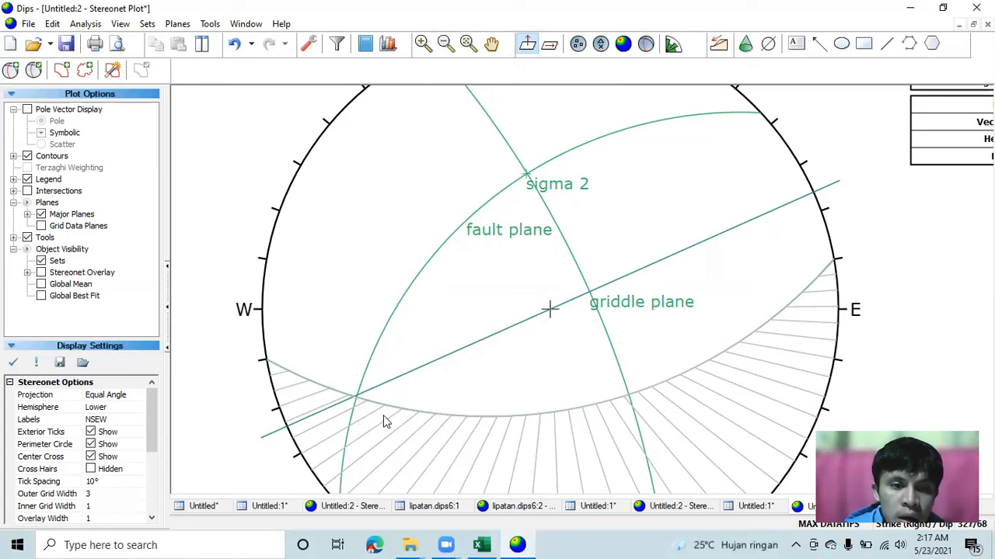
{"action": "scroll", "coordinate": [379, 417], "scroll_direction": "up", "scroll_amount": 1}
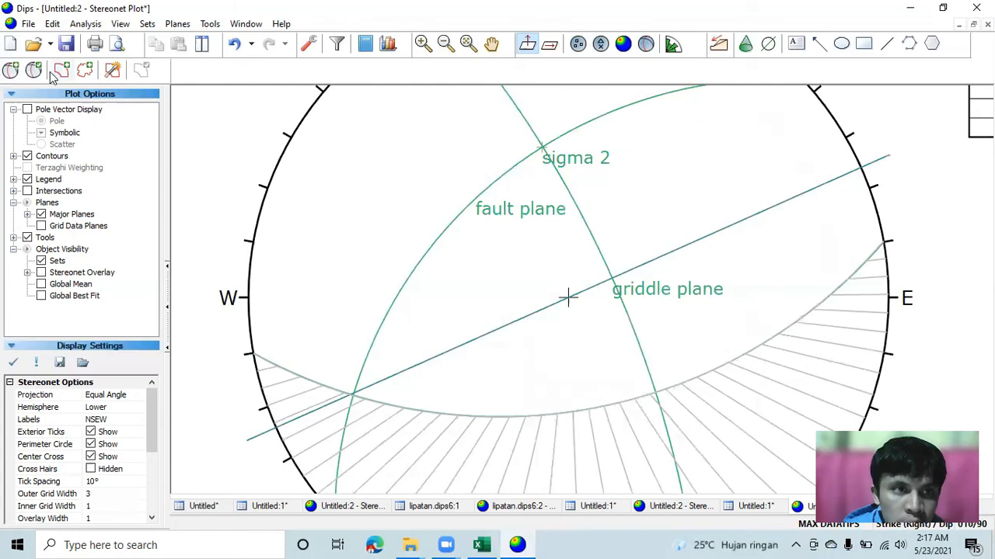
{"action": "left_click", "coordinate": [14, 72]}
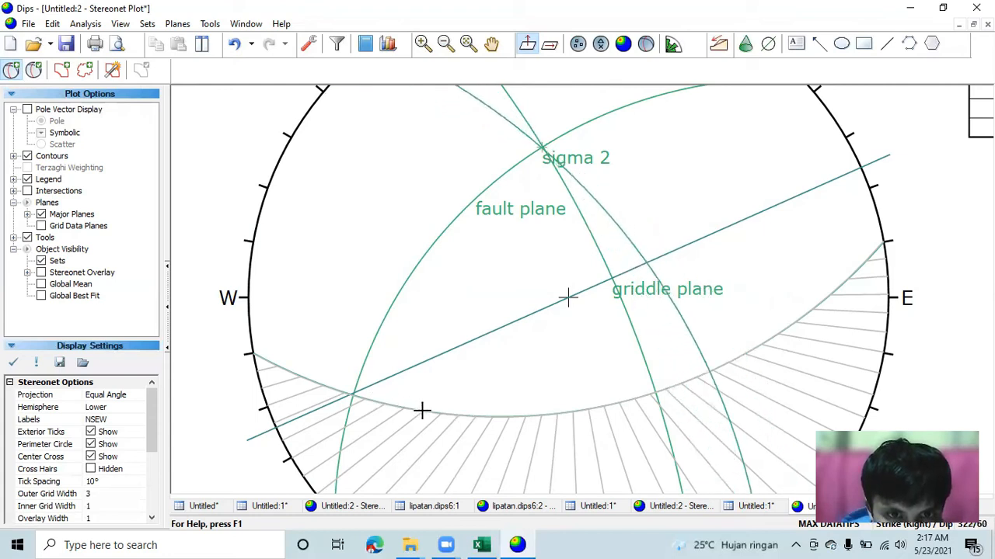
{"action": "left_click", "coordinate": [463, 418]}
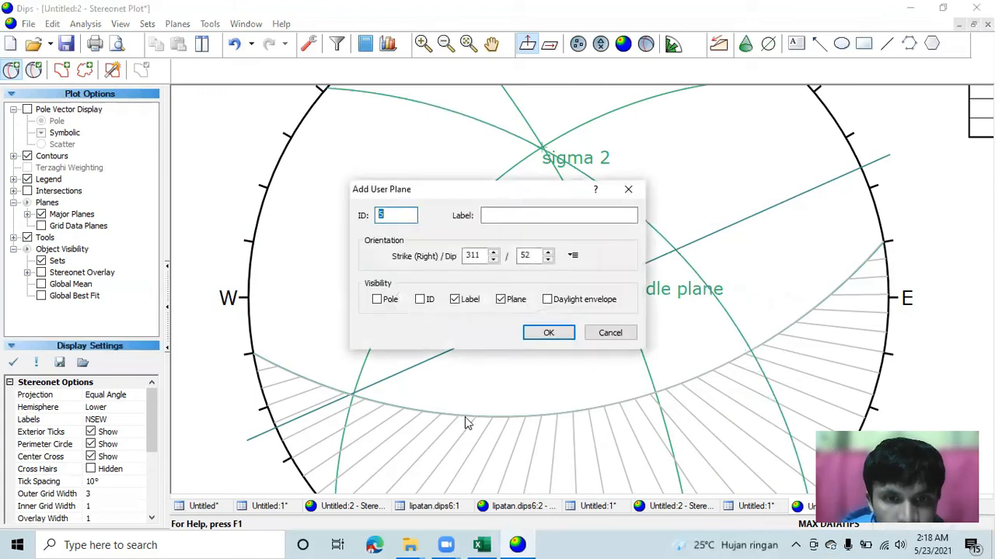
{"action": "left_click", "coordinate": [520, 215]}
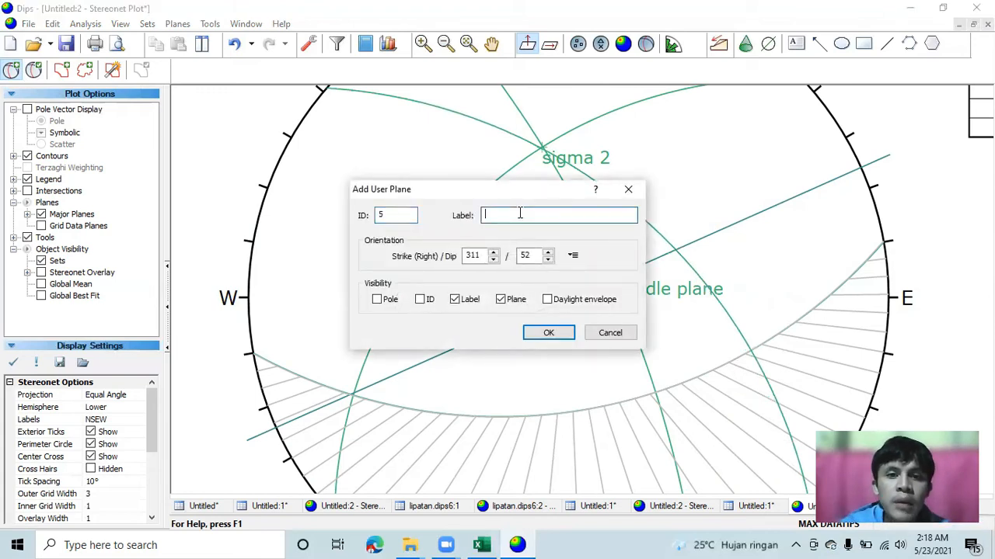
{"action": "type", "text": "sigma 1"}
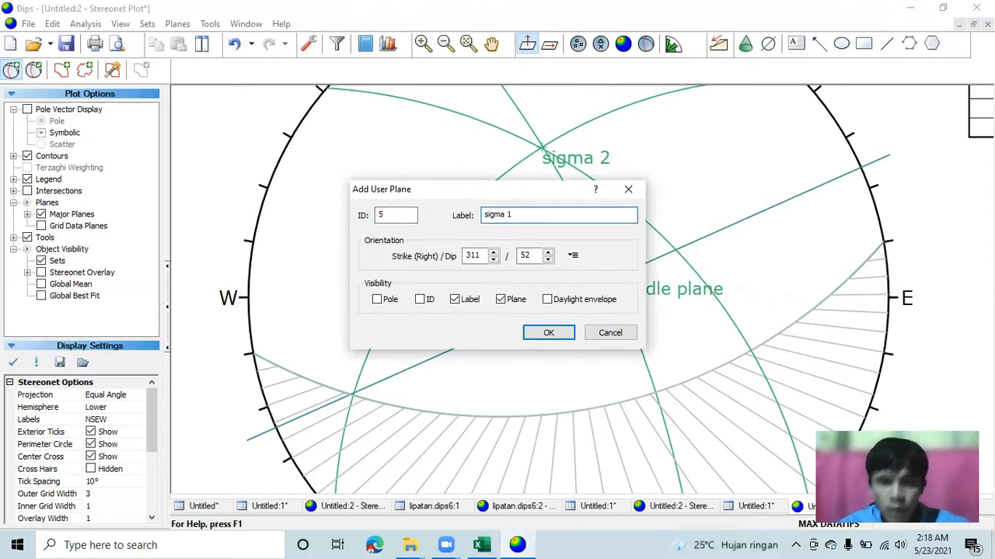
{"action": "left_click", "coordinate": [500, 300]}
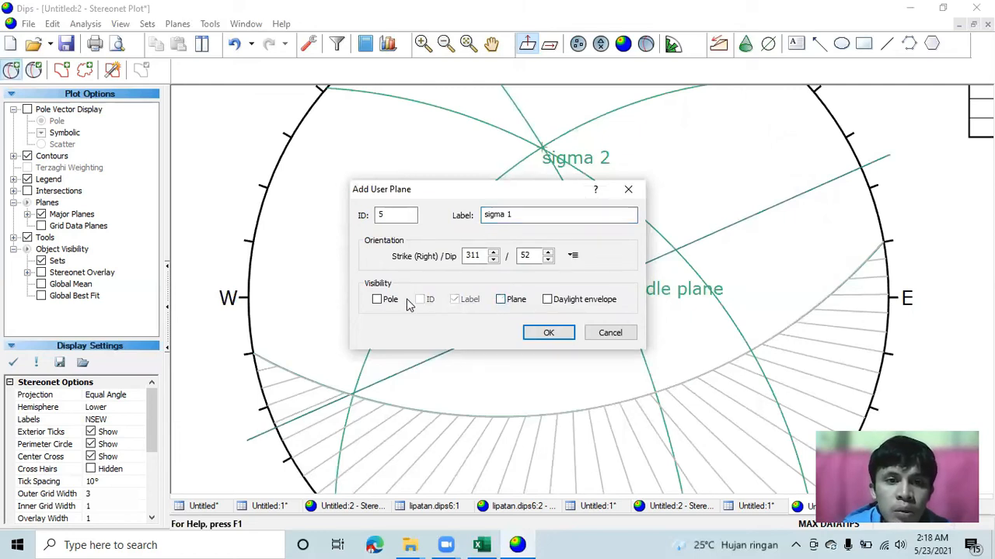
{"action": "left_click", "coordinate": [377, 299]}
{"action": "left_click", "coordinate": [548, 332]}
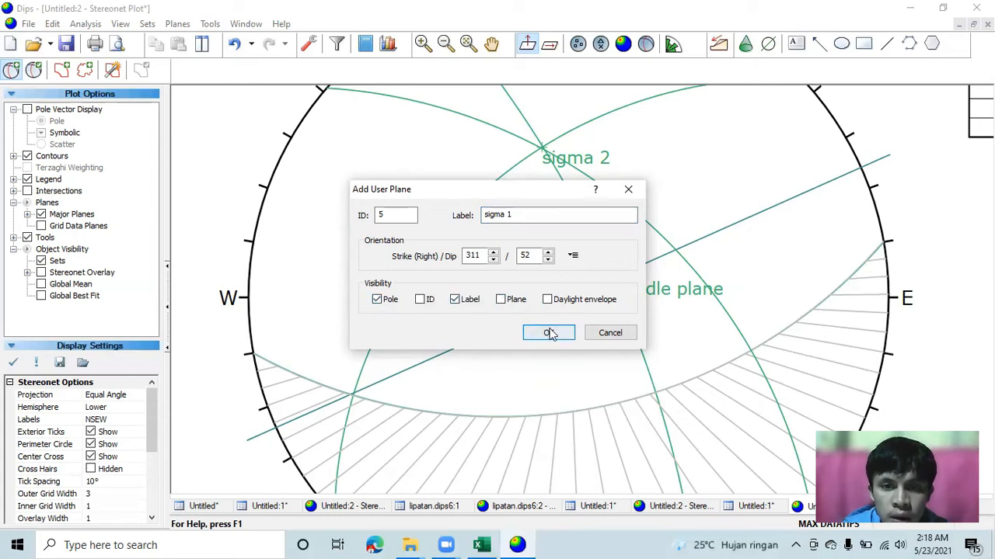
{"action": "left_click", "coordinate": [549, 333]}
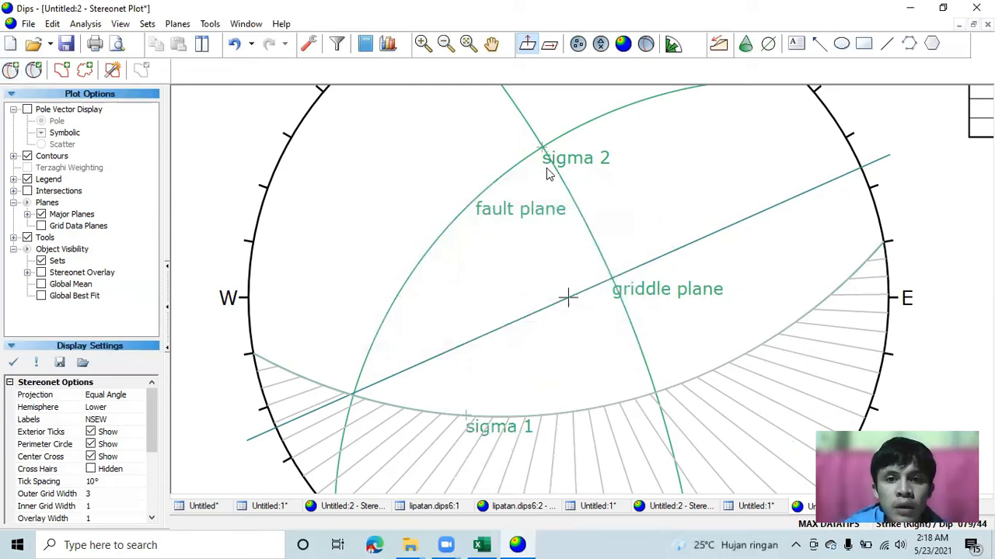
Step: Add "sigma 3" at strike 196 / dip 62 on the eastern part of the pitch-gridded great circle, showing only its pole and label
{"action": "mouse_move", "coordinate": [556, 167]}
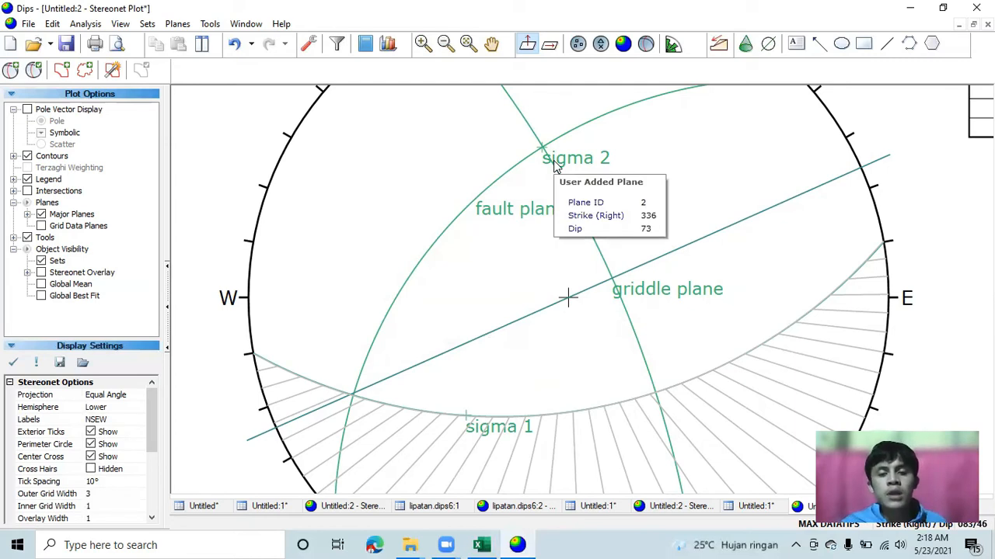
{"action": "scroll", "coordinate": [539, 195], "scroll_direction": "down", "scroll_amount": 2}
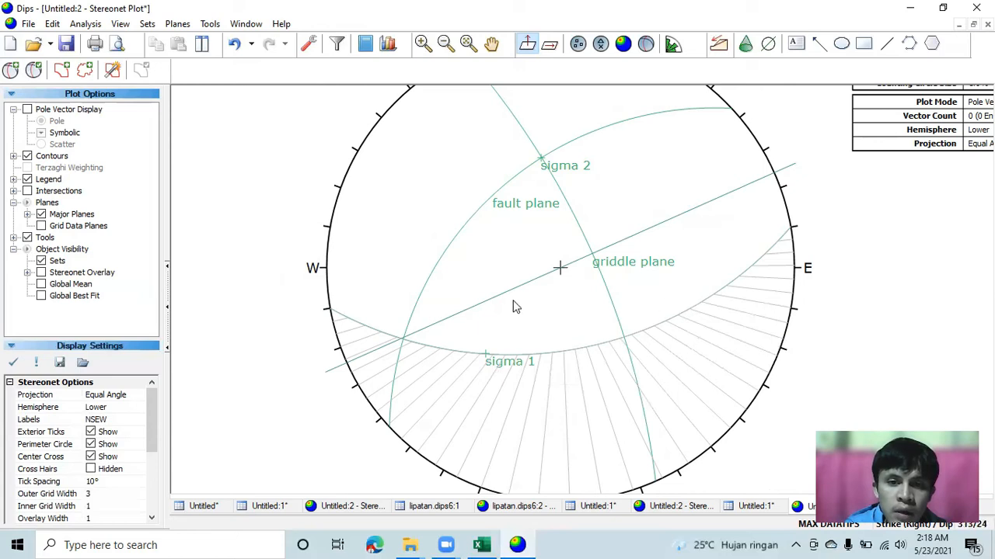
{"action": "left_click", "coordinate": [15, 70]}
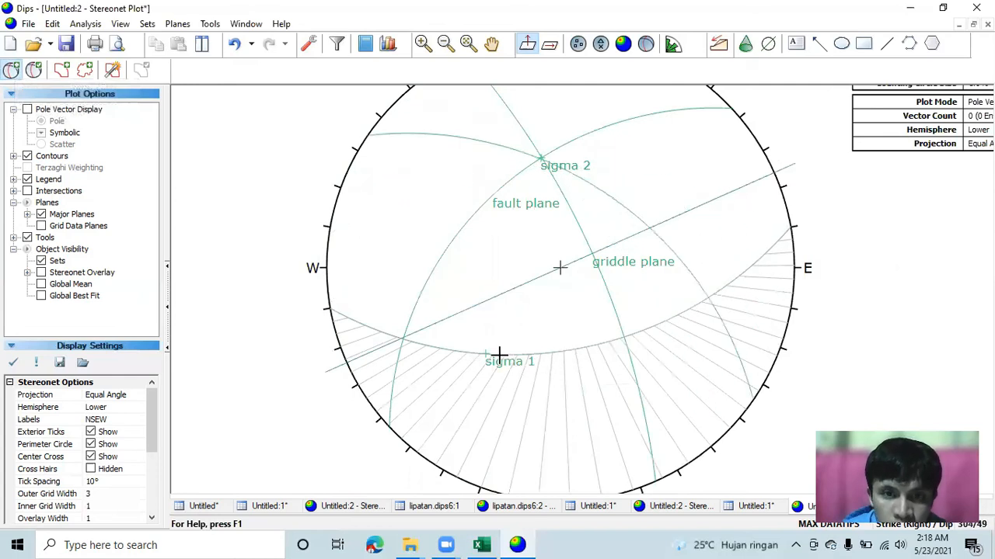
{"action": "scroll", "coordinate": [499, 355], "scroll_direction": "down", "scroll_amount": 1}
{"action": "scroll", "coordinate": [499, 355], "scroll_direction": "up", "scroll_amount": 2}
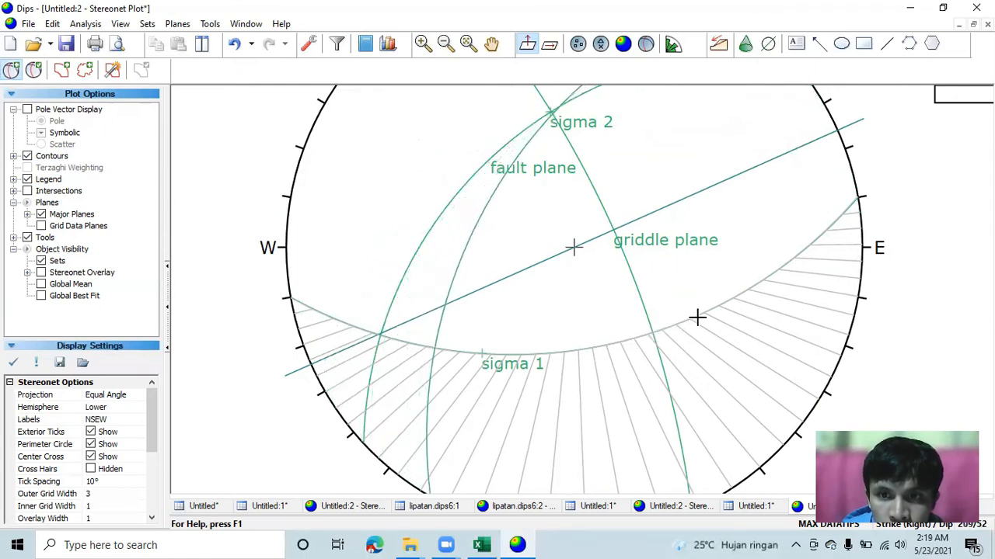
{"action": "left_click", "coordinate": [740, 294]}
{"action": "left_click", "coordinate": [549, 217]}
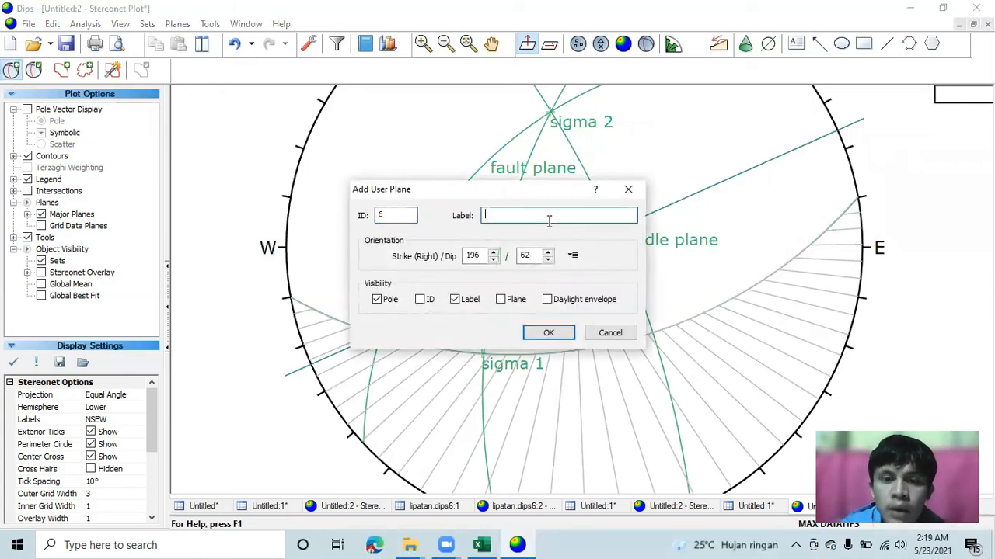
{"action": "type", "text": "sigma 3"}
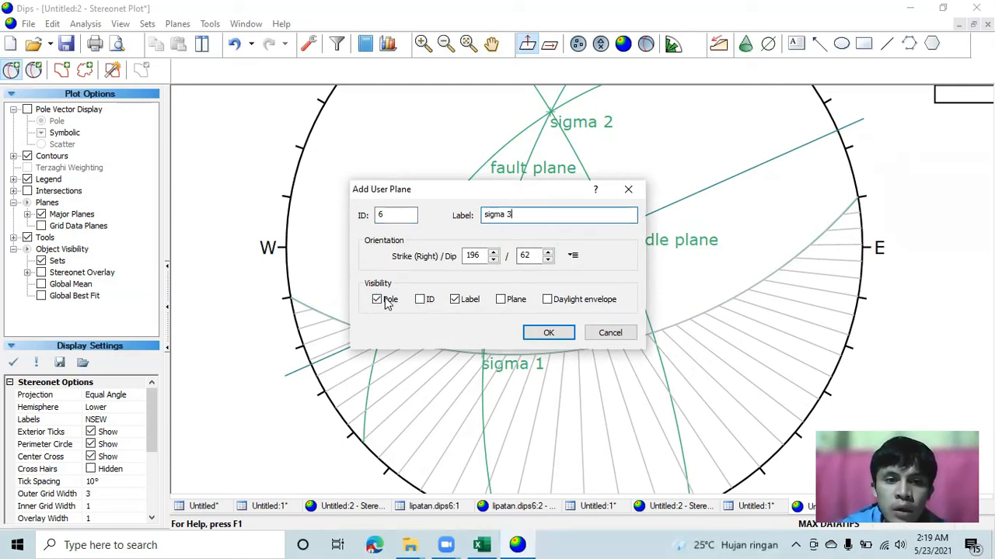
{"action": "left_click", "coordinate": [549, 334]}
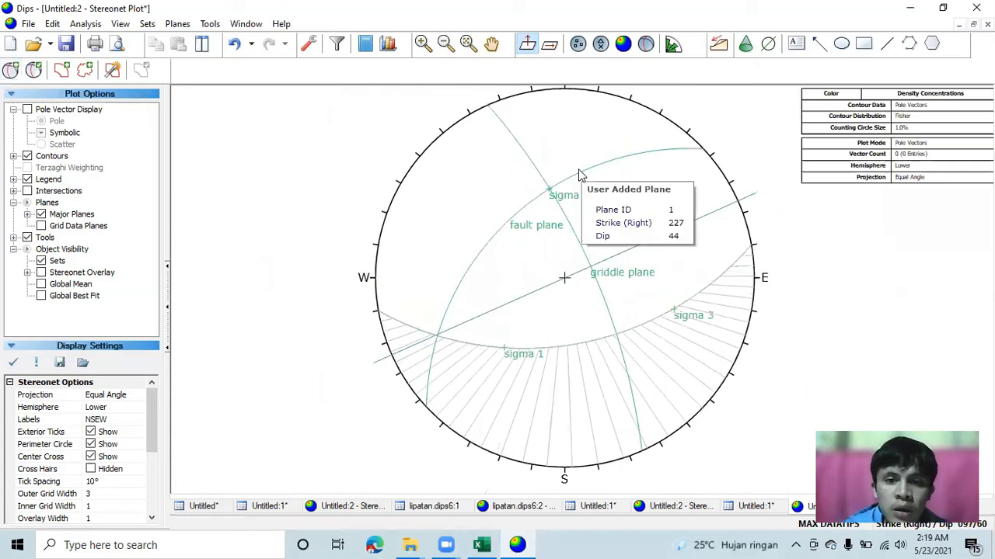
Step: Edit the user planes to colour the fault plane red and the griddle plane blue
{"action": "left_click", "coordinate": [34, 70]}
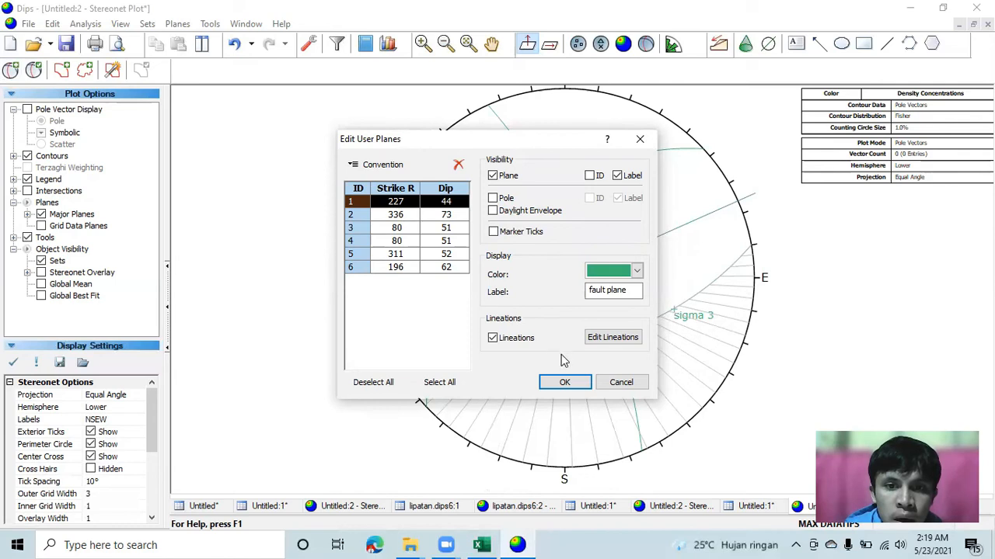
{"action": "left_click", "coordinate": [636, 272]}
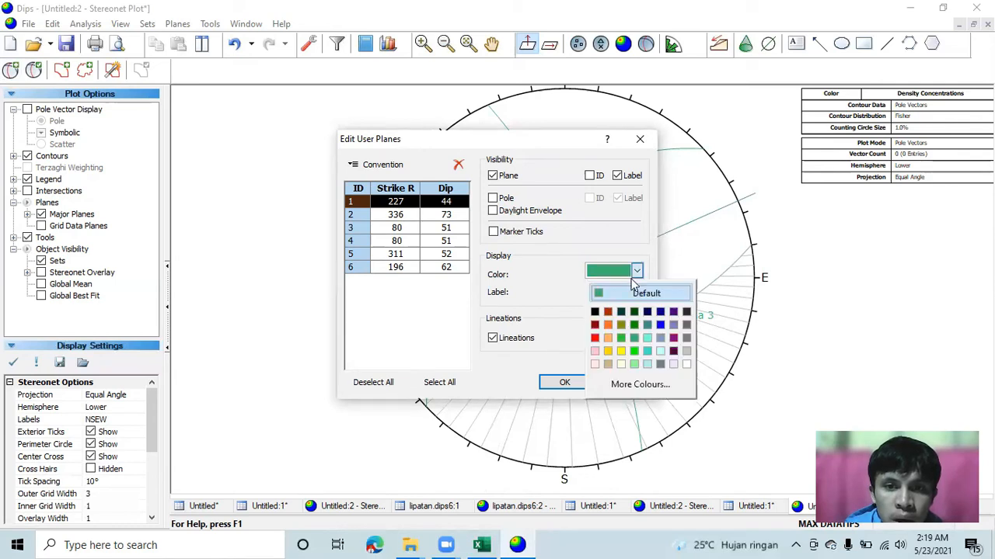
{"action": "left_click", "coordinate": [595, 338]}
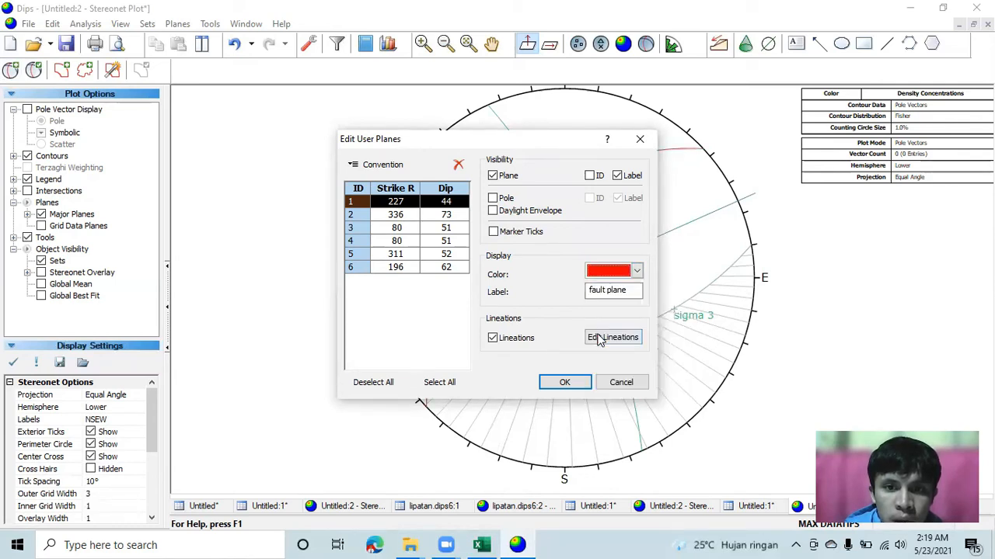
{"action": "left_click", "coordinate": [410, 215]}
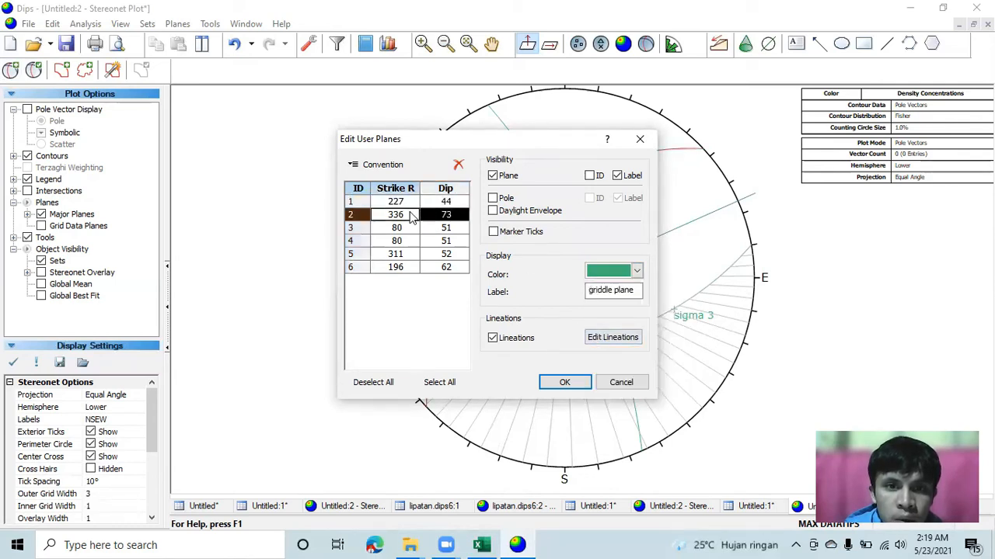
{"action": "left_click", "coordinate": [636, 271]}
{"action": "left_click", "coordinate": [659, 325]}
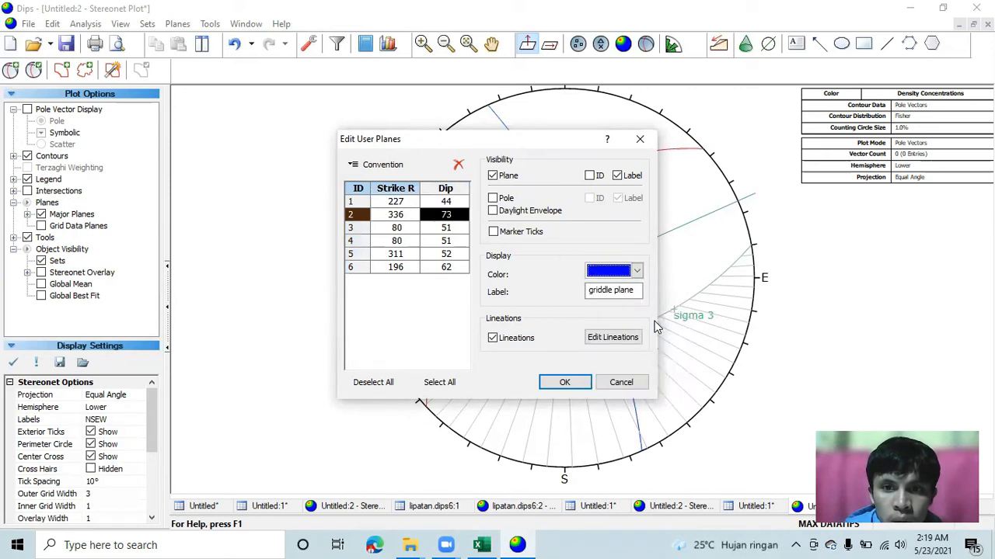
Step: Colour the sigma 2, sigma 1 and sigma 3 poles black and apply the user plane edits
{"action": "left_click", "coordinate": [392, 227]}
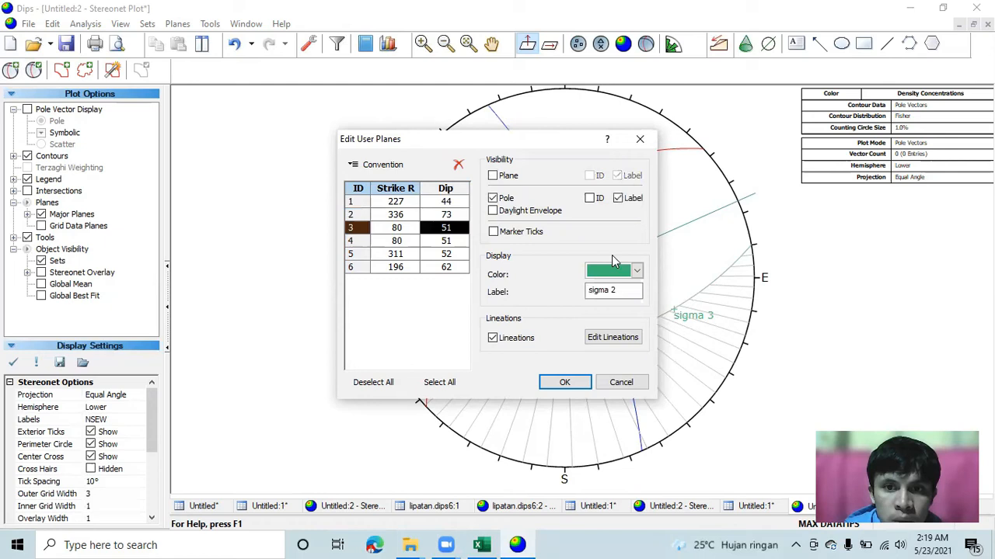
{"action": "left_click", "coordinate": [636, 272]}
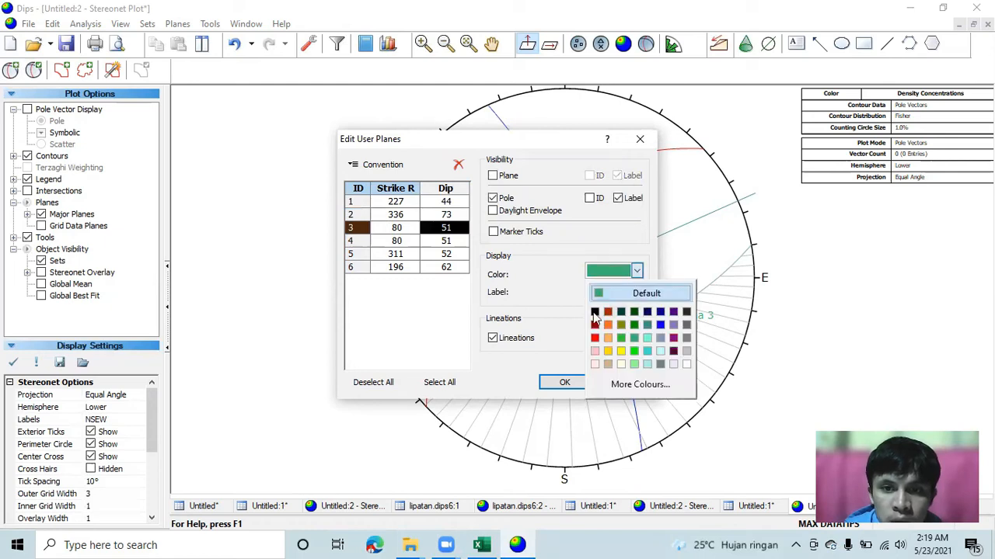
{"action": "left_click", "coordinate": [593, 312]}
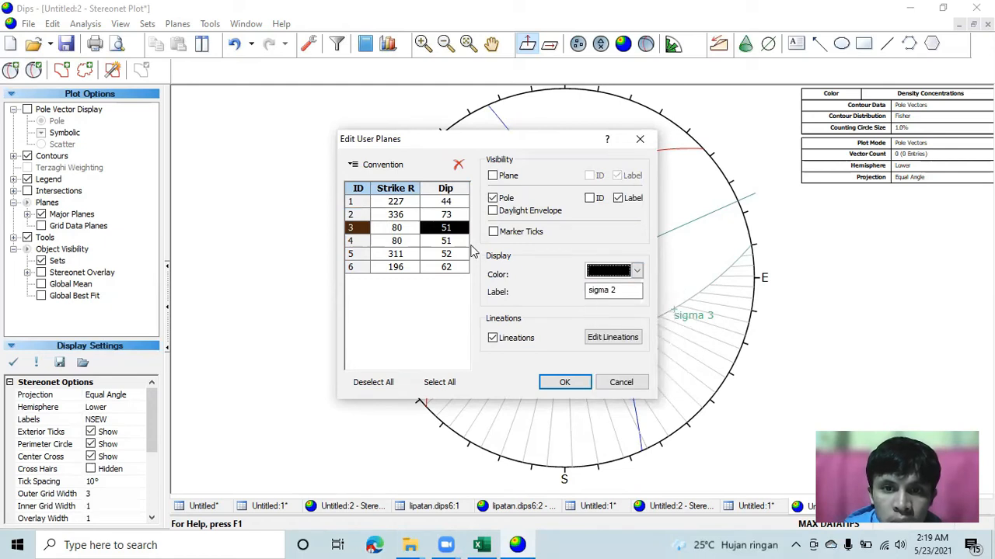
{"action": "left_click", "coordinate": [404, 242]}
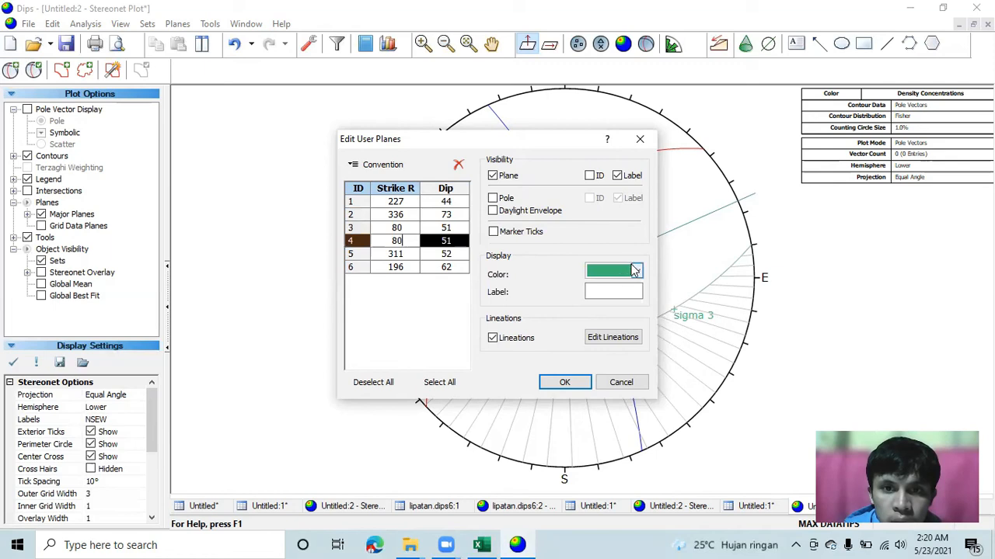
{"action": "left_click", "coordinate": [401, 254]}
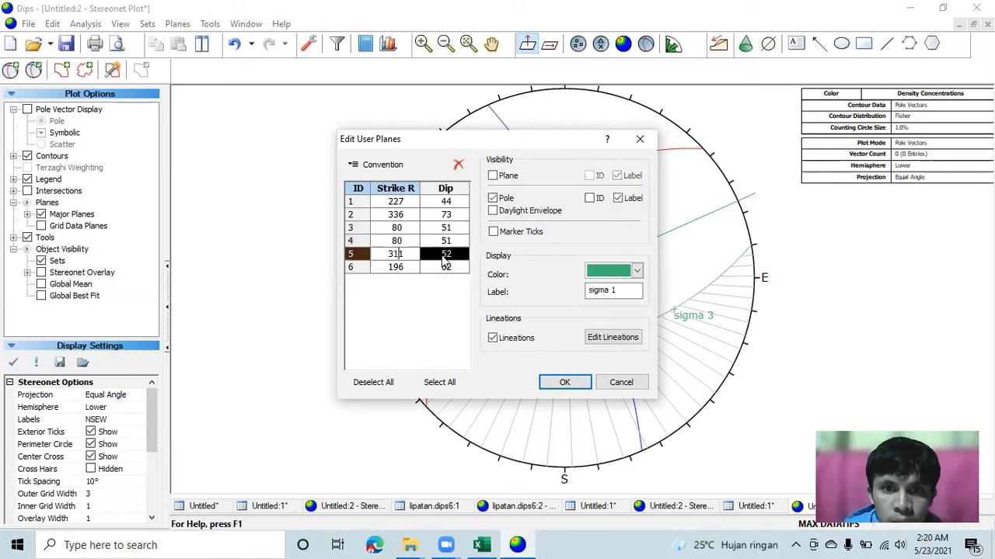
{"action": "left_click", "coordinate": [637, 272]}
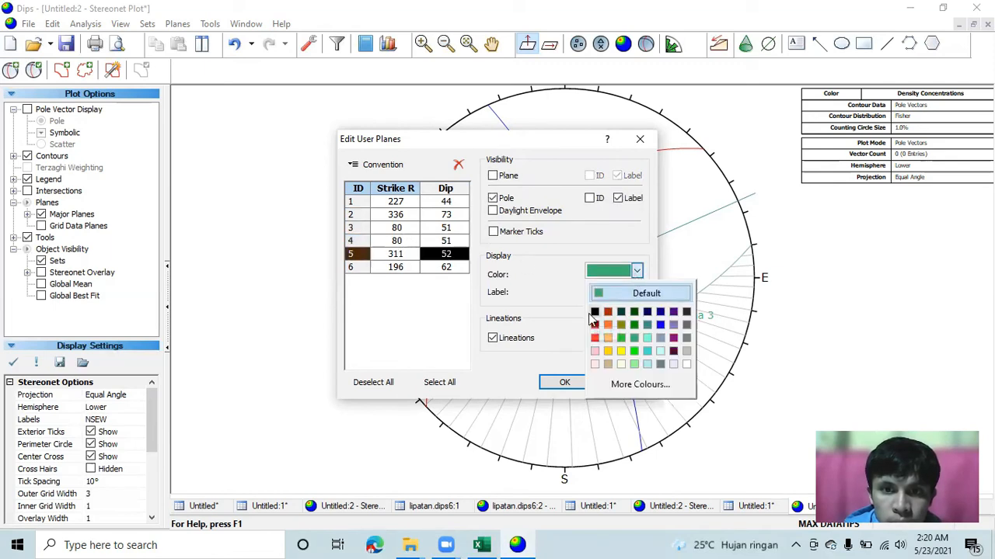
{"action": "left_click", "coordinate": [592, 313]}
{"action": "left_click", "coordinate": [420, 267]}
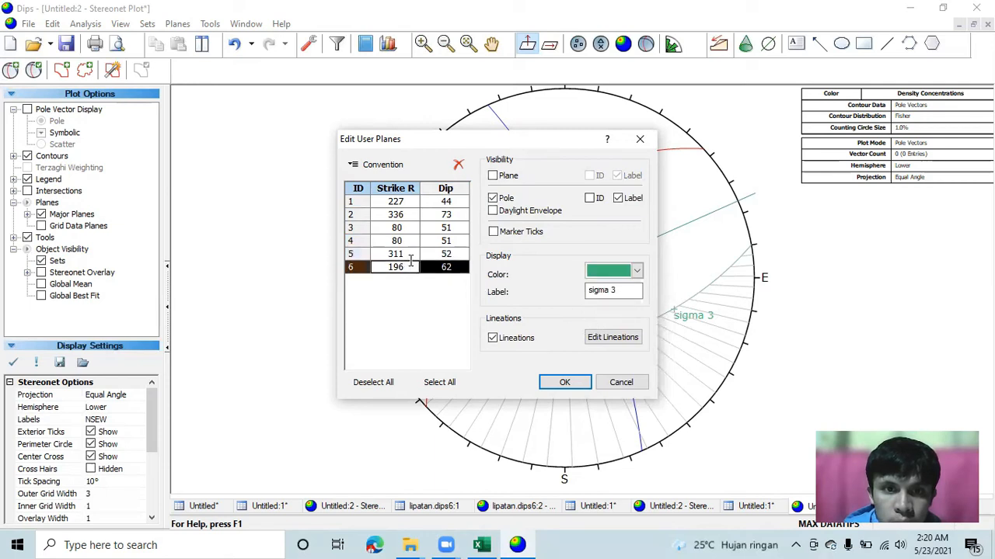
{"action": "left_click", "coordinate": [637, 270]}
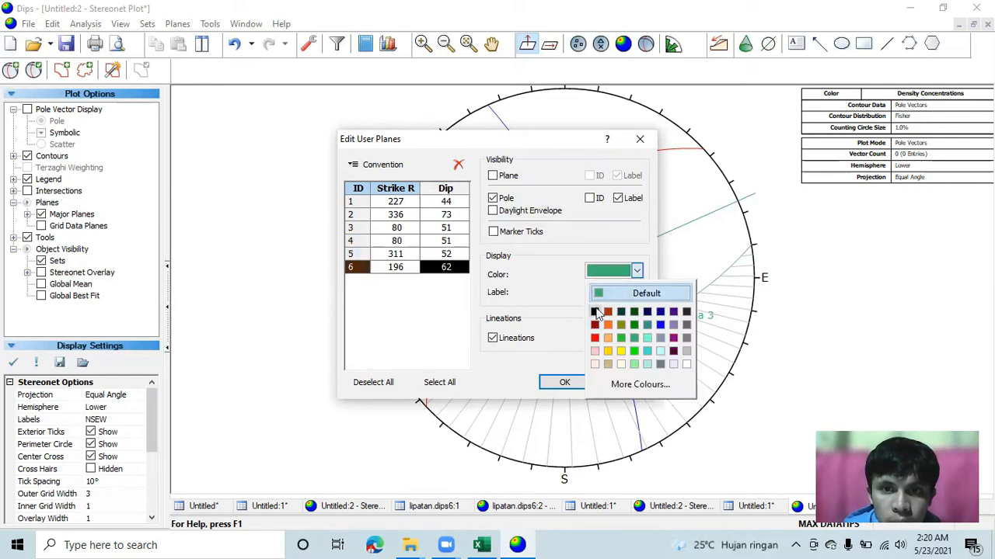
{"action": "left_click", "coordinate": [595, 312]}
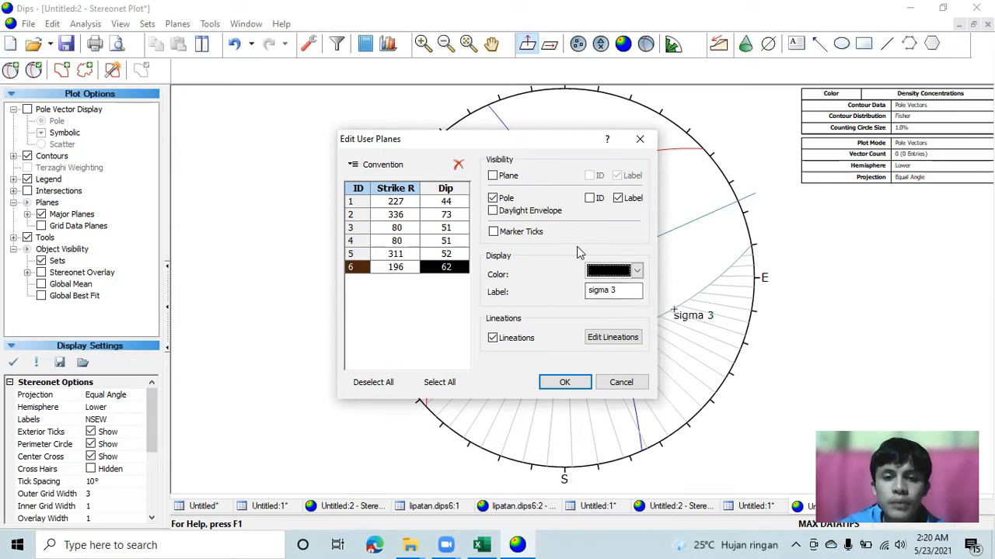
{"action": "left_click", "coordinate": [566, 382]}
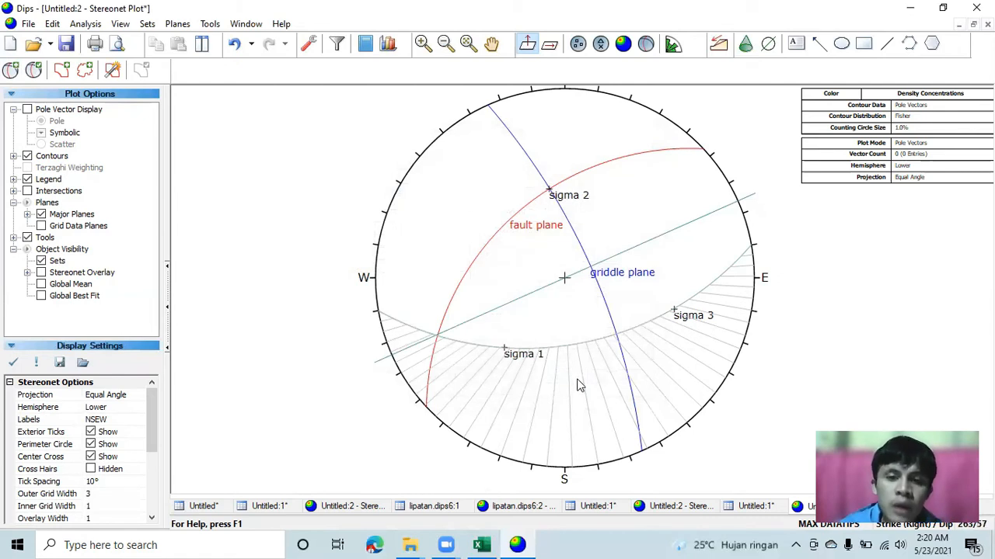
Step: Delete all drawing tools, including the pitch grid and straight line, and hide the stereonet's legend
{"action": "left_click", "coordinate": [208, 25]}
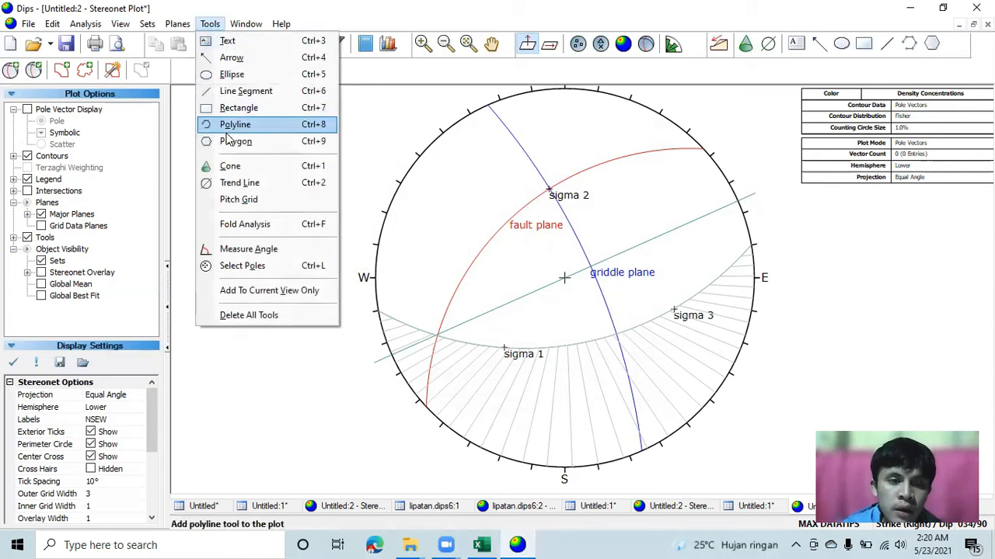
{"action": "left_click", "coordinate": [257, 318]}
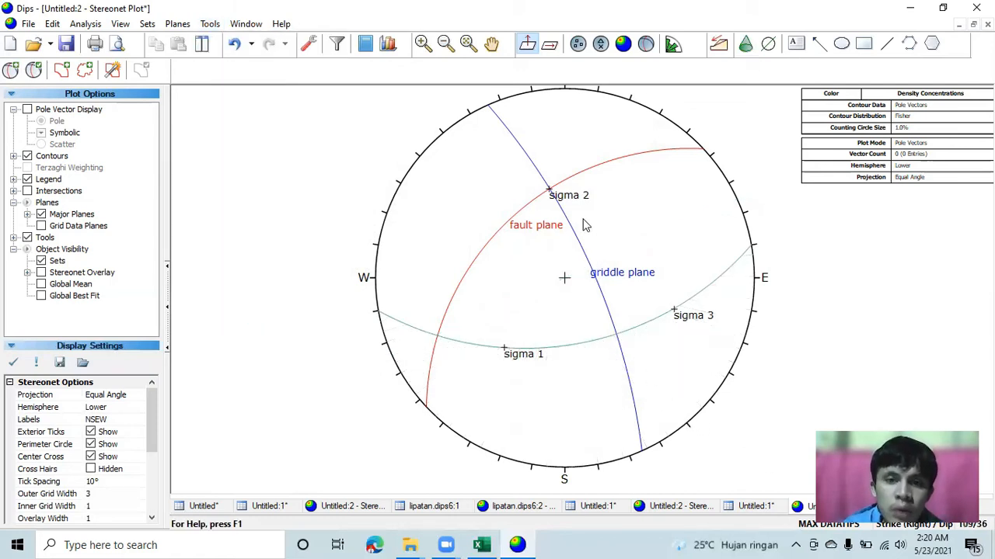
{"action": "mouse_move", "coordinate": [556, 200]}
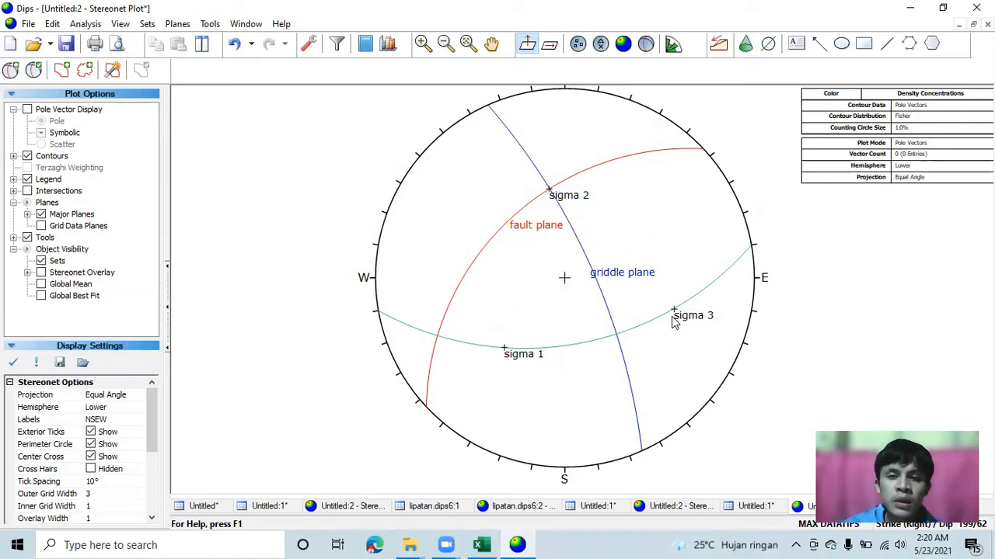
{"action": "left_click", "coordinate": [28, 179]}
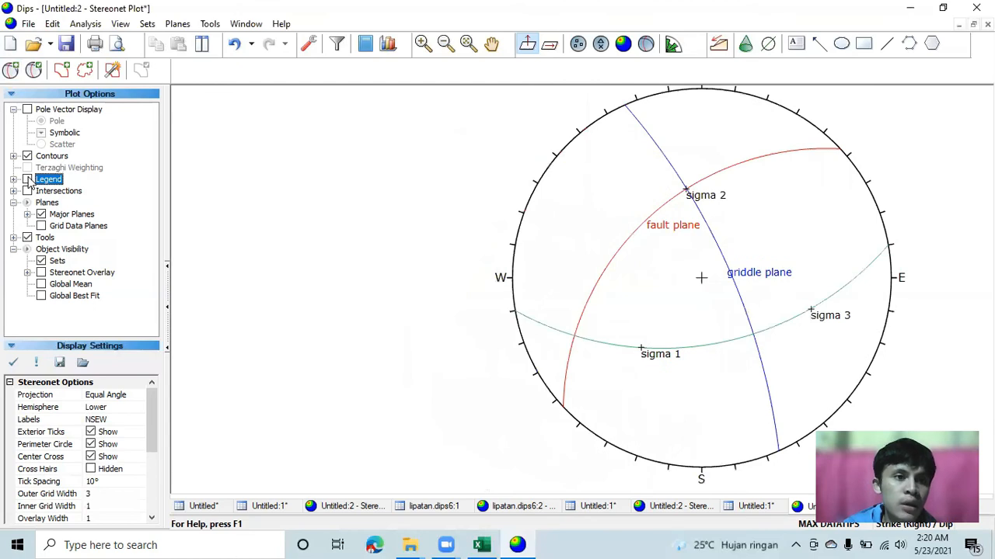
Step: Show the stereonet's legend and switch the orientation format to Trend / Plunge to inspect the user planes' values
{"action": "left_click", "coordinate": [27, 180]}
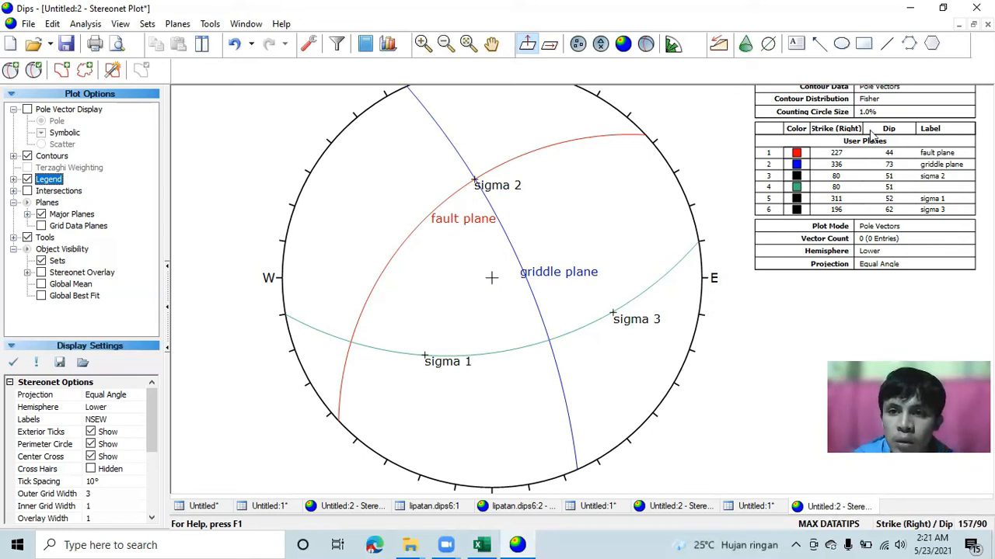
{"action": "left_click", "coordinate": [918, 526]}
{"action": "left_click", "coordinate": [917, 524]}
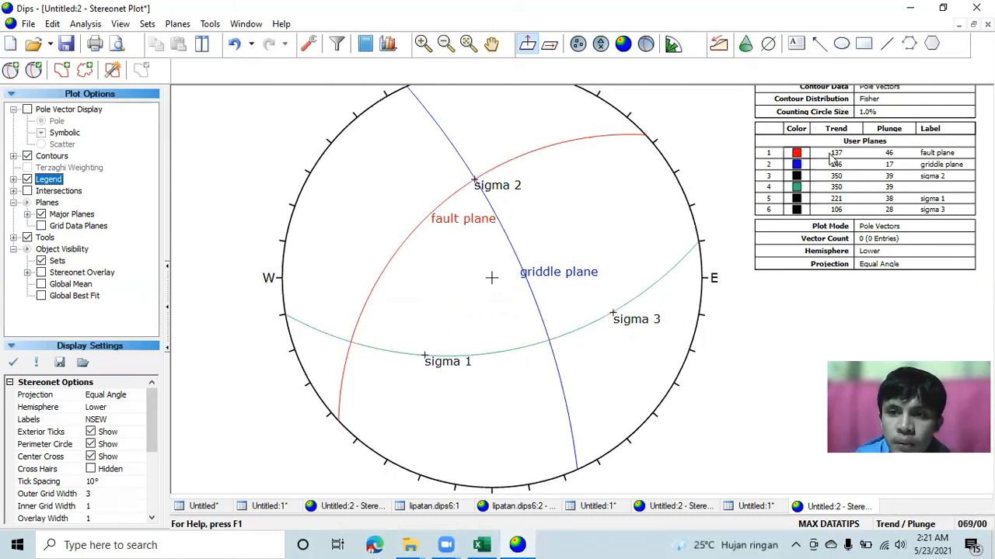
{"action": "scroll", "coordinate": [862, 156], "scroll_direction": "down", "scroll_amount": 1}
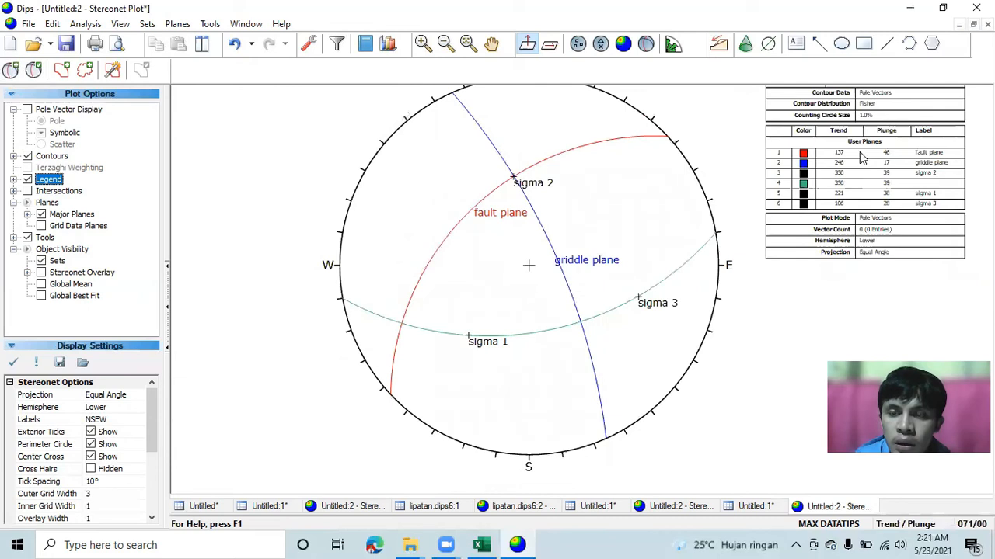
{"action": "scroll", "coordinate": [863, 156], "scroll_direction": "up", "scroll_amount": 1}
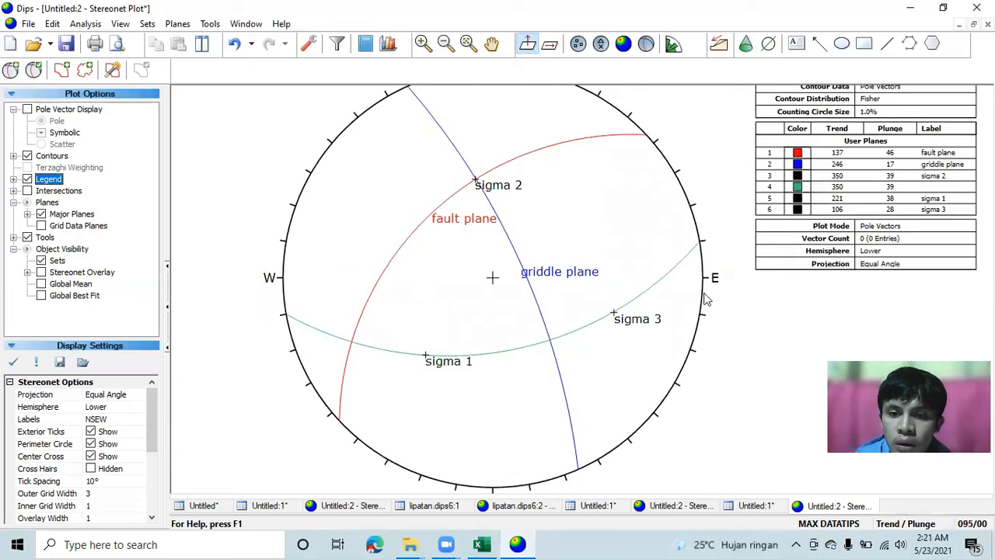
{"action": "left_click", "coordinate": [491, 44]}
{"action": "left_click_drag", "start_coordinate": [633, 160], "coordinate": [597, 188]}
{"action": "scroll", "coordinate": [597, 188], "scroll_direction": "down", "scroll_amount": 1}
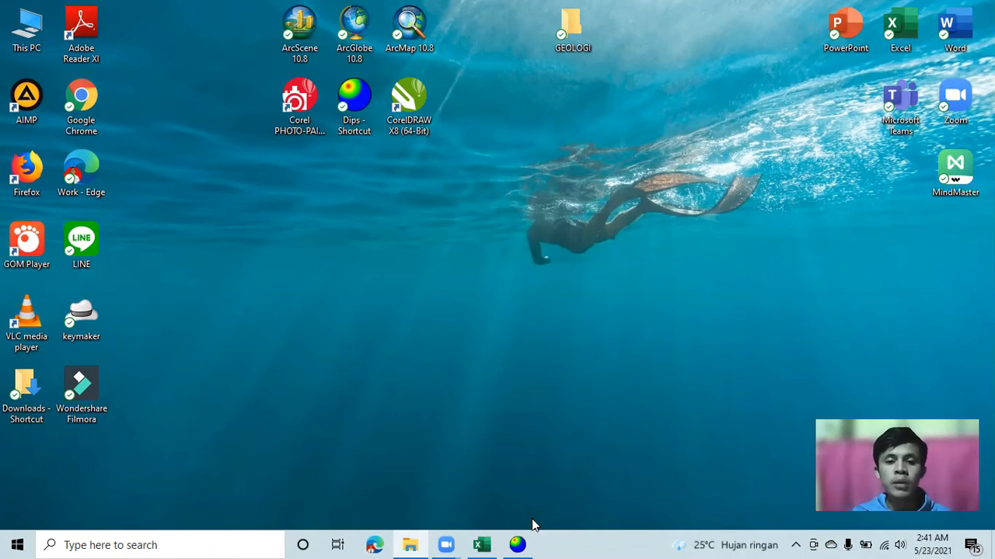
Step: Switch to Dips, set the new project's global orientation format to Strike (Right) / Dip and open its stereonet plot
{"action": "left_click", "coordinate": [517, 544]}
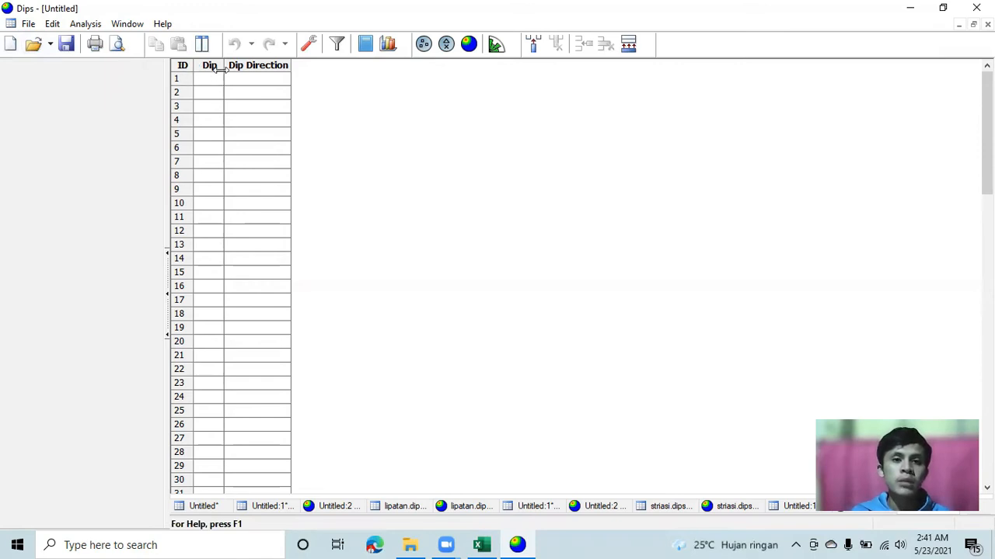
{"action": "left_click", "coordinate": [307, 45]}
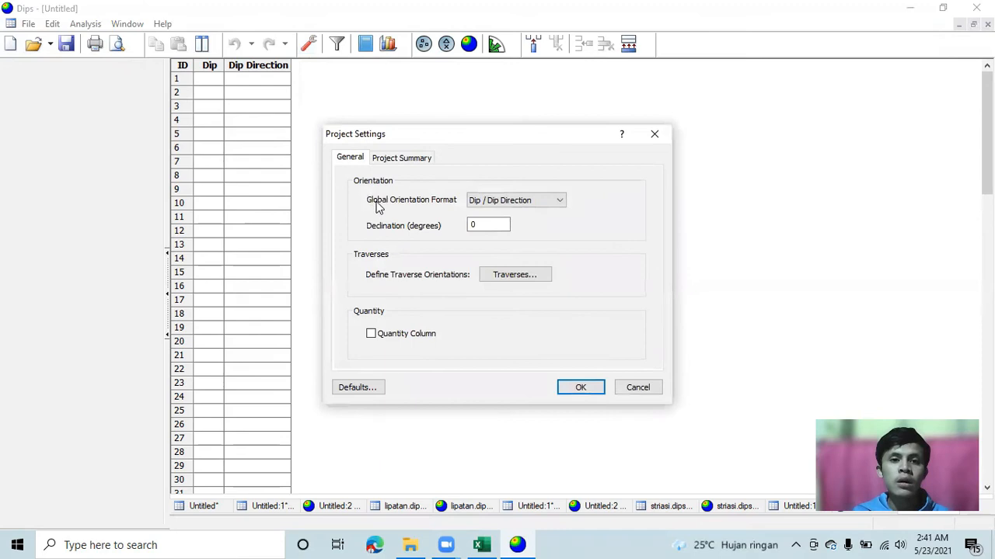
{"action": "left_click", "coordinate": [484, 202]}
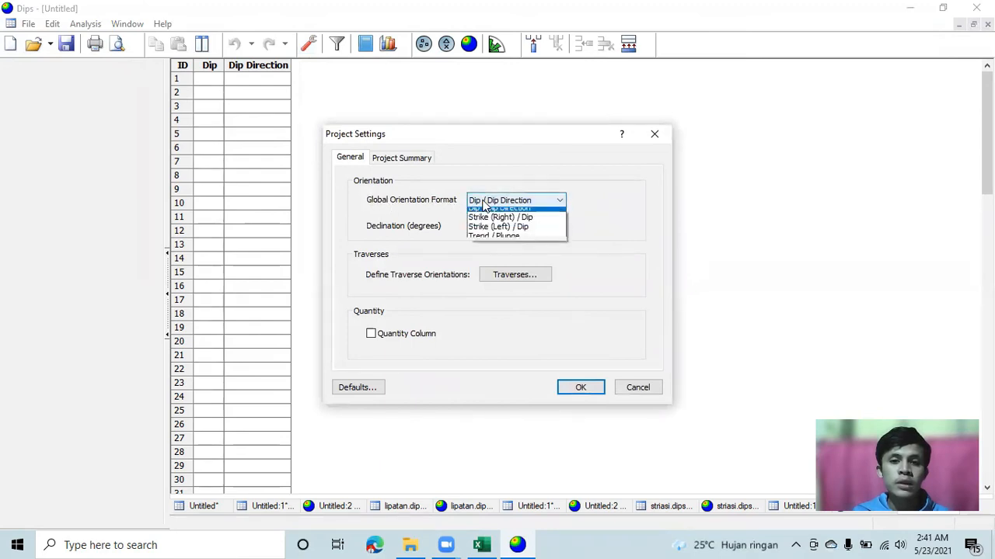
{"action": "left_click", "coordinate": [483, 224]}
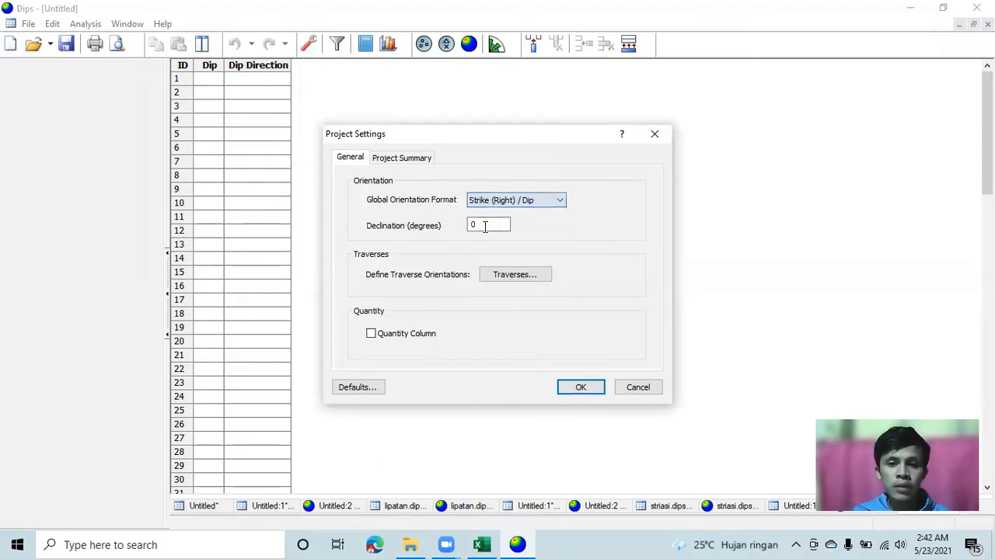
{"action": "left_click", "coordinate": [579, 389]}
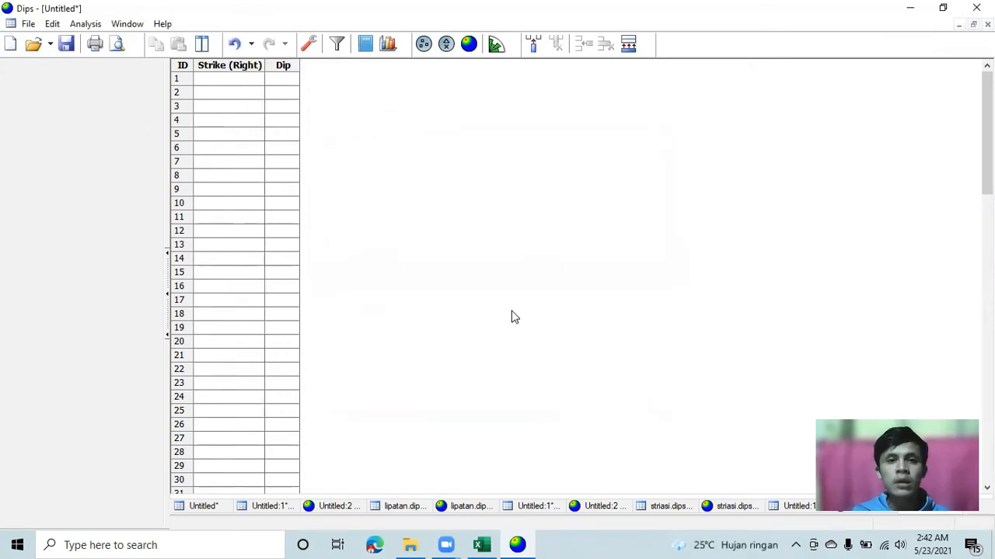
{"action": "left_click", "coordinate": [469, 45]}
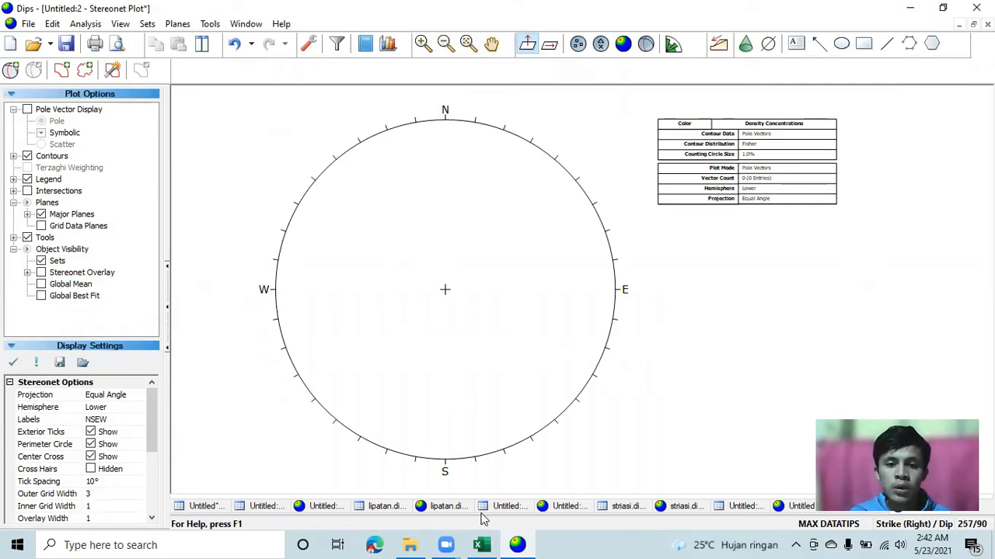
Step: Consult the fault data in Excel and add the user plane "bidang sesar" at strike 145 / dip 43 in Dips, showing only label and plane
{"action": "left_click", "coordinate": [482, 544]}
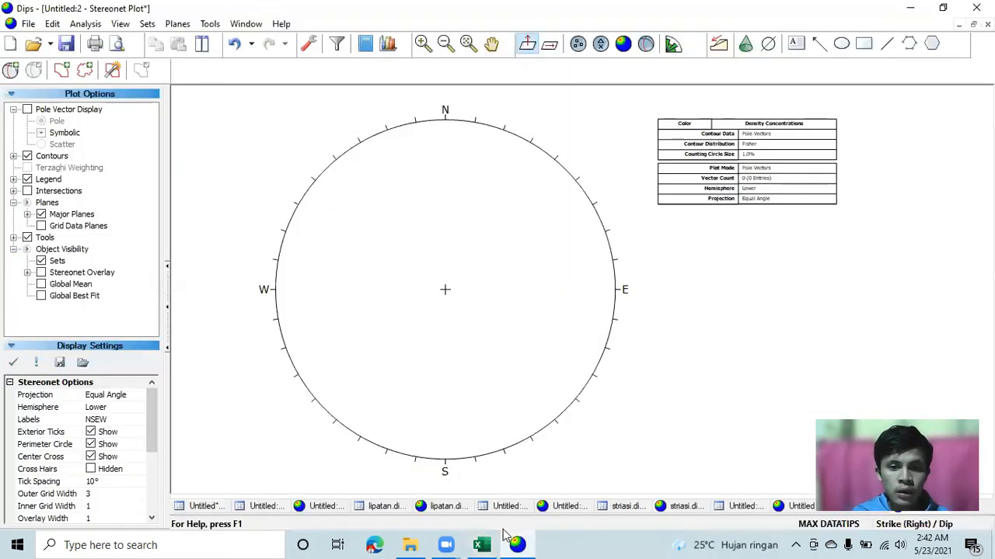
{"action": "left_click", "coordinate": [517, 545]}
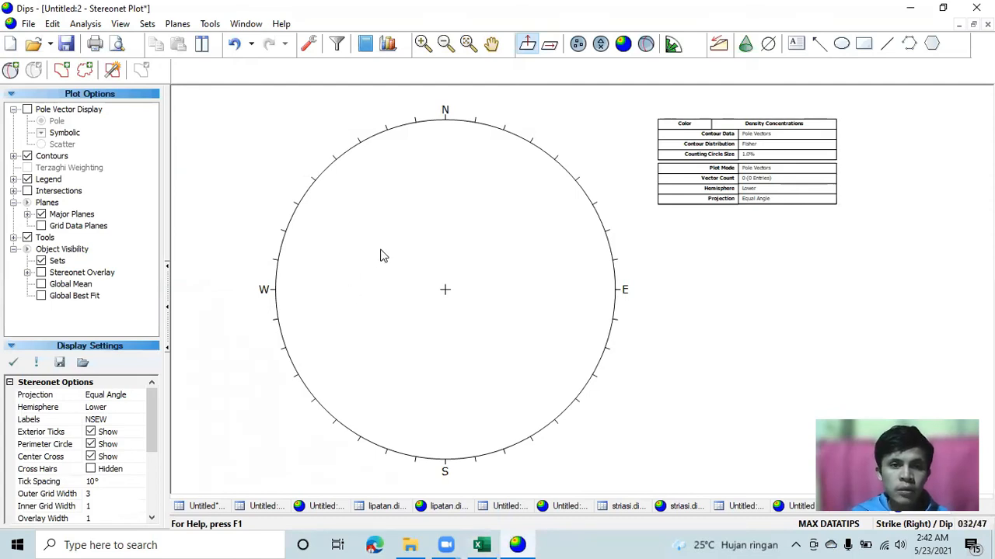
{"action": "left_click", "coordinate": [10, 70]}
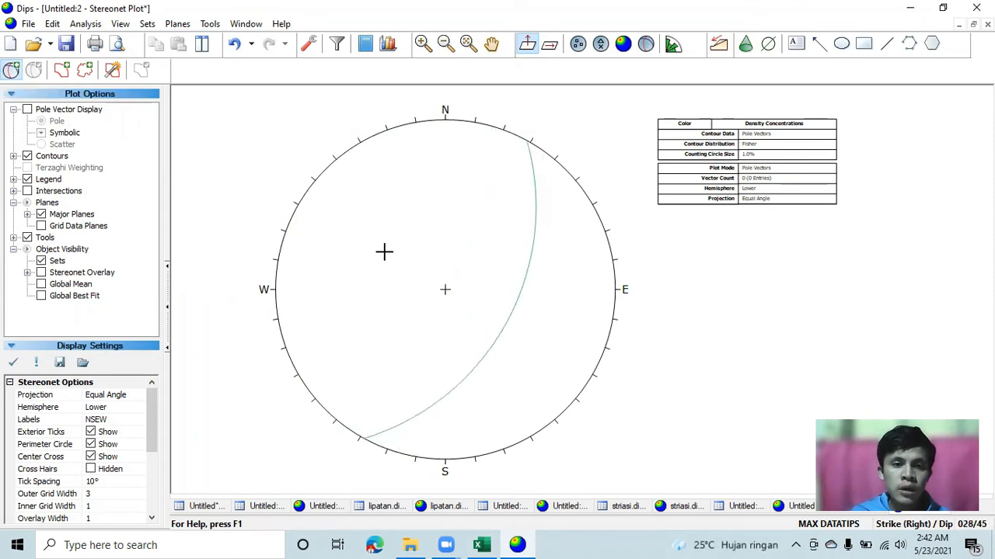
{"action": "left_click", "coordinate": [391, 238]}
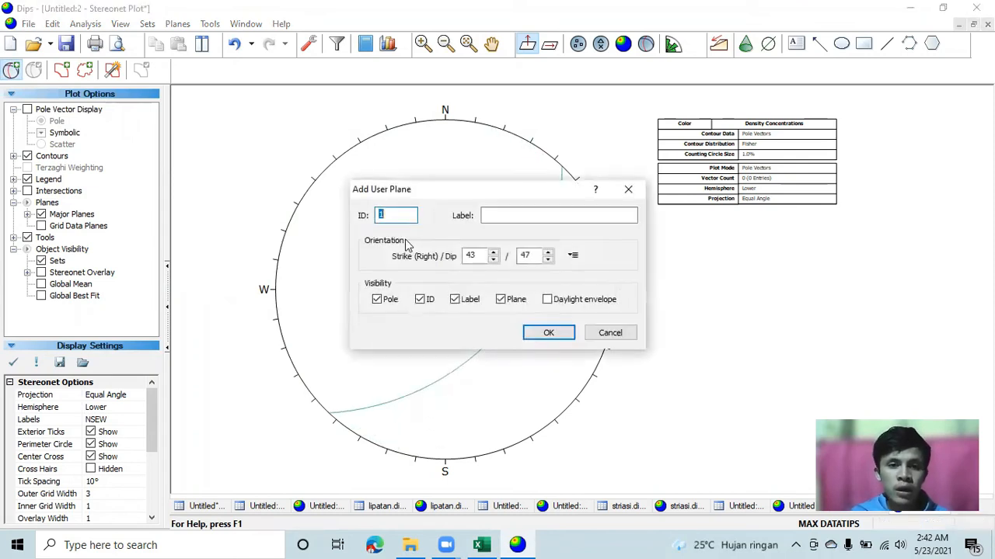
{"action": "key", "text": "BackSpace"}
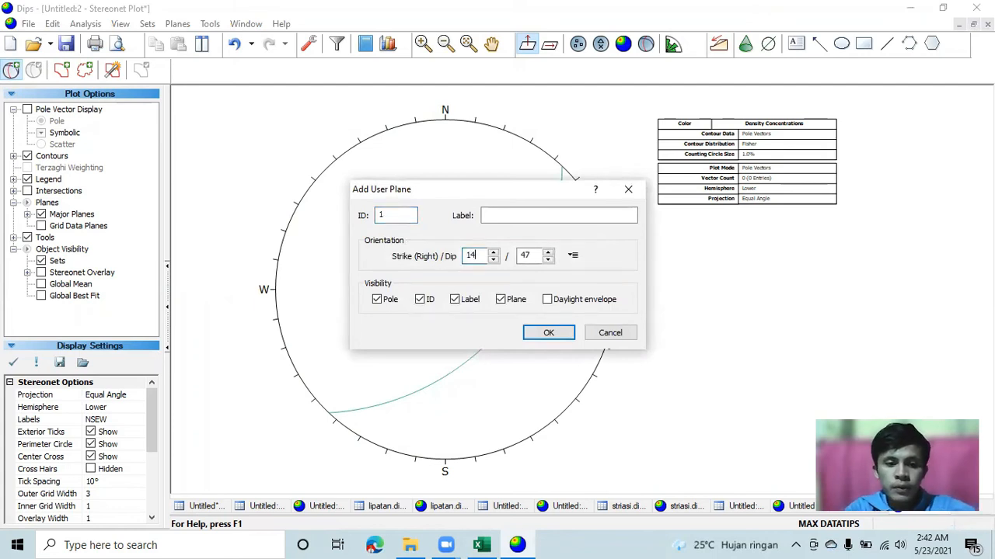
{"action": "left_click", "coordinate": [542, 257]}
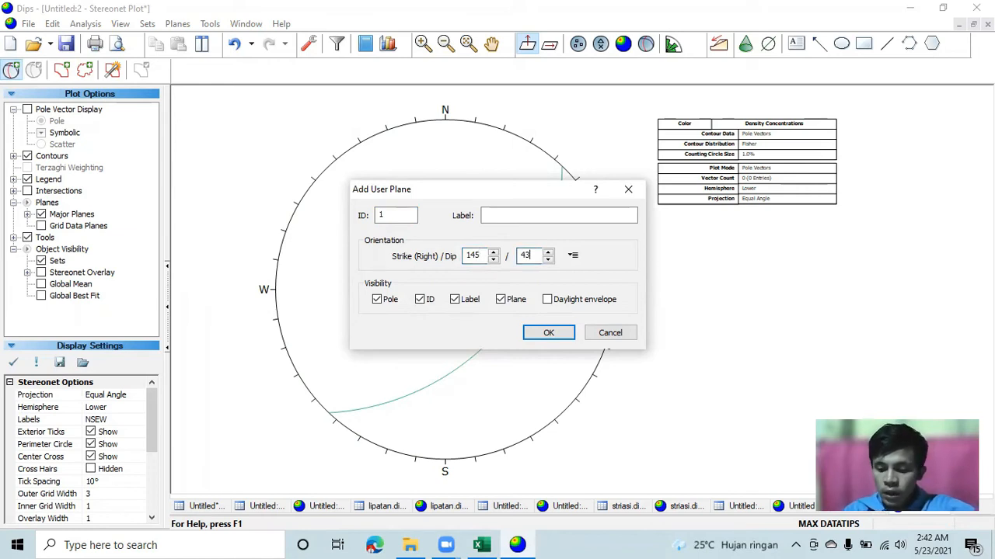
{"action": "left_click", "coordinate": [513, 216]}
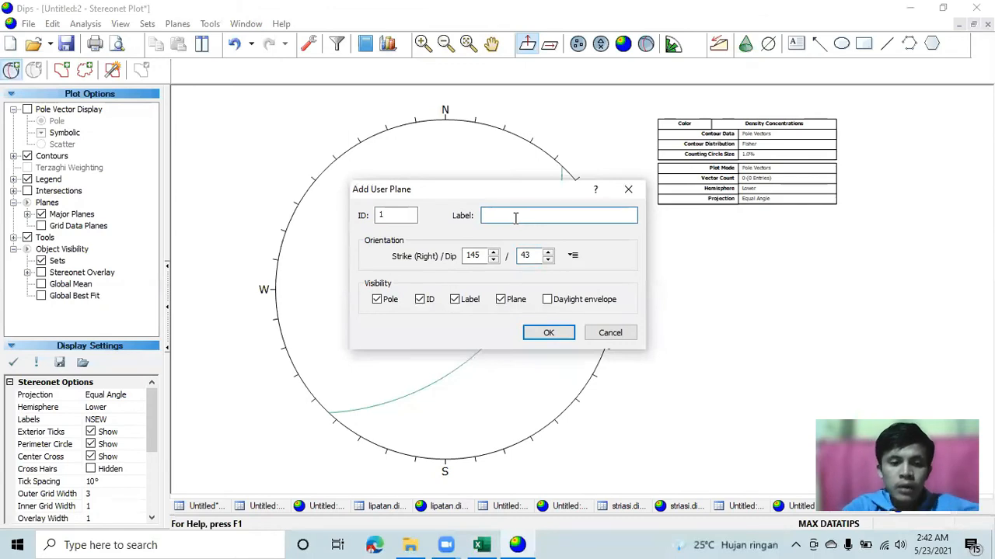
{"action": "type", "text": "bidang sesar"}
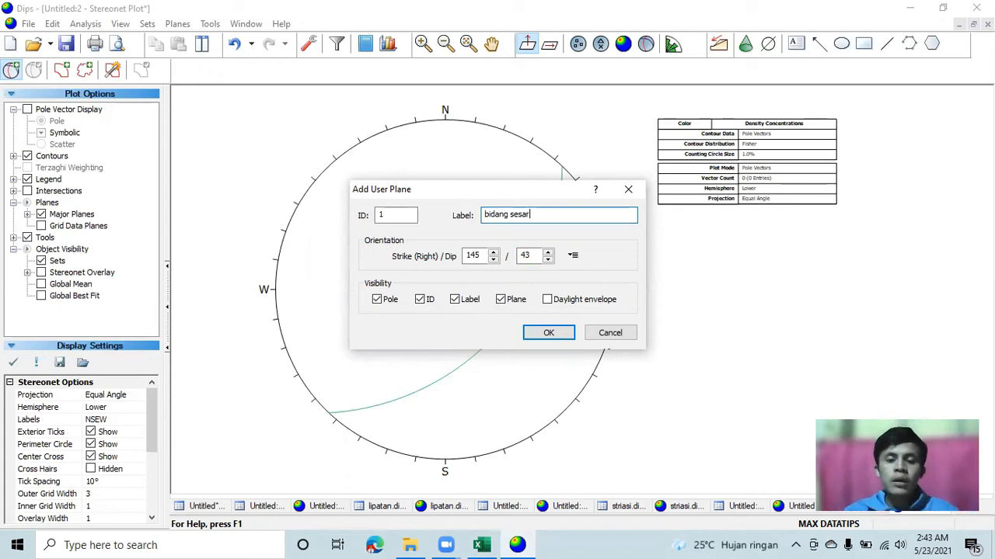
{"action": "left_click", "coordinate": [377, 301]}
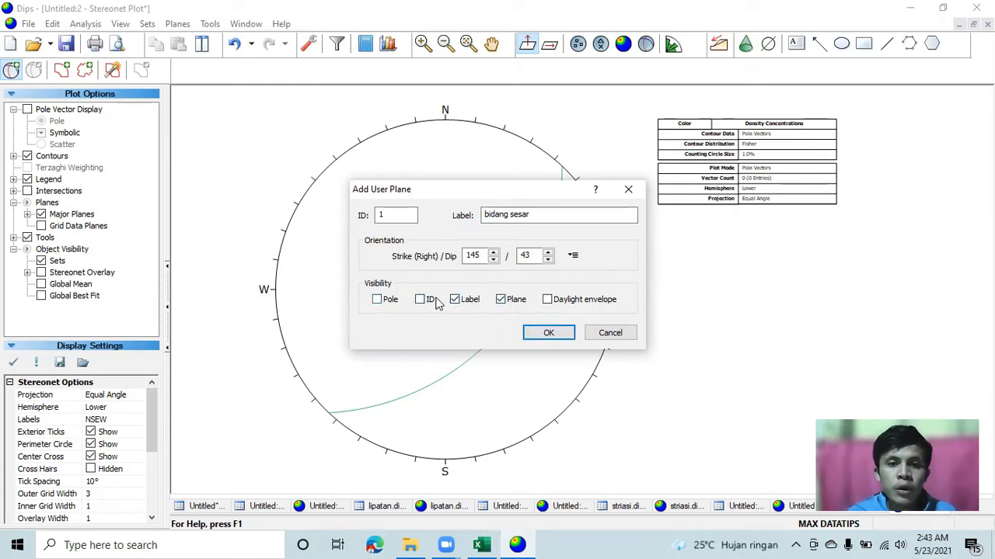
{"action": "left_click", "coordinate": [544, 333]}
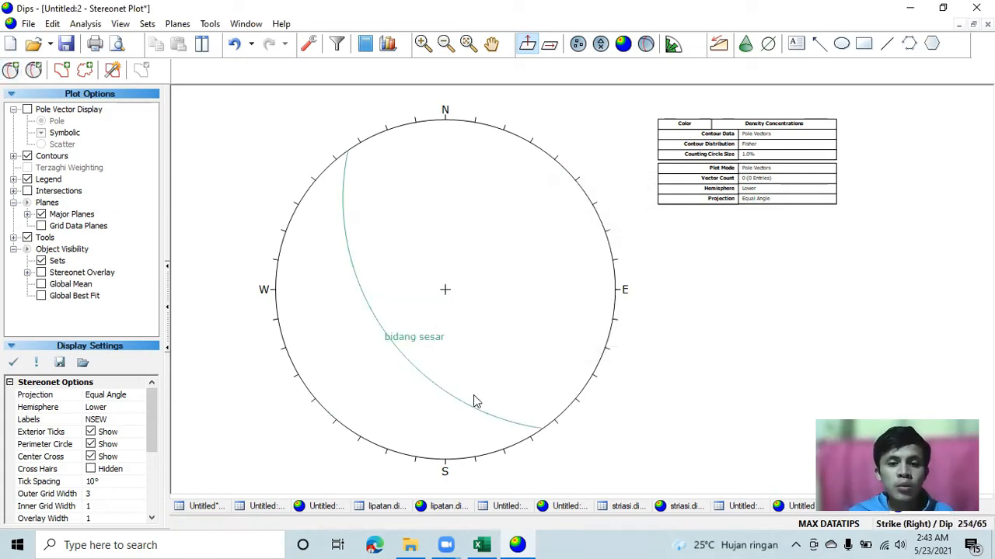
Step: Check the Sesar sheet in Excel and add the user plane "gash fracture" at strike 35 / dip 41 in Dips, showing label and plane
{"action": "left_click", "coordinate": [481, 544]}
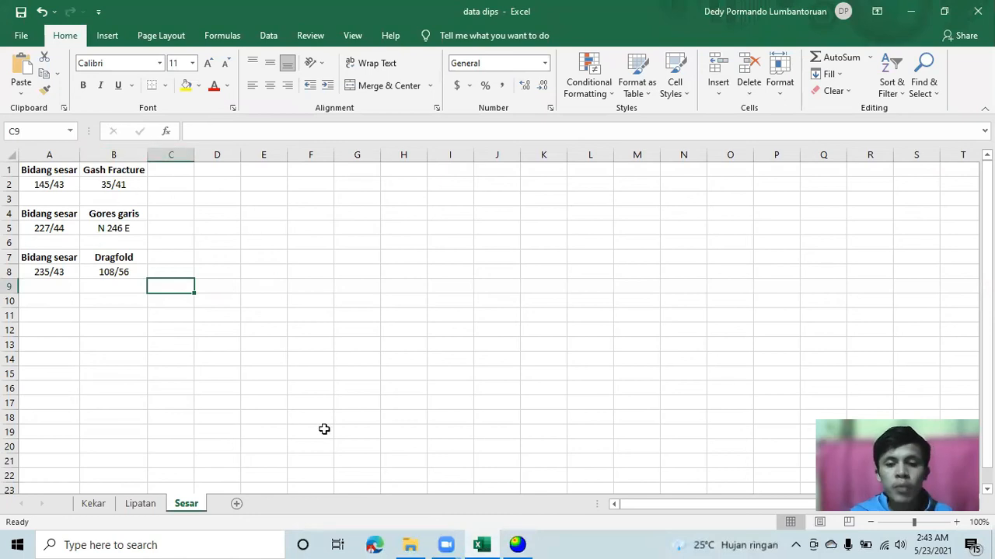
{"action": "left_click", "coordinate": [515, 544]}
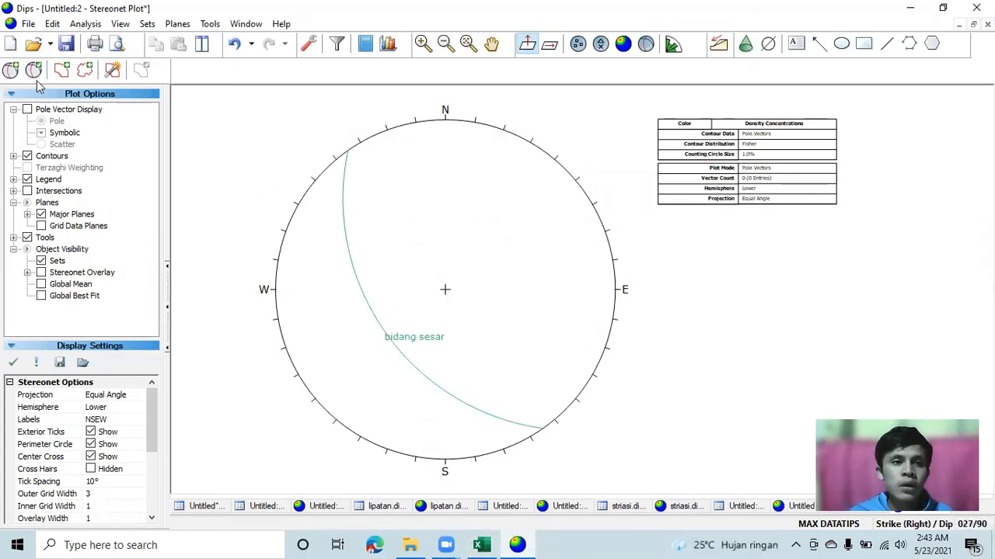
{"action": "left_click", "coordinate": [13, 71]}
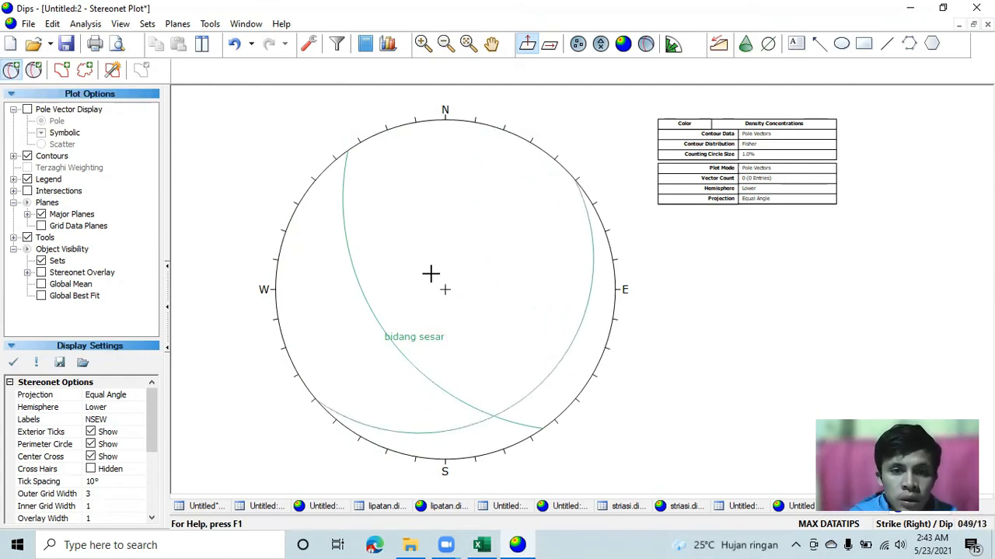
{"action": "left_click", "coordinate": [404, 271]}
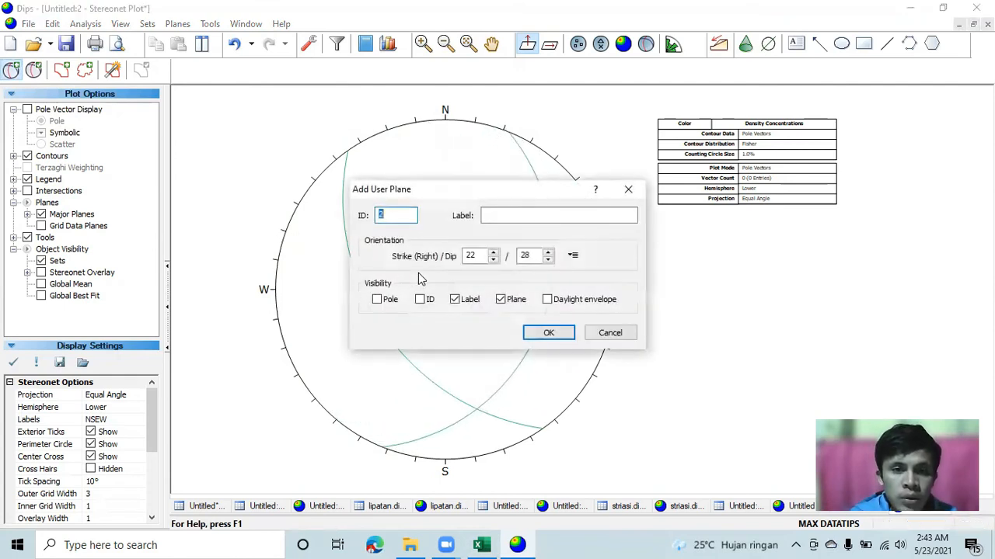
{"action": "left_click", "coordinate": [504, 215]}
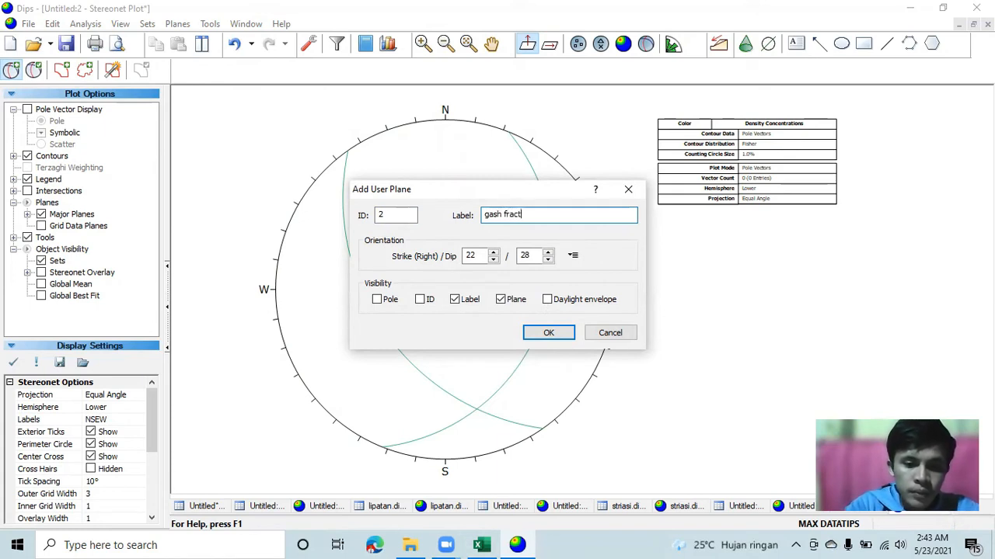
{"action": "left_click", "coordinate": [480, 251]}
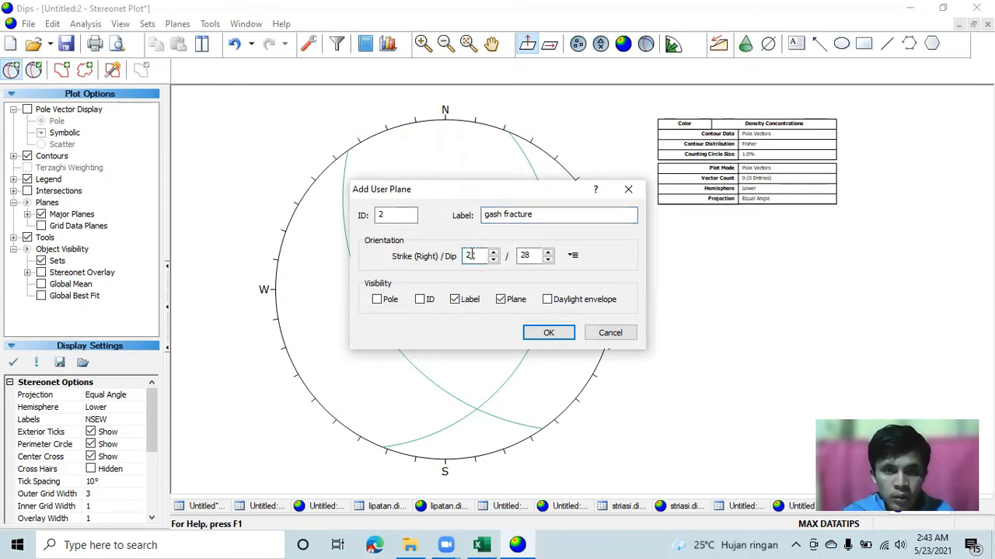
{"action": "key", "text": "BackSpace"}
{"action": "key", "text": "BackSpace"}
{"action": "type", "text": "35"}
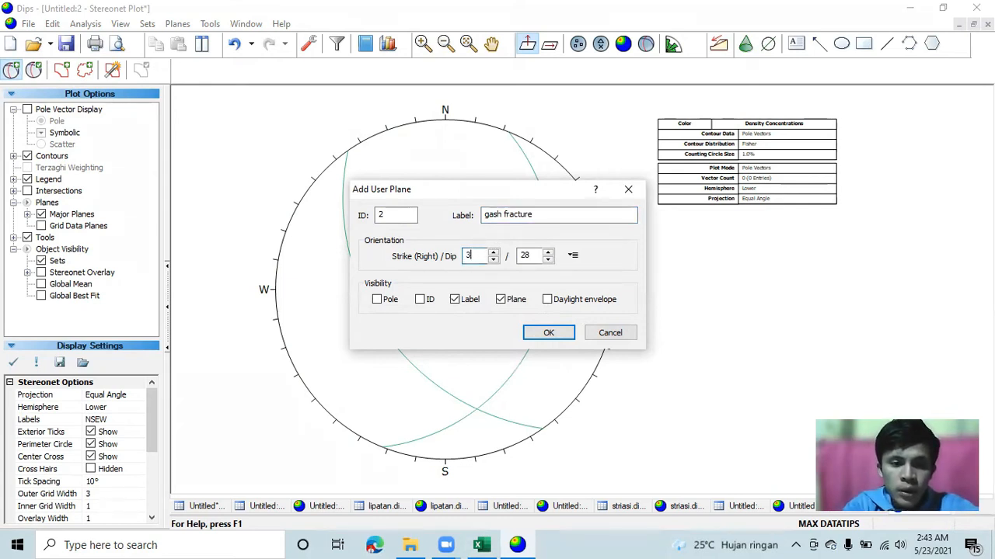
{"action": "left_click", "coordinate": [526, 256]}
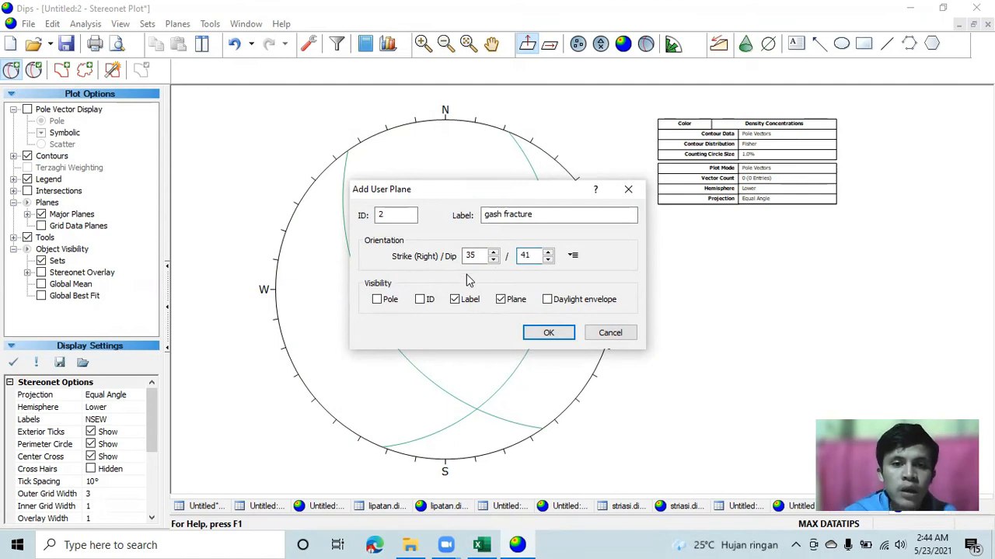
{"action": "left_click", "coordinate": [544, 331]}
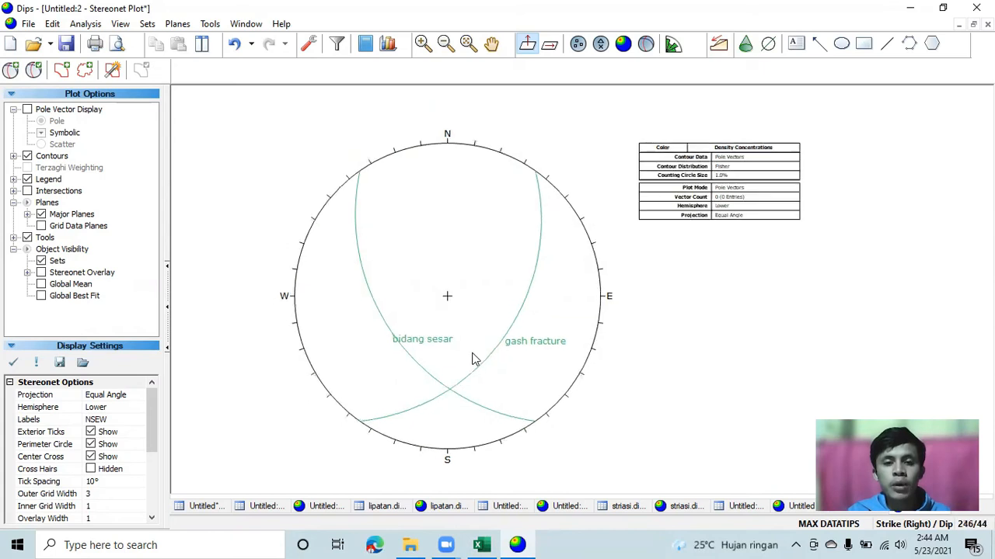
Step: Add "sigma 2" at strike 269 / dip 63 where the bidang sesar and gash fracture planes intersect, showing only its pole and label
{"action": "scroll", "coordinate": [472, 359], "scroll_direction": "up", "scroll_amount": 2}
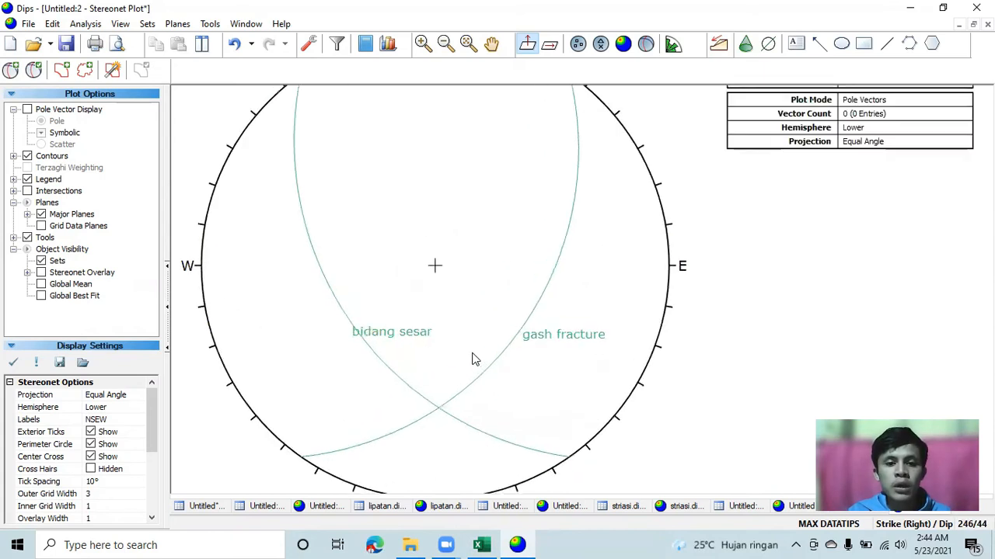
{"action": "left_click", "coordinate": [11, 81]}
{"action": "scroll", "coordinate": [391, 386], "scroll_direction": "up", "scroll_amount": 2}
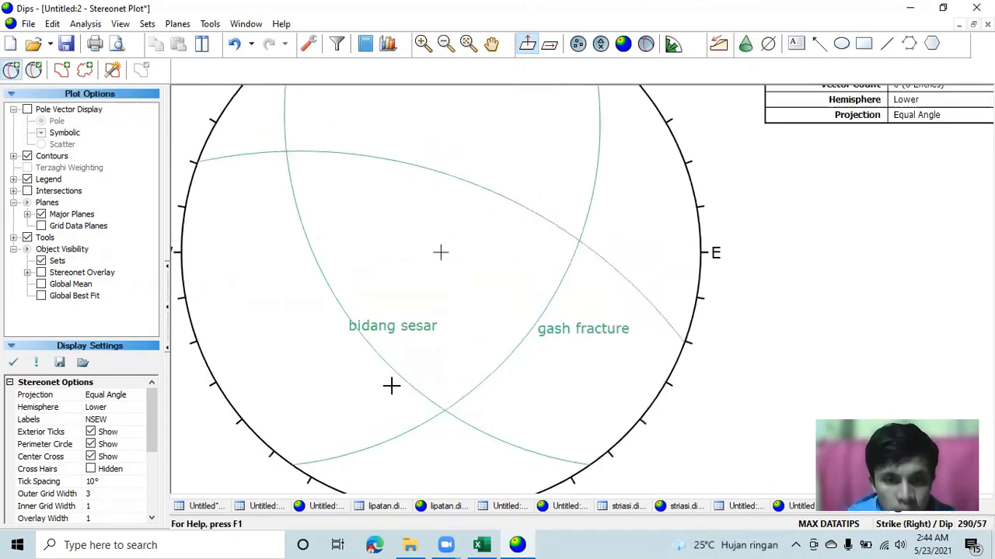
{"action": "left_click", "coordinate": [447, 414]}
{"action": "left_click", "coordinate": [510, 215]}
{"action": "type", "text": "sigma 2"}
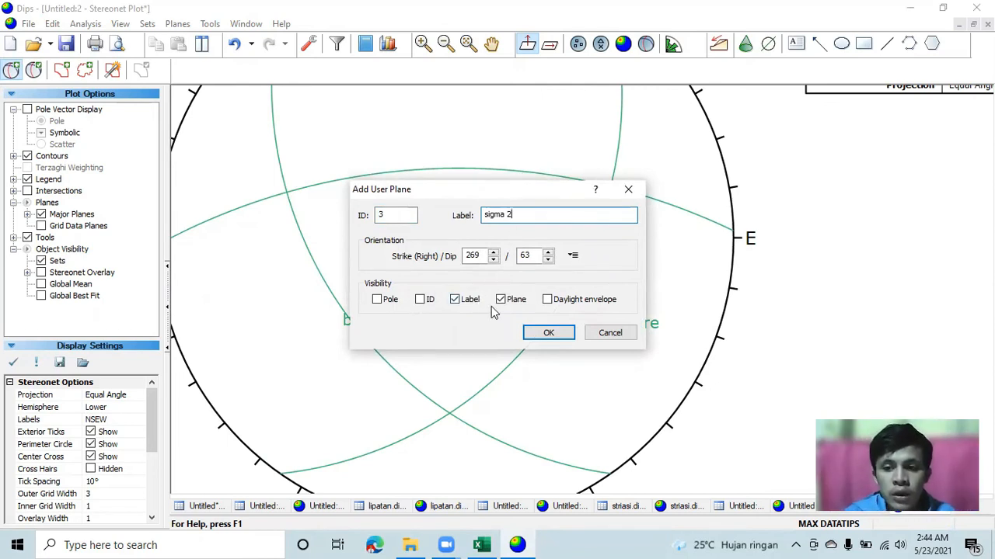
{"action": "left_click", "coordinate": [383, 301]}
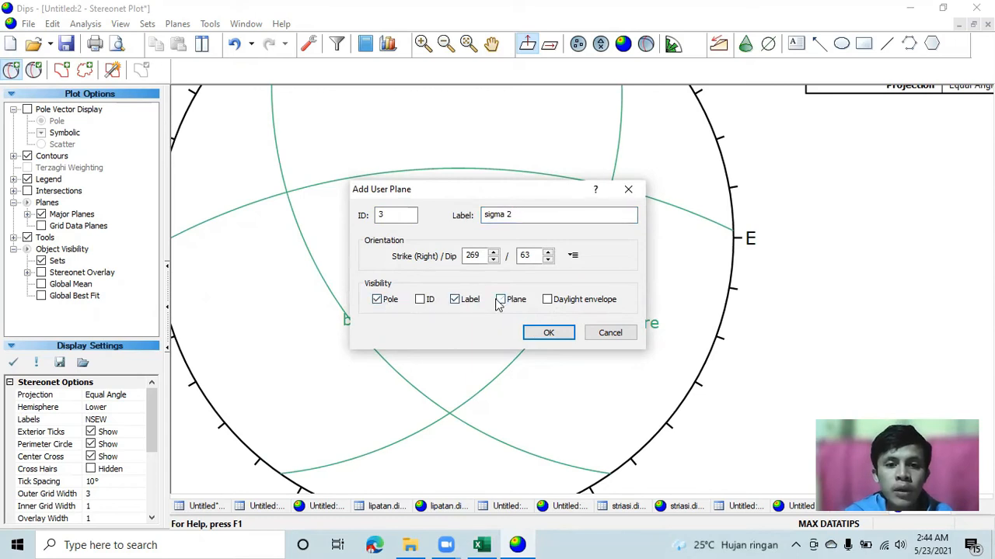
{"action": "left_click", "coordinate": [549, 333]}
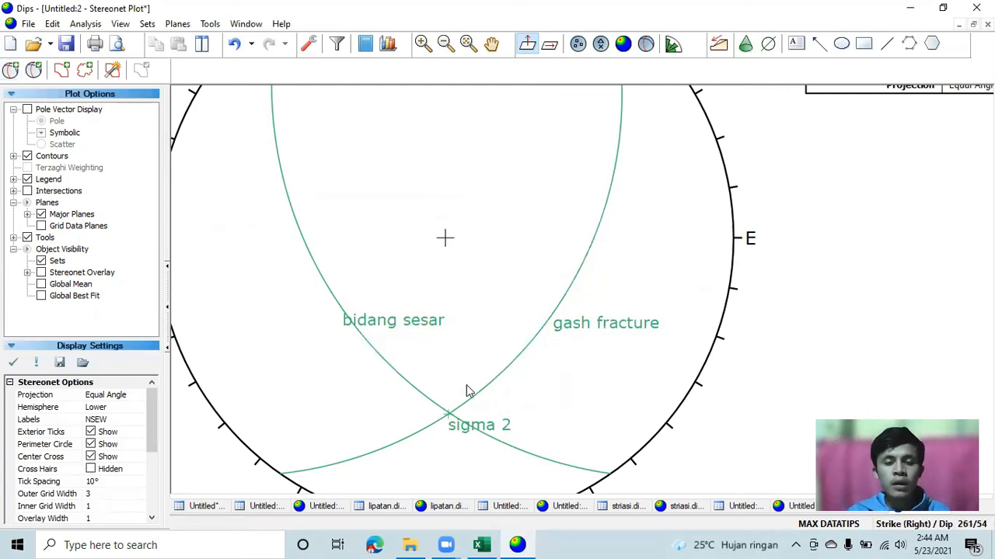
Step: Add the user plane "bidang bantu" at strike 268 / dip 63 from the sigma 2 pole position, showing only its label and plane
{"action": "scroll", "coordinate": [466, 390], "scroll_direction": "down", "scroll_amount": 1}
{"action": "scroll", "coordinate": [466, 391], "scroll_direction": "down", "scroll_amount": 1}
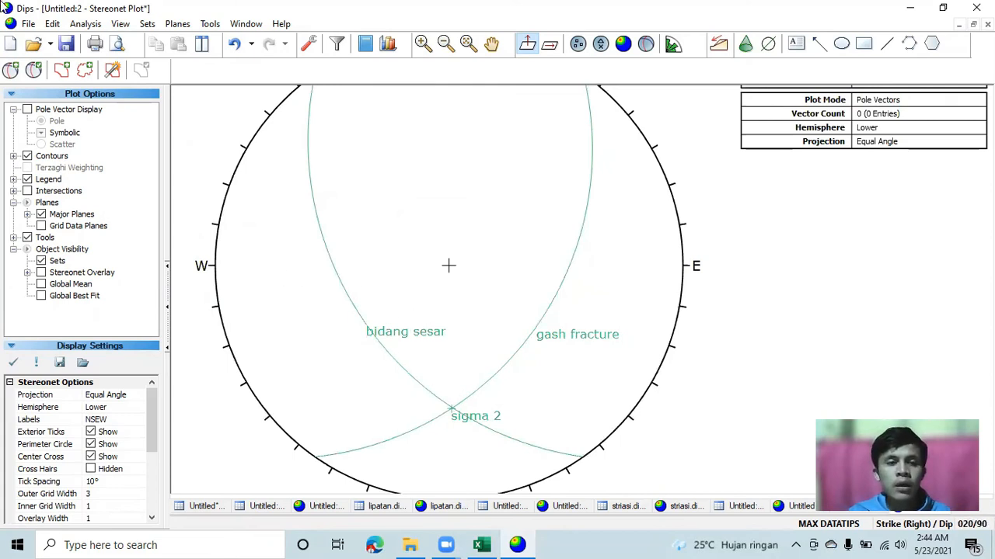
{"action": "left_click", "coordinate": [8, 69]}
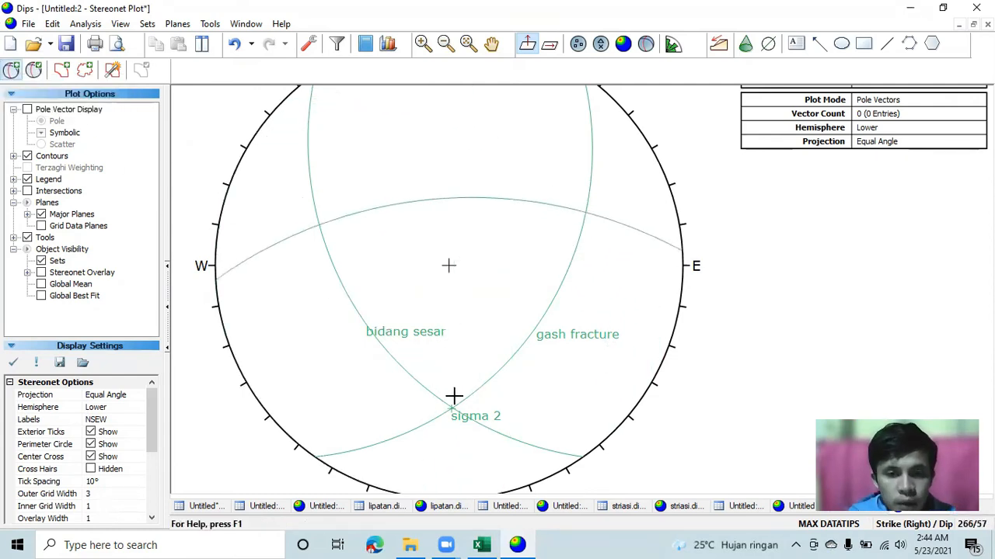
{"action": "scroll", "coordinate": [454, 396], "scroll_direction": "down", "scroll_amount": 2}
{"action": "scroll", "coordinate": [450, 404], "scroll_direction": "up", "scroll_amount": 3}
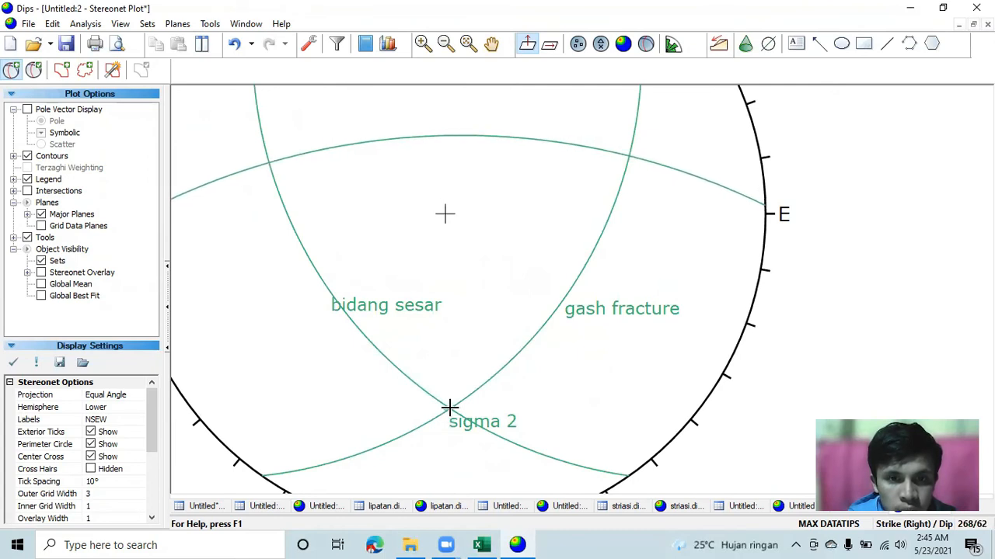
{"action": "left_click", "coordinate": [449, 407]}
{"action": "left_click", "coordinate": [498, 215]}
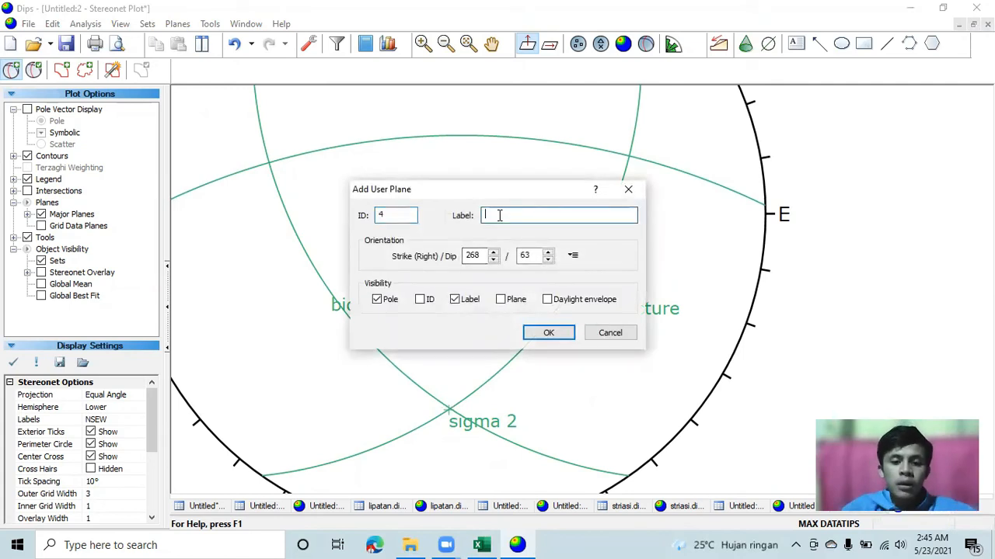
{"action": "type", "text": "b"}
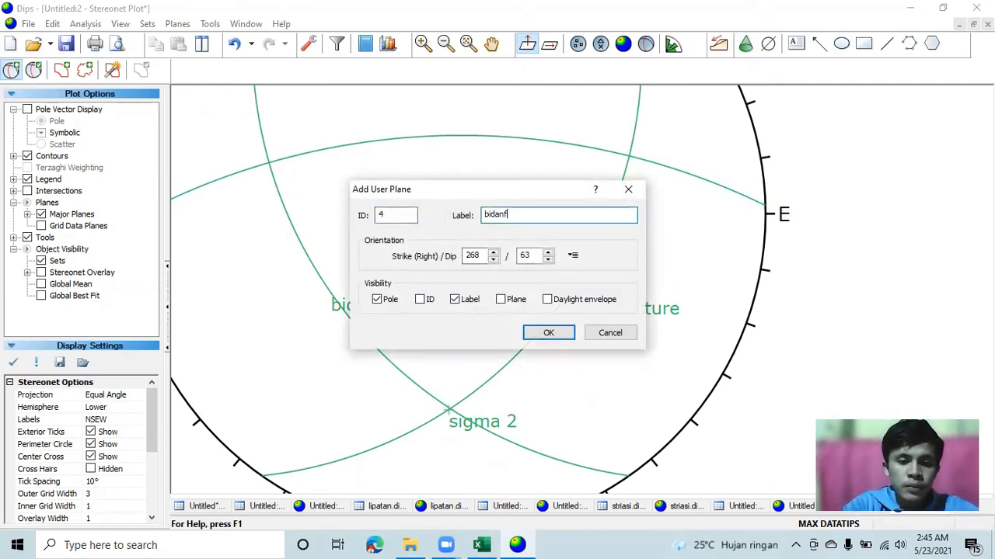
{"action": "type", "text": "idang bantu"}
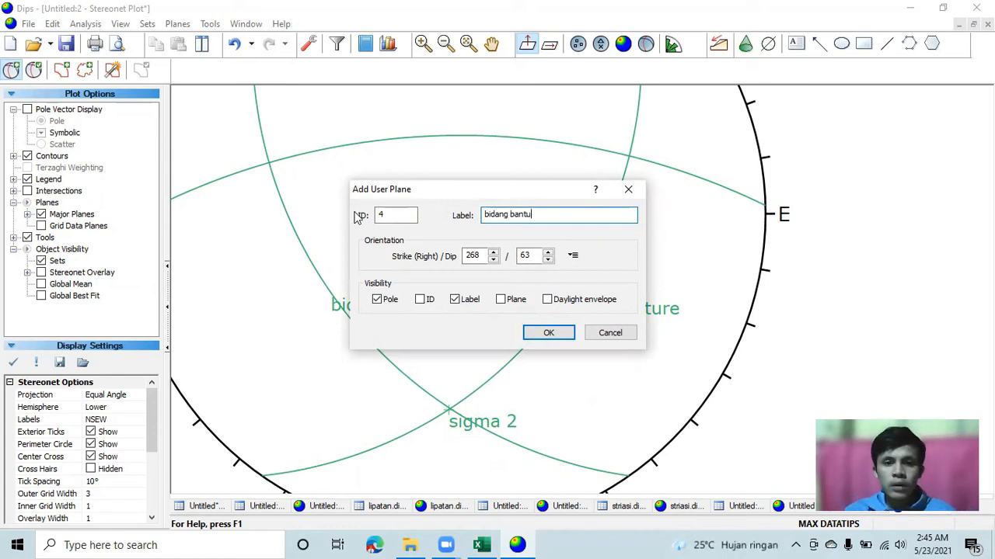
{"action": "left_click", "coordinate": [377, 300]}
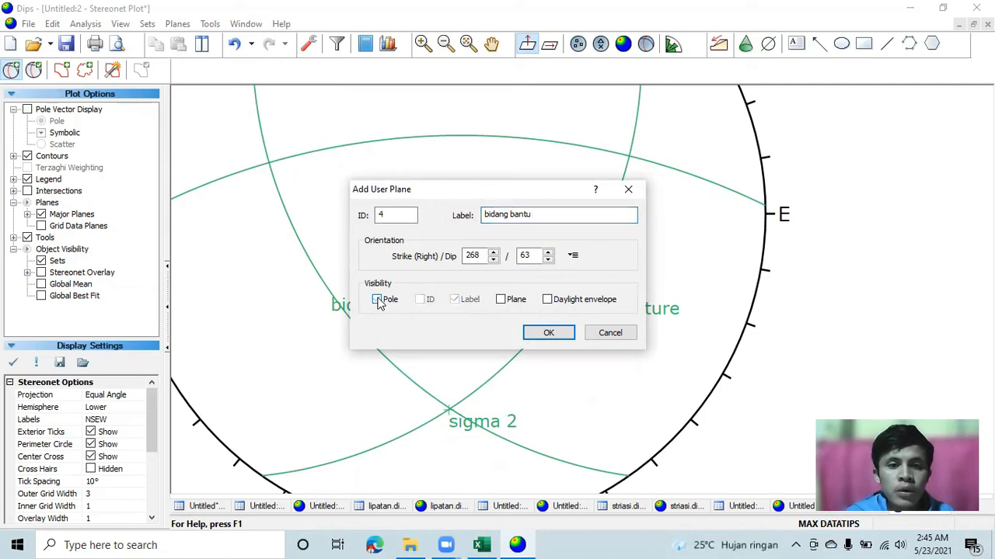
{"action": "left_click", "coordinate": [501, 301]}
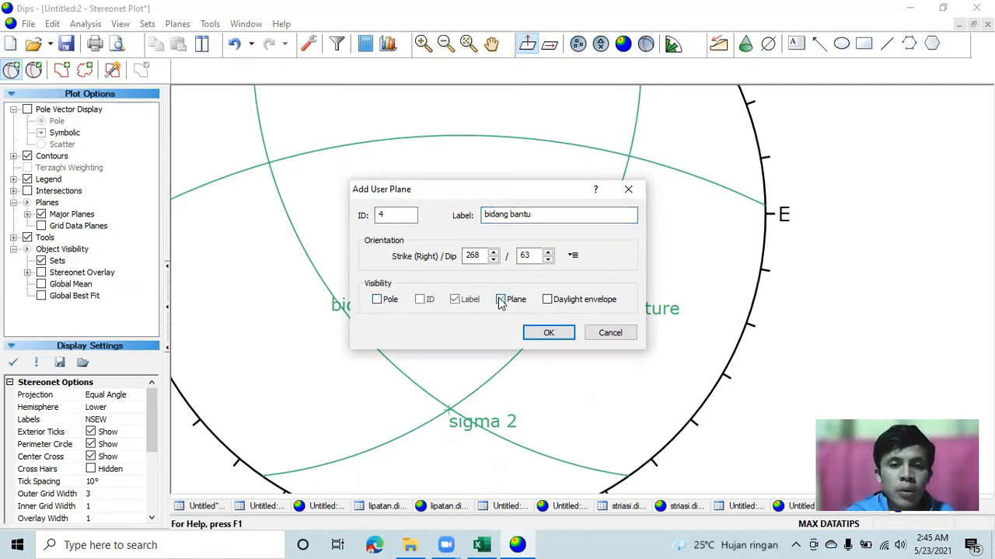
{"action": "left_click", "coordinate": [539, 333]}
Step: Add "sigma 1" at strike 162 / dip 62 where bidang bantu intersects the gash fracture plane, showing only its pole and label
{"action": "scroll", "coordinate": [200, 392], "scroll_direction": "down", "scroll_amount": 3}
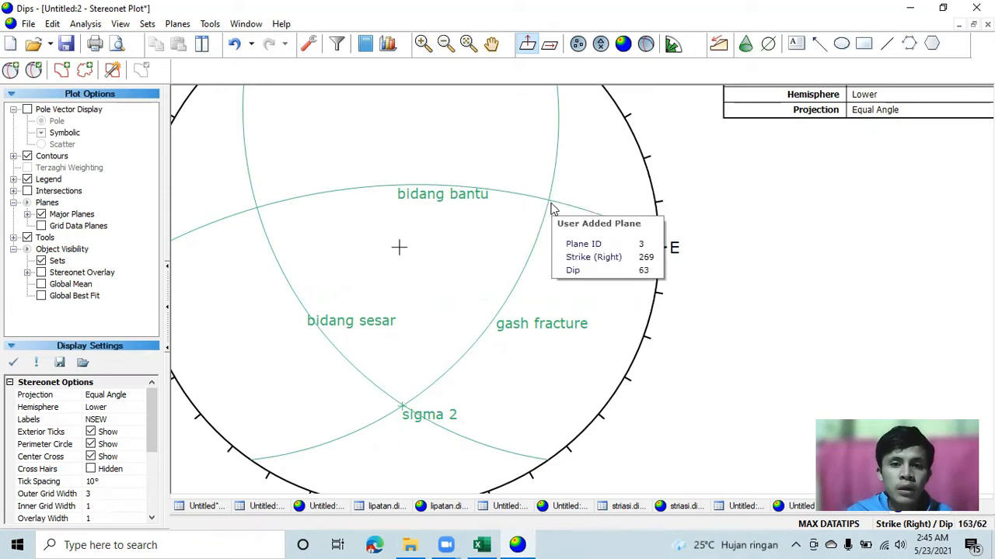
{"action": "scroll", "coordinate": [547, 206], "scroll_direction": "up", "scroll_amount": 1}
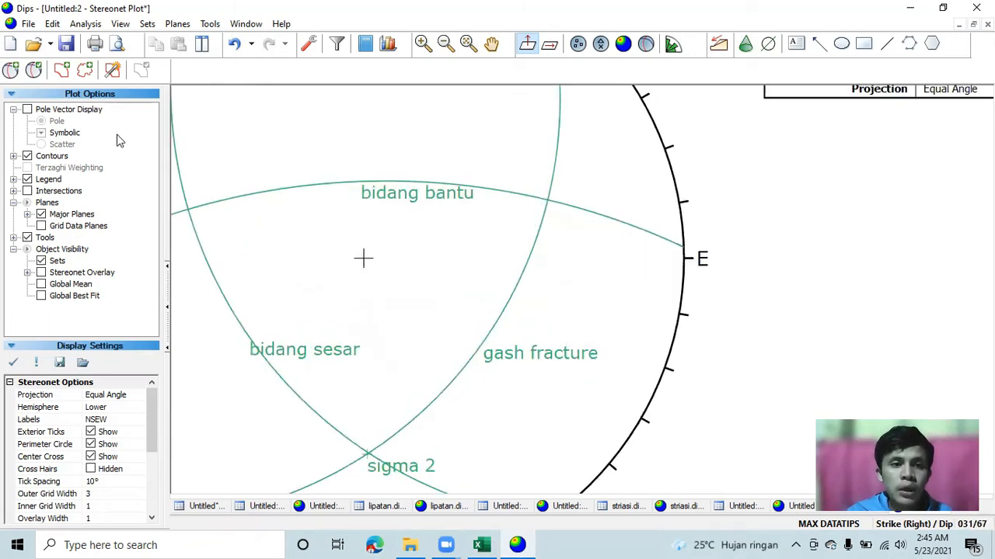
{"action": "left_click", "coordinate": [8, 75]}
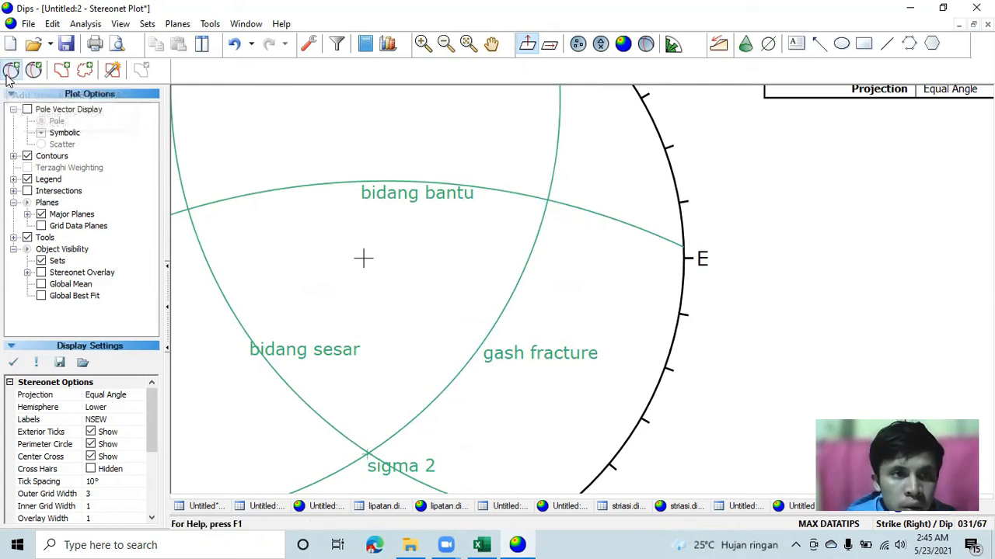
{"action": "scroll", "coordinate": [536, 216], "scroll_direction": "up", "scroll_amount": 2}
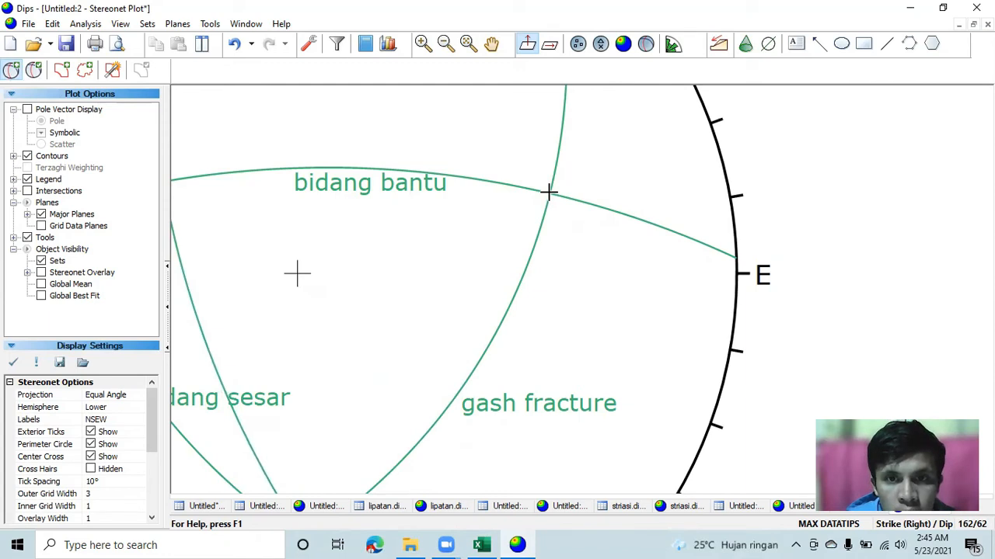
{"action": "left_click", "coordinate": [550, 192]}
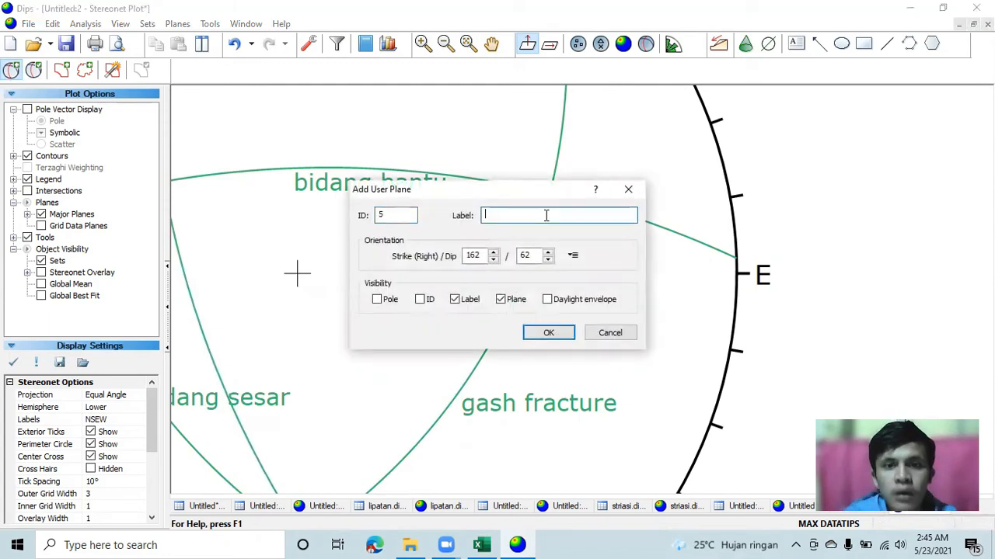
{"action": "type", "text": "sigma 1"}
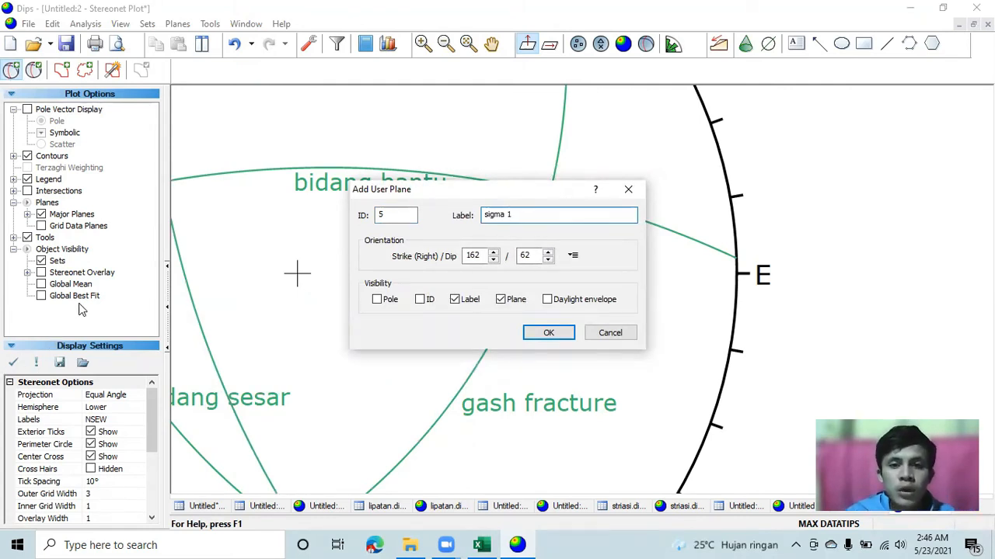
{"action": "left_click", "coordinate": [377, 301]}
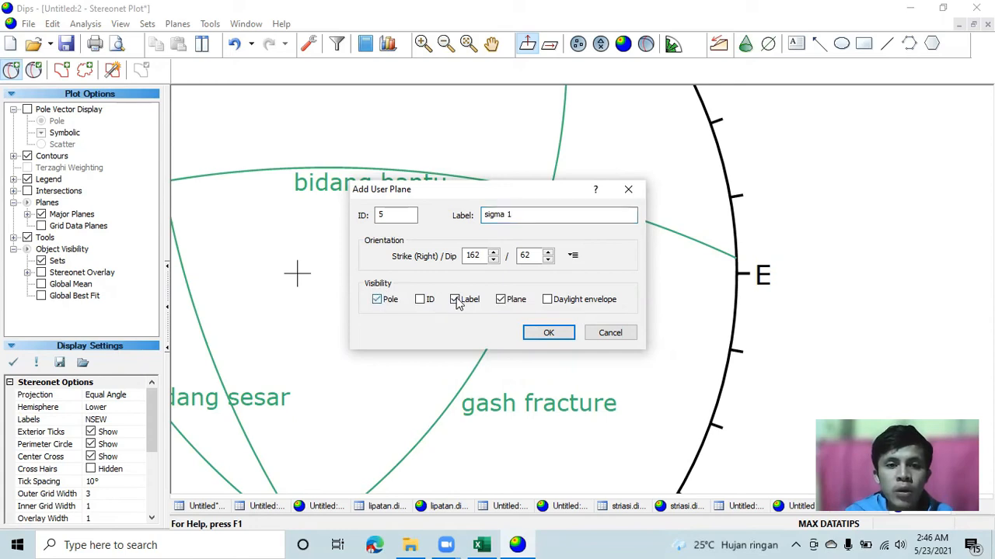
{"action": "left_click", "coordinate": [500, 300]}
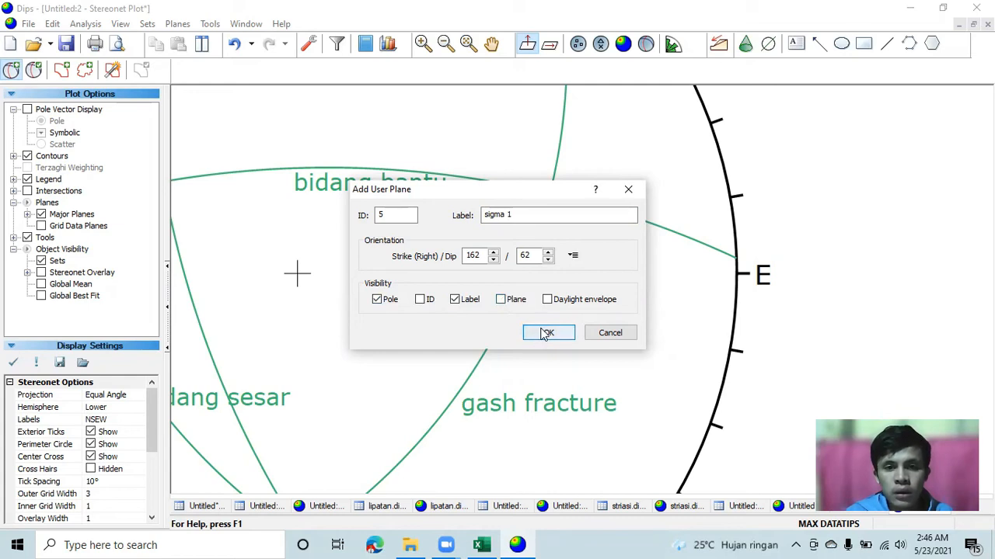
{"action": "left_click", "coordinate": [545, 334]}
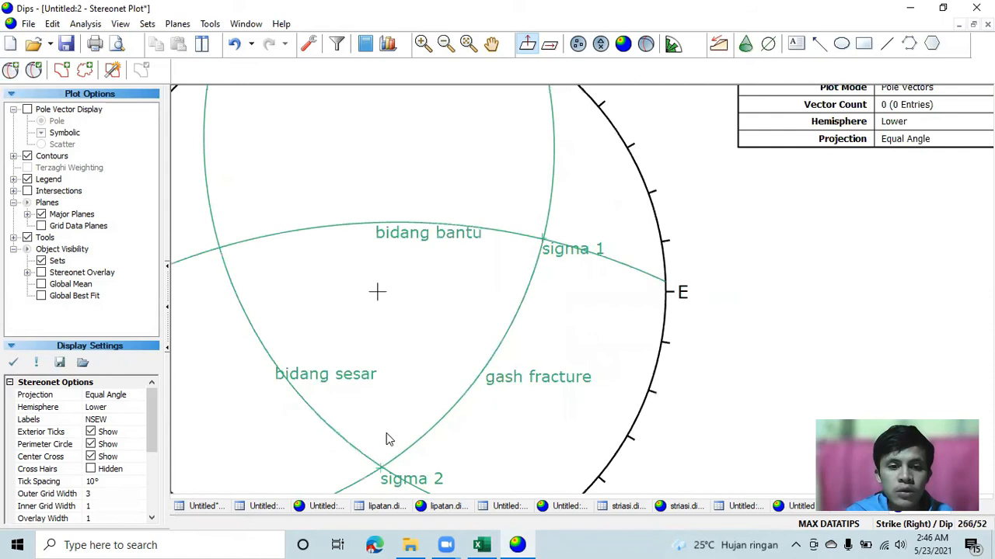
Step: Add a pitch grid along the bidang bantu plane by placing it at the sigma 2 pole
{"action": "scroll", "coordinate": [381, 442], "scroll_direction": "down", "scroll_amount": 1}
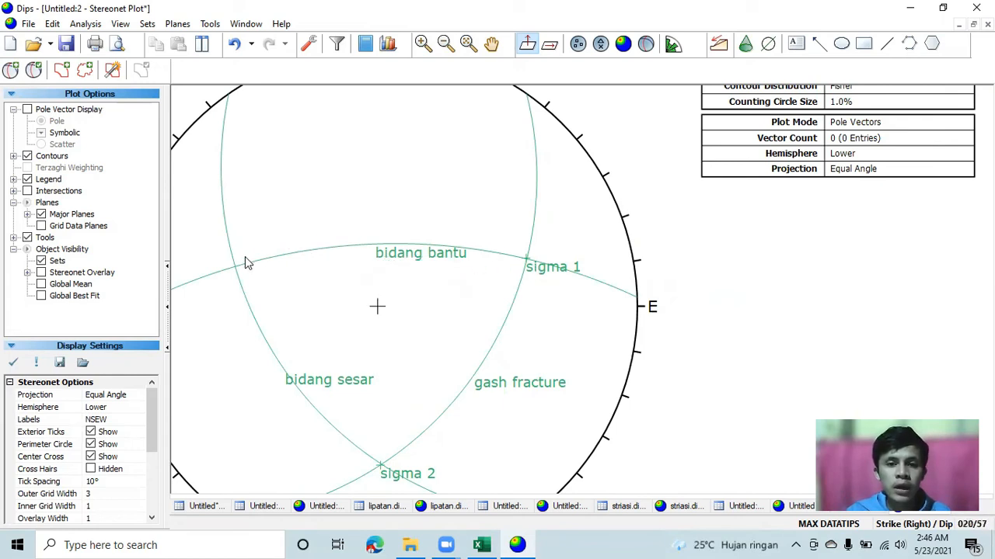
{"action": "mouse_move", "coordinate": [197, 269]}
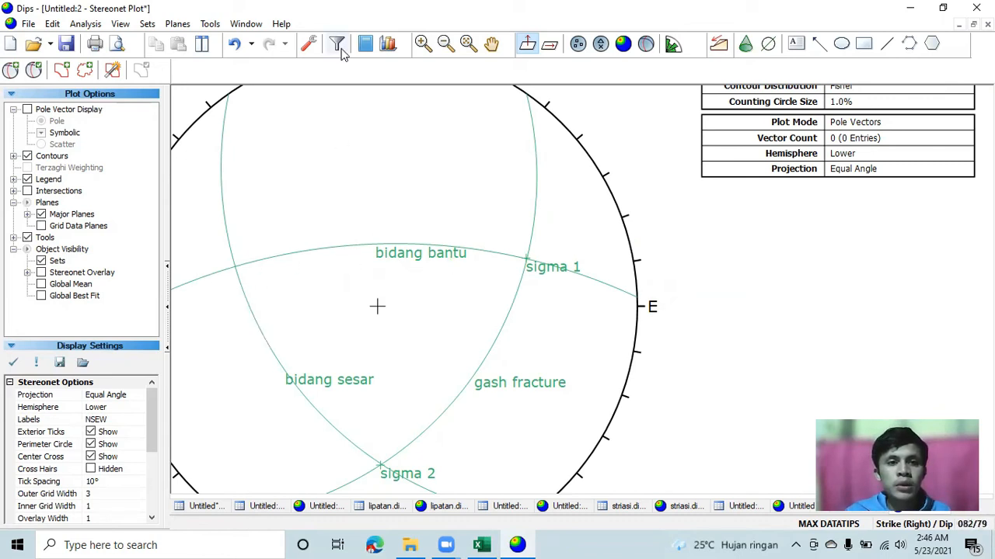
{"action": "left_click", "coordinate": [209, 25]}
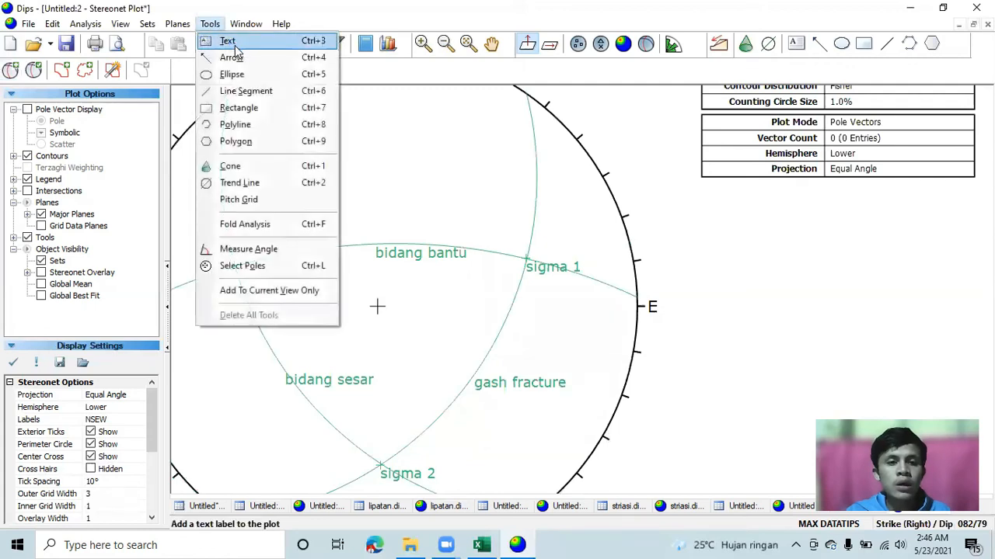
{"action": "left_click", "coordinate": [256, 199]}
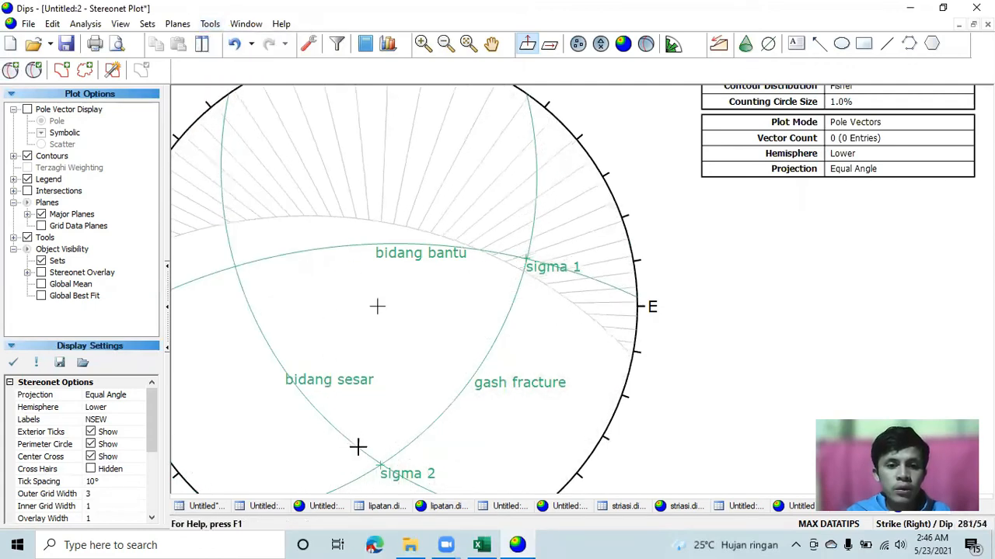
{"action": "scroll", "coordinate": [370, 462], "scroll_direction": "down", "scroll_amount": 1}
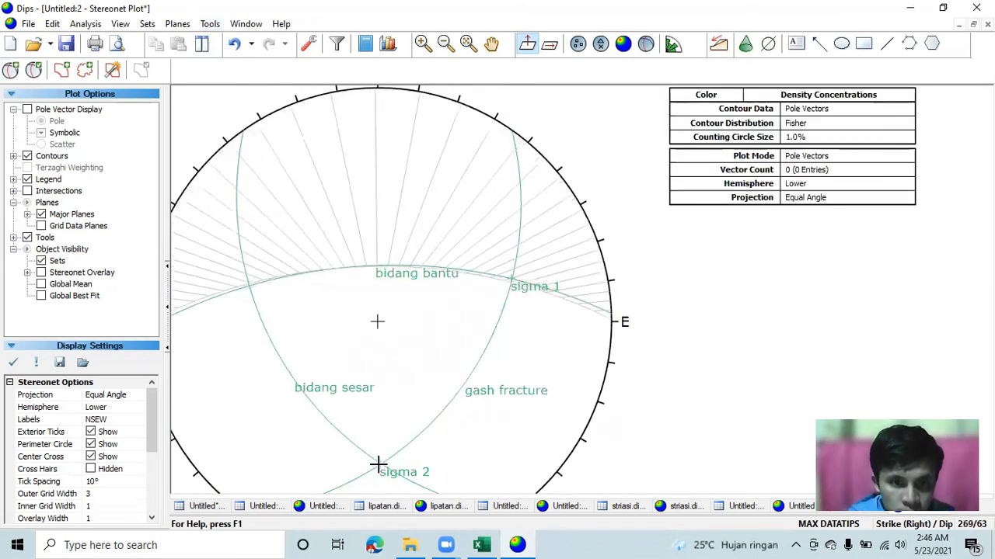
{"action": "scroll", "coordinate": [379, 466], "scroll_direction": "up", "scroll_amount": 2}
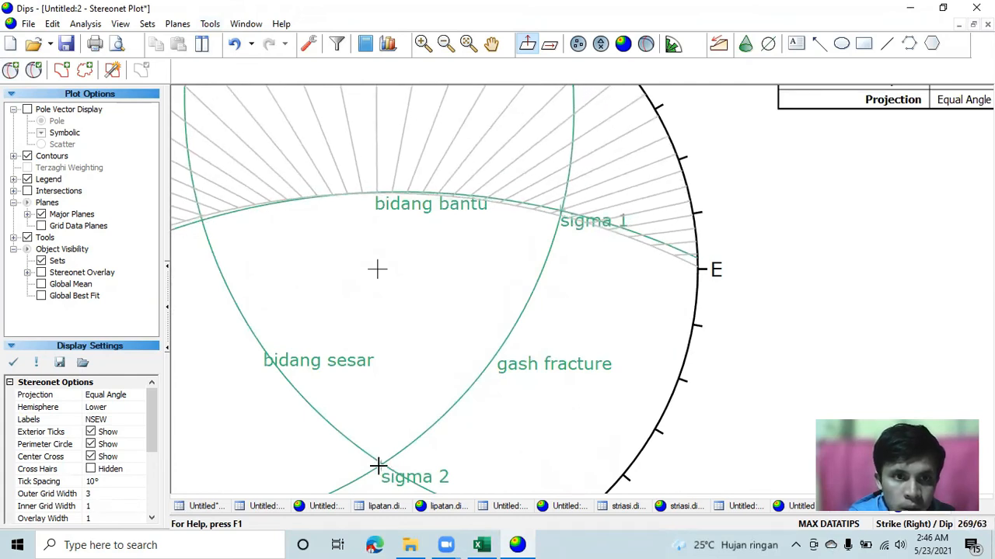
{"action": "scroll", "coordinate": [377, 466], "scroll_direction": "down", "scroll_amount": 2}
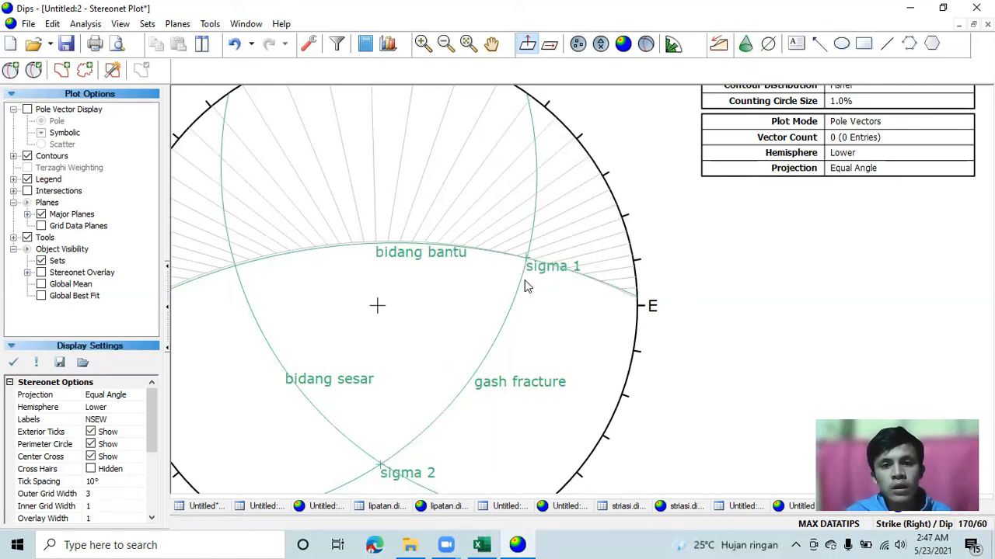
Step: Using the pitch grid, add "sigma 3" on the bidang bantu plane at strike 35 / dip 41, showing only its pole and label
{"action": "scroll", "coordinate": [498, 292], "scroll_direction": "up", "scroll_amount": 2}
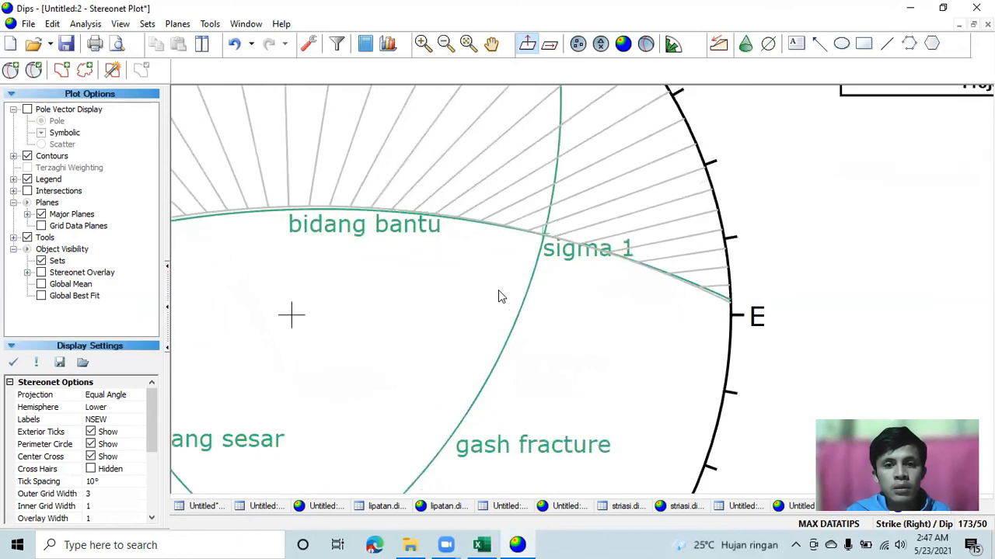
{"action": "scroll", "coordinate": [500, 295], "scroll_direction": "down", "scroll_amount": 3}
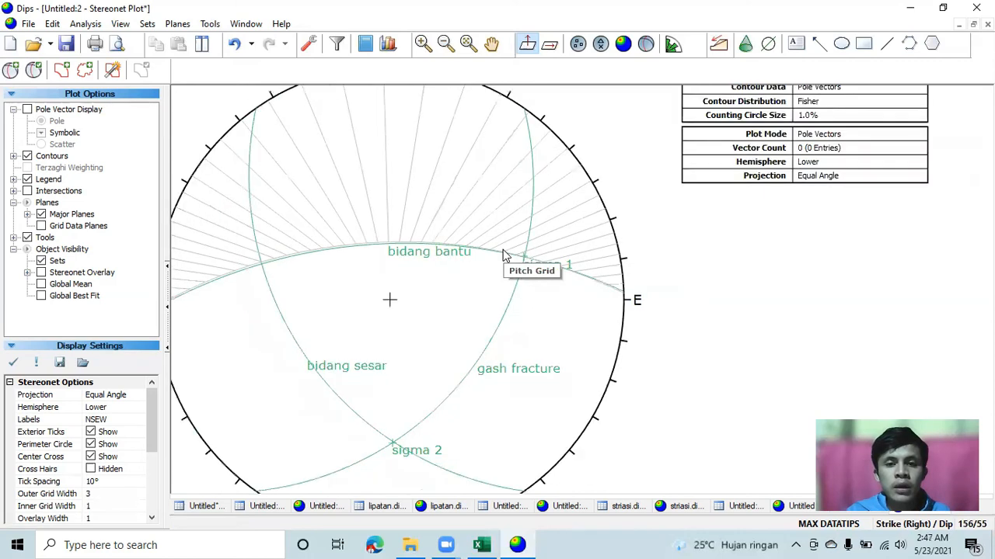
{"action": "scroll", "coordinate": [503, 257], "scroll_direction": "up", "scroll_amount": 2}
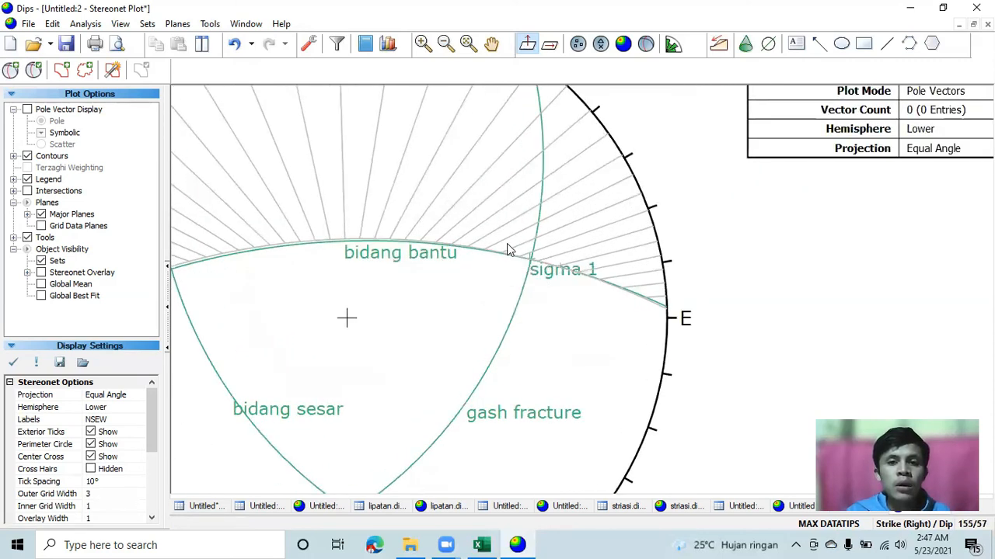
{"action": "scroll", "coordinate": [506, 250], "scroll_direction": "down", "scroll_amount": 2}
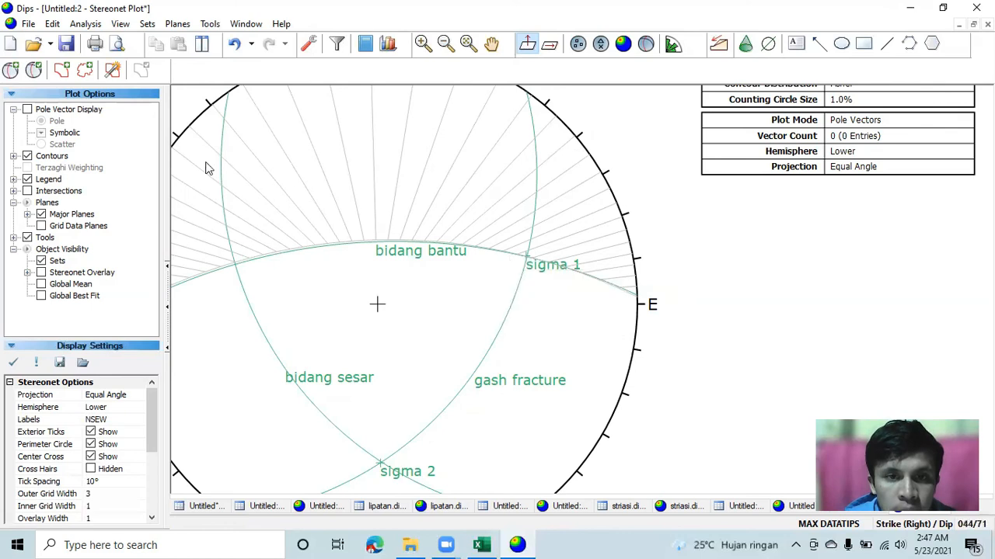
{"action": "left_click", "coordinate": [11, 70]}
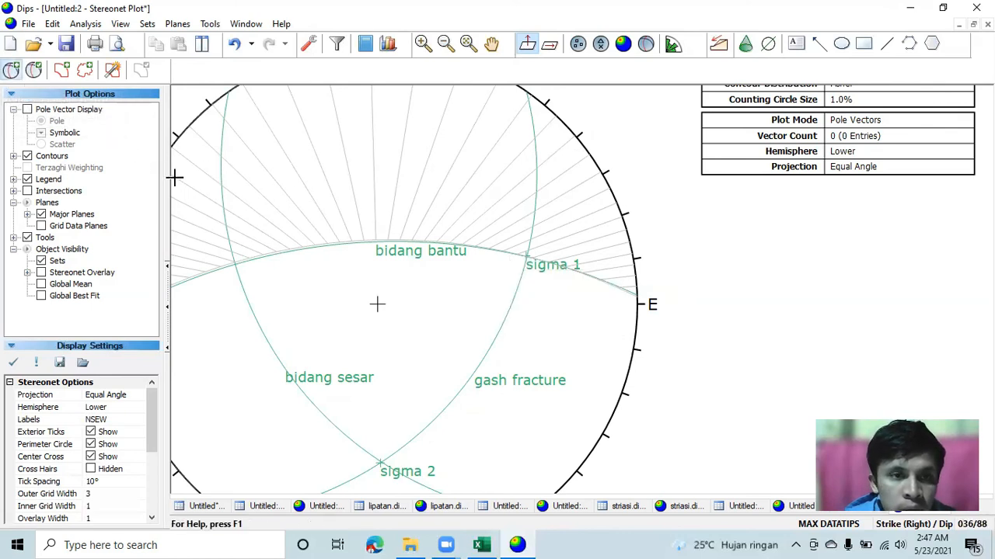
{"action": "left_click", "coordinate": [11, 70]}
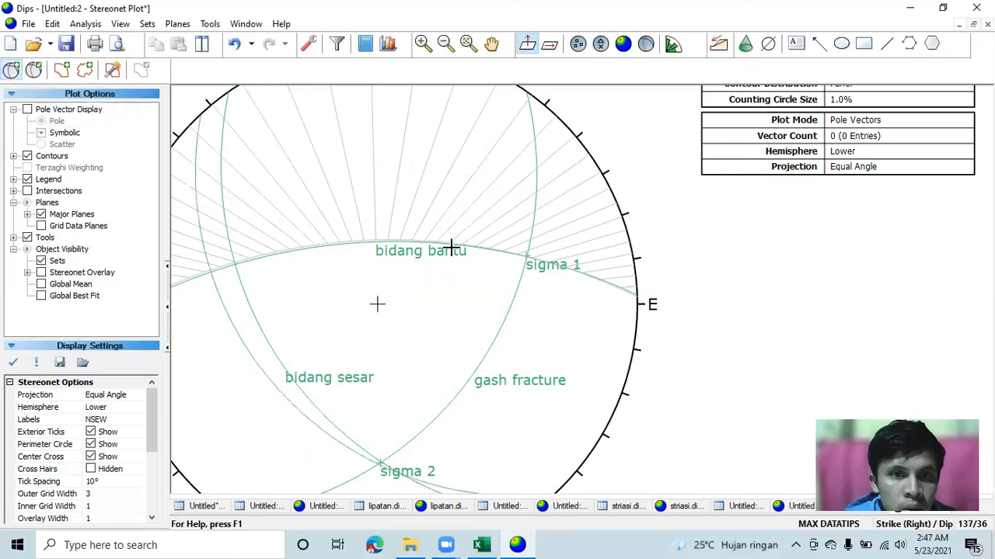
{"action": "scroll", "coordinate": [510, 273], "scroll_direction": "up", "scroll_amount": 2}
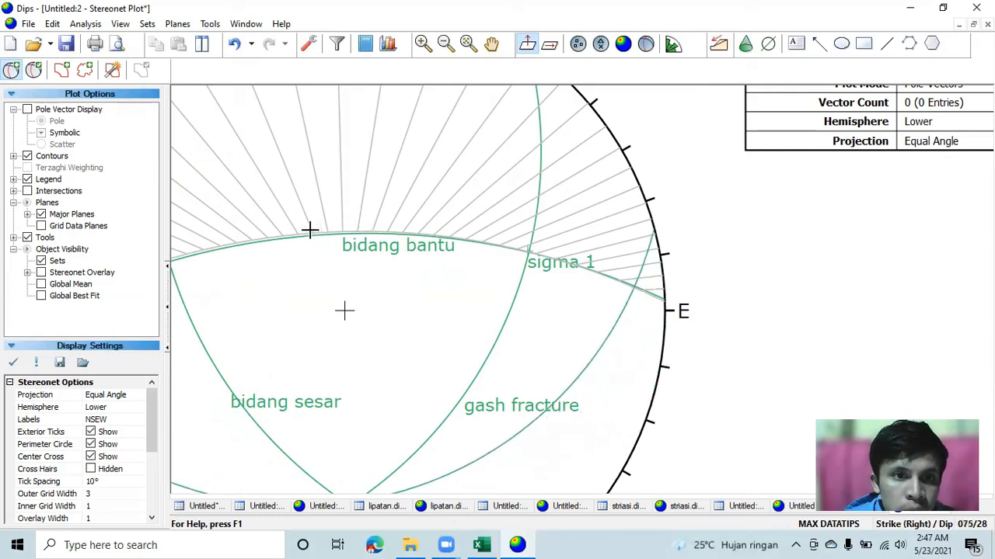
{"action": "left_click", "coordinate": [246, 242]}
{"action": "left_click", "coordinate": [530, 214]}
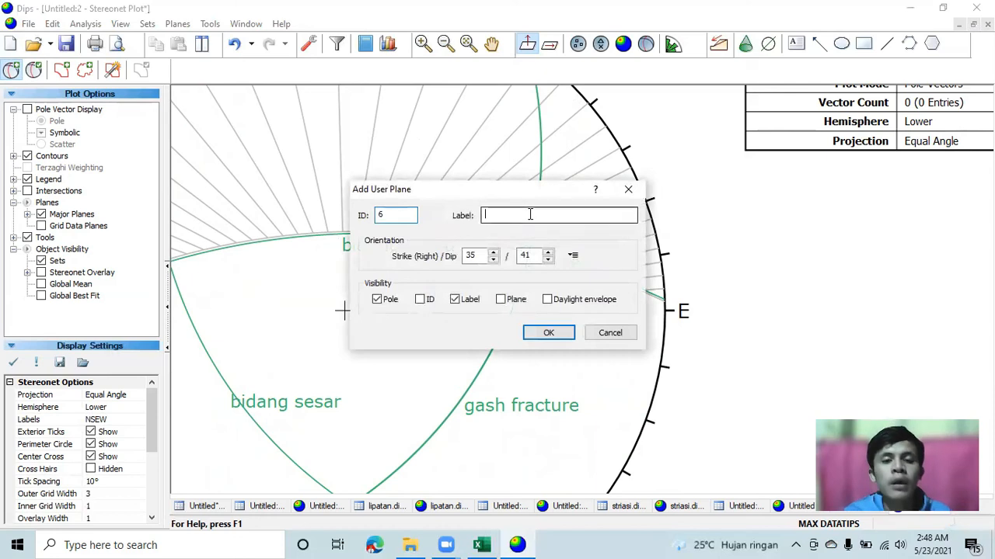
{"action": "type", "text": "sigma 3"}
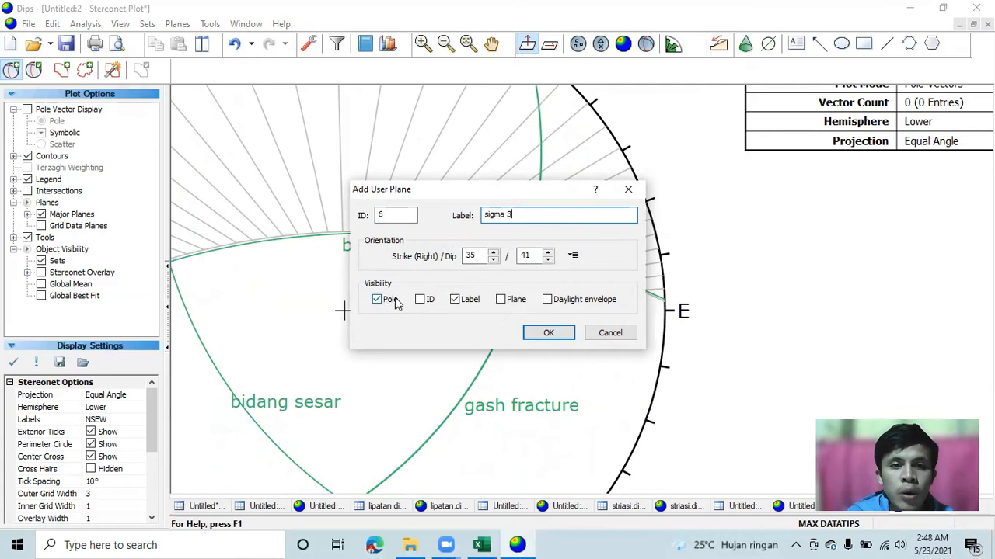
{"action": "left_click", "coordinate": [549, 334]}
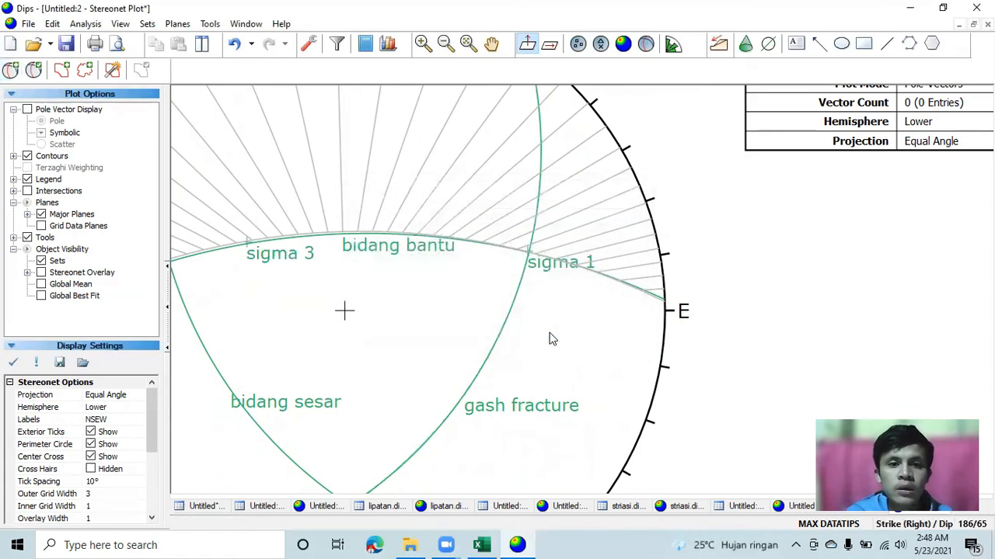
{"action": "scroll", "coordinate": [536, 338], "scroll_direction": "down", "scroll_amount": 3}
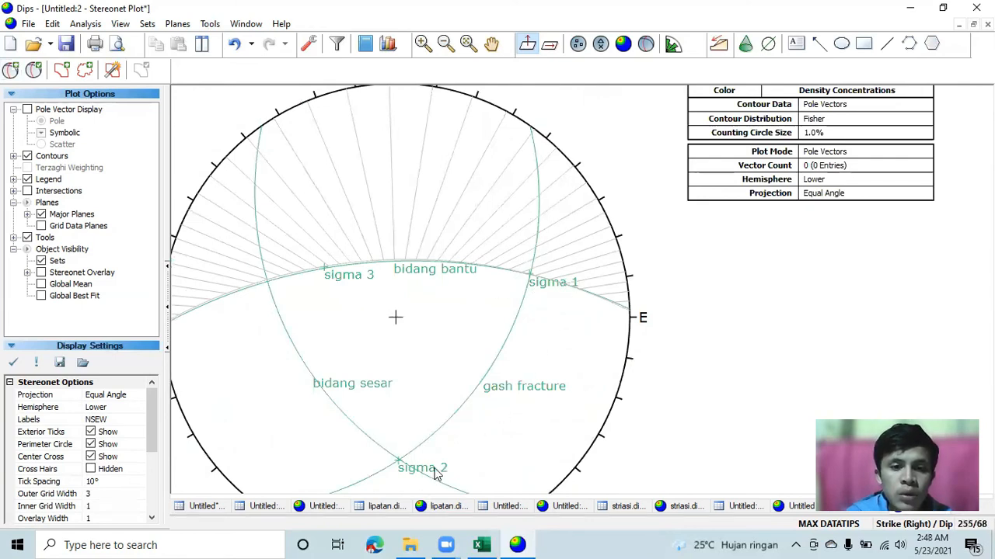
Step: Edit the user planes and set the bidang sesar plane's colour to red
{"action": "scroll", "coordinate": [338, 273], "scroll_direction": "down", "scroll_amount": 1}
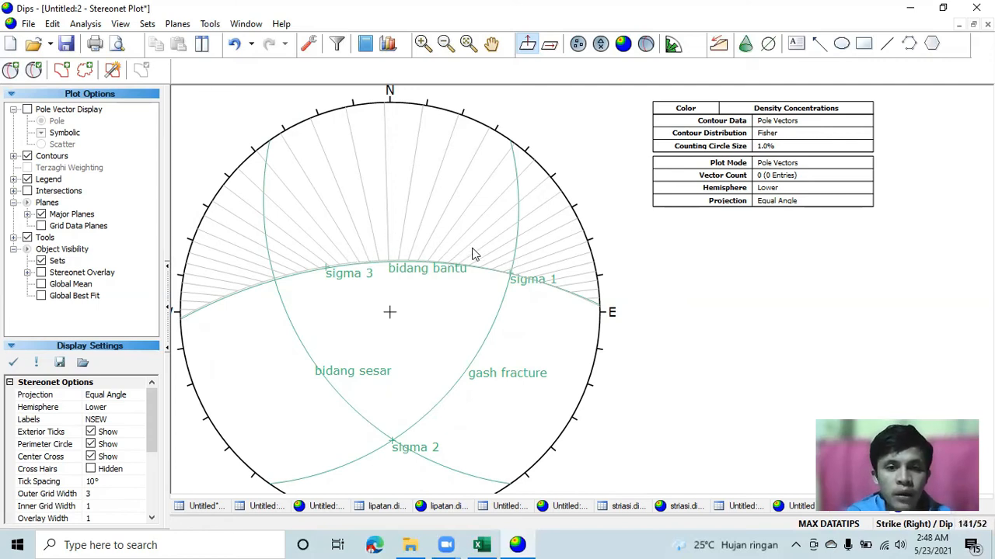
{"action": "left_click", "coordinate": [34, 70]}
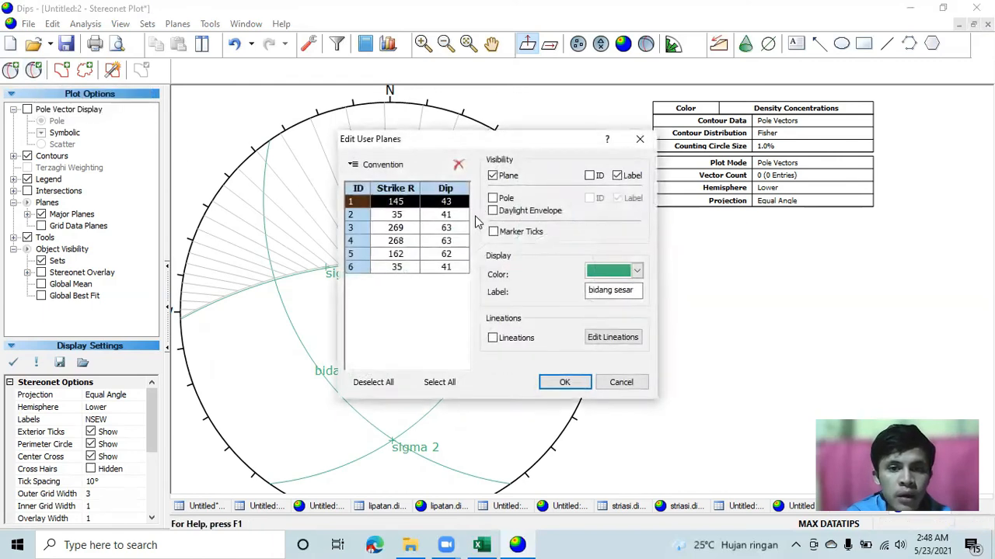
{"action": "left_click", "coordinate": [637, 272]}
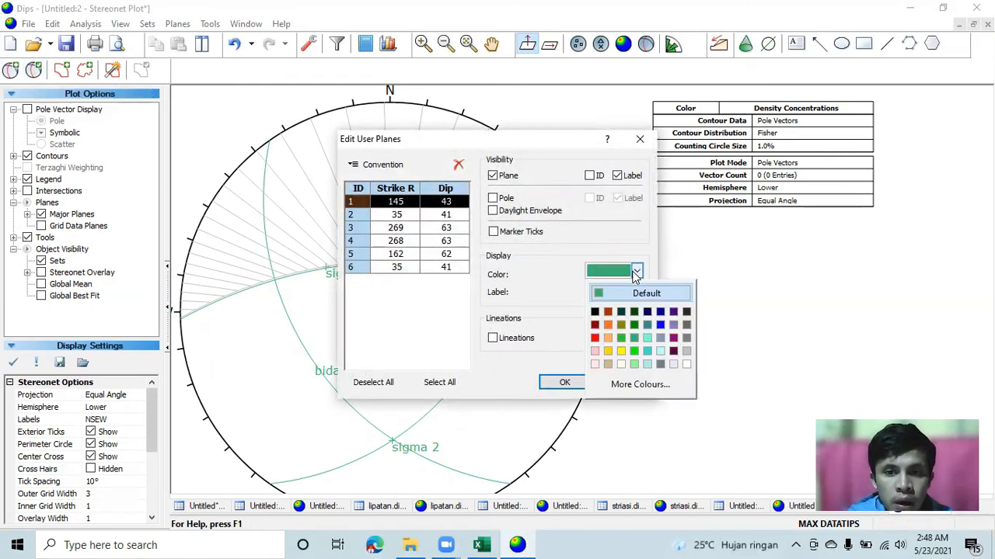
{"action": "left_click", "coordinate": [595, 338]}
Step: Set the gash fracture plane's colour to blue in the user planes list
{"action": "left_click", "coordinate": [420, 217]}
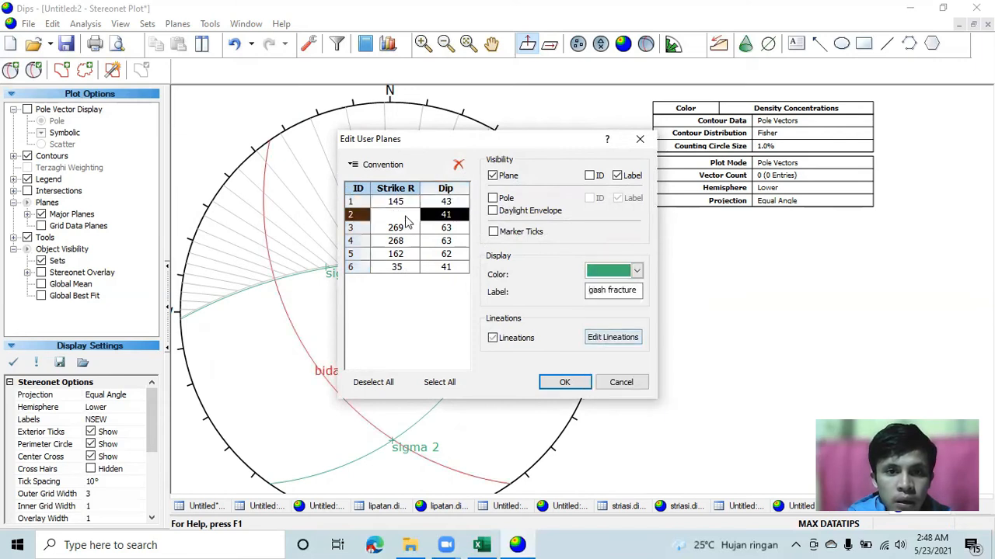
{"action": "left_click", "coordinate": [637, 270]}
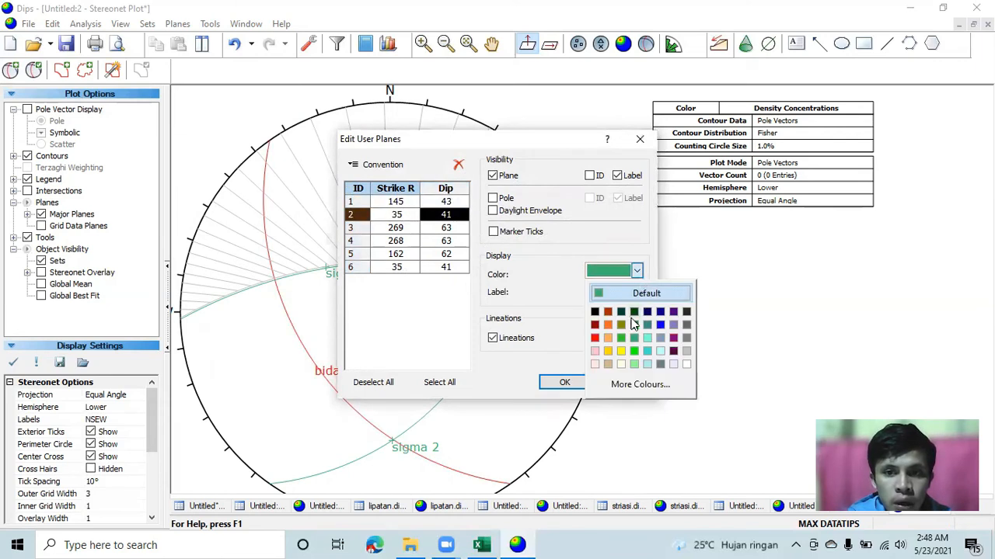
{"action": "left_click", "coordinate": [649, 324]}
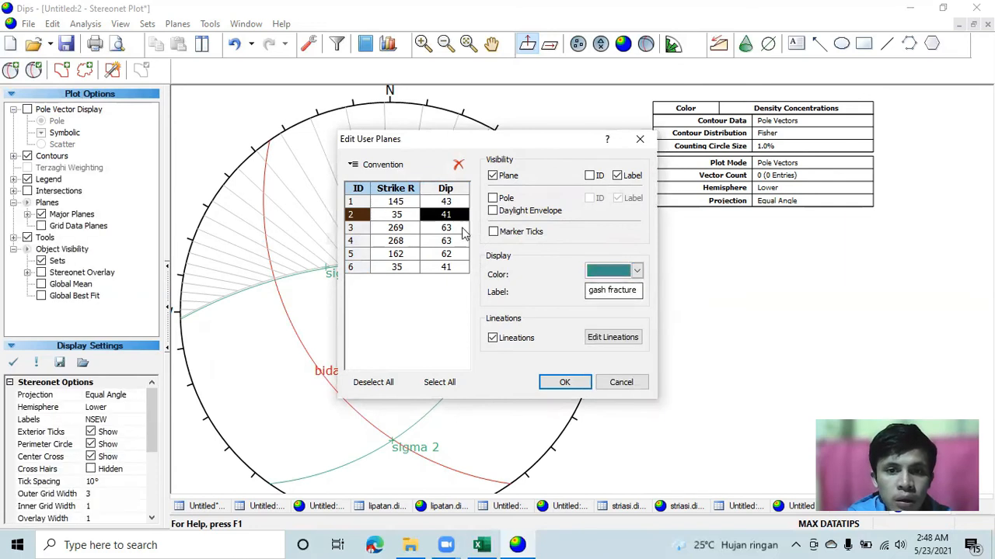
{"action": "left_click", "coordinate": [637, 270]}
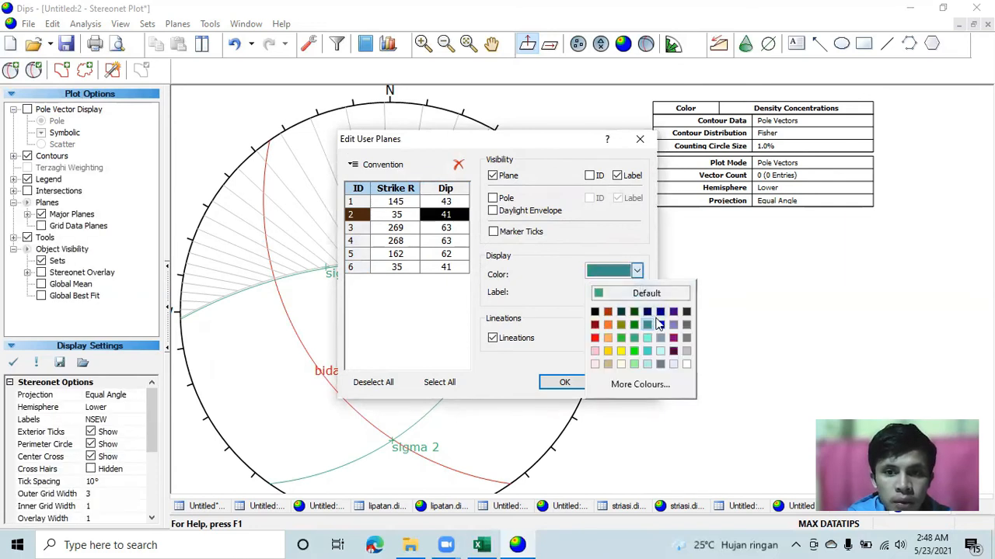
{"action": "left_click", "coordinate": [658, 324]}
{"action": "left_click", "coordinate": [413, 216]}
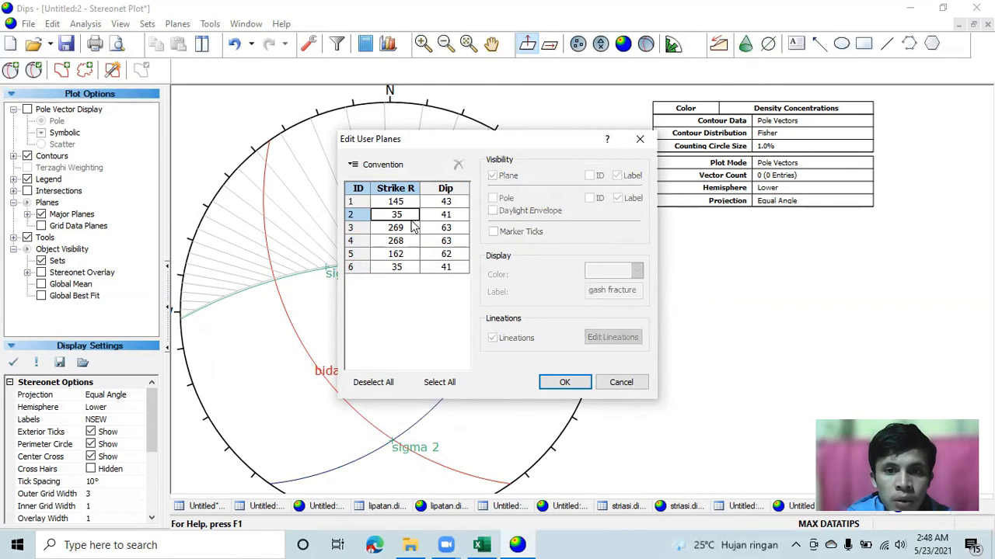
Step: Colour the sigma 2 pole black and the bidang bantu plane yellow
{"action": "left_click", "coordinate": [409, 230]}
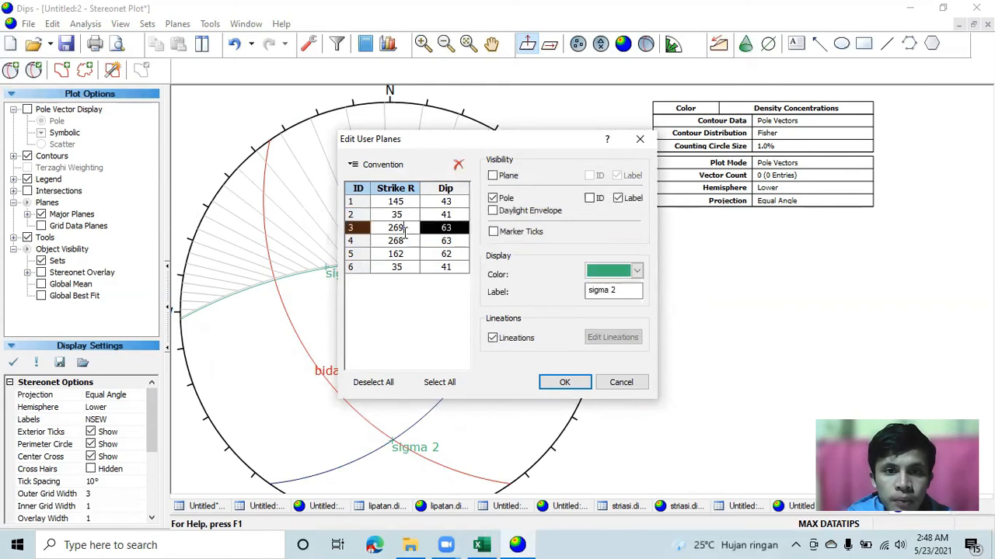
{"action": "left_click", "coordinate": [638, 270]}
{"action": "left_click", "coordinate": [598, 313]}
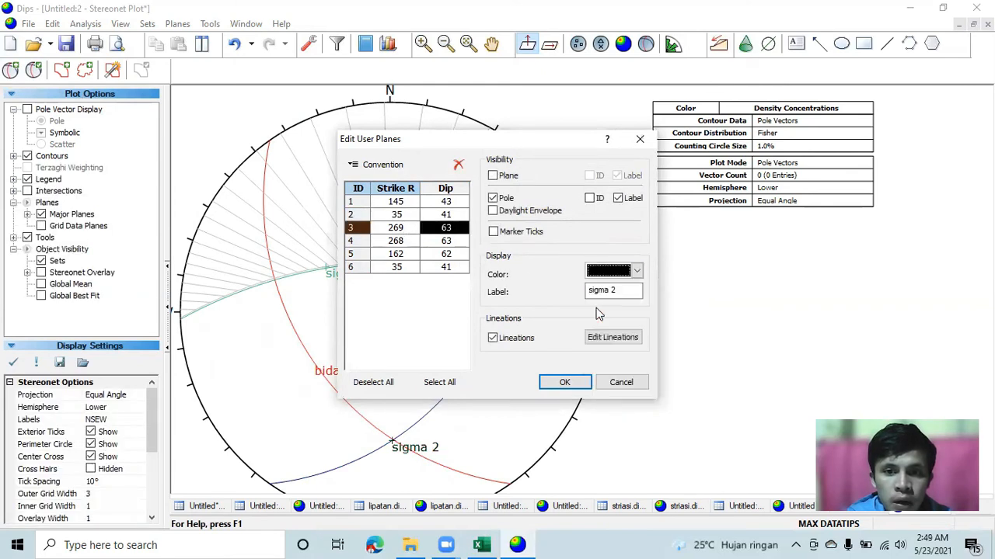
{"action": "left_click", "coordinate": [401, 241]}
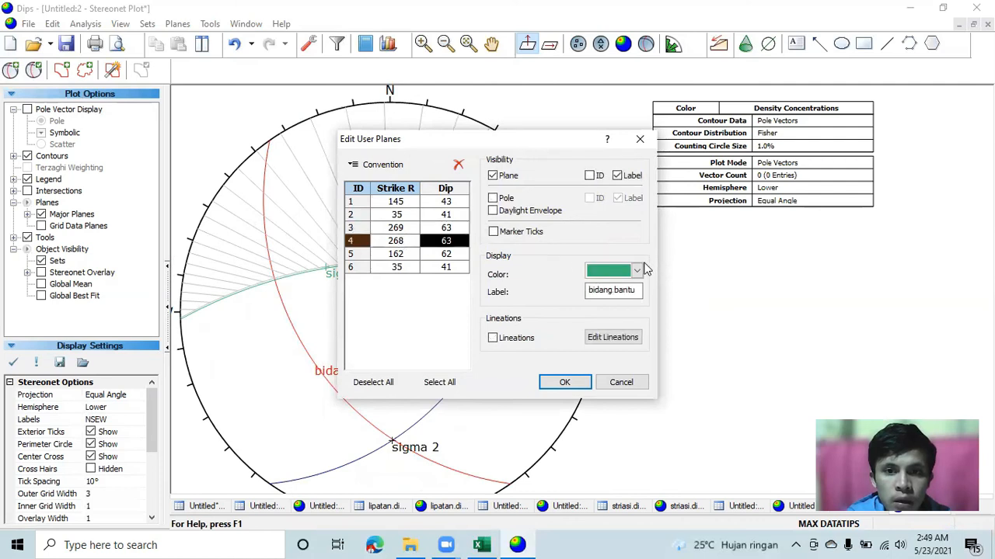
{"action": "left_click", "coordinate": [636, 271]}
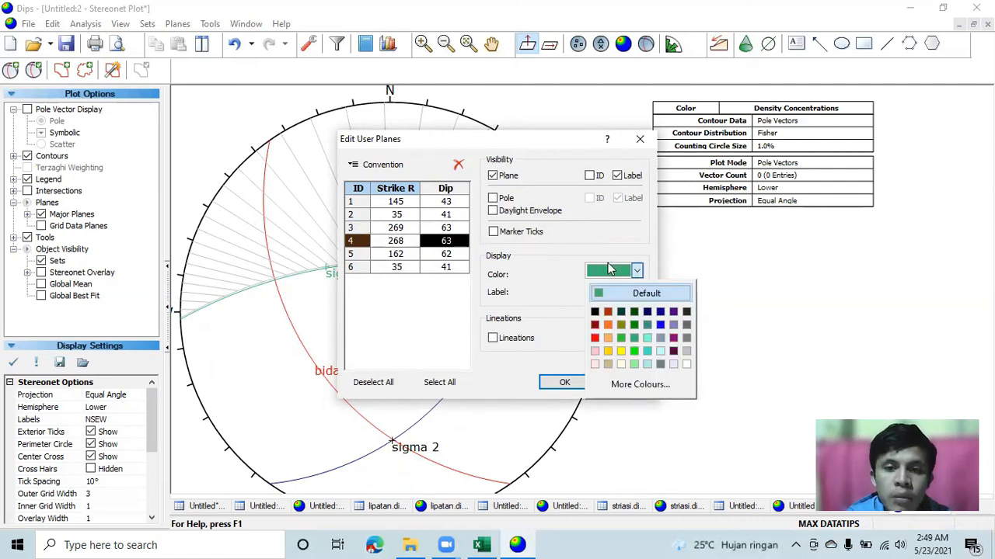
{"action": "left_click", "coordinate": [627, 351]}
Step: Colour the sigma 1 and sigma 3 poles black and apply the user plane changes
{"action": "left_click", "coordinate": [397, 254]}
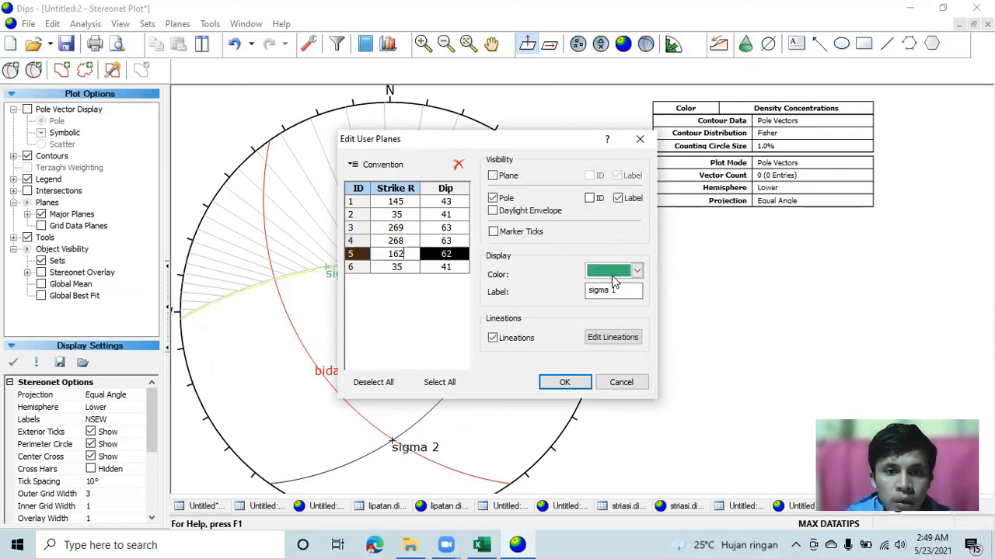
{"action": "left_click", "coordinate": [636, 271]}
{"action": "left_click", "coordinate": [595, 311]}
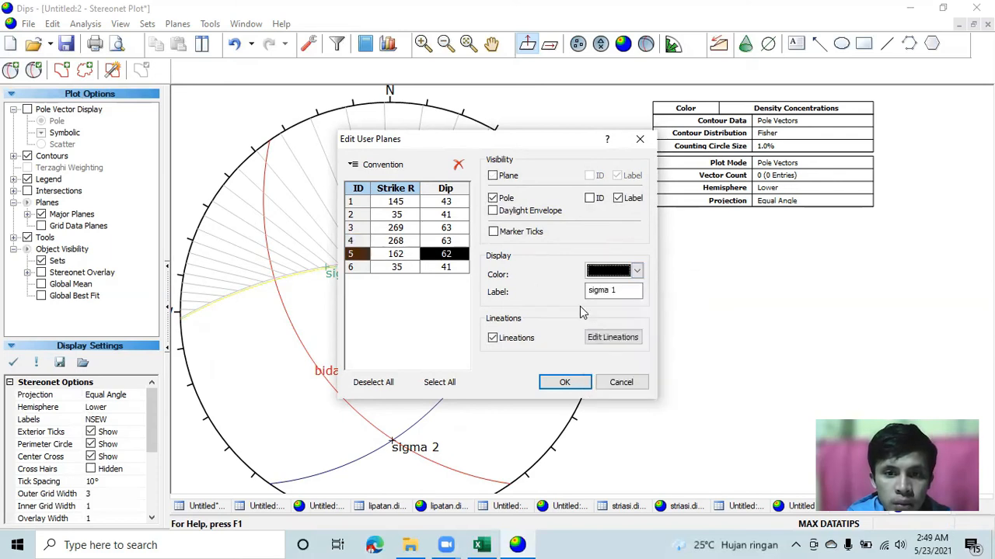
{"action": "left_click", "coordinate": [403, 267]}
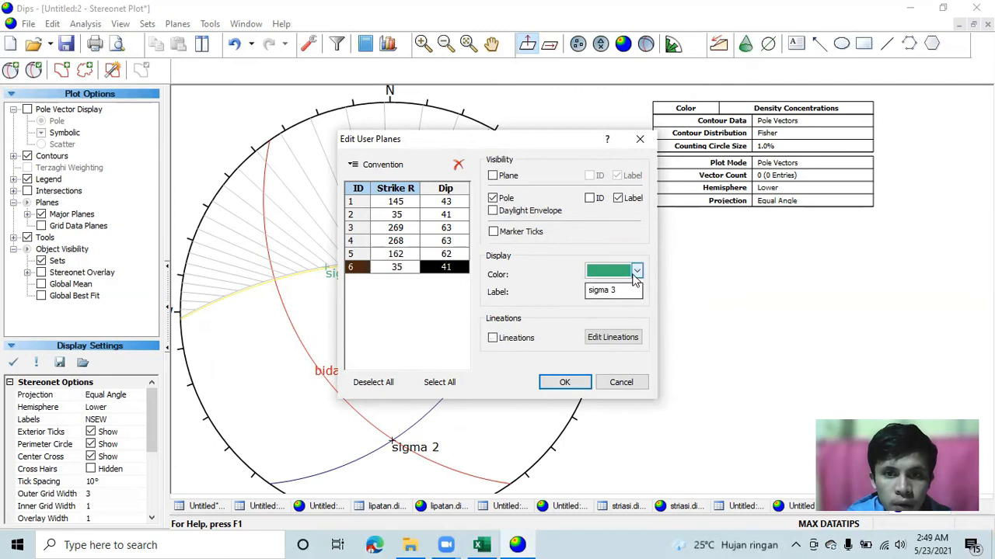
{"action": "left_click", "coordinate": [637, 271]}
{"action": "left_click", "coordinate": [594, 311]}
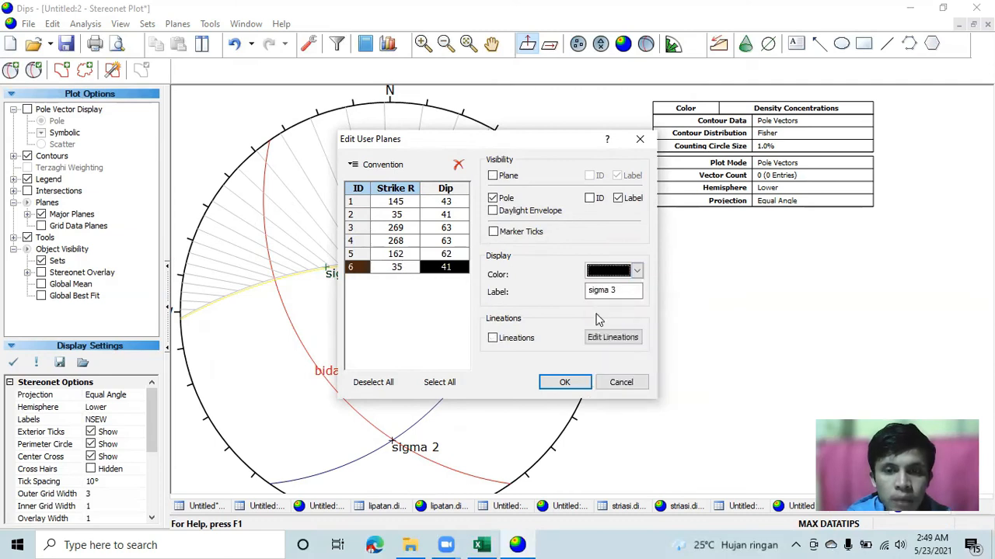
{"action": "left_click", "coordinate": [563, 383]}
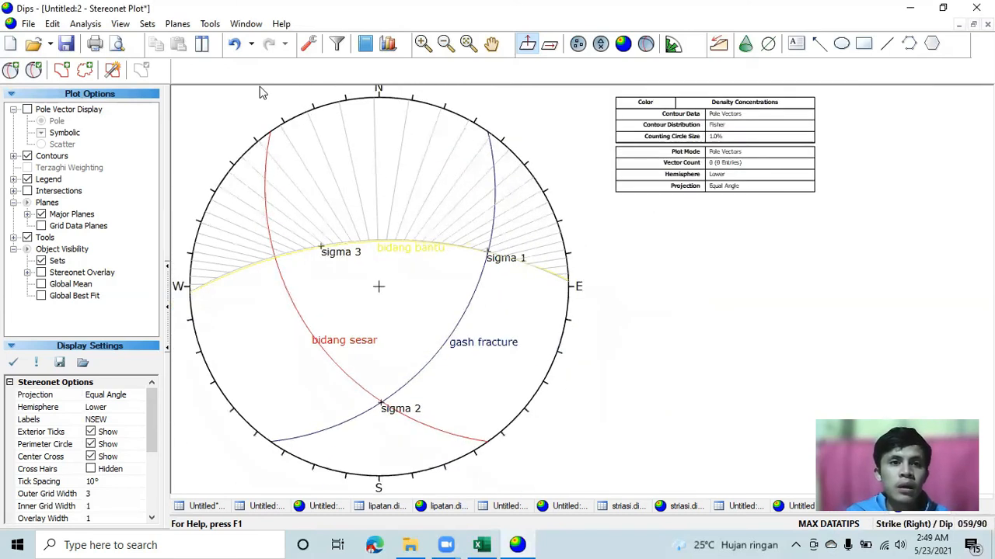
Step: Delete all tools from the stereonet to remove the pitch grid along the bidang bantu plane
{"action": "left_click", "coordinate": [208, 23]}
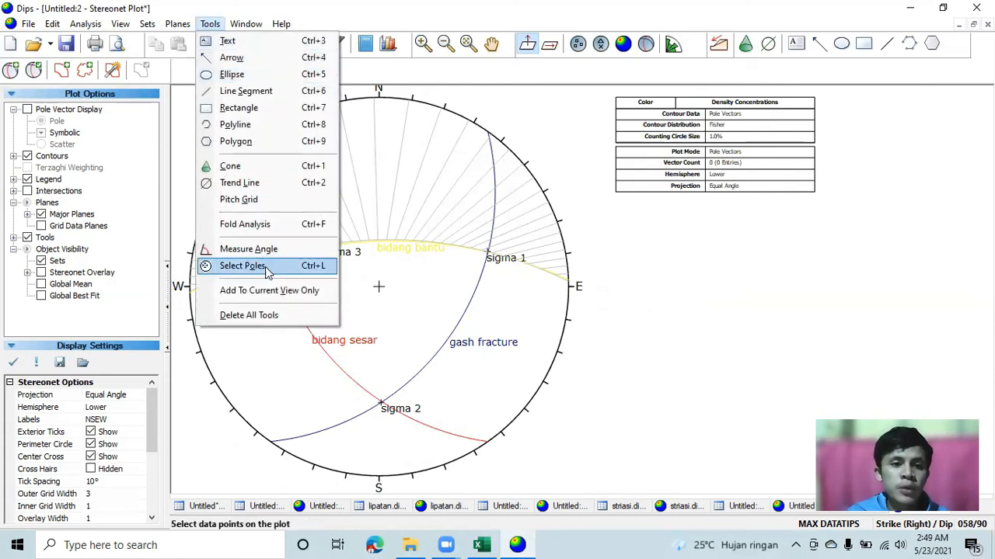
{"action": "left_click", "coordinate": [265, 316]}
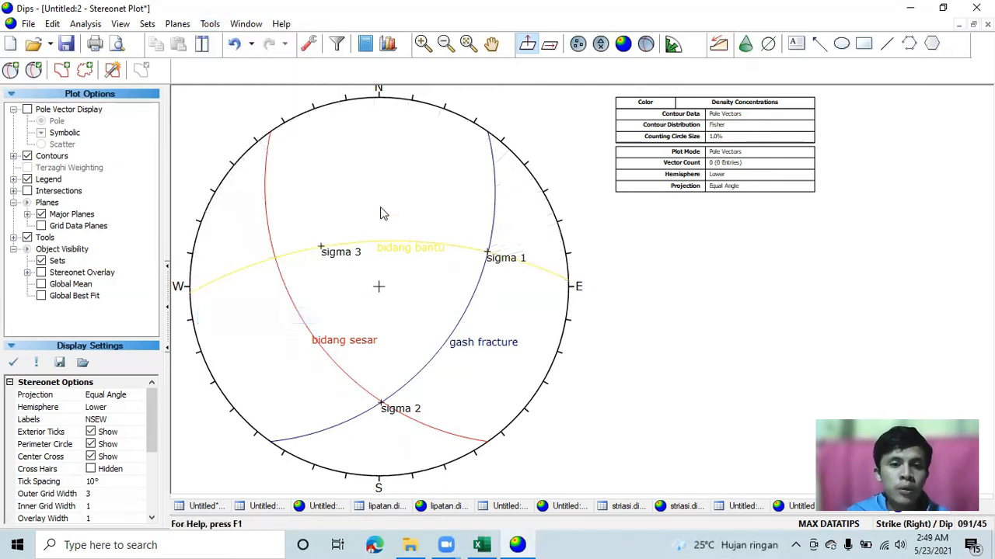
{"action": "scroll", "coordinate": [382, 213], "scroll_direction": "down", "scroll_amount": 1}
{"action": "scroll", "coordinate": [366, 228], "scroll_direction": "up", "scroll_amount": 1}
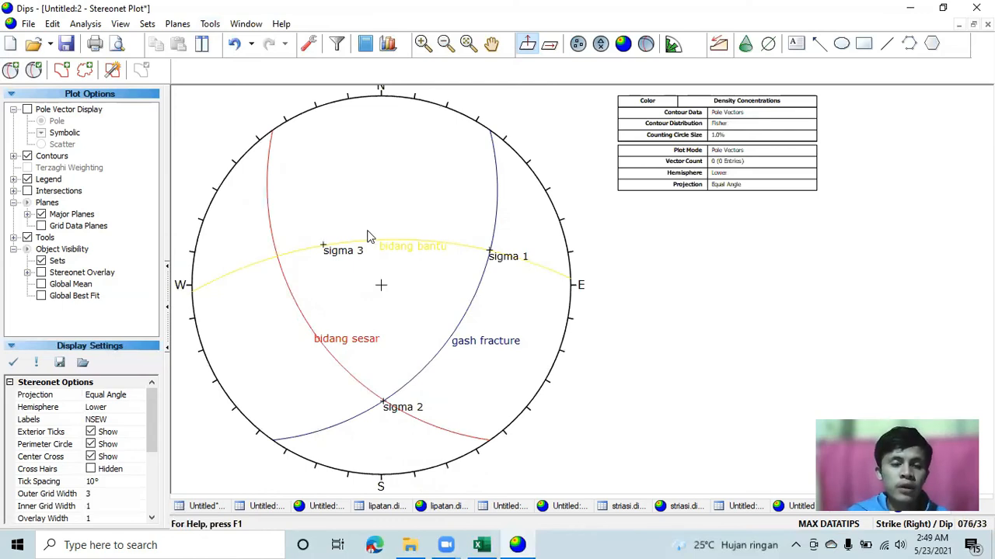
Step: Refresh the plot legend by hiding and showing it again so that it lists the user planes
{"action": "mouse_move", "coordinate": [505, 258]}
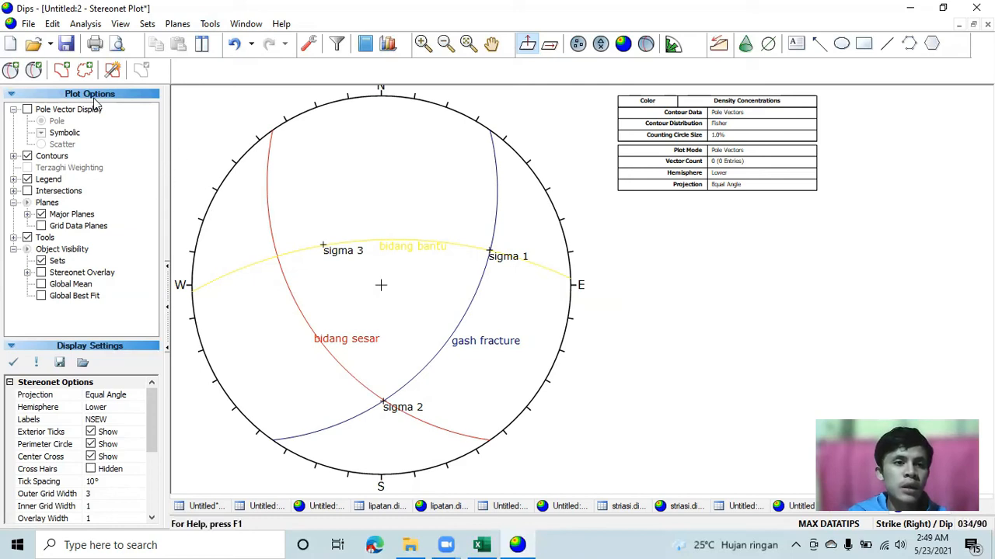
{"action": "left_click", "coordinate": [28, 180]}
{"action": "left_click", "coordinate": [27, 179]}
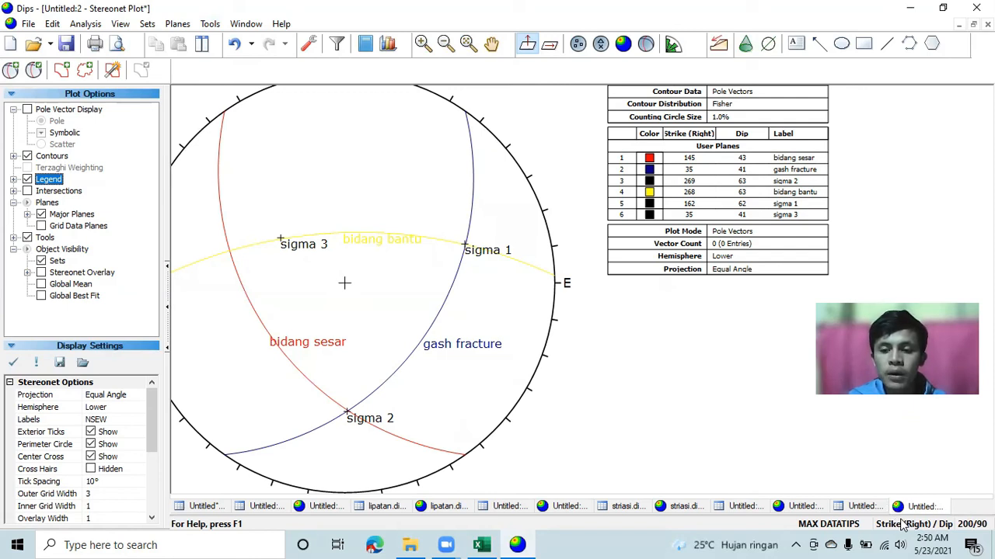
Step: Change the orientation convention to Trend / Plunge and examine the sigma 1, 2 and 3 values in the legend
{"action": "left_click", "coordinate": [904, 527]}
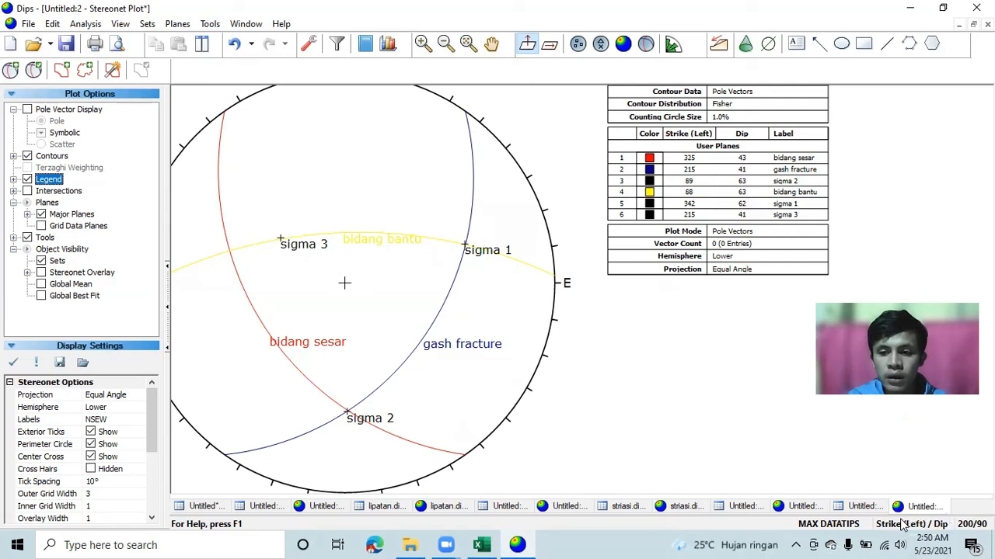
{"action": "left_click", "coordinate": [904, 526]}
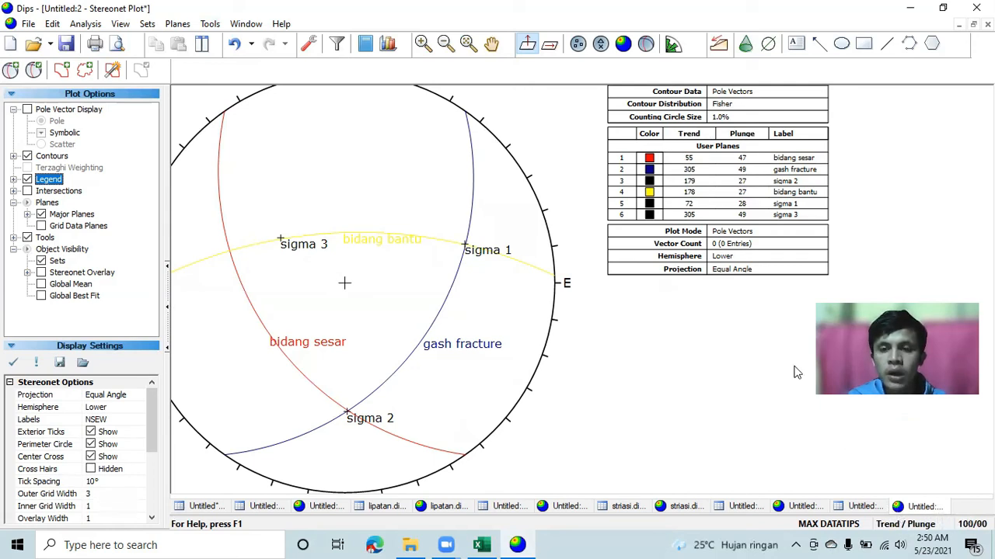
{"action": "scroll", "coordinate": [715, 342], "scroll_direction": "down", "scroll_amount": 1}
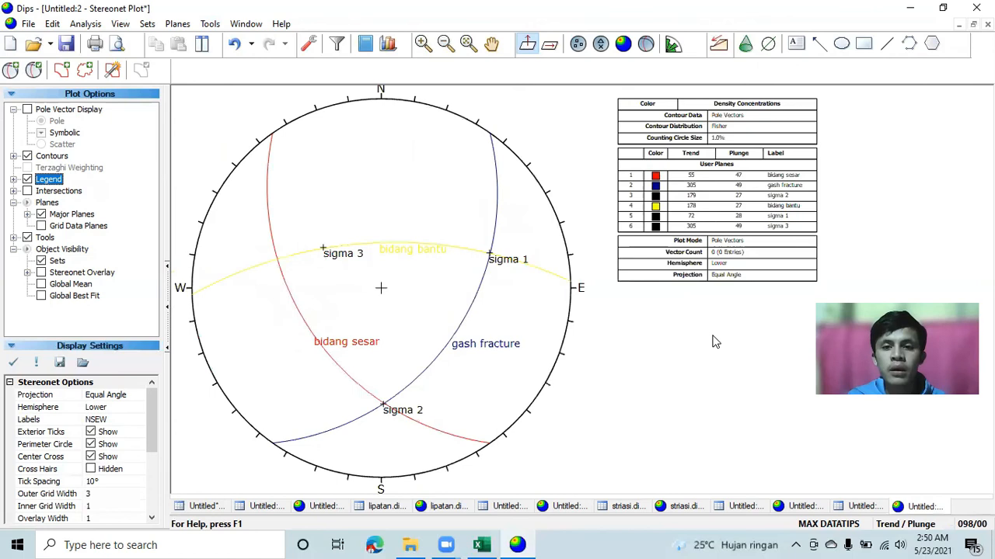
{"action": "scroll", "coordinate": [714, 342], "scroll_direction": "up", "scroll_amount": 1}
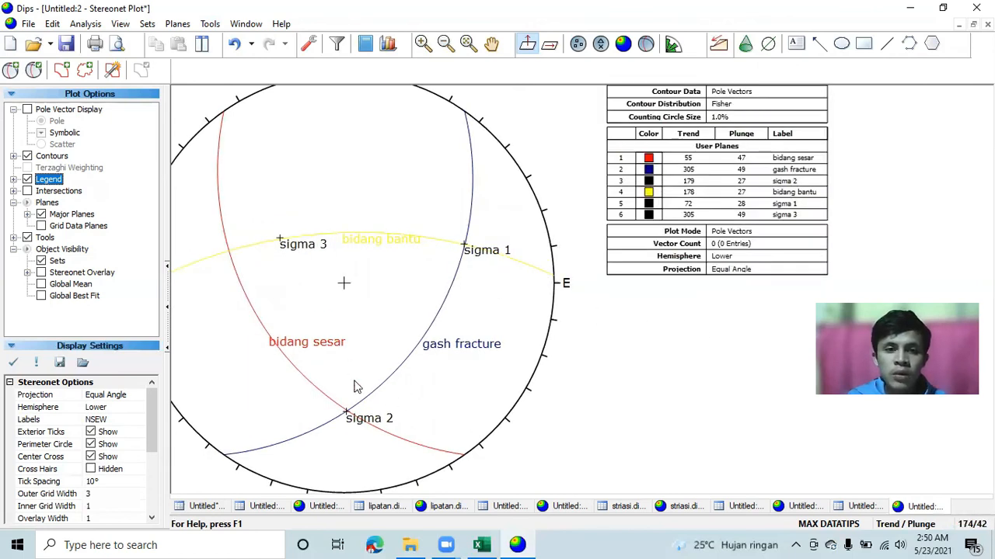
{"action": "scroll", "coordinate": [714, 241], "scroll_direction": "up", "scroll_amount": 1}
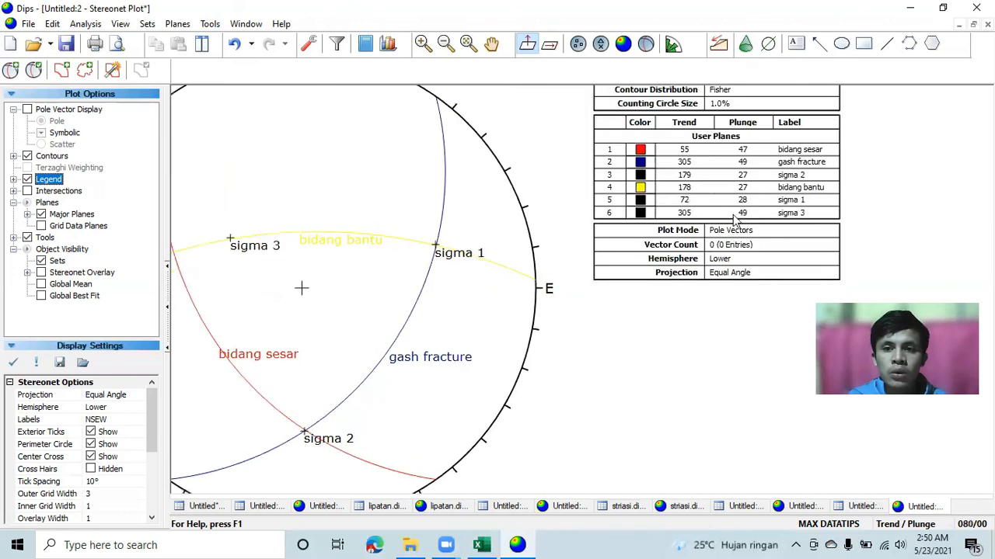
{"action": "scroll", "coordinate": [688, 203], "scroll_direction": "down", "scroll_amount": 1}
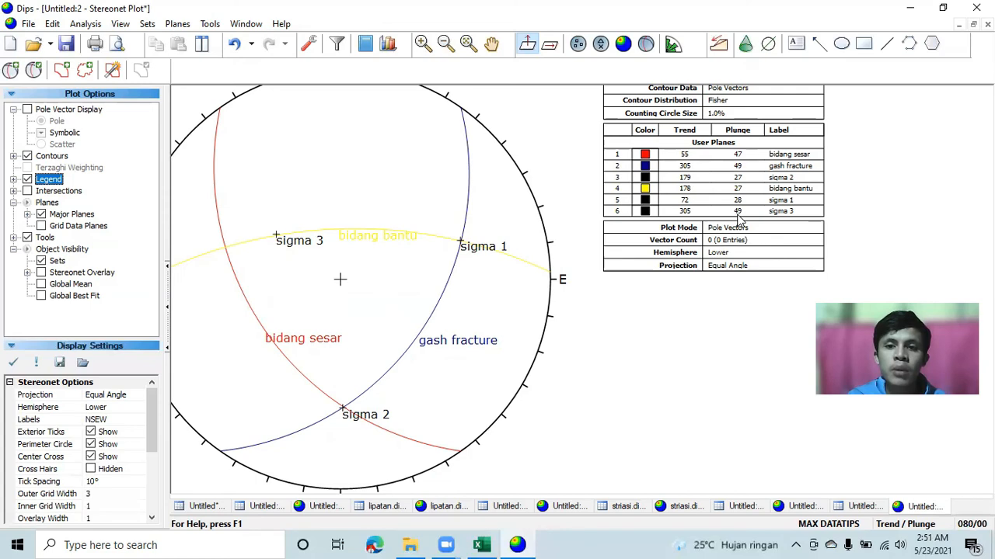
{"action": "scroll", "coordinate": [740, 221], "scroll_direction": "down", "scroll_amount": 1}
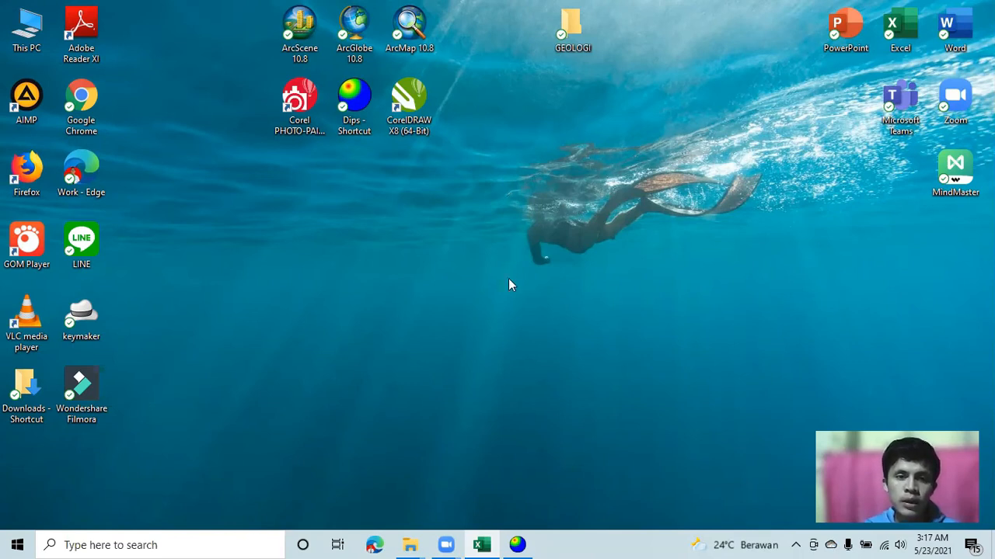
Step: Switch to the blank Dips project, set its global orientation format to Strike (Right) / Dip, and open an empty stereonet contour plot
{"action": "left_click", "coordinate": [523, 543]}
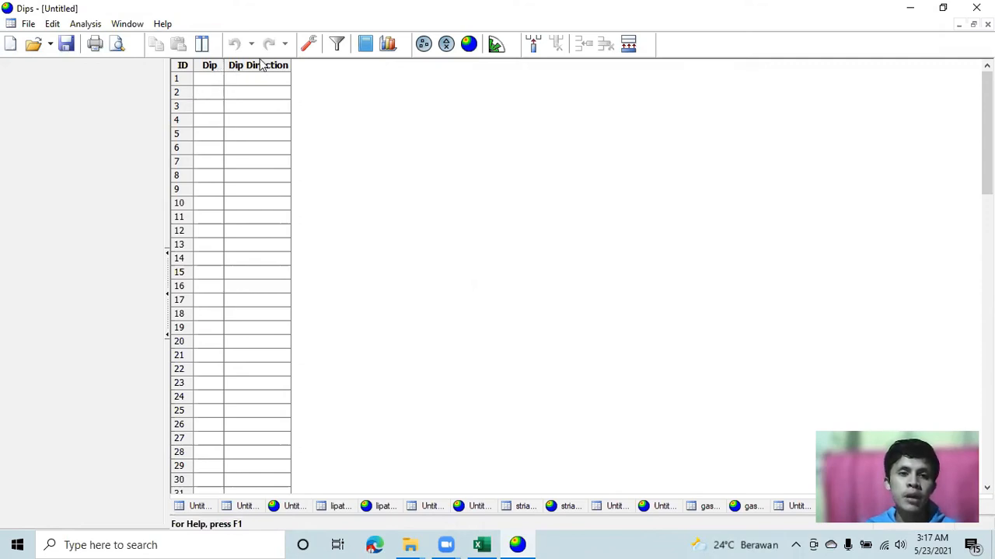
{"action": "left_click", "coordinate": [311, 51]}
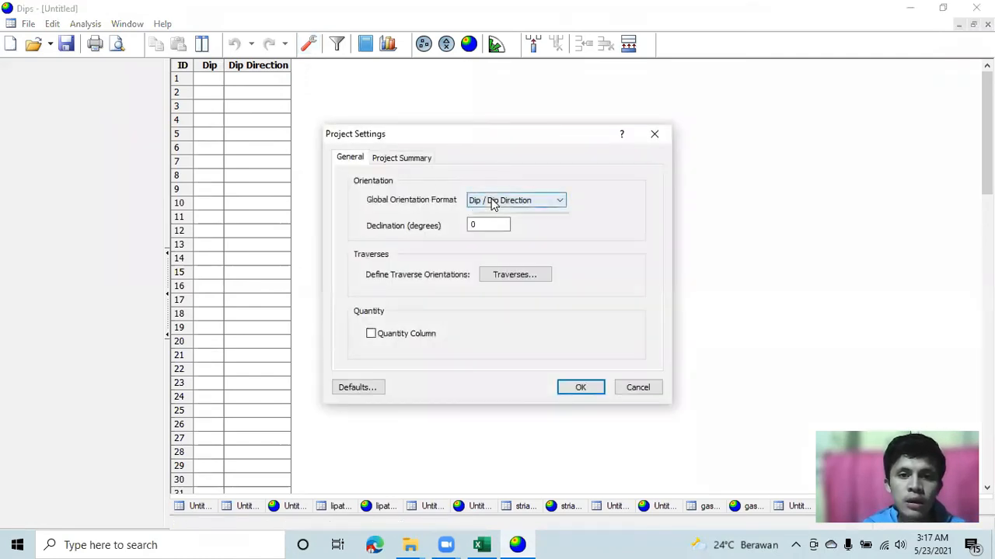
{"action": "left_click", "coordinate": [492, 202]}
{"action": "left_click", "coordinate": [494, 222]}
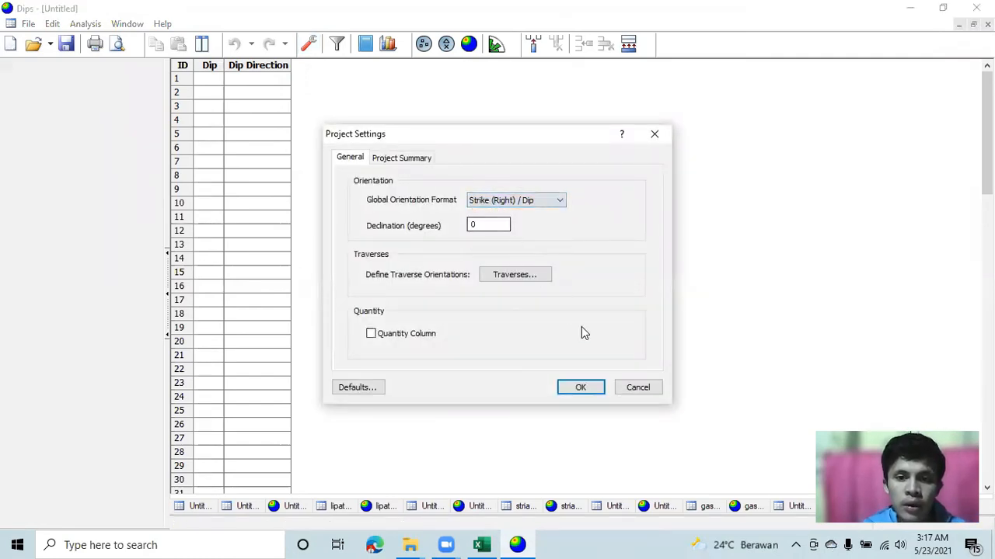
{"action": "left_click", "coordinate": [579, 389]}
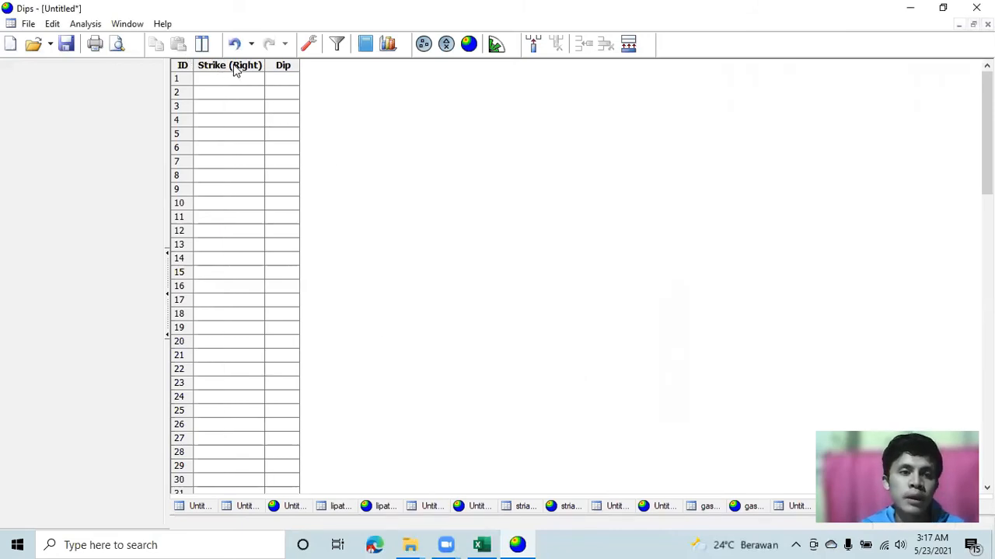
{"action": "left_click", "coordinate": [464, 46]}
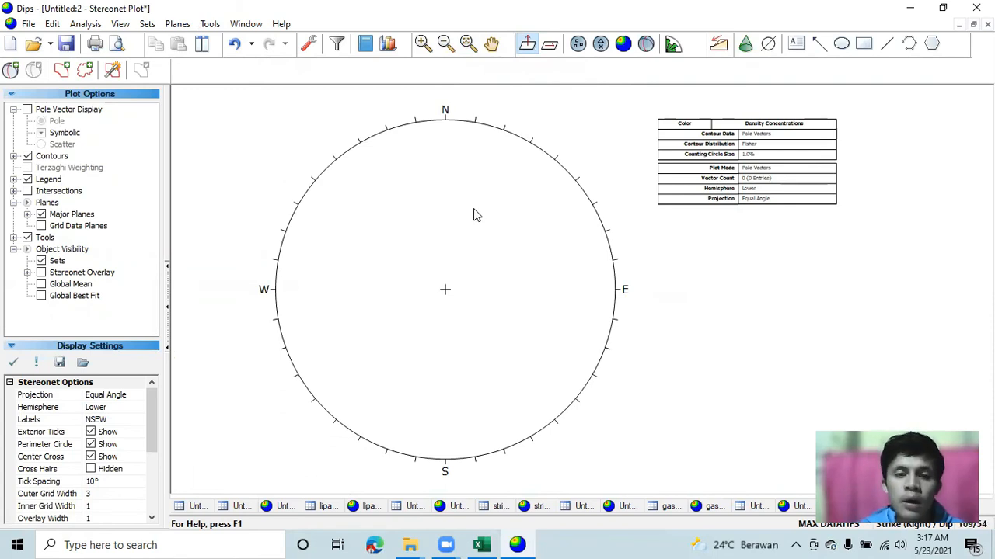
Step: Check the bidang sesar and dragfold data in Excel, then in Dips add user plane "bidang sesar" at 235/43, showing only its label and plane
{"action": "left_click", "coordinate": [481, 544]}
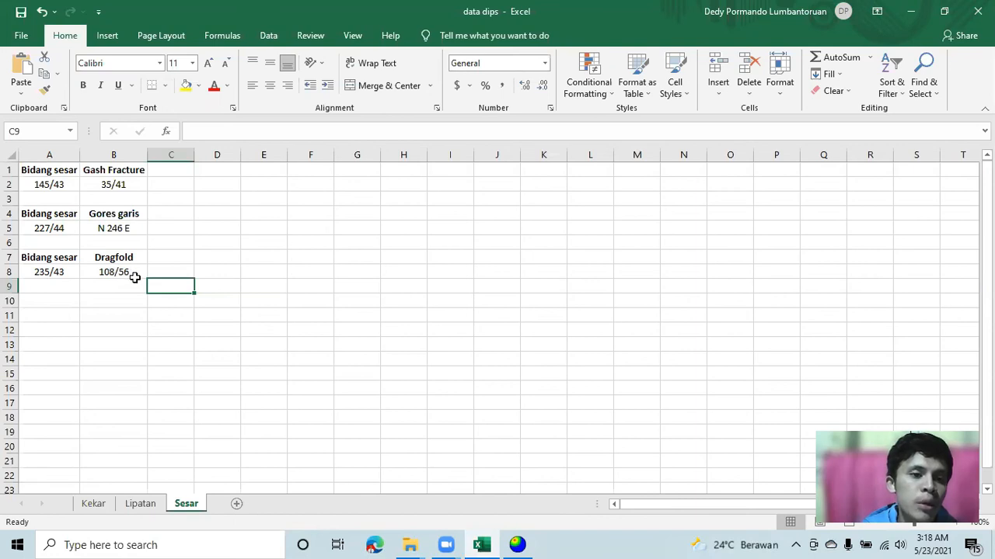
{"action": "left_click", "coordinate": [519, 545]}
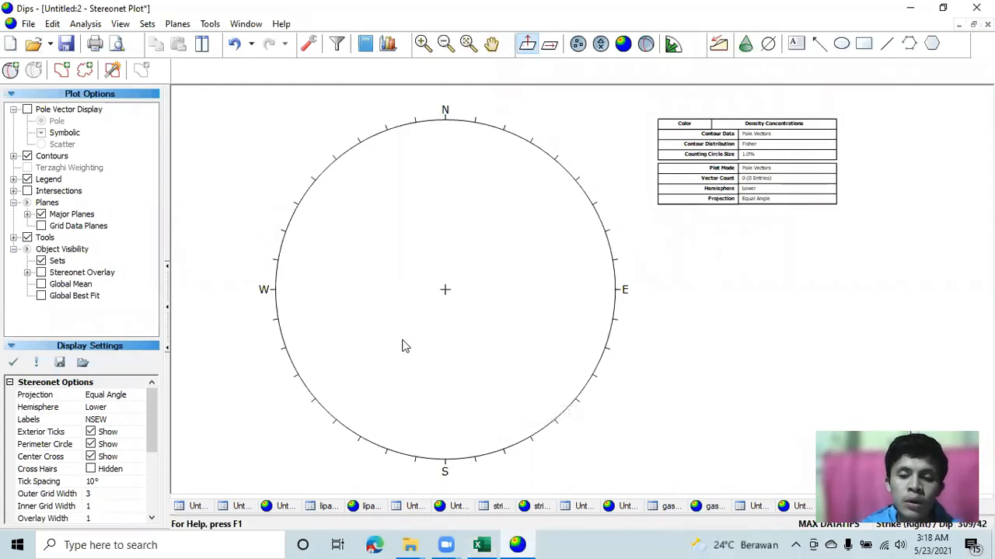
{"action": "left_click", "coordinate": [12, 72]}
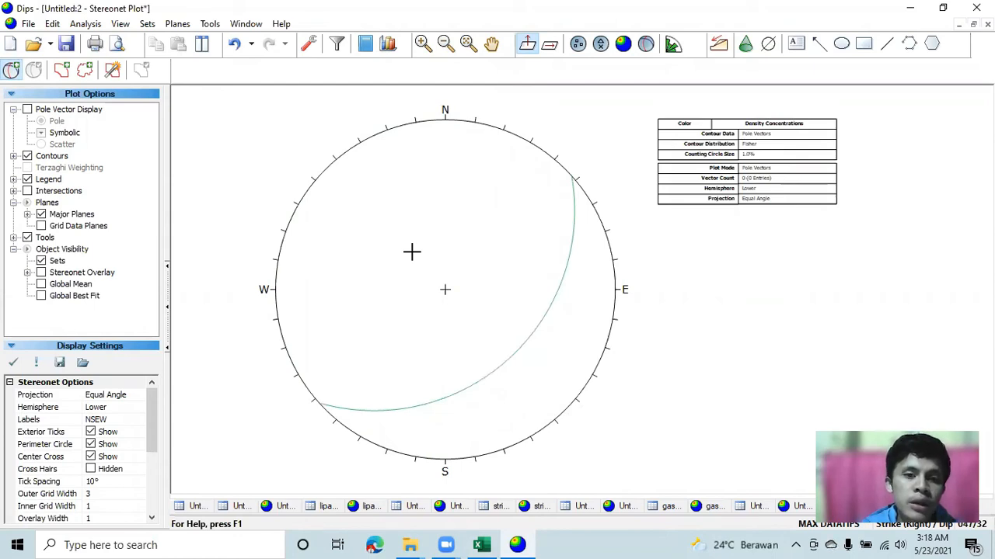
{"action": "left_click", "coordinate": [411, 254]}
{"action": "left_click", "coordinate": [508, 214]}
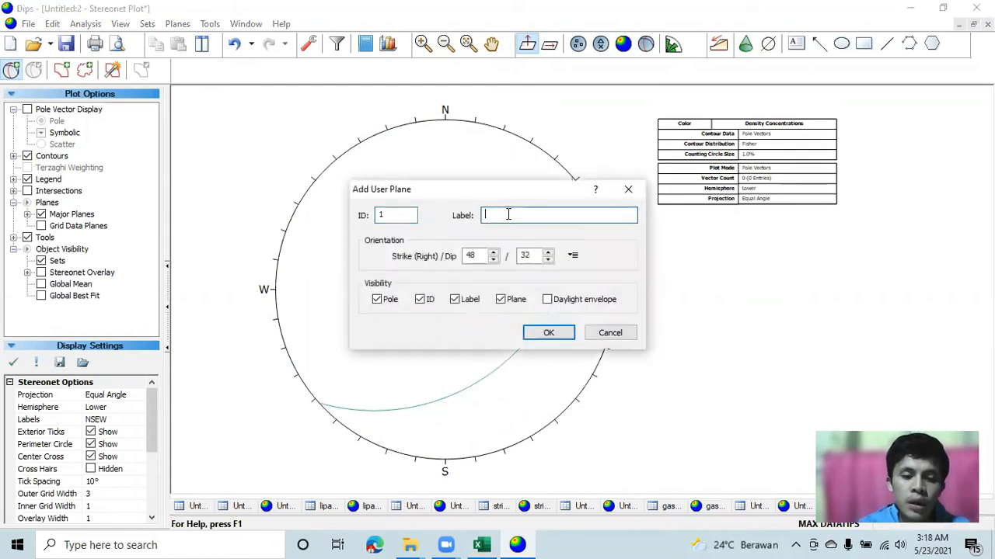
{"action": "type", "text": "bidang sesar"}
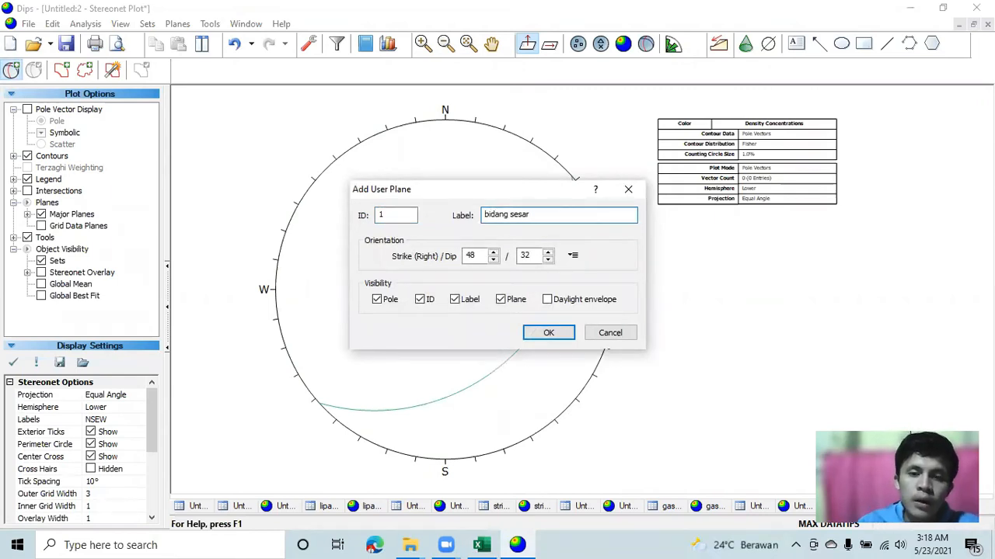
{"action": "left_click", "coordinate": [478, 255]}
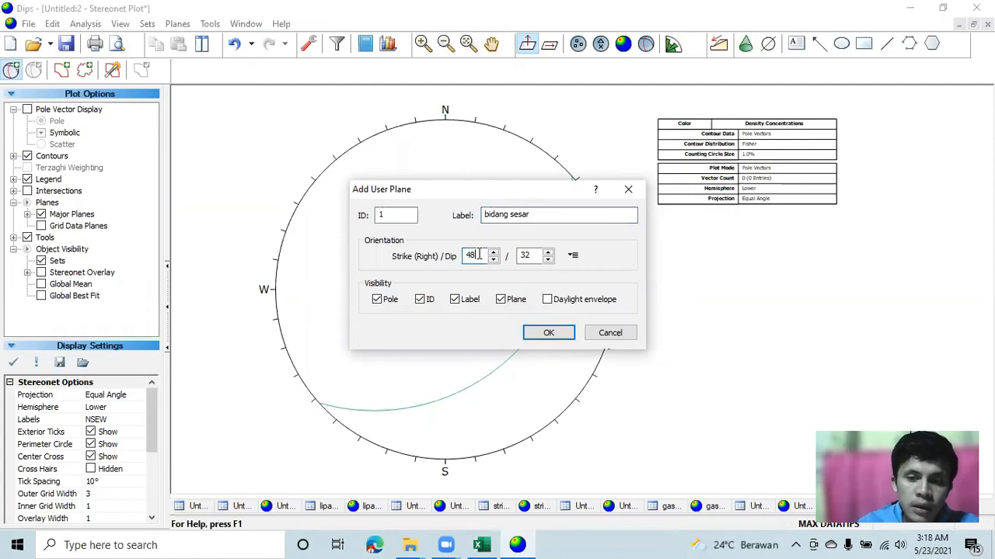
{"action": "type", "text": "235"}
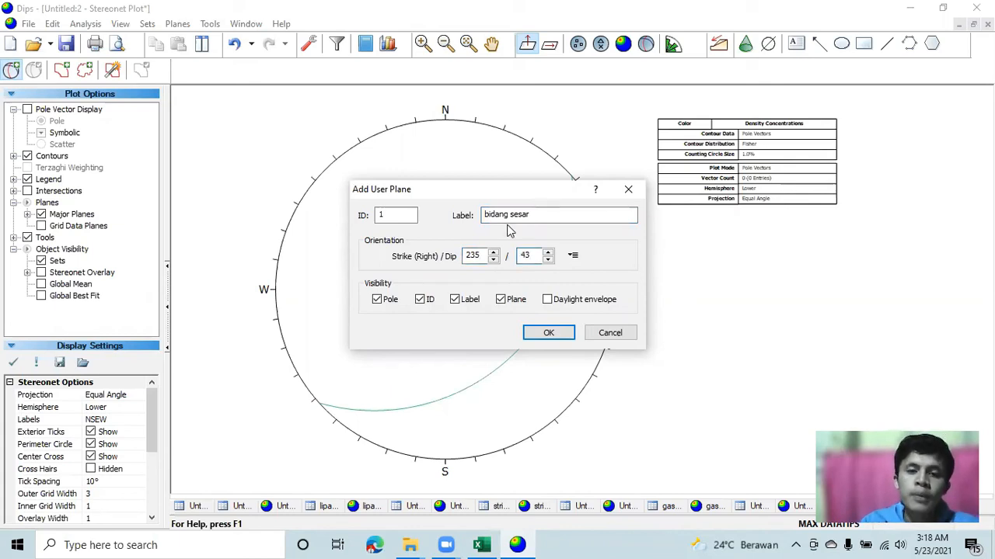
{"action": "left_click", "coordinate": [378, 301]}
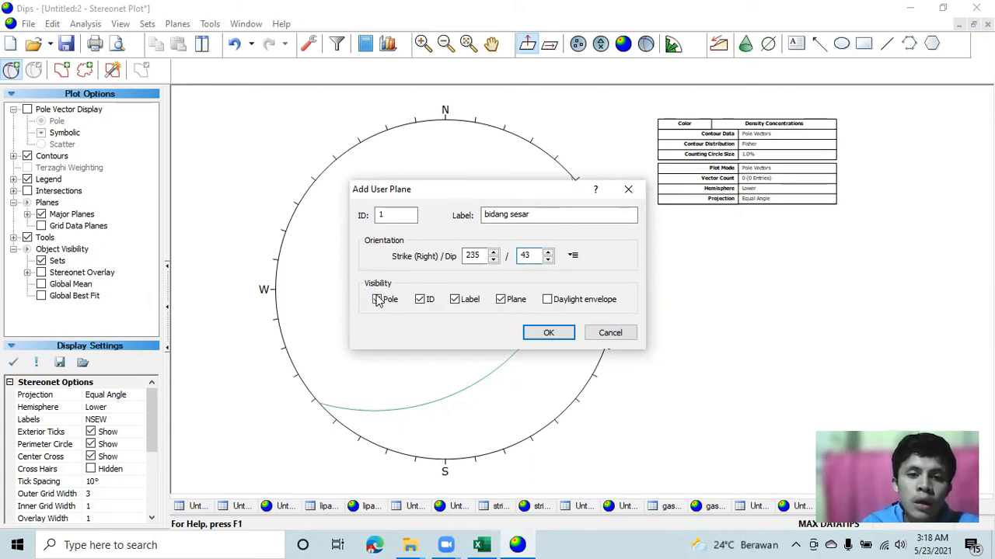
{"action": "left_click", "coordinate": [420, 300]}
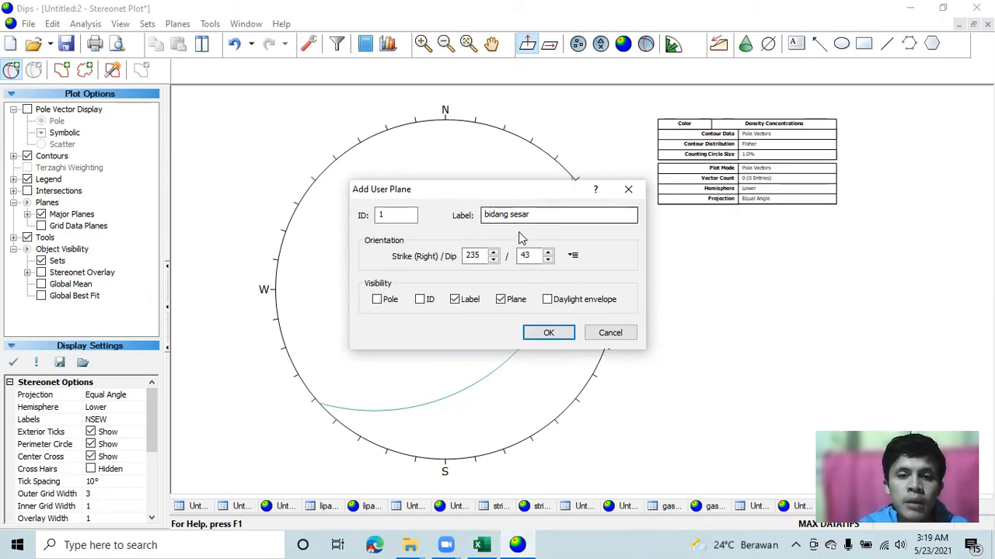
{"action": "left_click", "coordinate": [546, 333]}
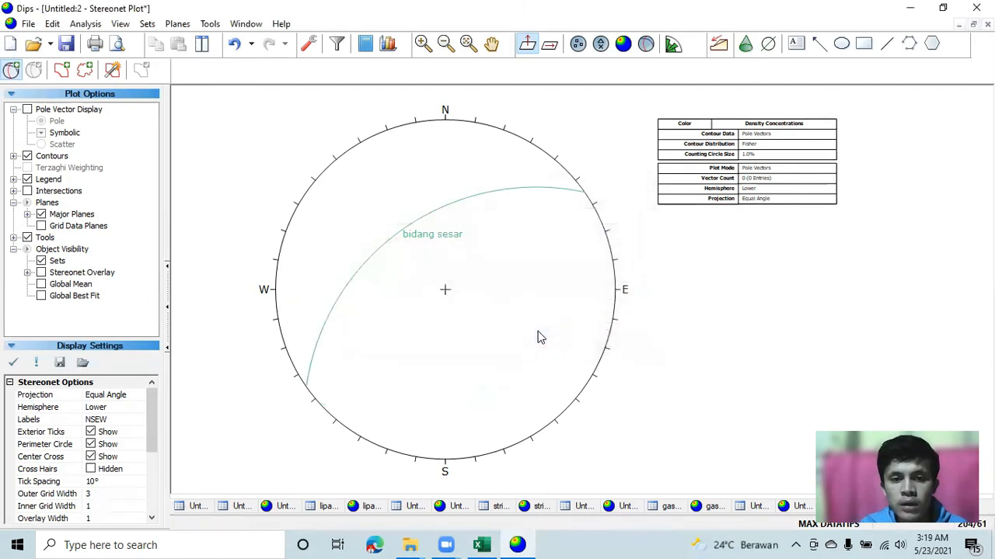
Step: Add a second user plane labelled "Drag fold" with strike/dip 108/56, showing only its label and plane
{"action": "mouse_move", "coordinate": [385, 247]}
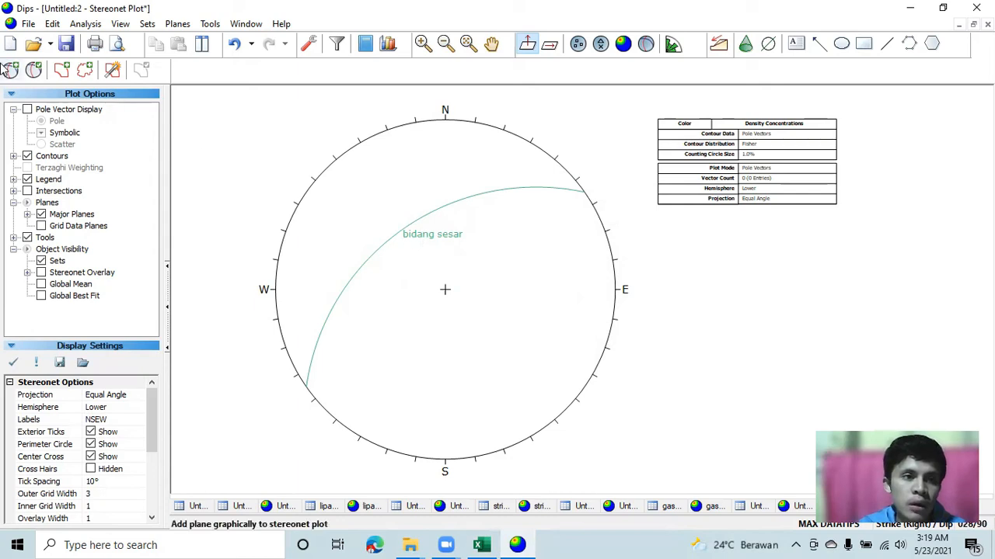
{"action": "left_click", "coordinate": [11, 70]}
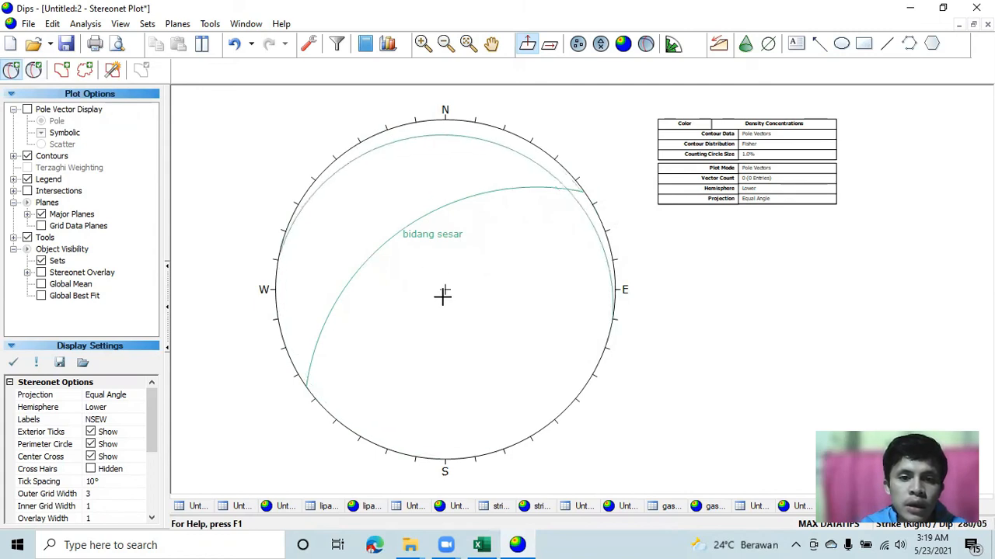
{"action": "left_click", "coordinate": [442, 293]}
{"action": "left_click", "coordinate": [503, 217]}
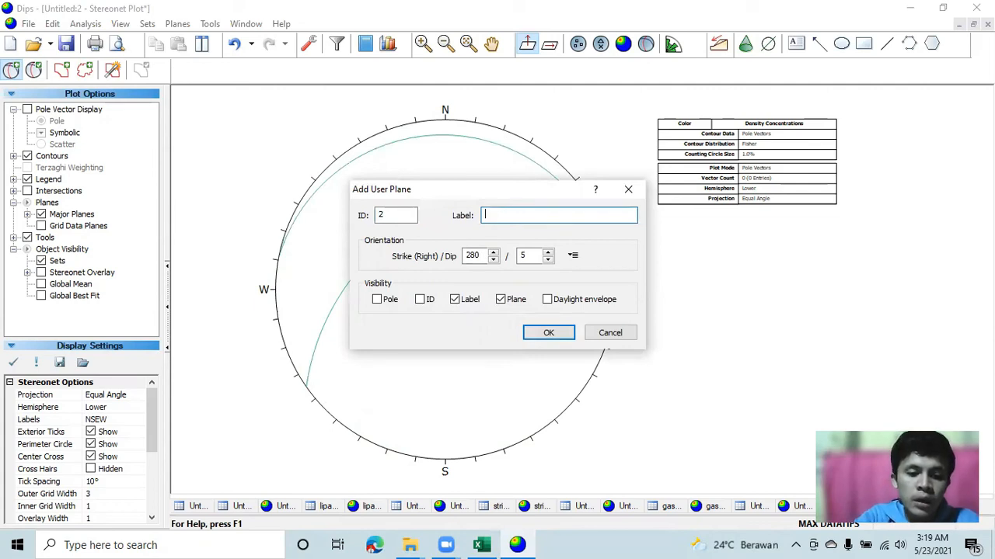
{"action": "type", "text": "Drag fold"}
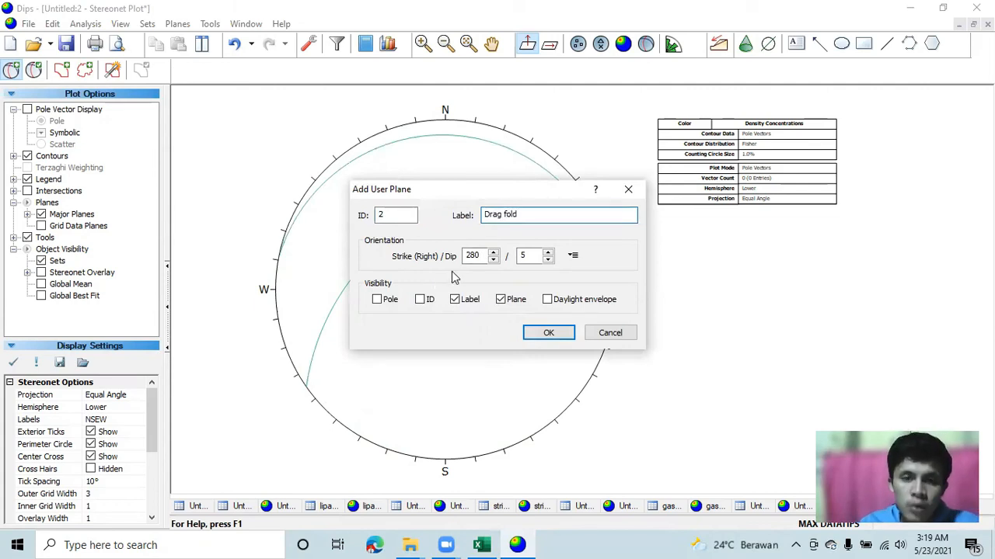
{"action": "left_click", "coordinate": [482, 258]}
{"action": "key", "text": "BackSpace"}
{"action": "key", "text": "BackSpace"}
{"action": "key", "text": "BackSpace"}
{"action": "type", "text": "1"}
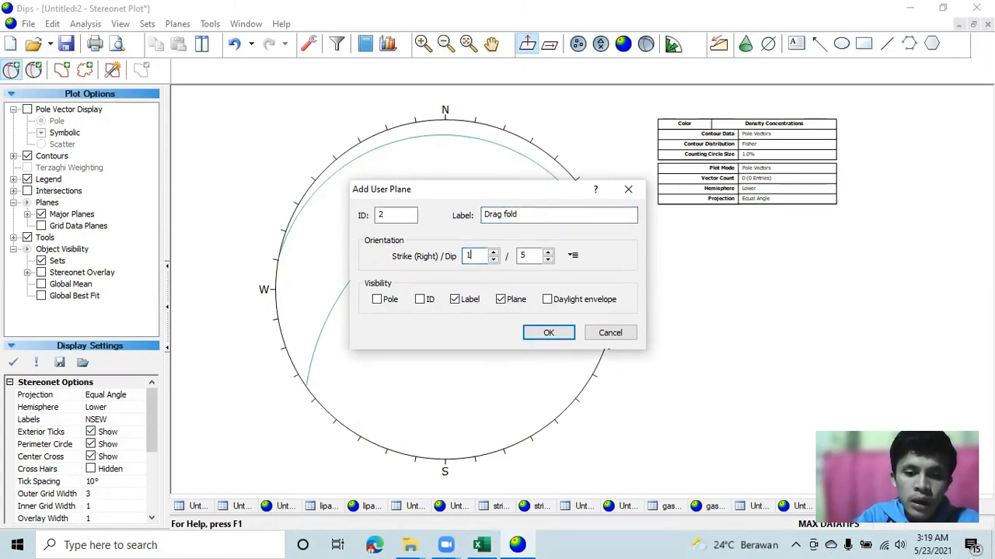
{"action": "type", "text": "08"}
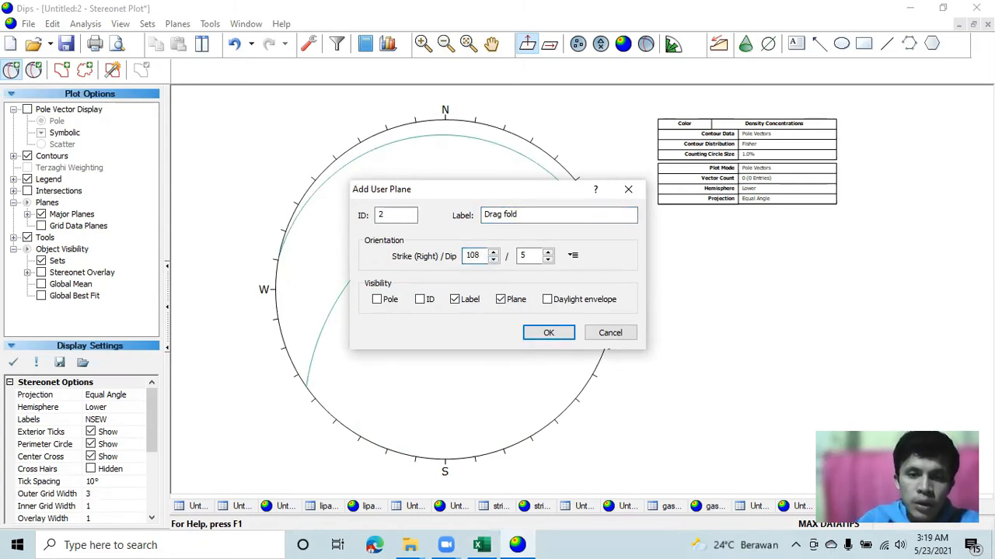
{"action": "left_click", "coordinate": [542, 250]}
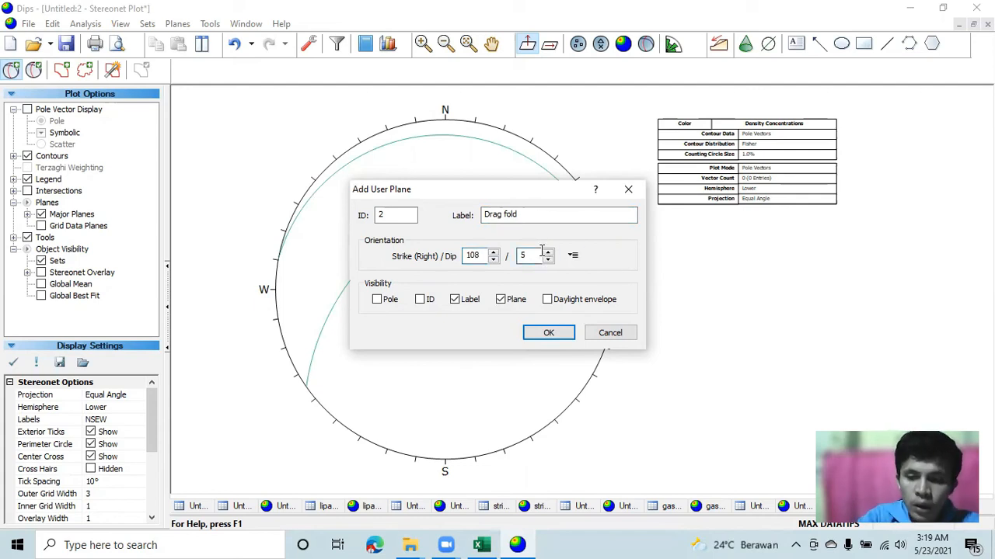
{"action": "type", "text": "6"}
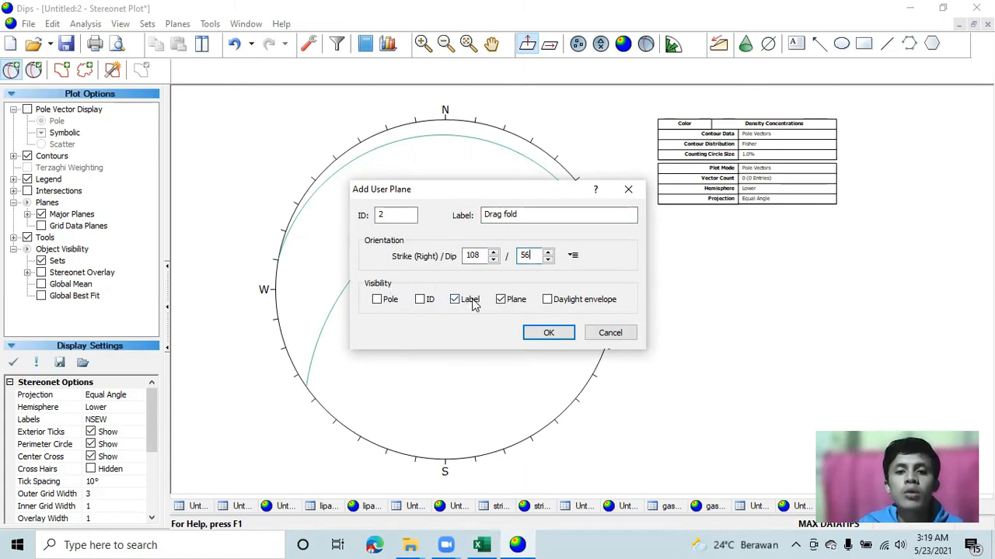
{"action": "left_click", "coordinate": [549, 334]}
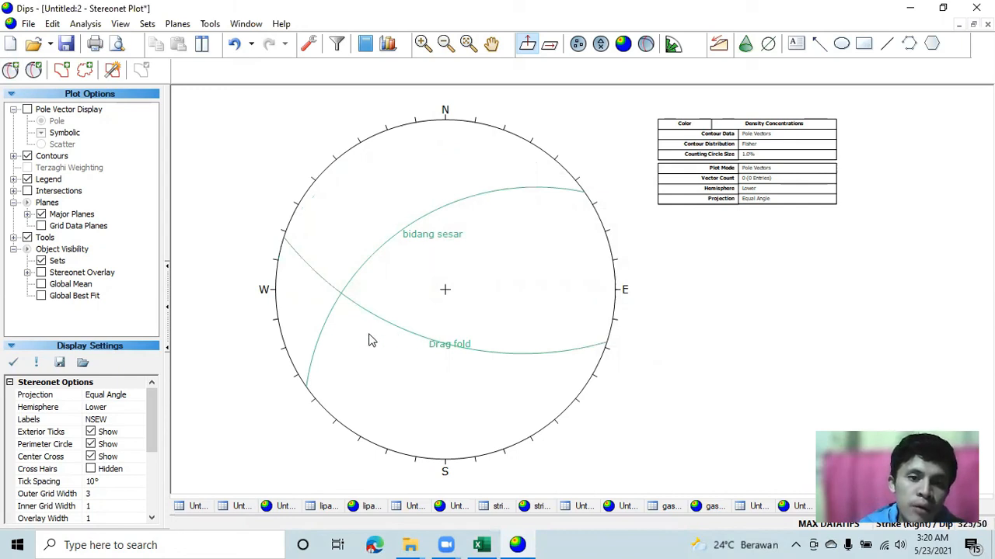
Step: Add a user plane labelled "Sigma 2" with its pole at the bidang sesar and Drag fold intersection (358/63), showing only pole and label
{"action": "scroll", "coordinate": [365, 341], "scroll_direction": "up", "scroll_amount": 1}
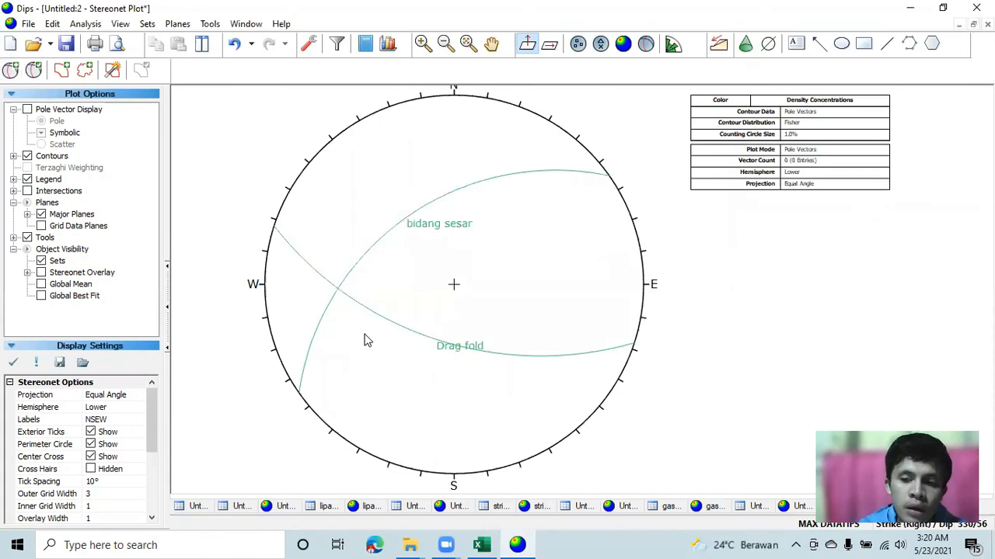
{"action": "mouse_move", "coordinate": [339, 295]}
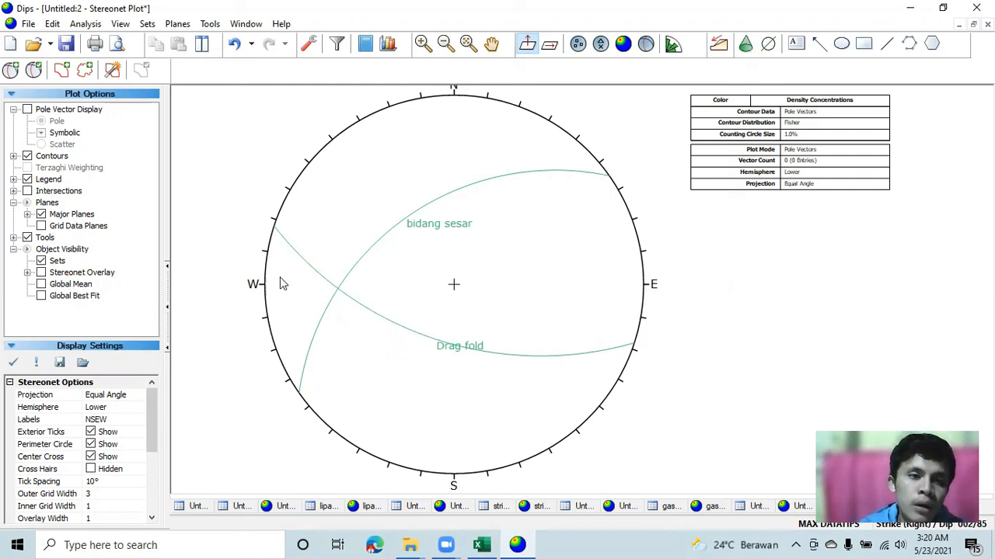
{"action": "left_click", "coordinate": [11, 70]}
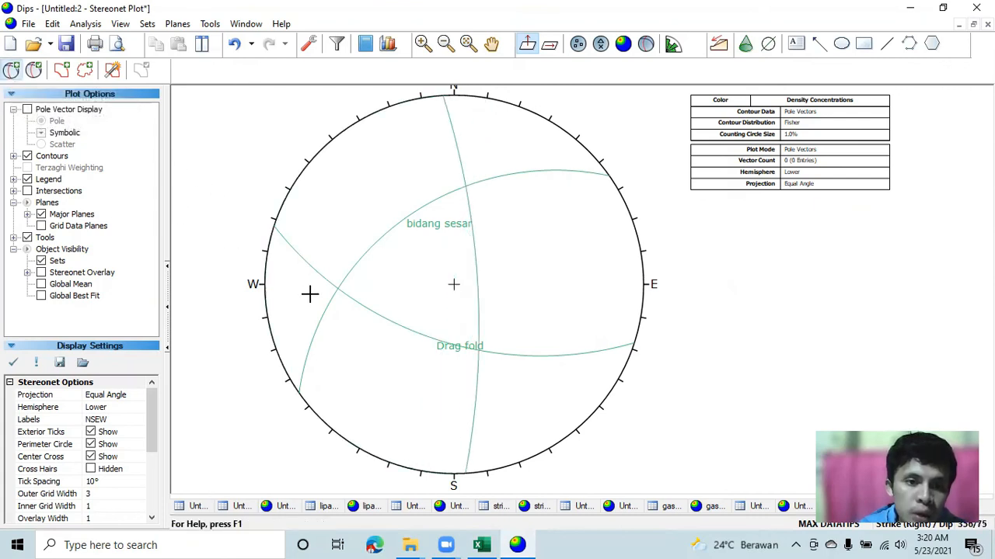
{"action": "scroll", "coordinate": [342, 293], "scroll_direction": "up", "scroll_amount": 3}
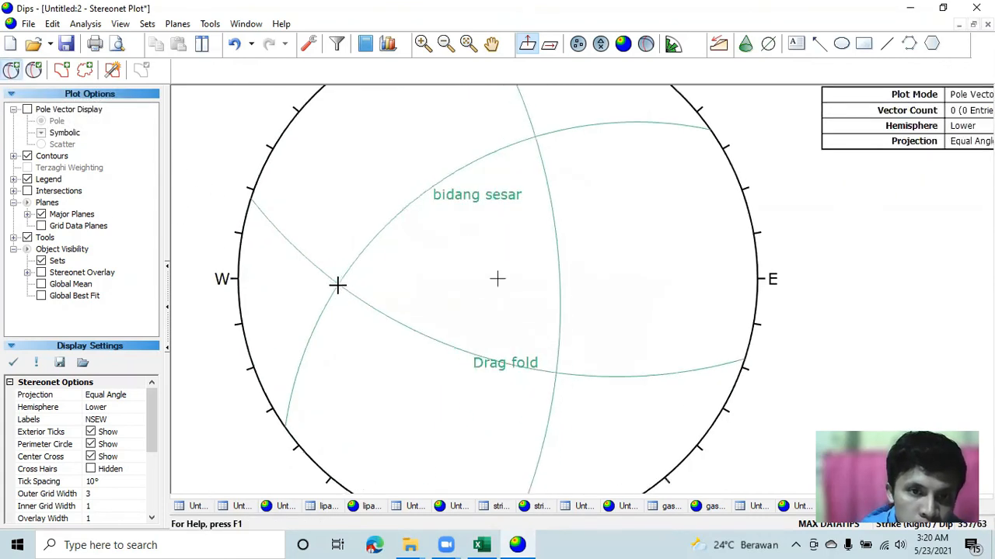
{"action": "scroll", "coordinate": [338, 285], "scroll_direction": "up", "scroll_amount": 1}
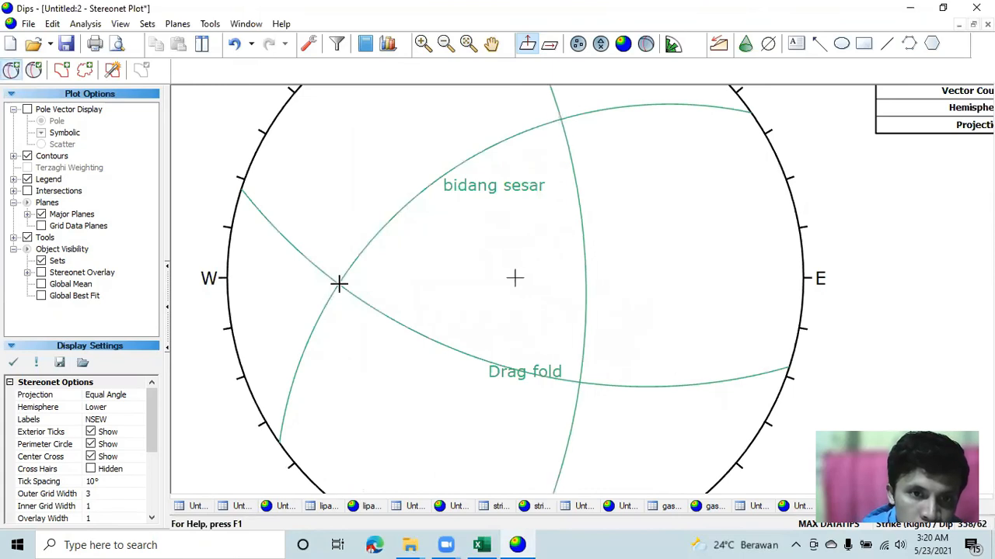
{"action": "left_click", "coordinate": [337, 284]}
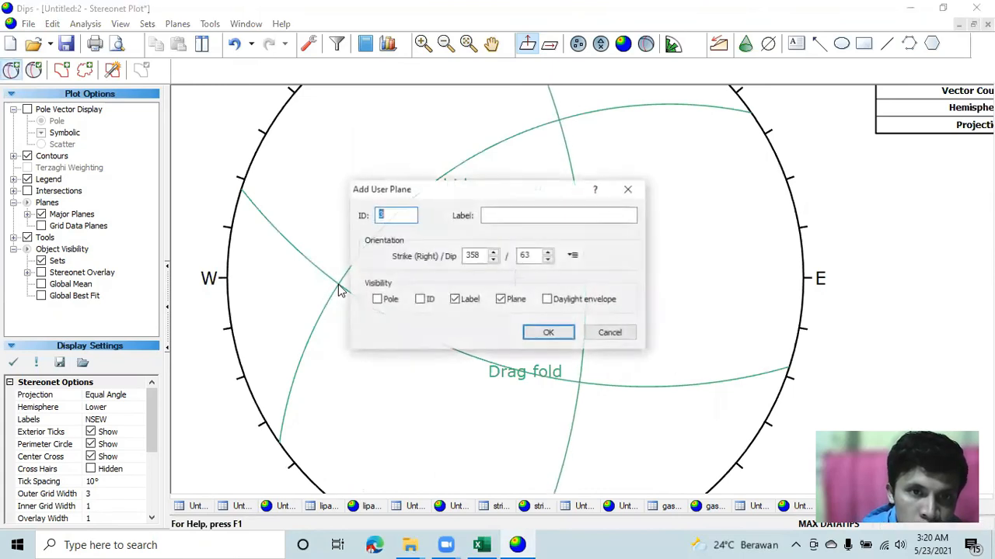
{"action": "left_click", "coordinate": [508, 216]}
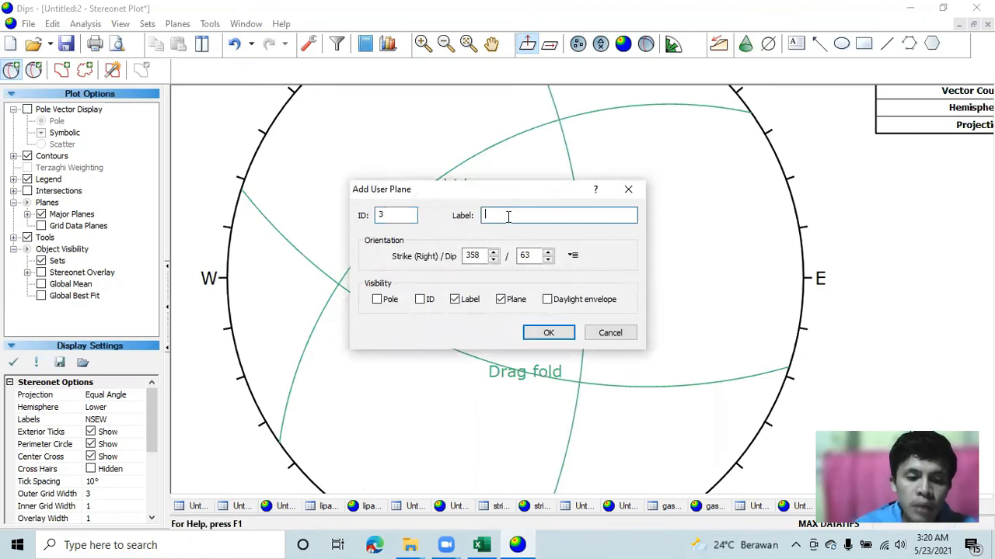
{"action": "type", "text": "Sigma 2"}
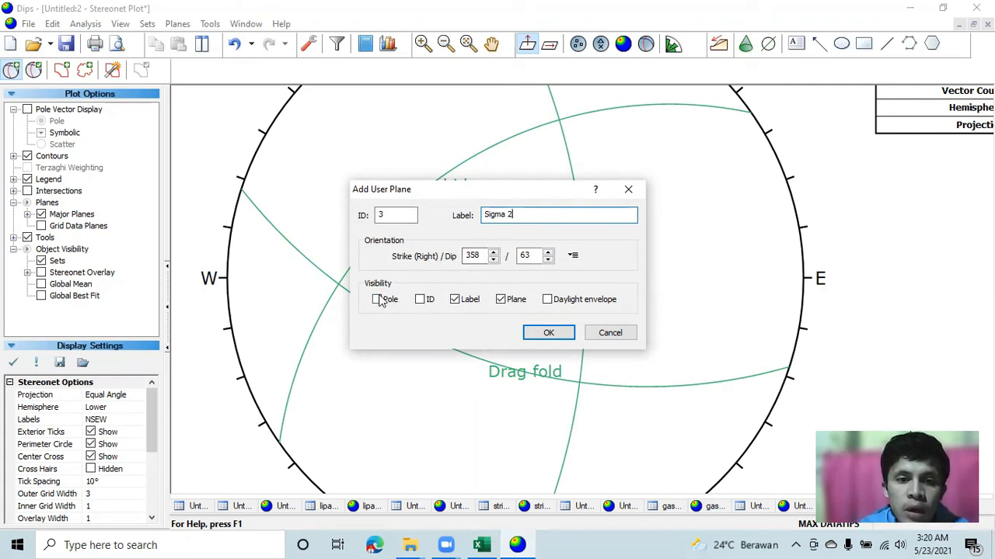
{"action": "left_click", "coordinate": [378, 300]}
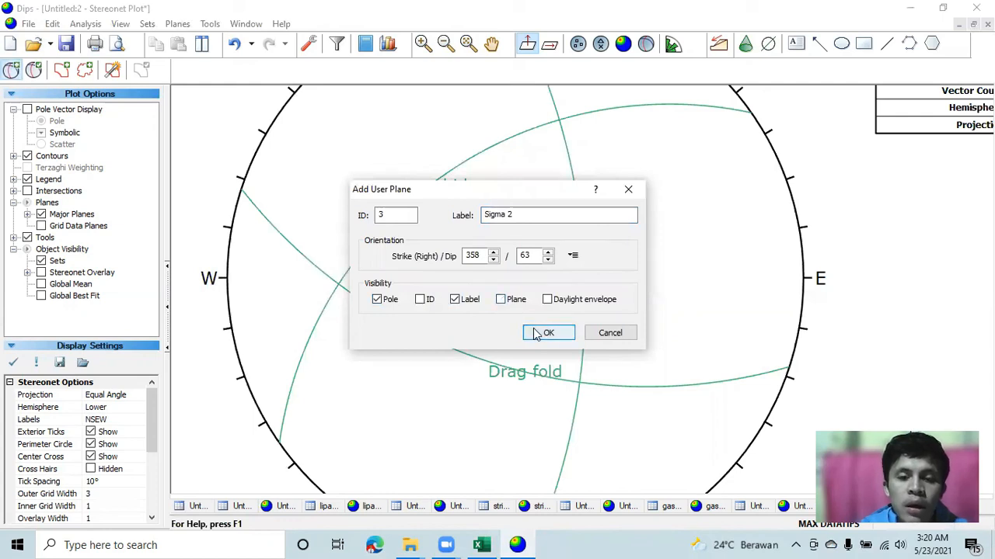
{"action": "left_click", "coordinate": [536, 333]}
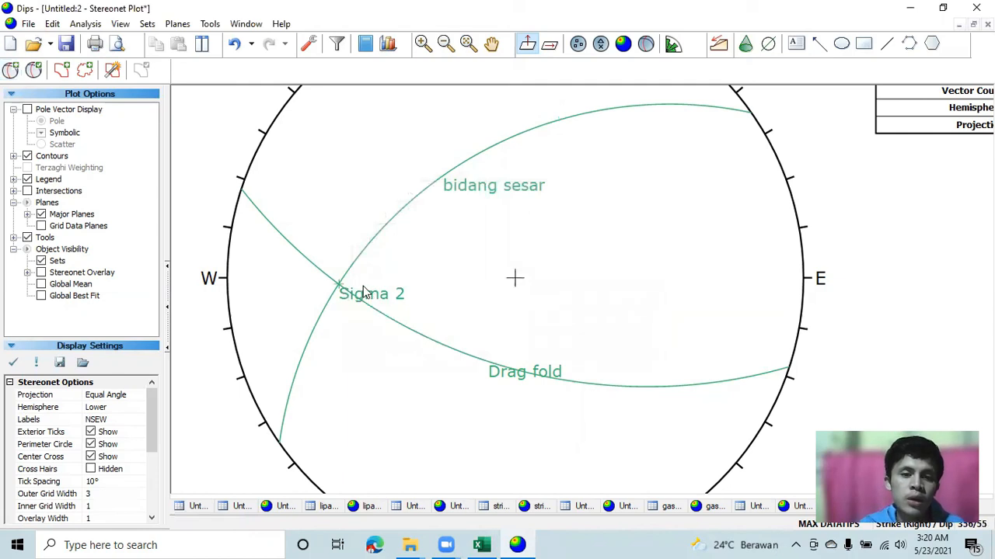
Step: Add a user plane labelled "Bidang bantu" with its pole at Sigma 2 (358/63), showing only its label and plane
{"action": "scroll", "coordinate": [248, 277], "scroll_direction": "down", "scroll_amount": 2}
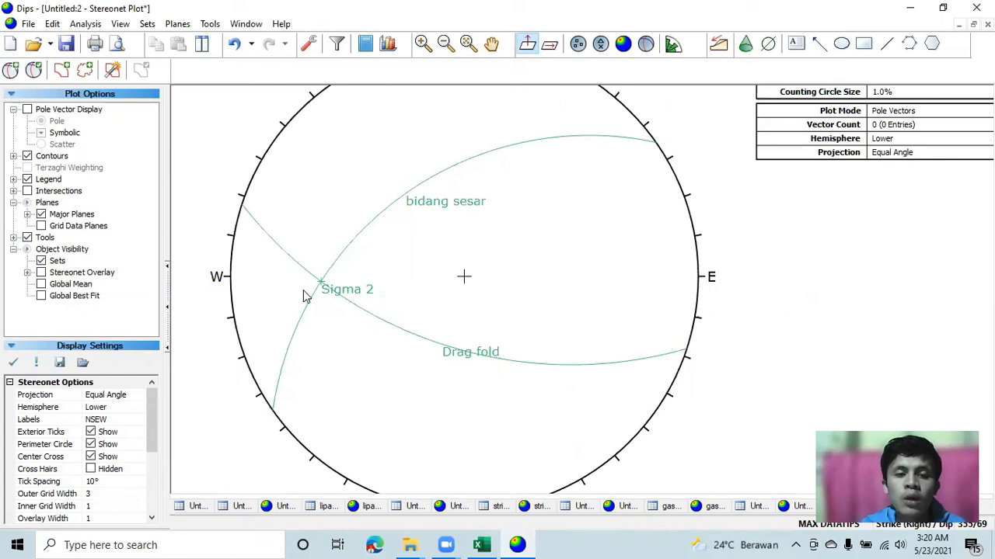
{"action": "left_click", "coordinate": [11, 71]}
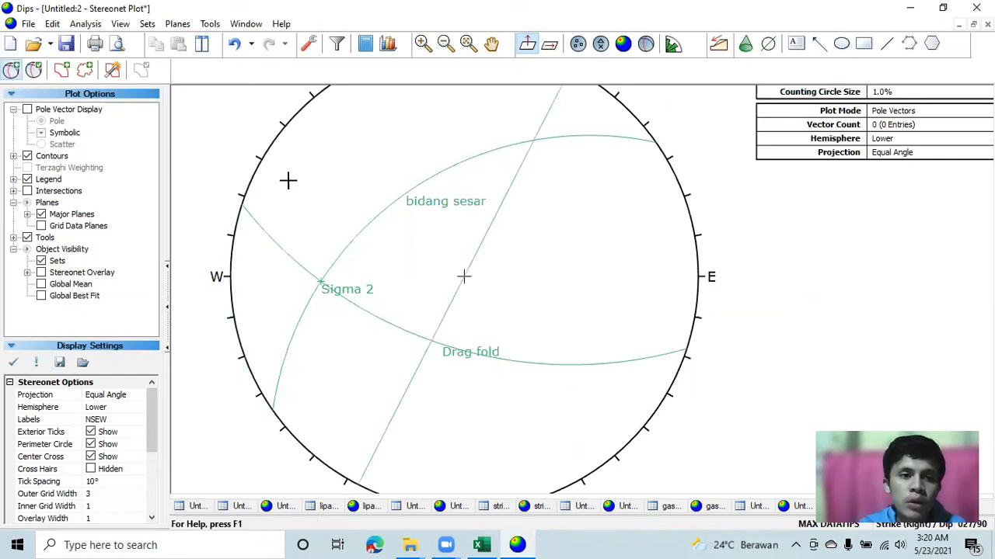
{"action": "scroll", "coordinate": [318, 284], "scroll_direction": "up", "scroll_amount": 3}
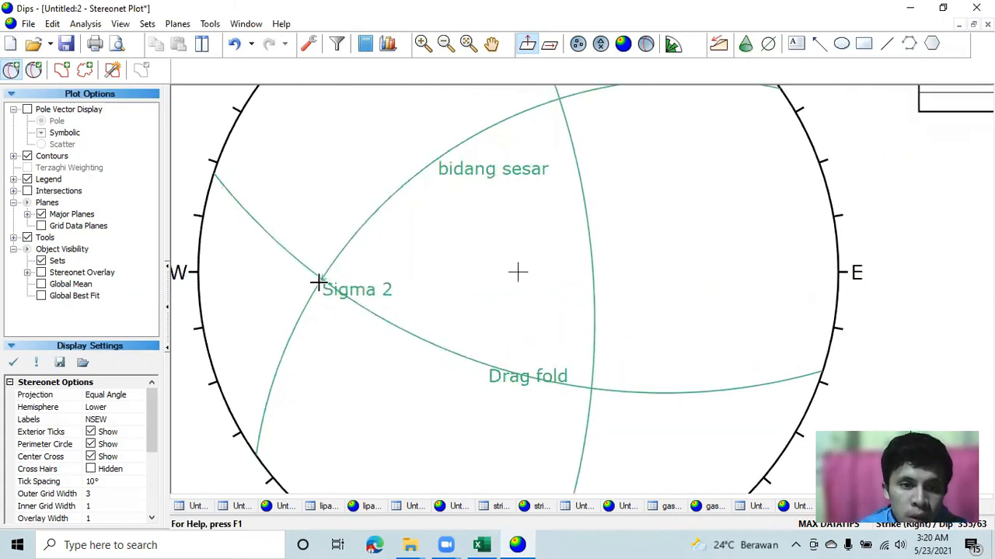
{"action": "scroll", "coordinate": [322, 277], "scroll_direction": "up", "scroll_amount": 1}
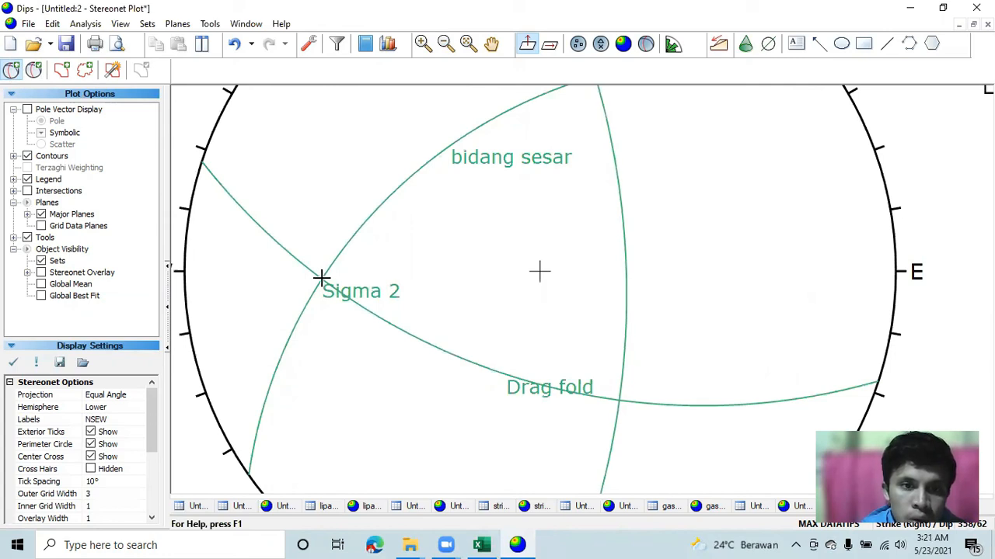
{"action": "left_click", "coordinate": [321, 278]}
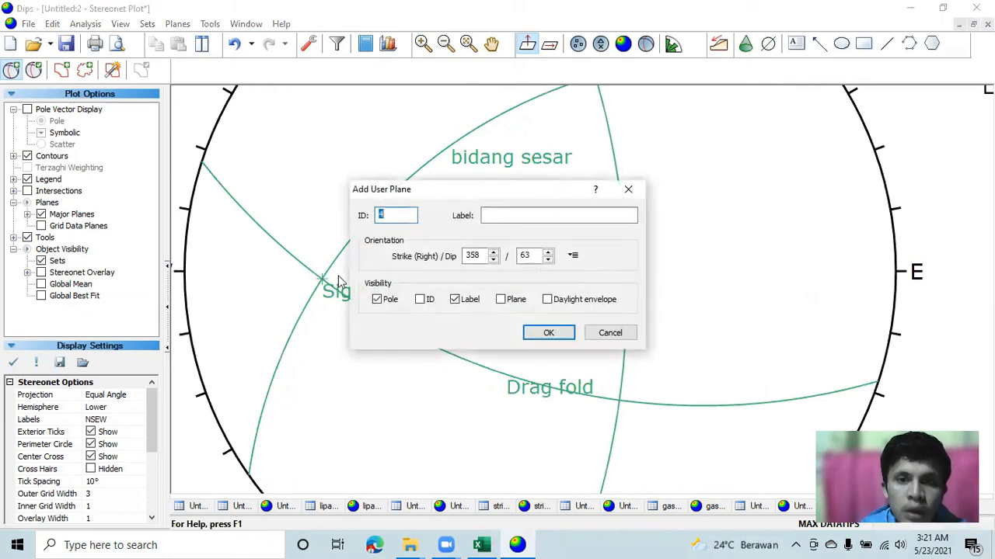
{"action": "left_click", "coordinate": [533, 218]}
{"action": "type", "text": "Bidang bantu"}
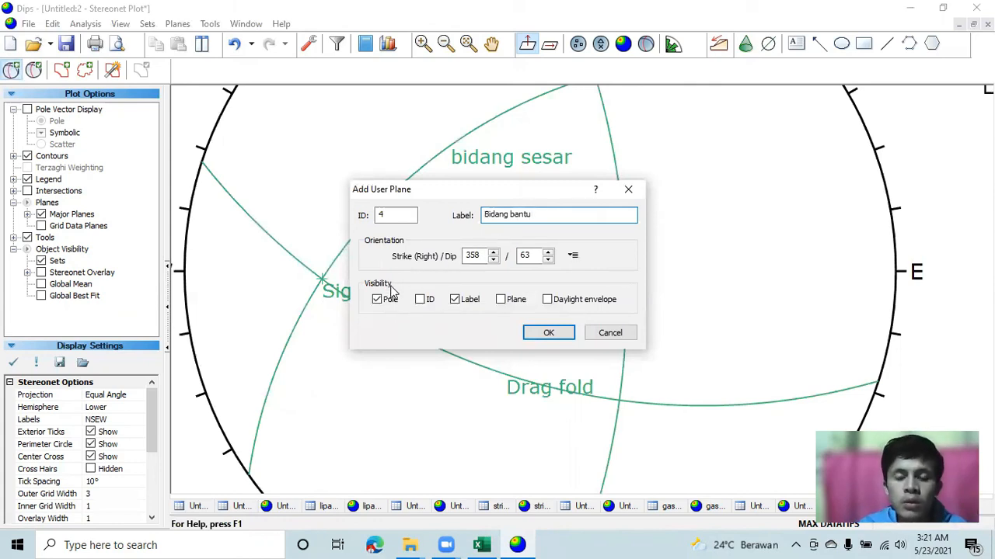
{"action": "left_click", "coordinate": [380, 302]}
{"action": "left_click", "coordinate": [502, 301]}
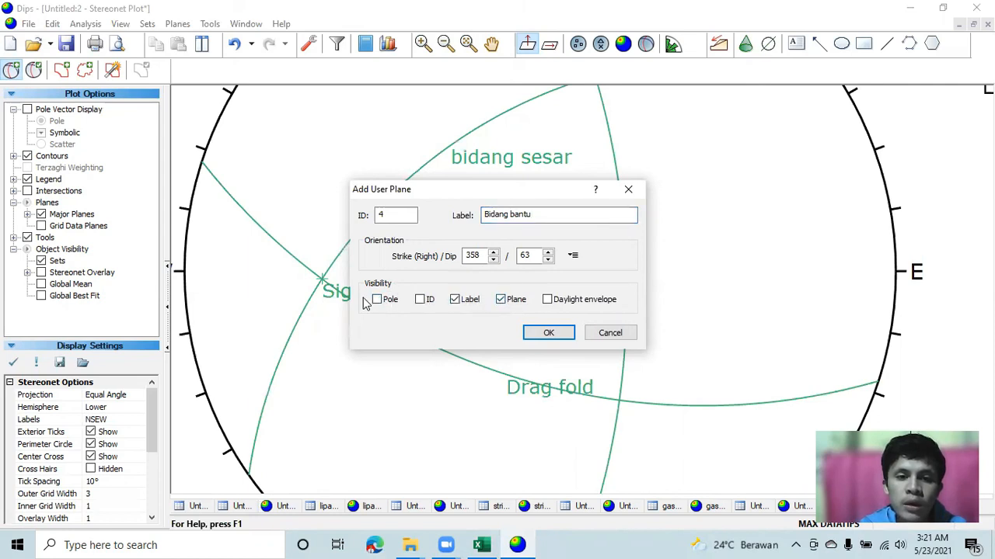
{"action": "left_click", "coordinate": [546, 332]}
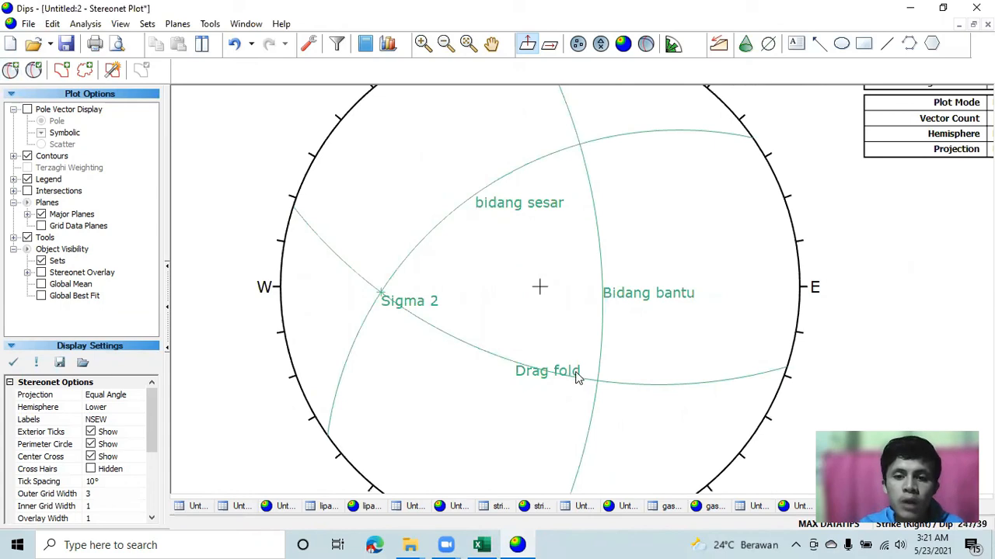
Step: Add a user plane labelled "sigma 3'" with its pole at the Drag fold and Bidang bantu intersection (239/46), showing only pole and label
{"action": "mouse_move", "coordinate": [596, 385]}
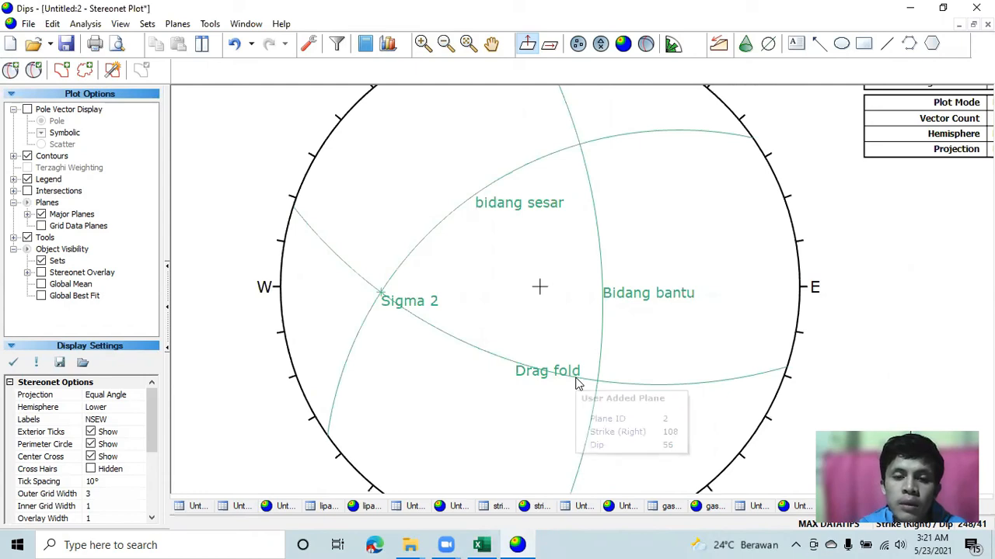
{"action": "left_click", "coordinate": [9, 73]}
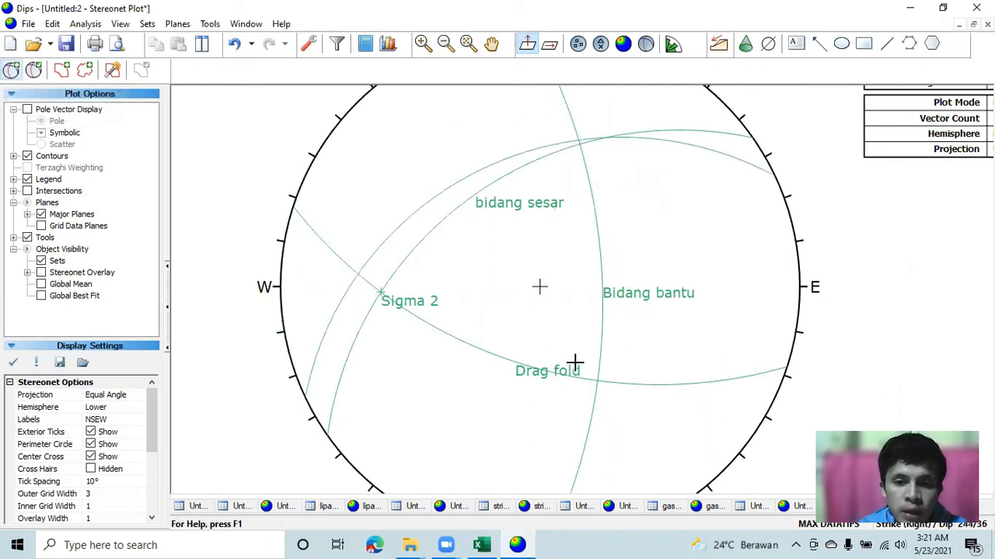
{"action": "scroll", "coordinate": [594, 381], "scroll_direction": "up", "scroll_amount": 1}
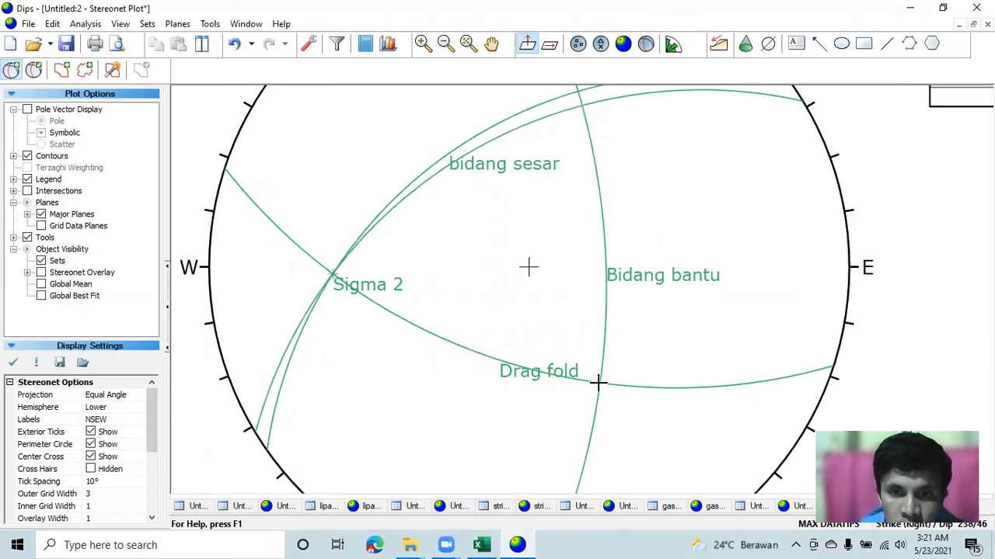
{"action": "left_click", "coordinate": [598, 381]}
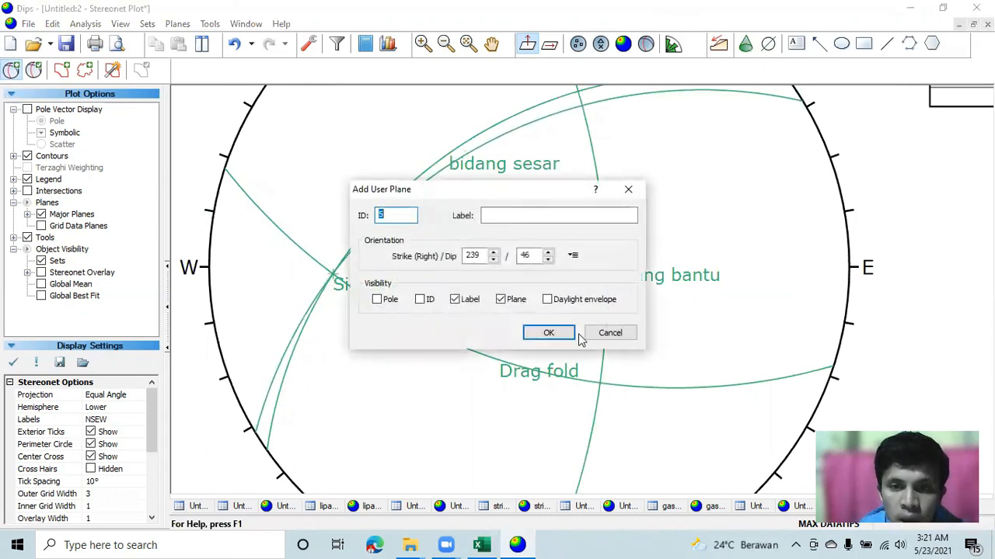
{"action": "left_click", "coordinate": [550, 216]}
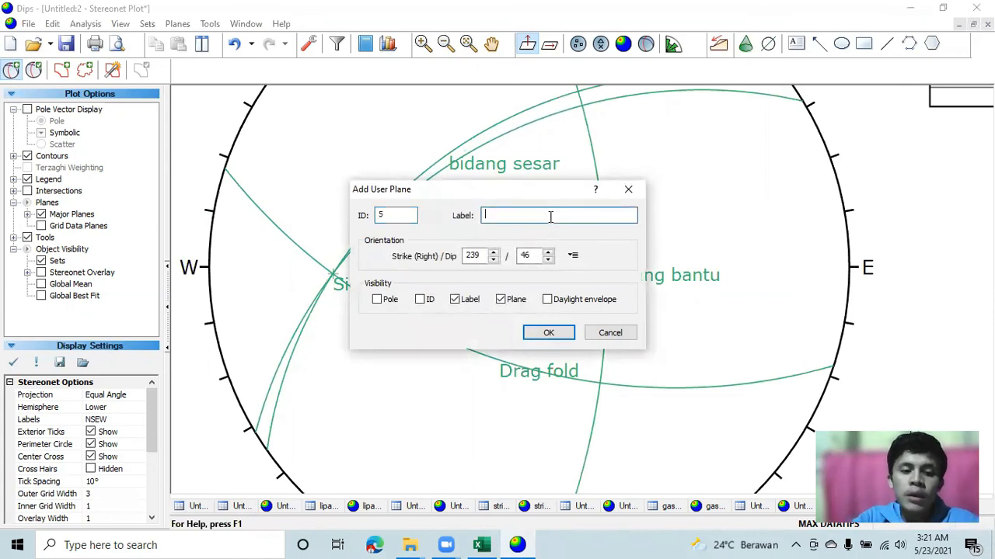
{"action": "type", "text": "sigma 3"}
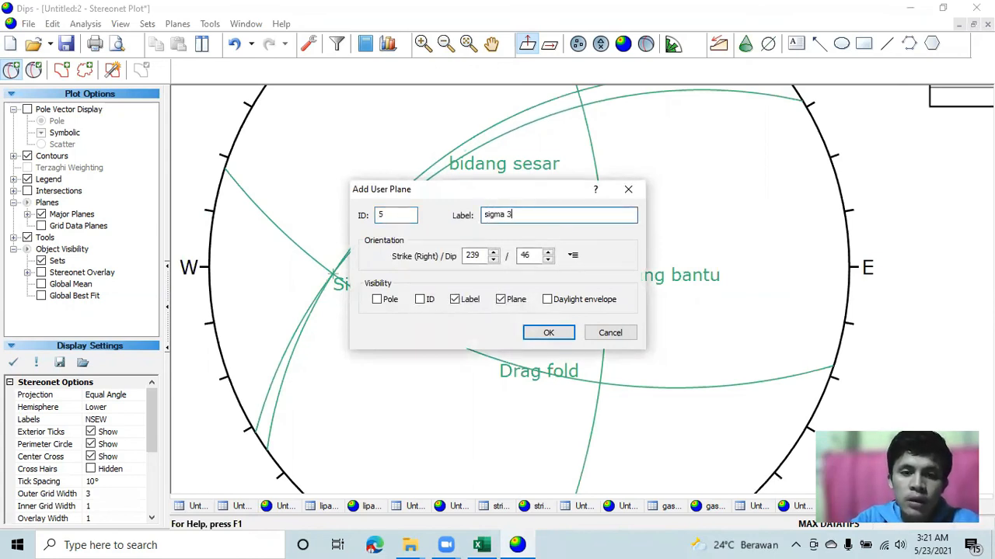
{"action": "left_click", "coordinate": [378, 301]}
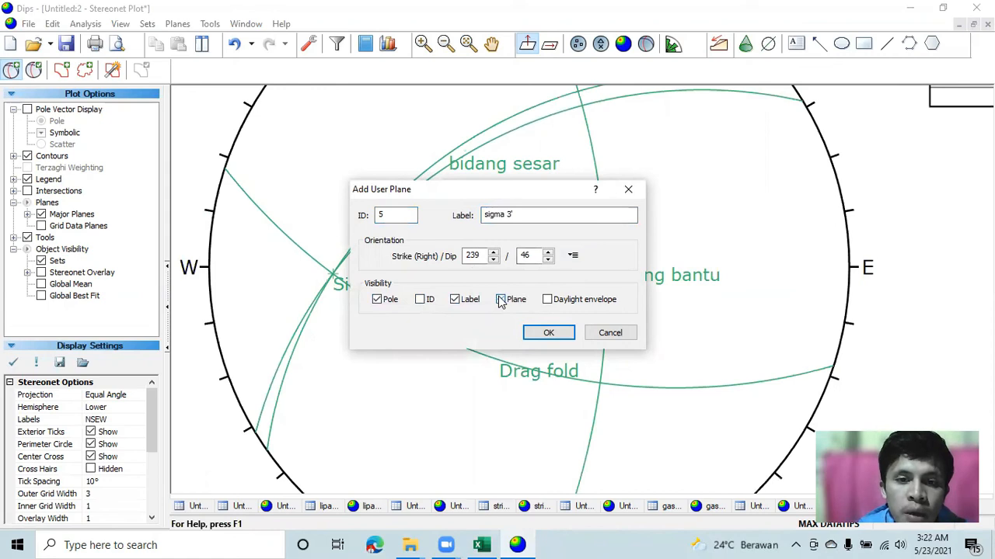
{"action": "left_click", "coordinate": [549, 332]}
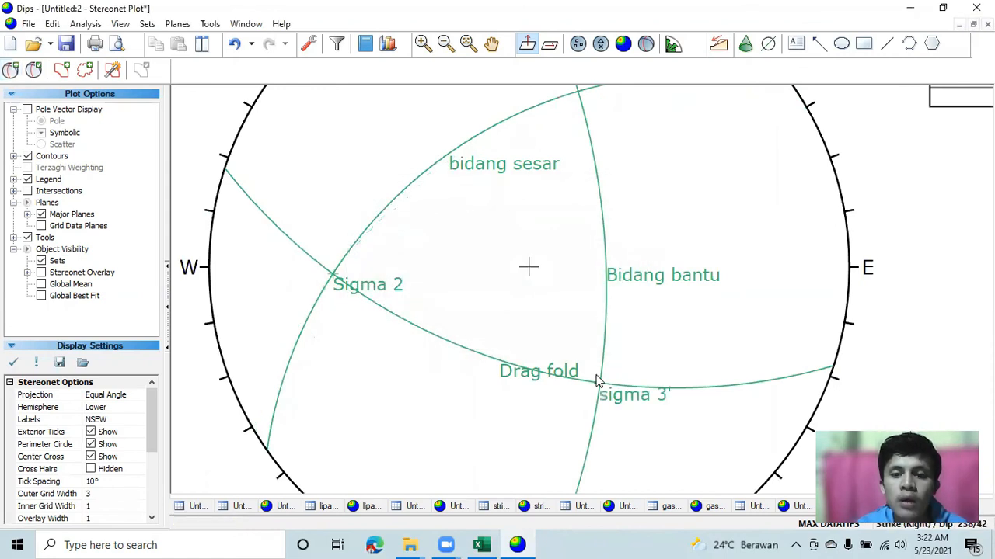
{"action": "mouse_move", "coordinate": [600, 383]}
{"action": "scroll", "coordinate": [600, 383], "scroll_direction": "down", "scroll_amount": 2}
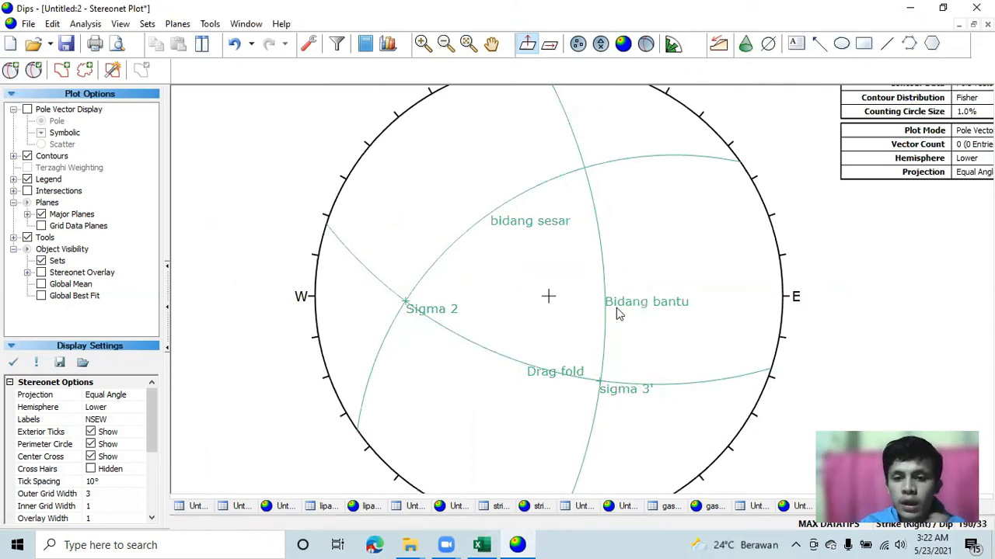
Step: Add a pitch grid for the Bidang bantu plane by placing its pole at Sigma 2
{"action": "mouse_move", "coordinate": [579, 186]}
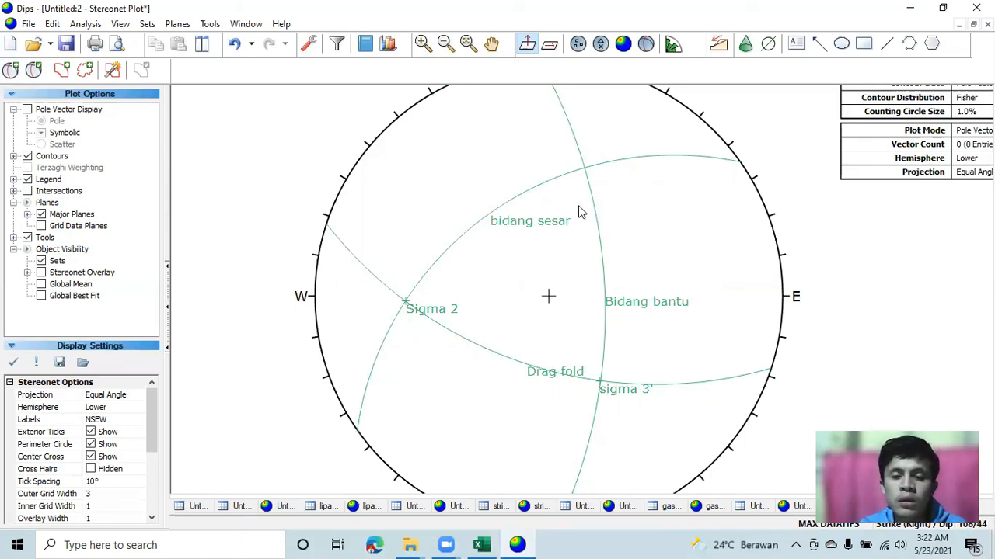
{"action": "scroll", "coordinate": [565, 197], "scroll_direction": "down", "scroll_amount": 1}
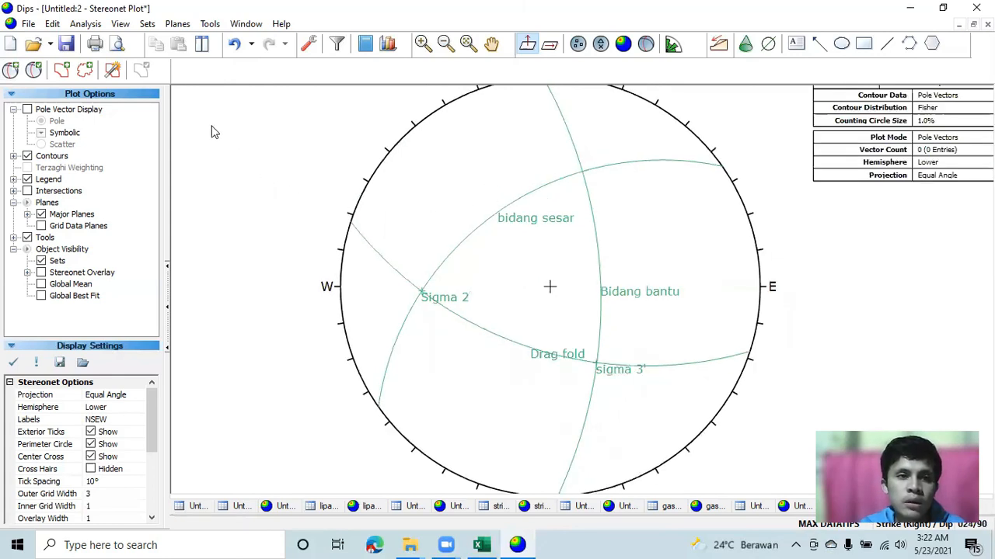
{"action": "left_click", "coordinate": [210, 23]}
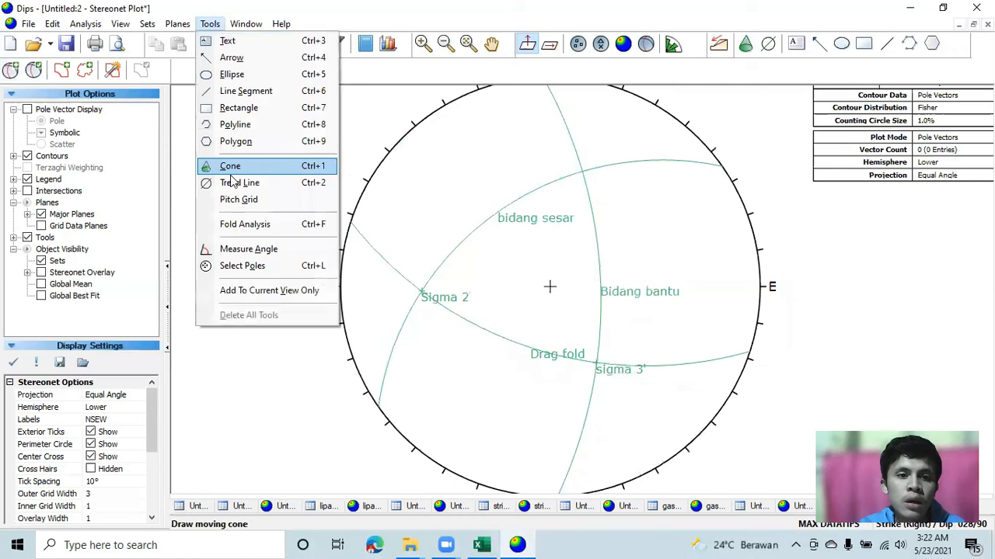
{"action": "left_click", "coordinate": [238, 199]}
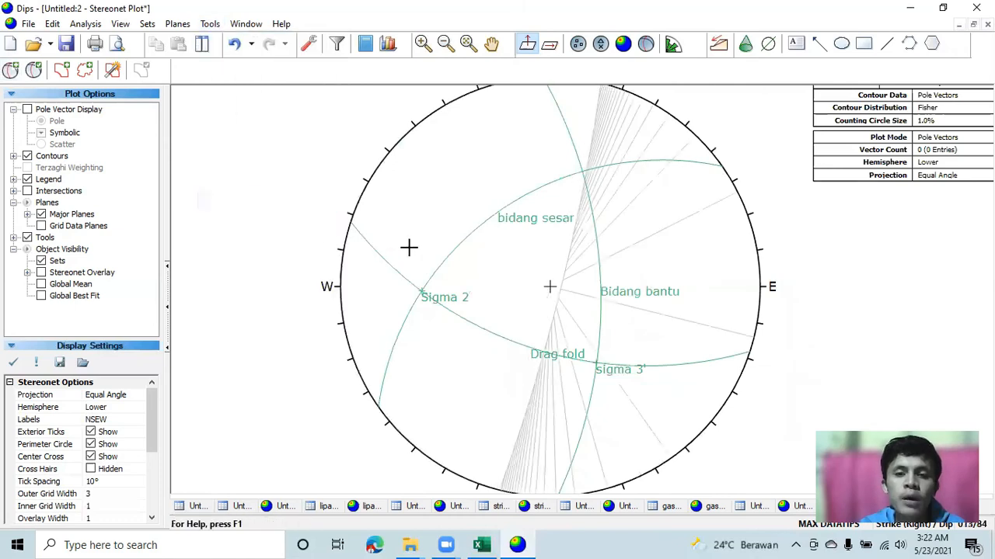
{"action": "left_click", "coordinate": [419, 289]}
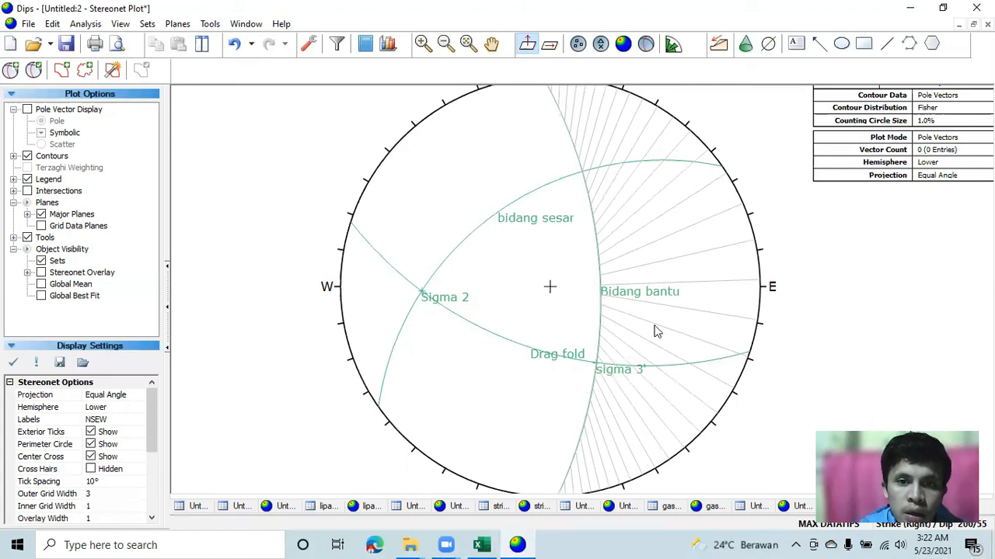
Step: Using the pitch grid along Bidang bantu, add a user plane labelled "Sigma 1'" with its pole at 109/55, showing only pole and label
{"action": "scroll", "coordinate": [621, 353], "scroll_direction": "up", "scroll_amount": 3}
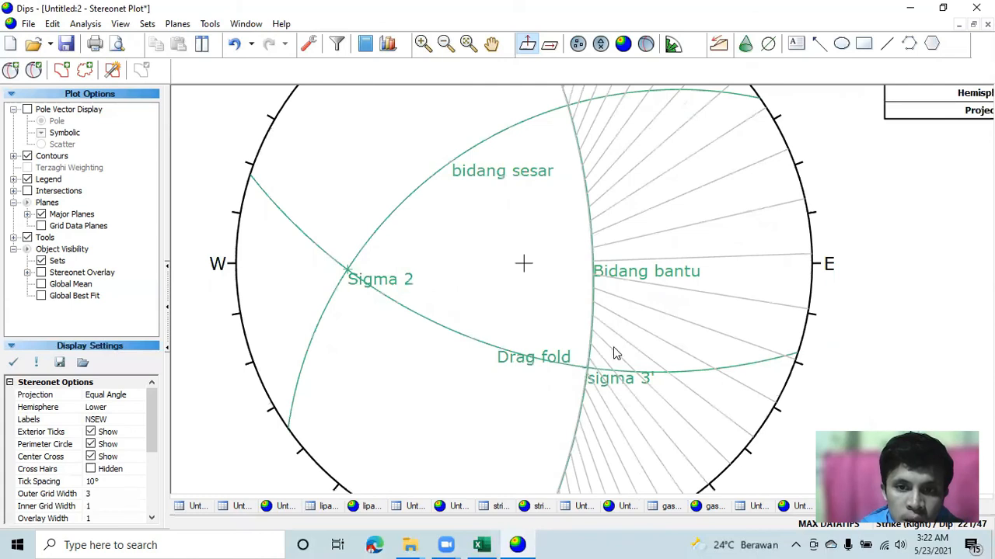
{"action": "scroll", "coordinate": [591, 347], "scroll_direction": "down", "scroll_amount": 1}
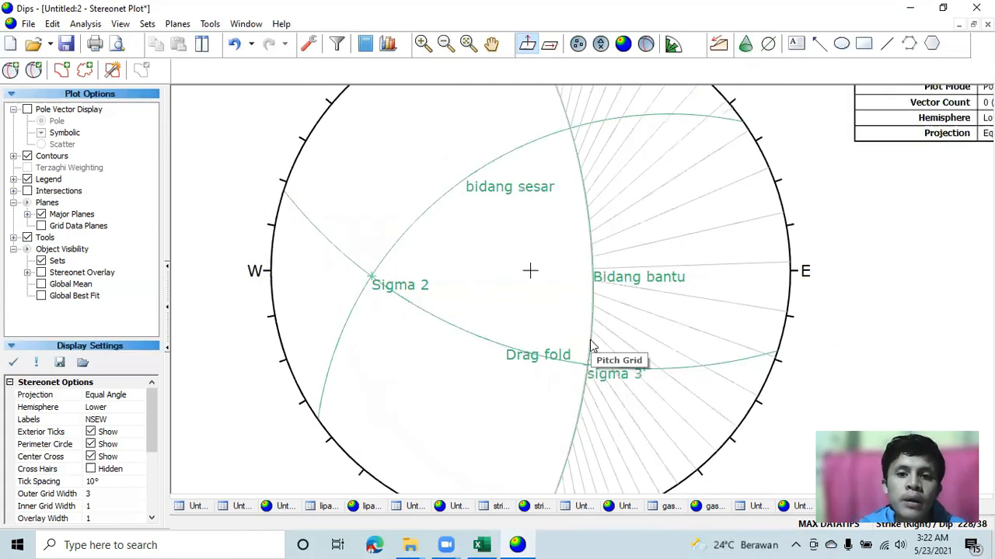
{"action": "scroll", "coordinate": [590, 347], "scroll_direction": "down", "scroll_amount": 1}
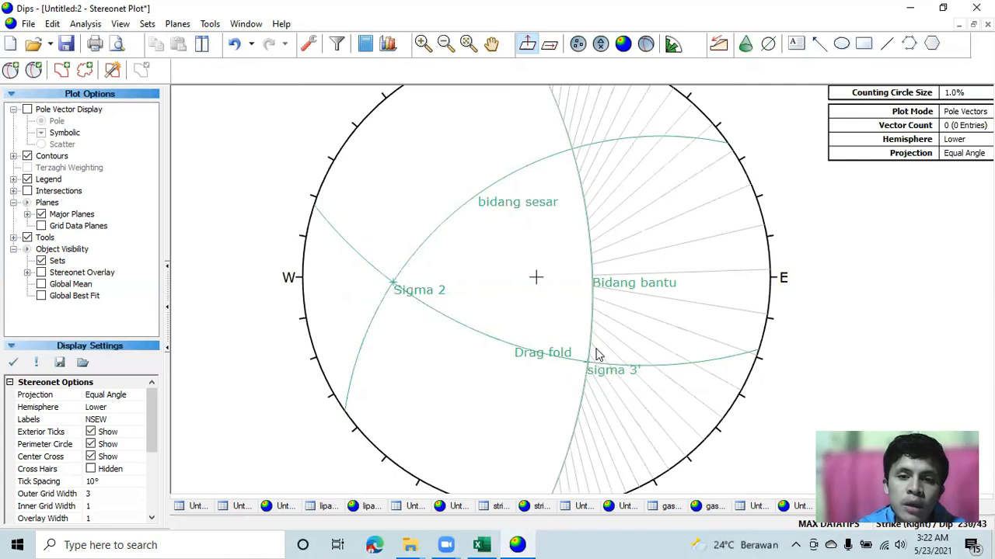
{"action": "left_click", "coordinate": [13, 71]}
{"action": "scroll", "coordinate": [599, 424], "scroll_direction": "up", "scroll_amount": 1}
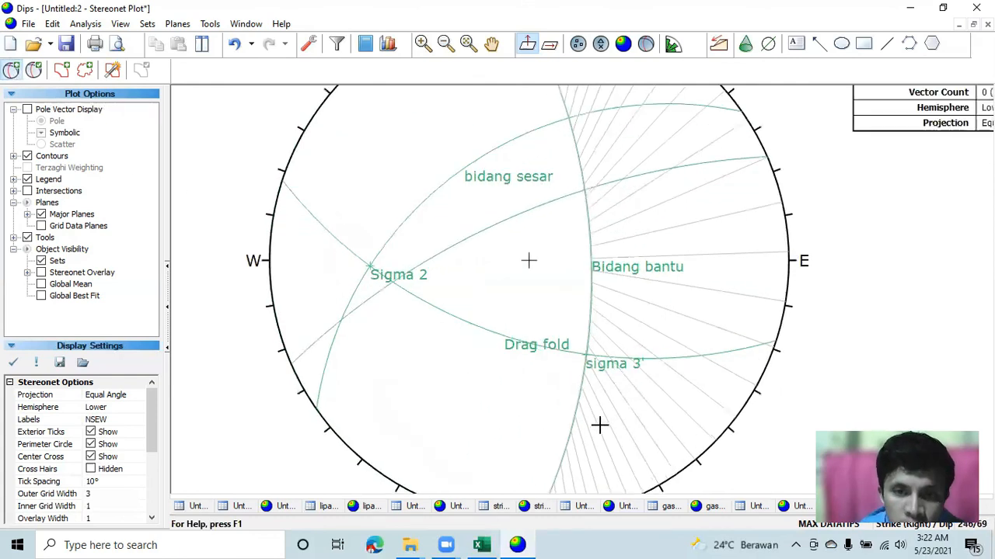
{"action": "scroll", "coordinate": [599, 424], "scroll_direction": "up", "scroll_amount": 1}
{"action": "scroll", "coordinate": [593, 378], "scroll_direction": "down", "scroll_amount": 1}
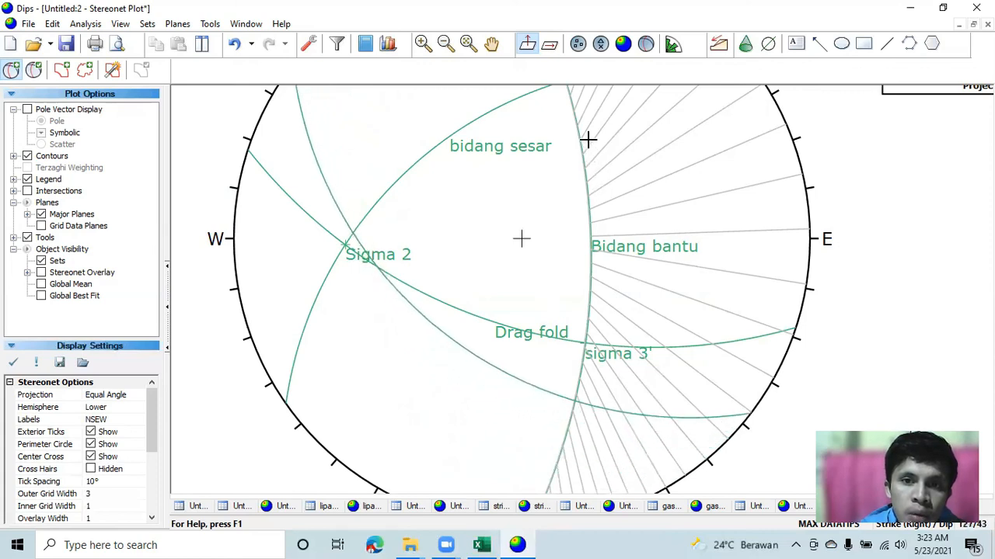
{"action": "scroll", "coordinate": [586, 136], "scroll_direction": "down", "scroll_amount": 1}
{"action": "scroll", "coordinate": [586, 136], "scroll_direction": "up", "scroll_amount": 1}
{"action": "scroll", "coordinate": [586, 136], "scroll_direction": "down", "scroll_amount": 1}
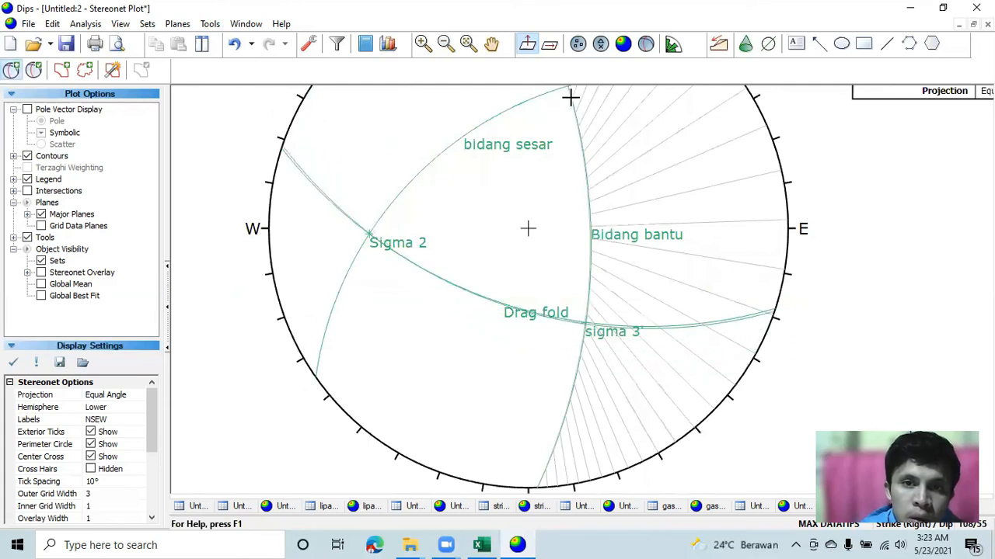
{"action": "scroll", "coordinate": [571, 96], "scroll_direction": "down", "scroll_amount": 1}
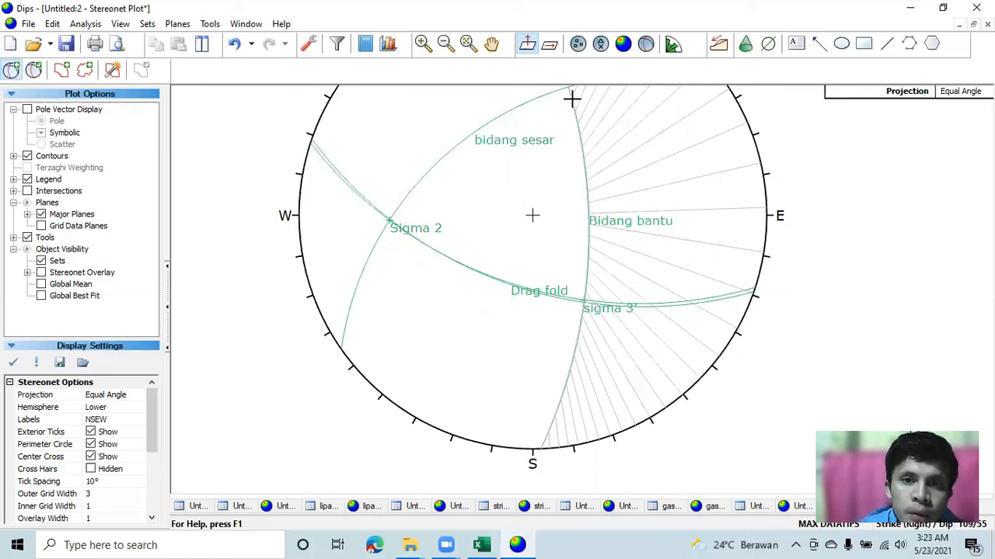
{"action": "left_click", "coordinate": [571, 96]}
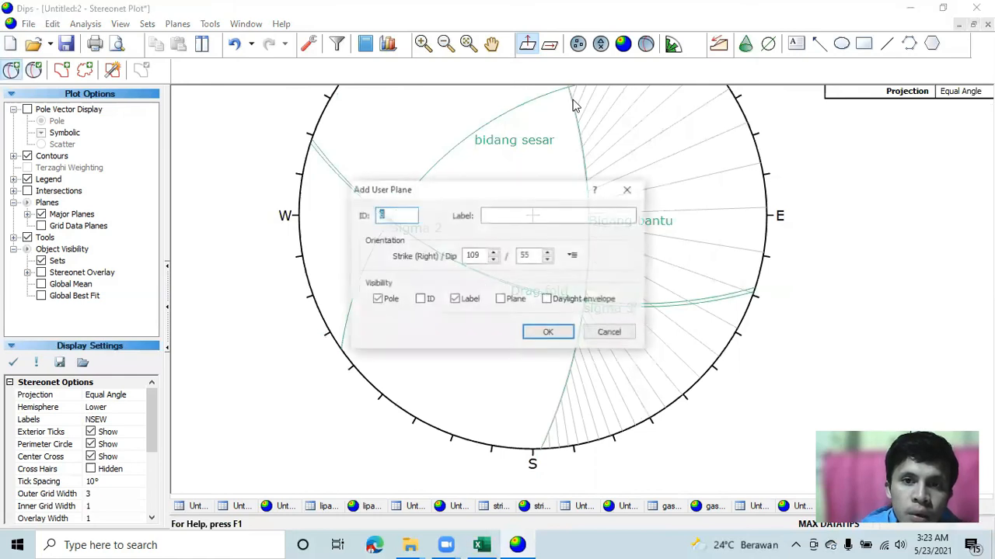
{"action": "left_click", "coordinate": [572, 217]}
{"action": "type", "text": "Sigma 1"}
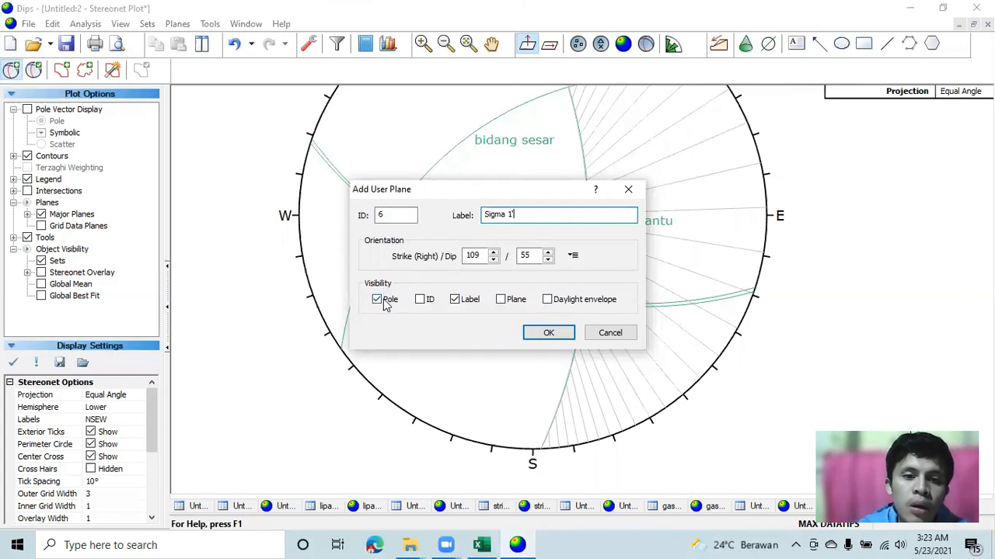
{"action": "left_click", "coordinate": [558, 337]}
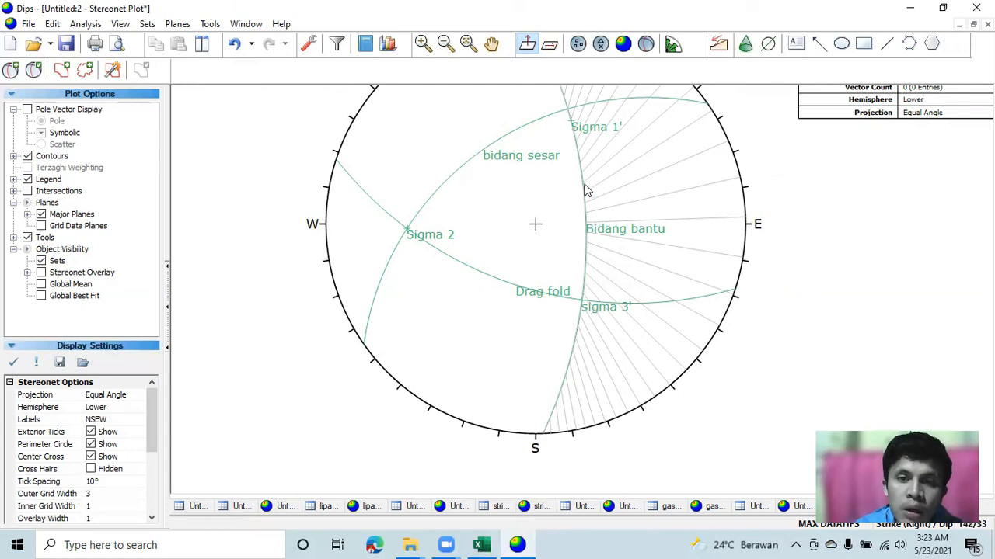
Step: Using the pitch grid along Bidang bantu, add a user plane labelled "Sigma 1" with its pole at 131/36, showing only pole and label
{"action": "scroll", "coordinate": [565, 123], "scroll_direction": "down", "scroll_amount": 1}
{"action": "scroll", "coordinate": [566, 122], "scroll_direction": "up", "scroll_amount": 1}
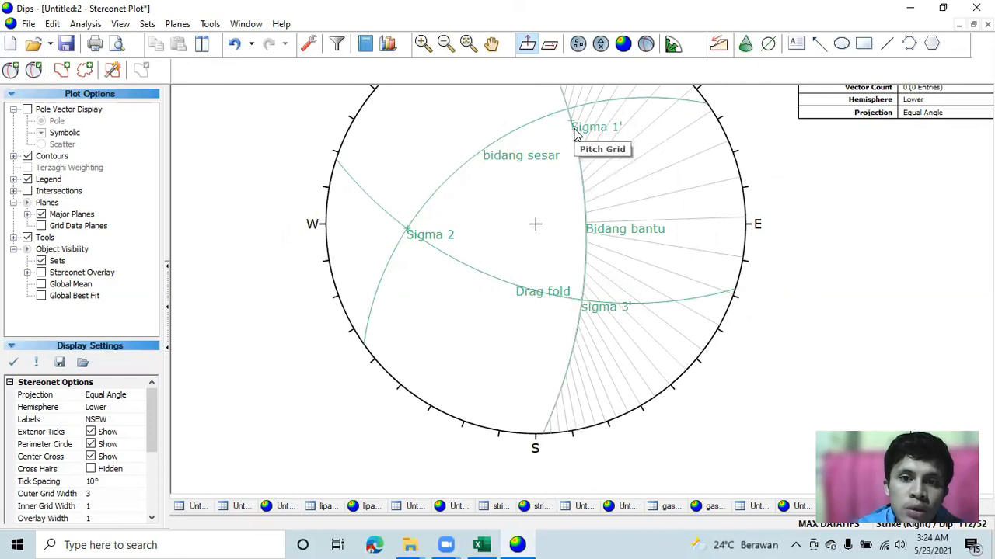
{"action": "scroll", "coordinate": [528, 134], "scroll_direction": "up", "scroll_amount": 2}
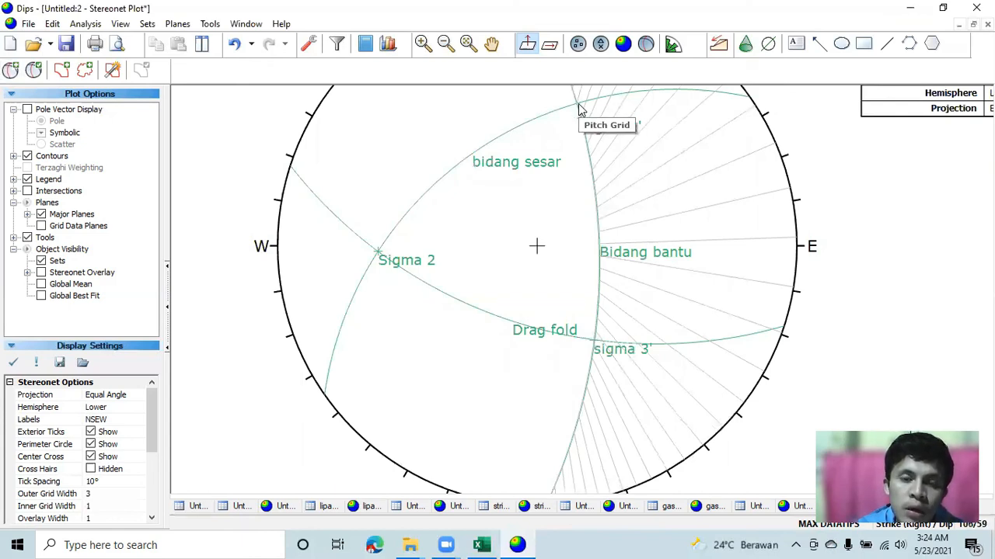
{"action": "left_click", "coordinate": [8, 72]}
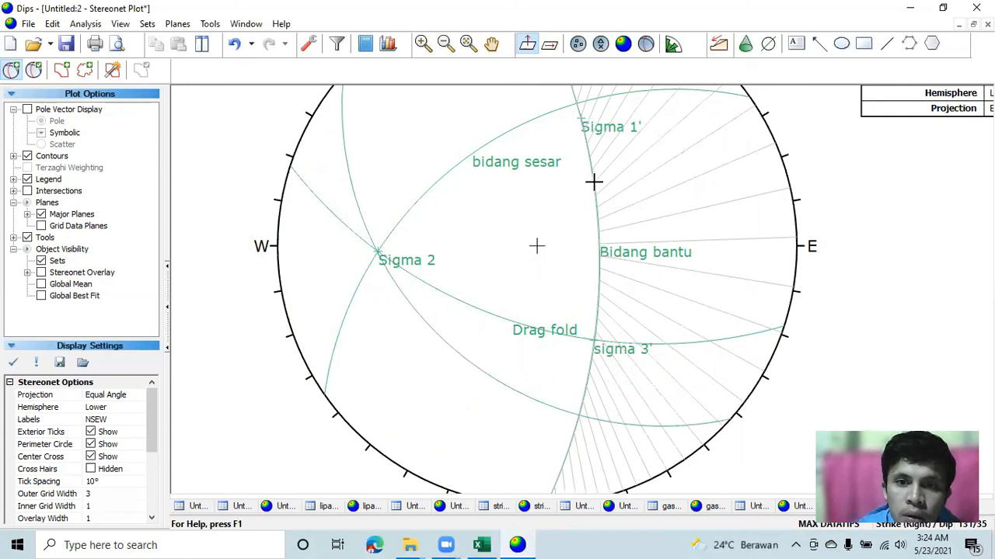
{"action": "scroll", "coordinate": [594, 182], "scroll_direction": "up", "scroll_amount": 1}
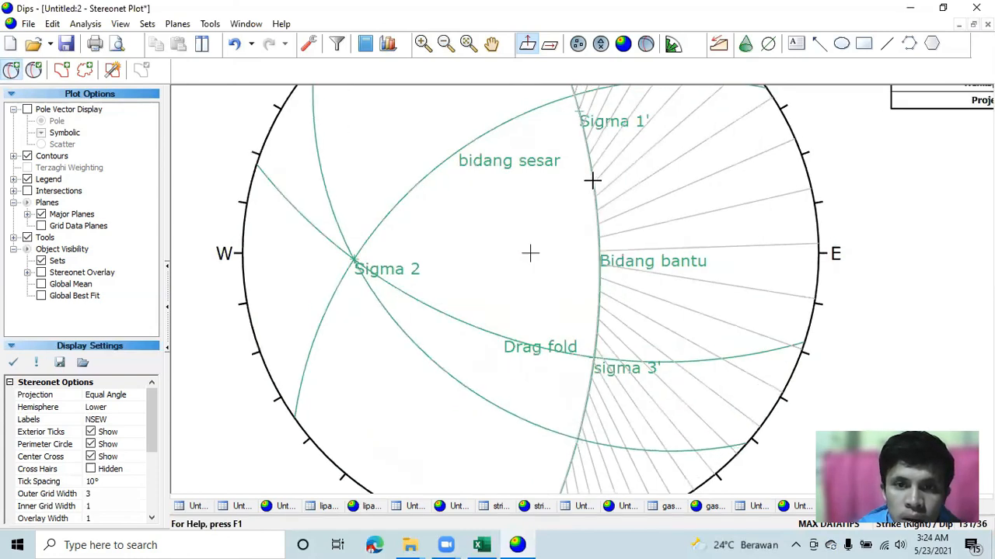
{"action": "left_click", "coordinate": [592, 181]}
{"action": "left_click", "coordinate": [557, 217]}
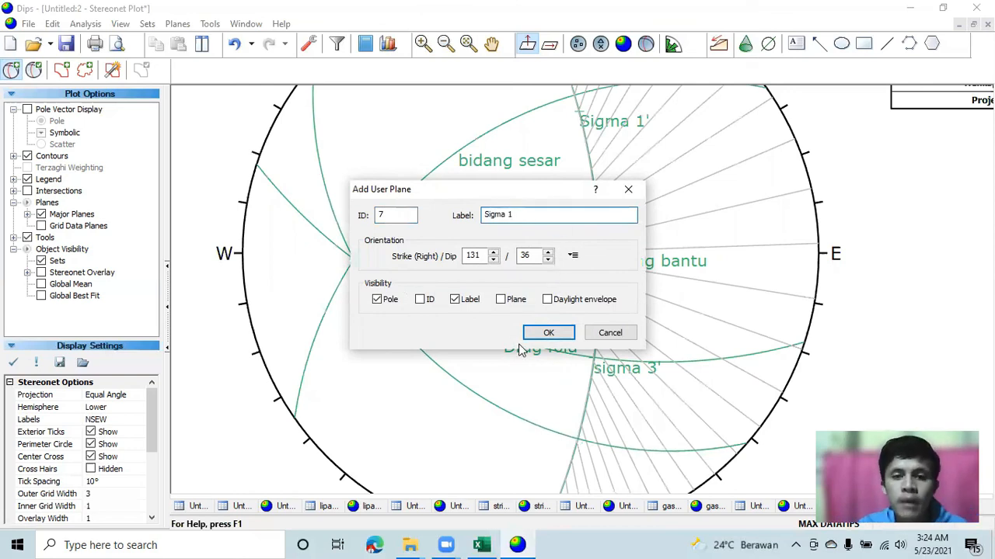
{"action": "left_click", "coordinate": [377, 299]}
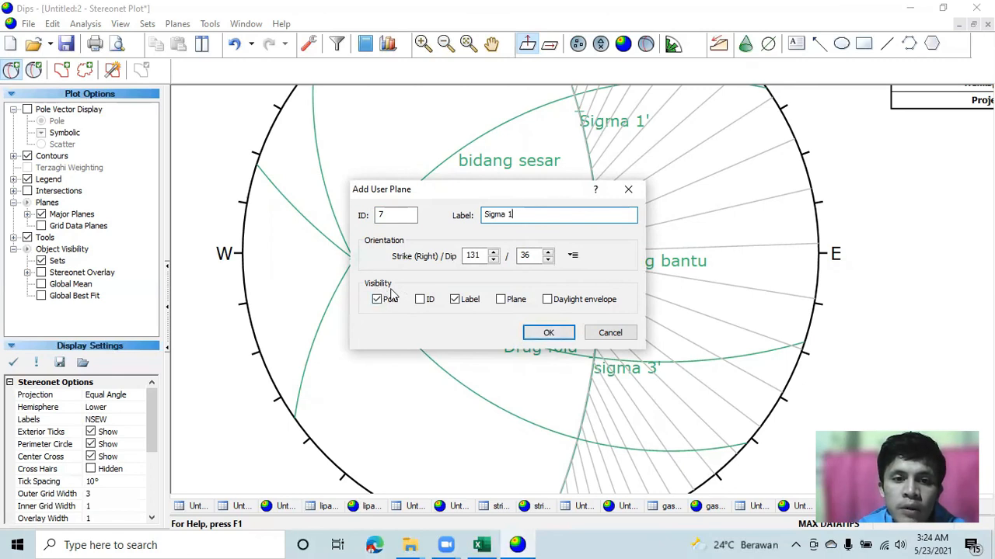
{"action": "left_click", "coordinate": [549, 334]}
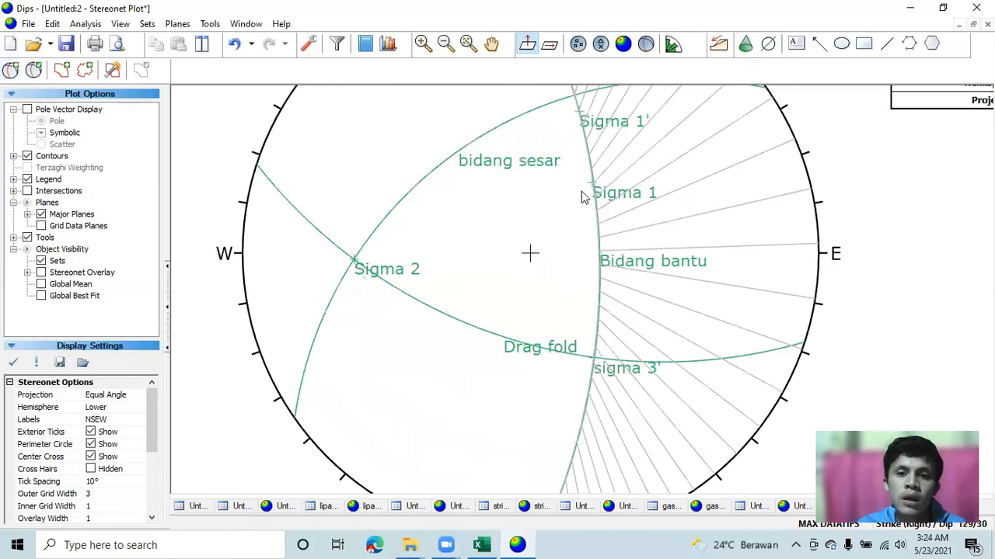
Step: Add a user plane labelled "Sigma 3" with its pole on Bidang bantu beyond sigma 3' at 250/58, showing only pole and label
{"action": "scroll", "coordinate": [584, 195], "scroll_direction": "down", "scroll_amount": 3}
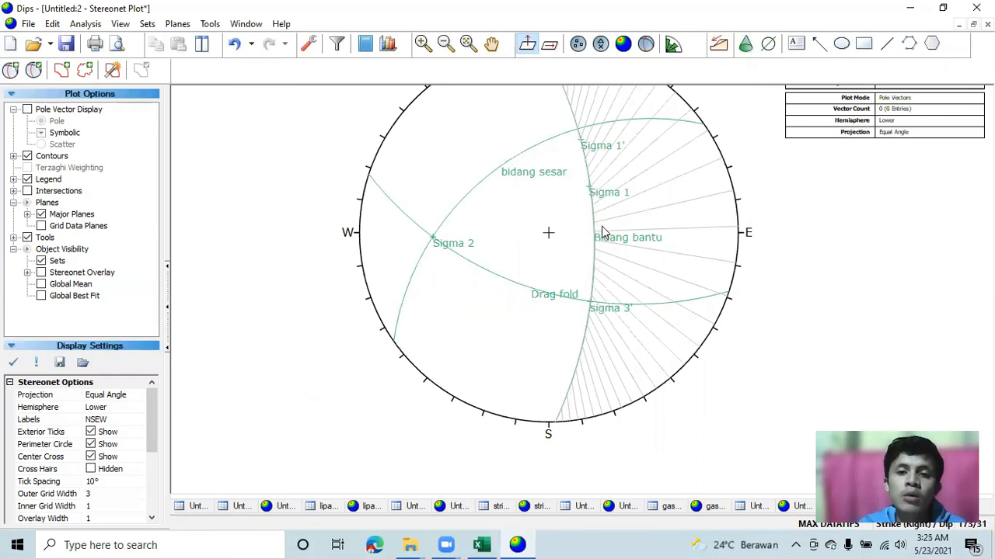
{"action": "scroll", "coordinate": [595, 202], "scroll_direction": "up", "scroll_amount": 1}
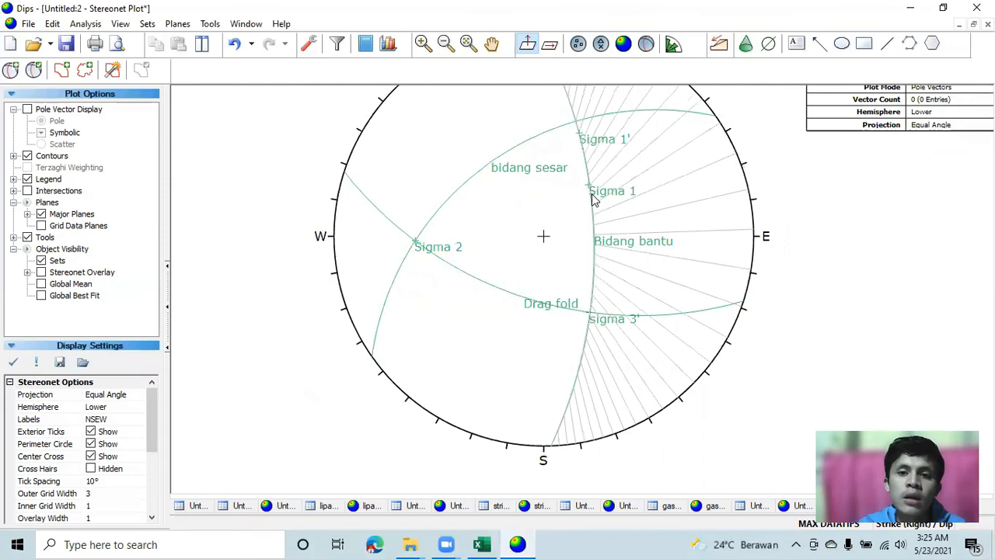
{"action": "scroll", "coordinate": [593, 200], "scroll_direction": "up", "scroll_amount": 1}
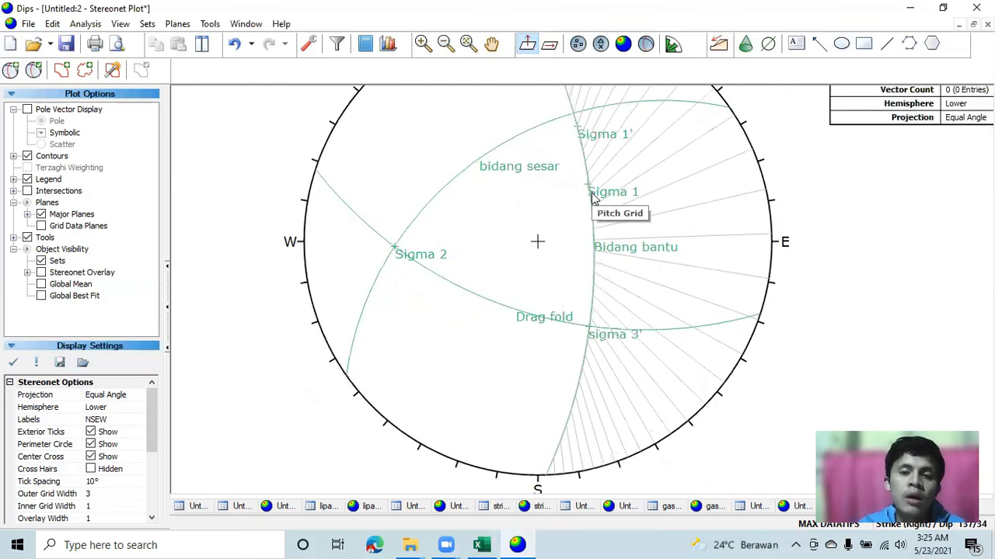
{"action": "scroll", "coordinate": [592, 197], "scroll_direction": "up", "scroll_amount": 1}
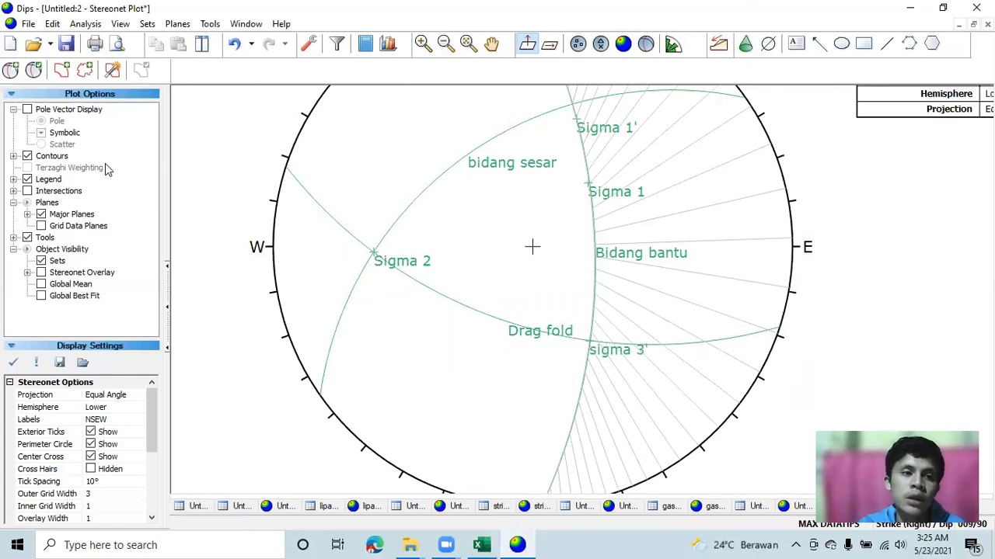
{"action": "left_click", "coordinate": [9, 69]}
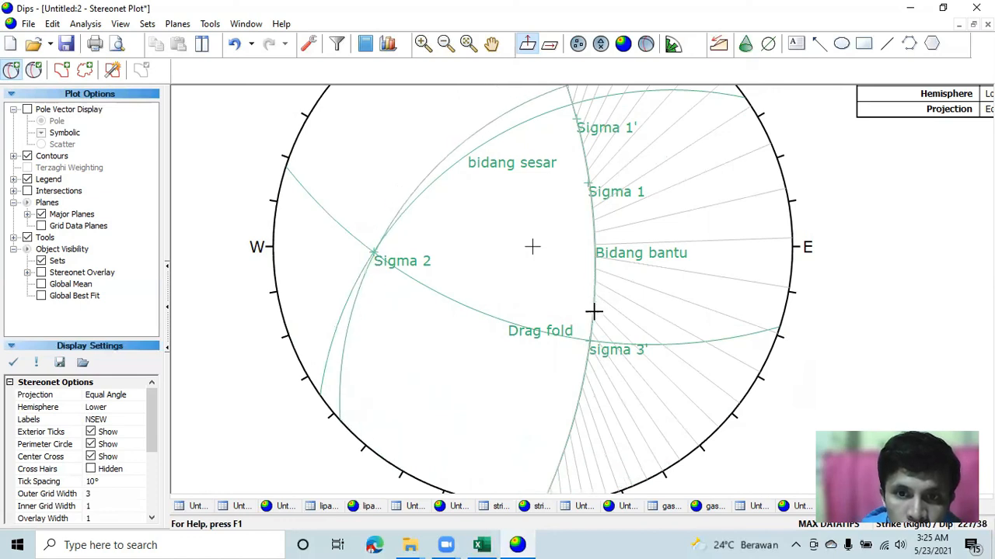
{"action": "left_click", "coordinate": [582, 381]}
{"action": "left_click", "coordinate": [548, 215]}
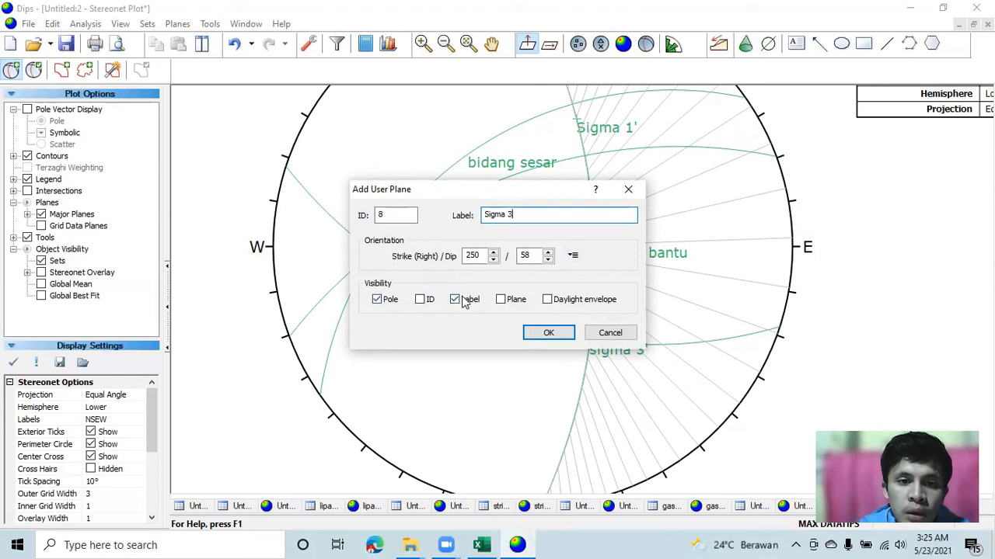
{"action": "left_click", "coordinate": [546, 333]}
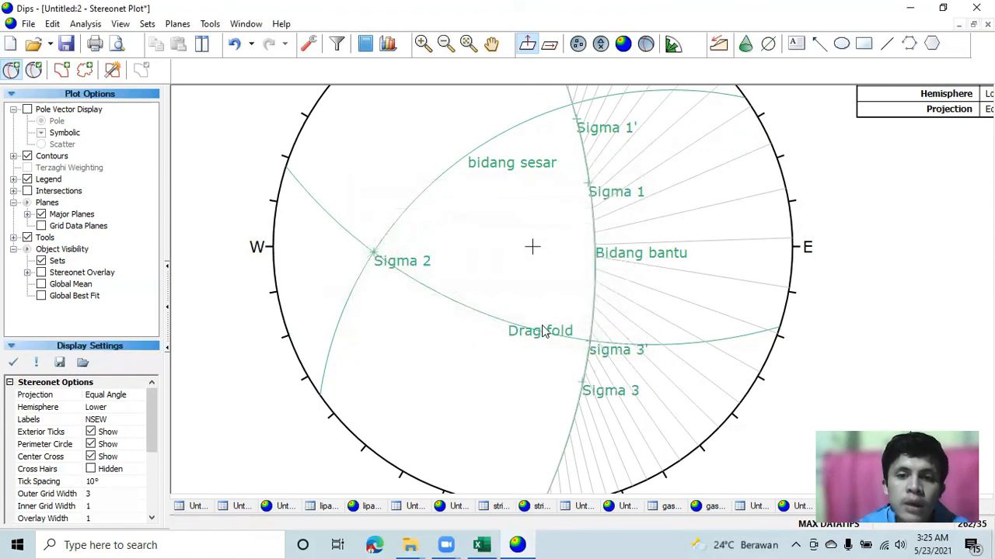
Step: Edit the user planes, setting the display colour of bidang sesar to plum purple and Drag fold to blue
{"action": "scroll", "coordinate": [546, 282], "scroll_direction": "down", "scroll_amount": 3}
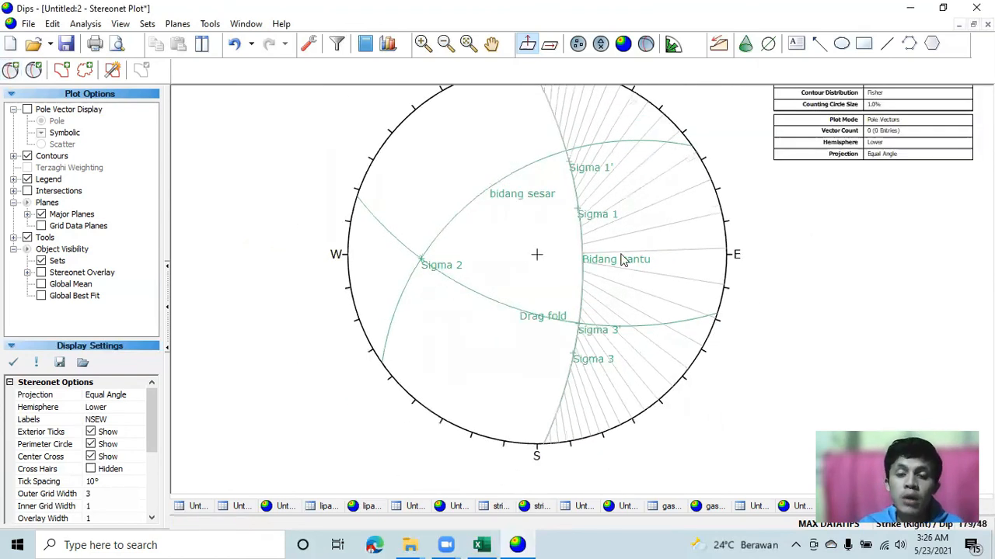
{"action": "scroll", "coordinate": [621, 259], "scroll_direction": "down", "scroll_amount": 1}
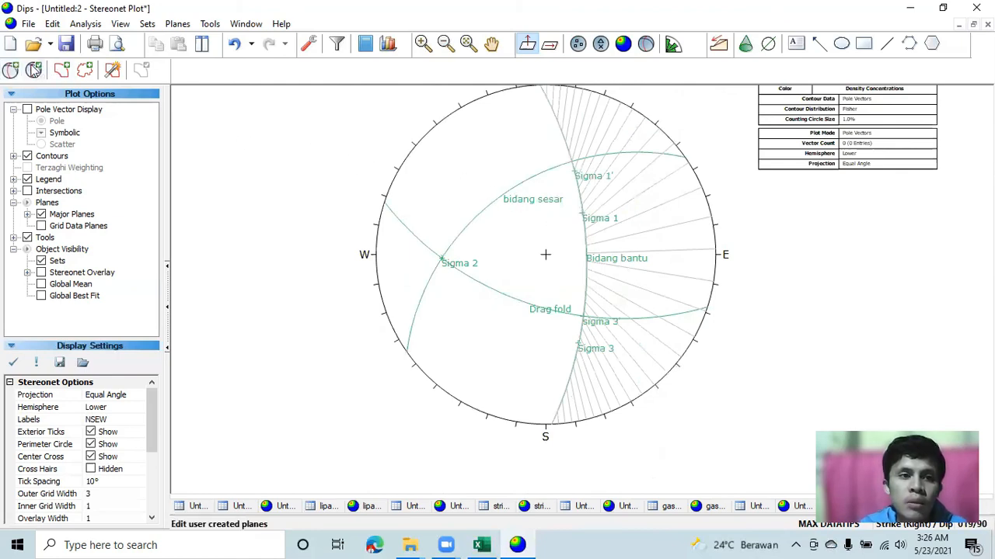
{"action": "left_click", "coordinate": [33, 70]}
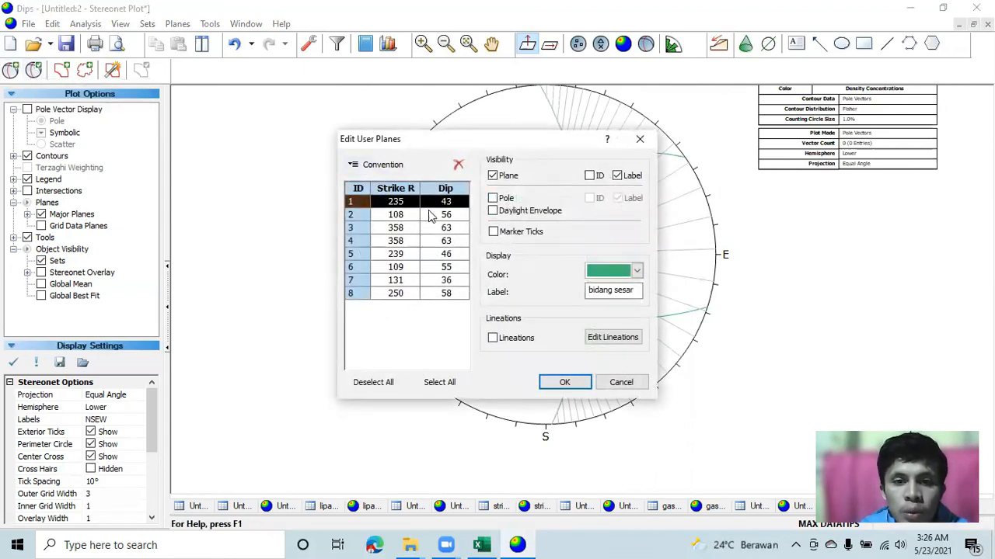
{"action": "left_click", "coordinate": [636, 272]}
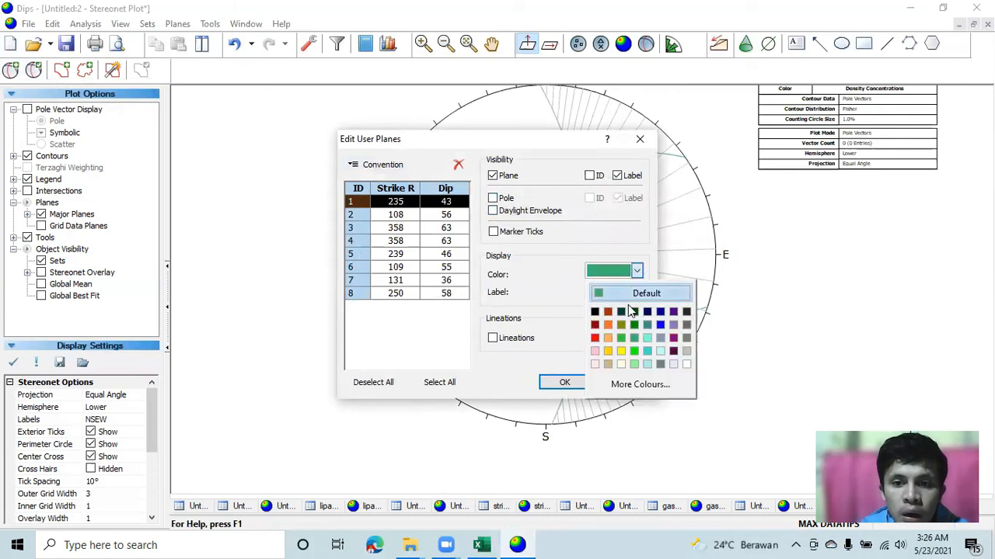
{"action": "left_click", "coordinate": [673, 339]}
{"action": "left_click", "coordinate": [401, 215]}
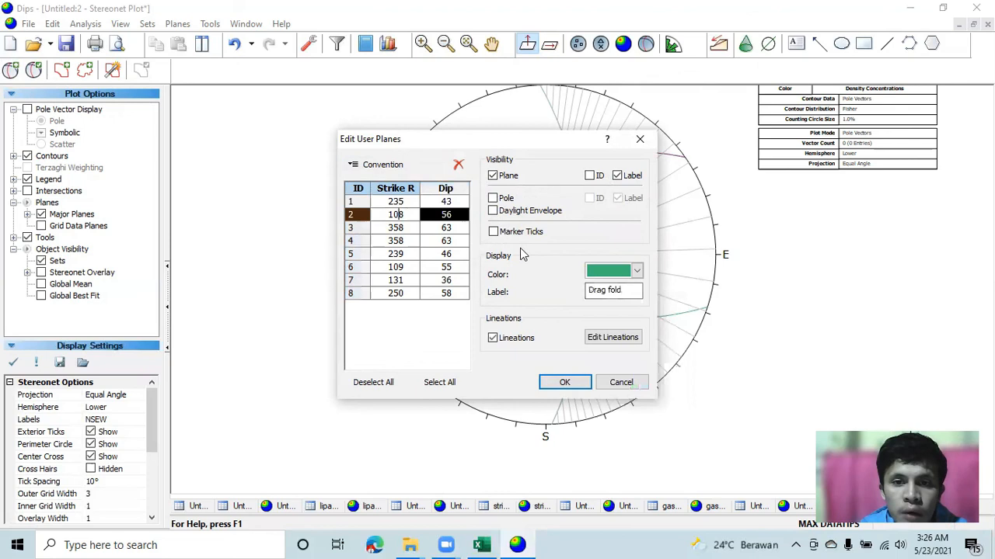
{"action": "left_click", "coordinate": [636, 273]}
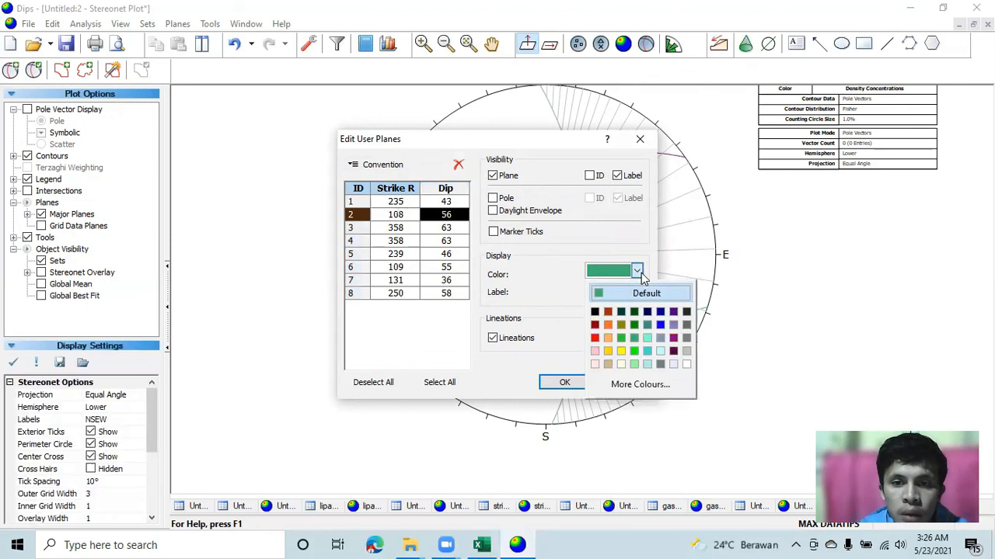
{"action": "left_click", "coordinate": [659, 324]}
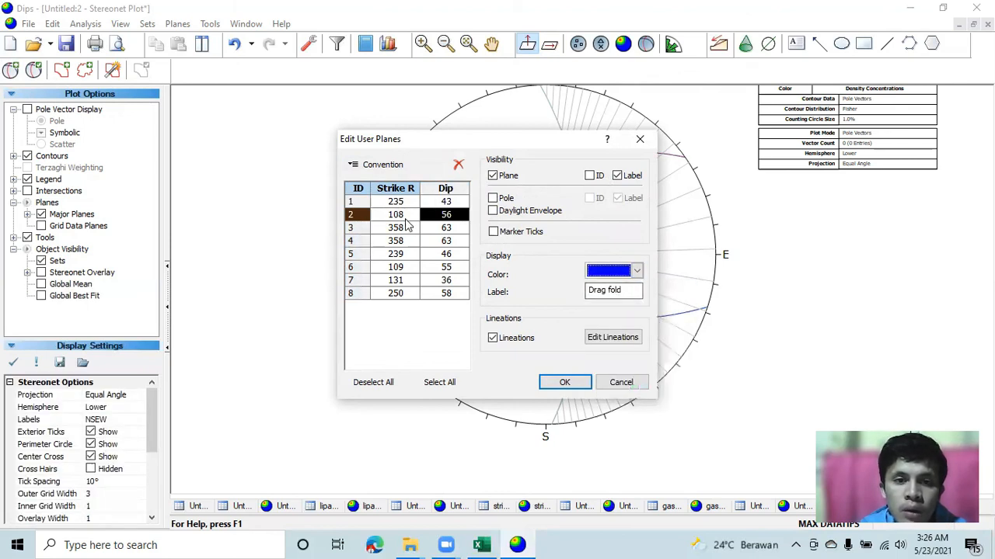
Step: Set the display colour of the Sigma 2 pole to black and the Bidang bantu plane to yellow
{"action": "left_click", "coordinate": [405, 221]}
{"action": "left_click", "coordinate": [407, 228]}
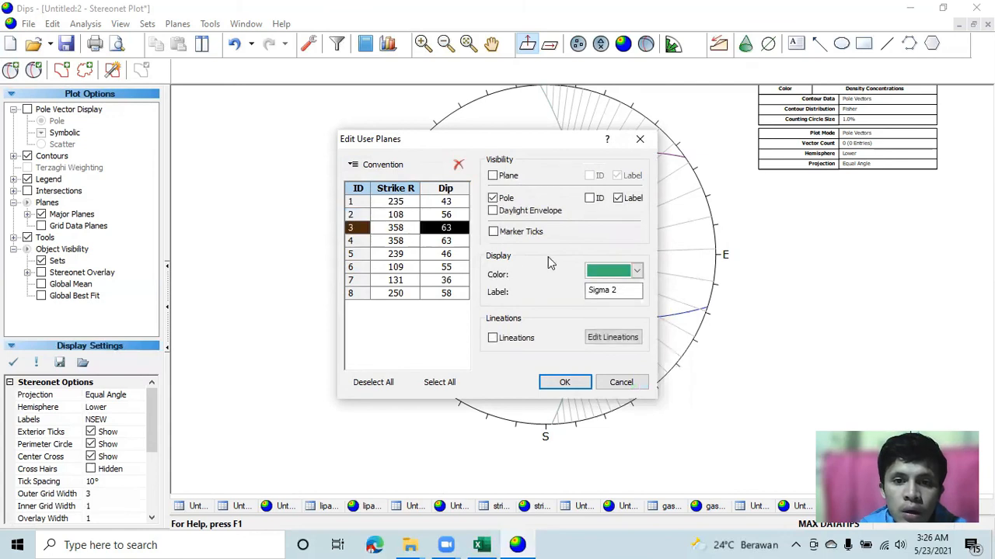
{"action": "left_click", "coordinate": [633, 274]}
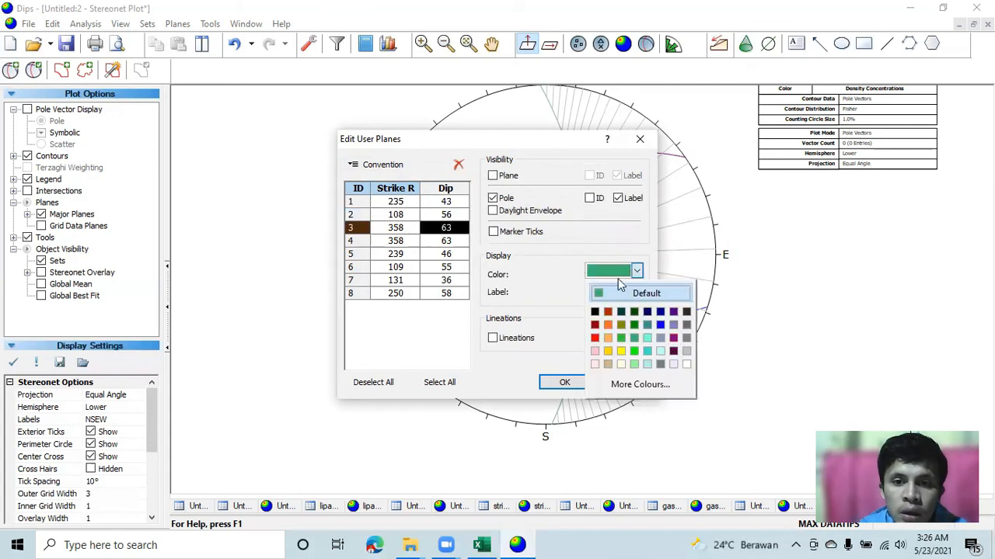
{"action": "left_click", "coordinate": [596, 312]}
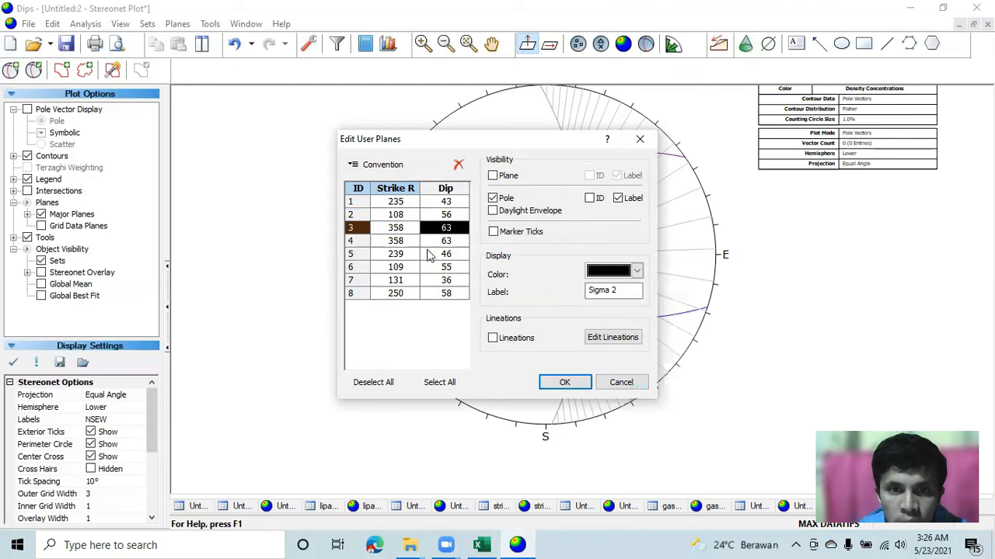
{"action": "left_click", "coordinate": [395, 242]}
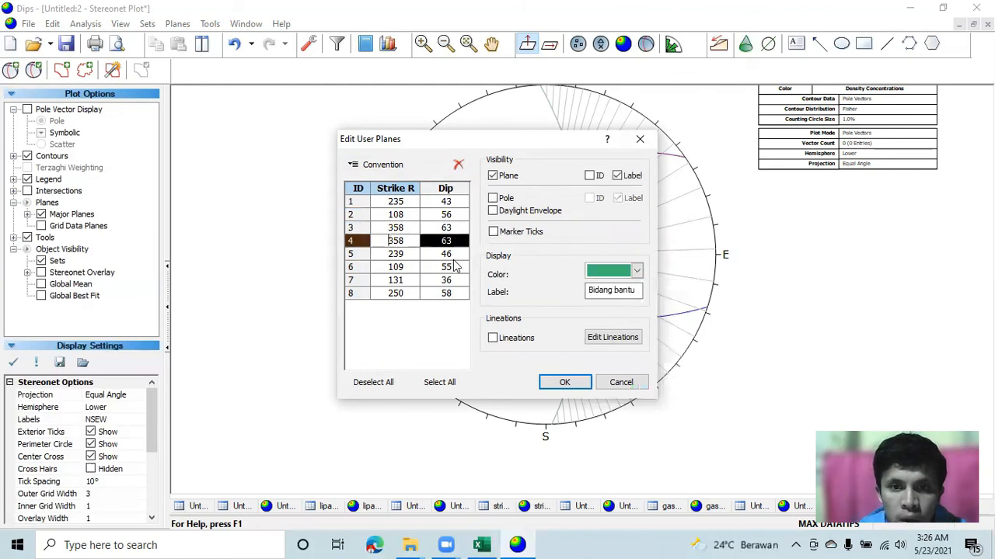
{"action": "left_click", "coordinate": [636, 270]}
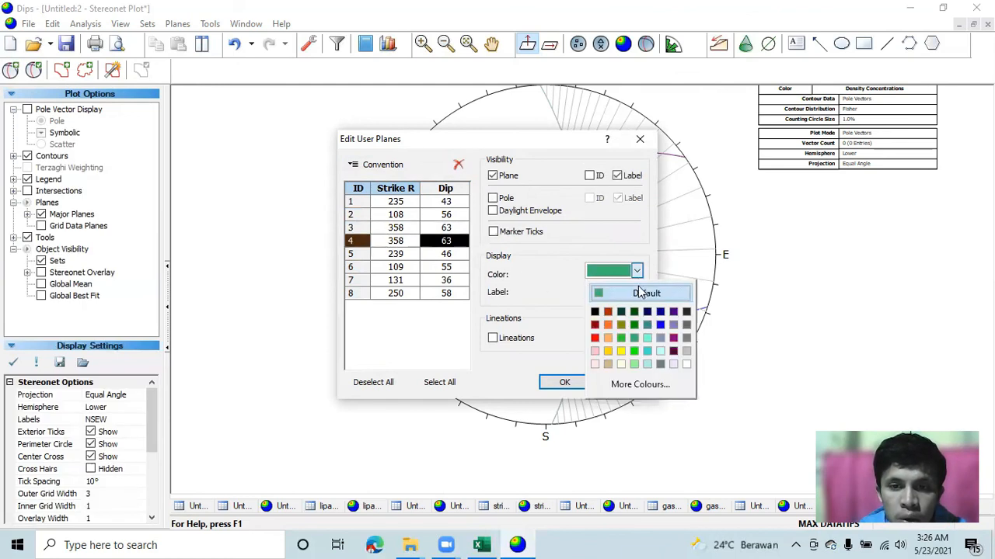
{"action": "left_click", "coordinate": [620, 348]}
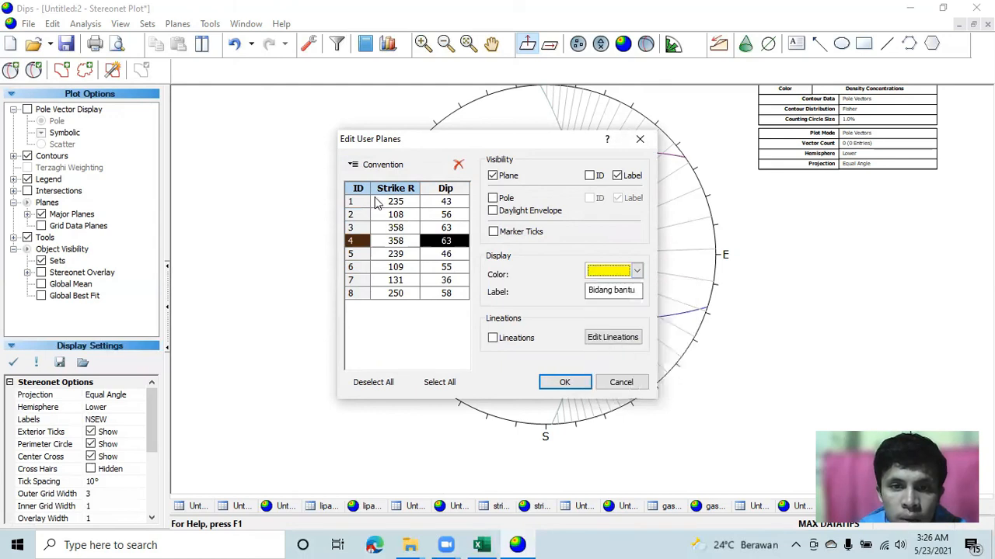
Step: Set the display colour of both the sigma 3' and Sigma 1' poles to bright green
{"action": "left_click", "coordinate": [402, 255]}
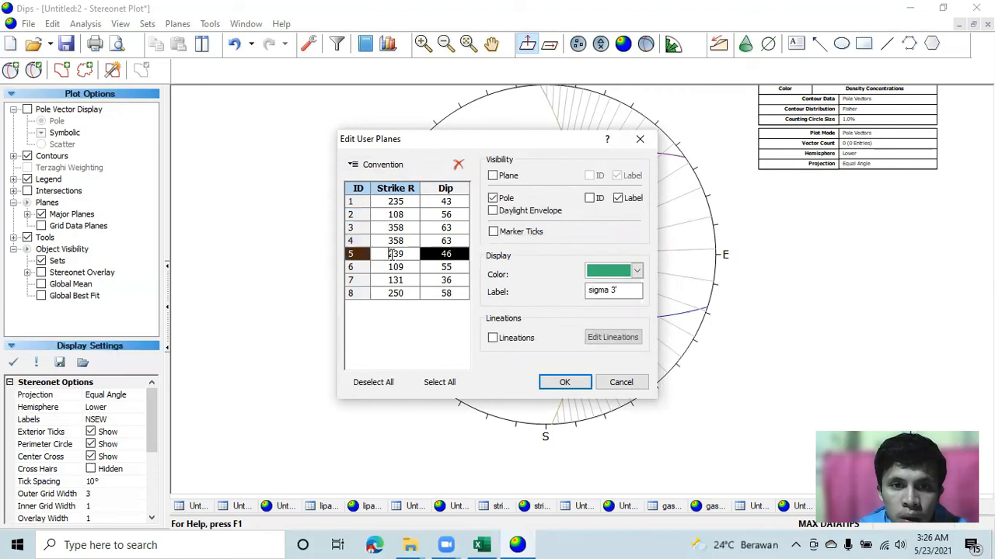
{"action": "left_click", "coordinate": [636, 270]}
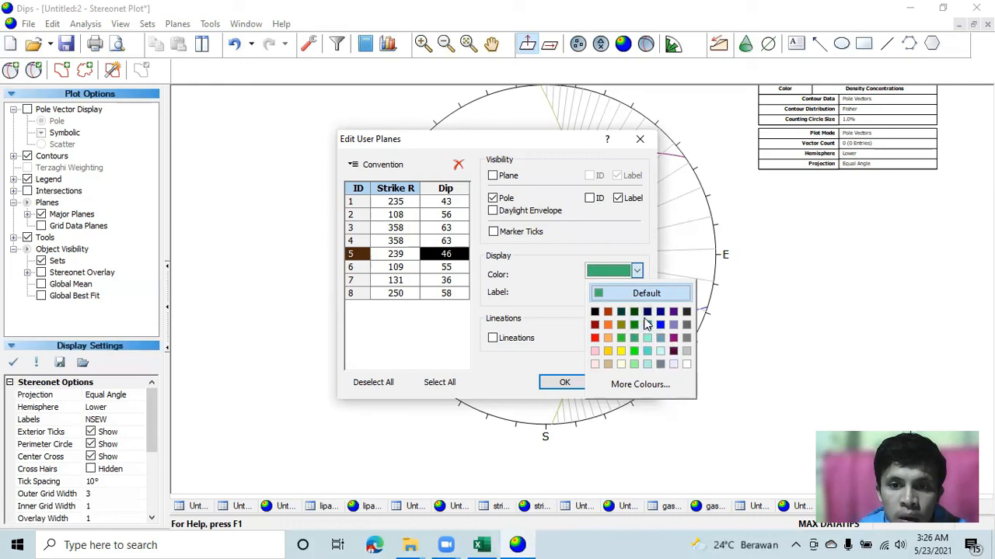
{"action": "left_click", "coordinate": [631, 359]}
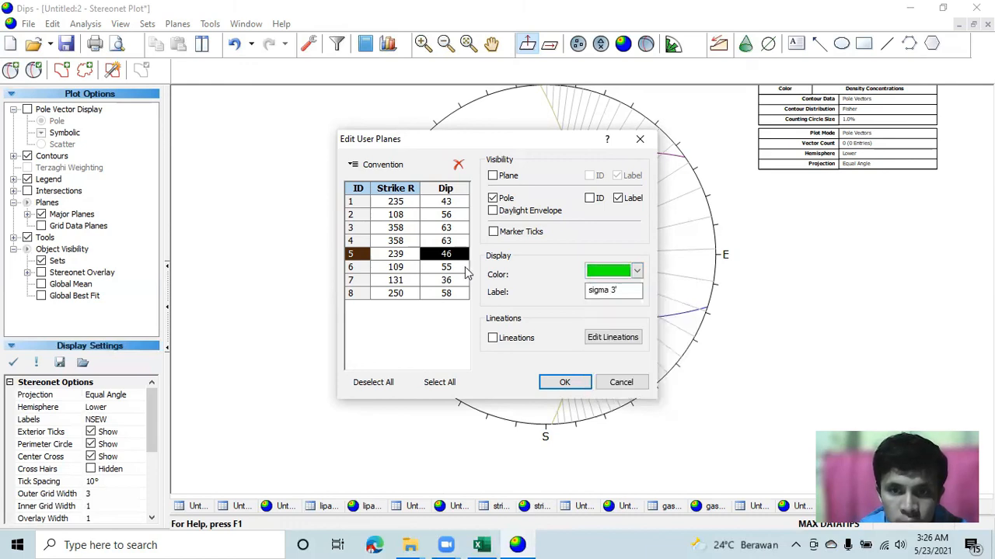
{"action": "left_click", "coordinate": [401, 268]}
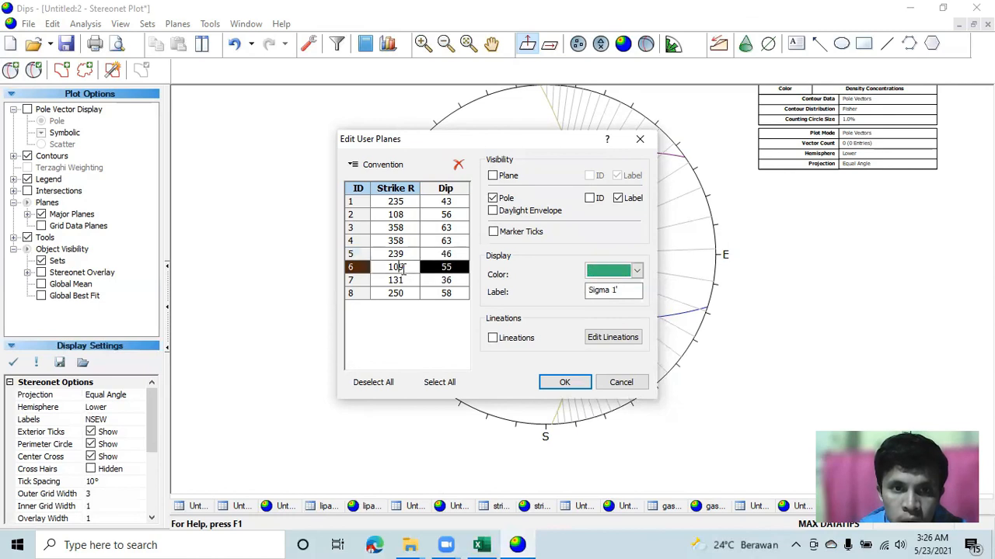
{"action": "left_click", "coordinate": [637, 270]}
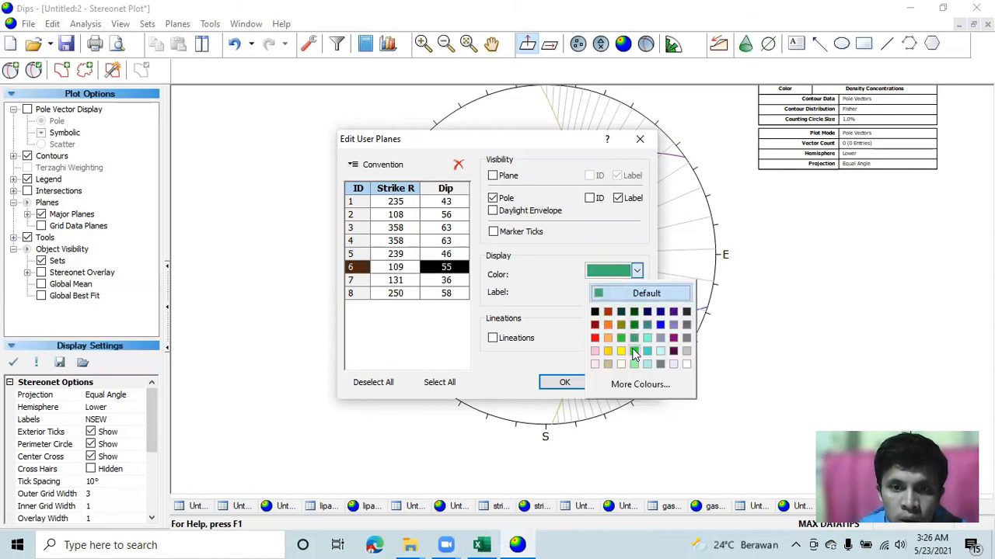
{"action": "left_click", "coordinate": [634, 352]}
Step: Set the display colour of the Sigma 1 and Sigma 3 poles to black and apply the user plane edits
{"action": "left_click", "coordinate": [401, 281]}
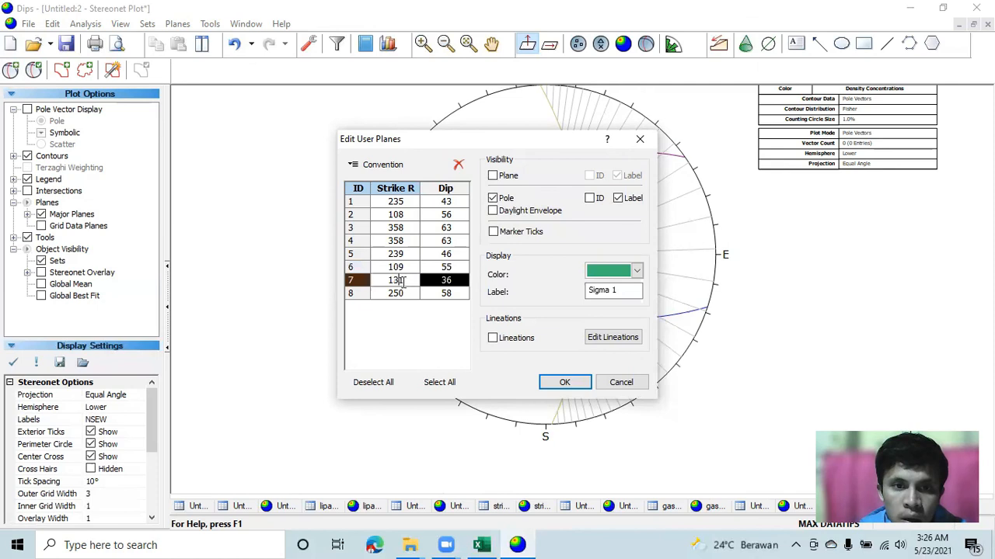
{"action": "left_click", "coordinate": [637, 270]}
{"action": "left_click", "coordinate": [598, 311]}
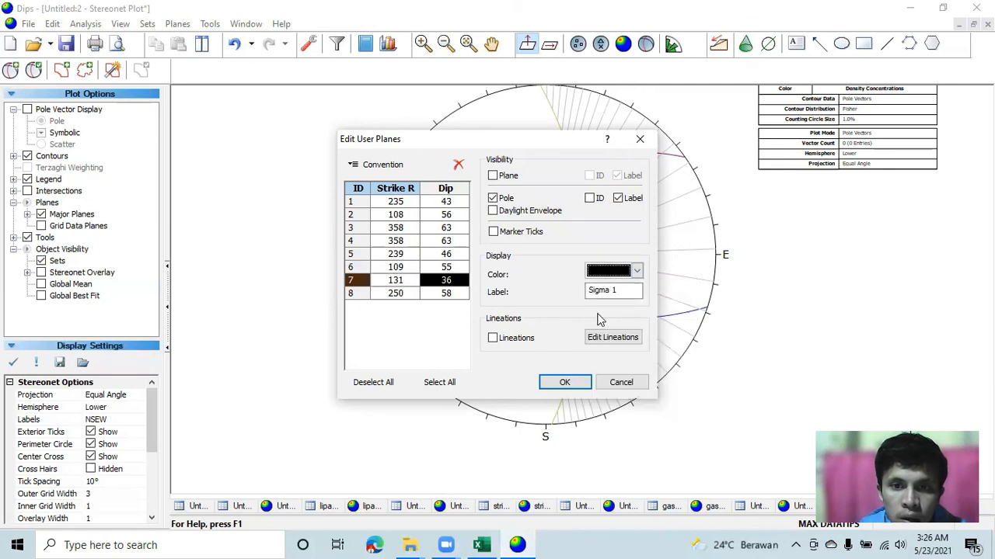
{"action": "left_click", "coordinate": [408, 293]}
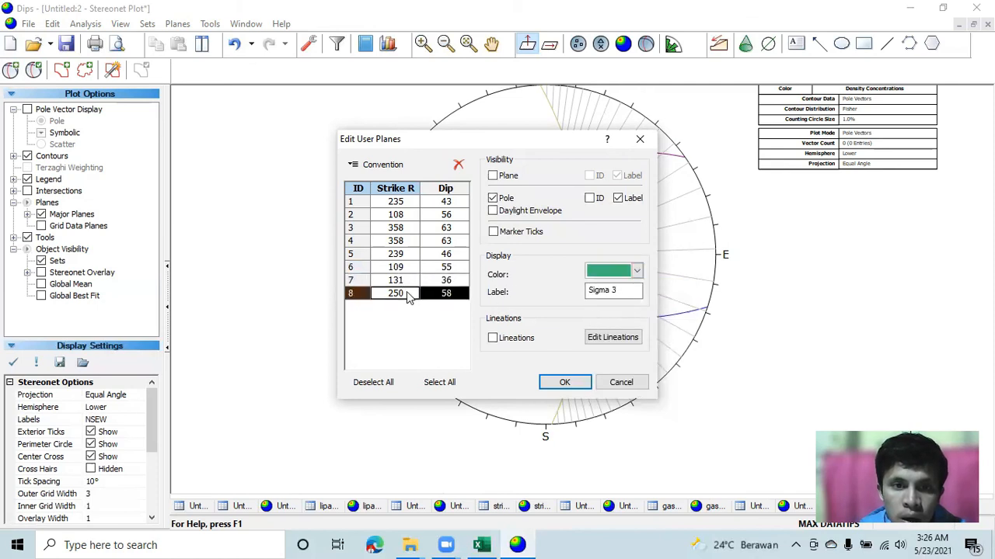
{"action": "left_click", "coordinate": [637, 271]}
{"action": "left_click", "coordinate": [594, 312]}
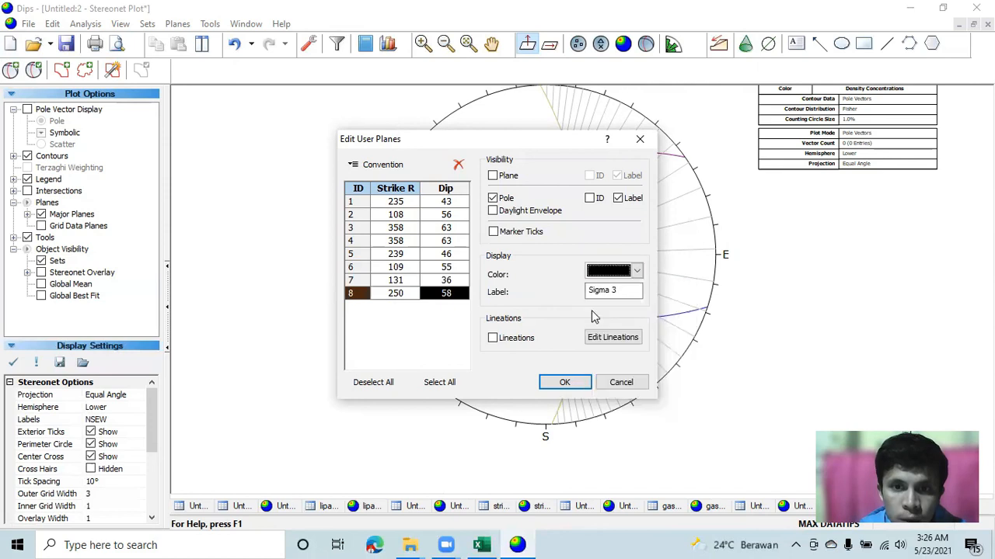
{"action": "left_click", "coordinate": [564, 382]}
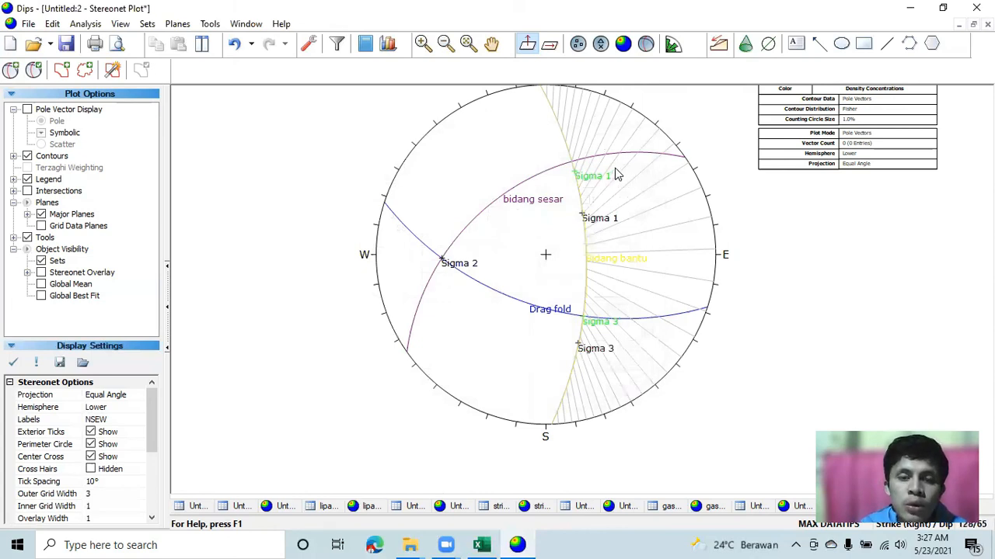
Step: Delete all tools to clear the pitch grid from the stereonet, and turn the legend off and on again to refresh it
{"action": "left_click", "coordinate": [210, 23]}
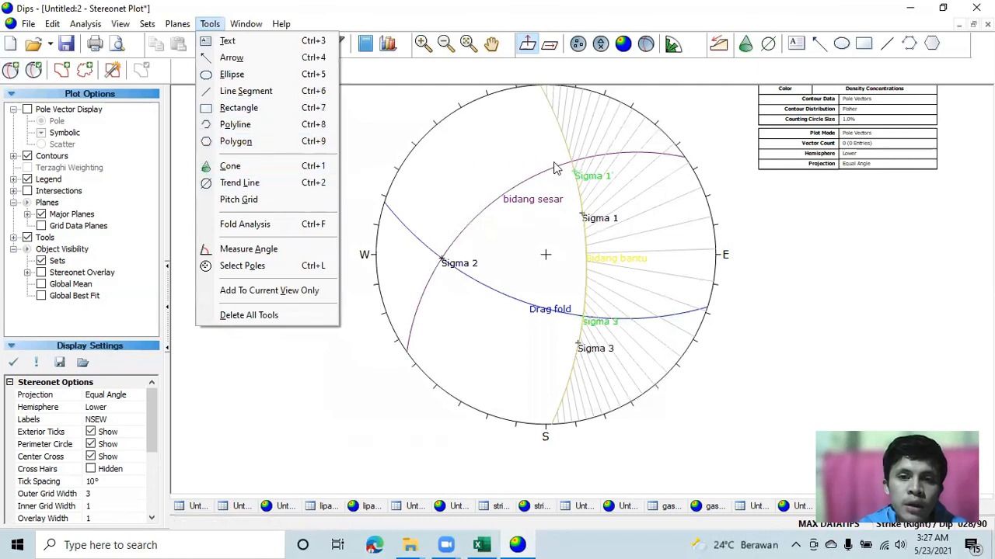
{"action": "left_click", "coordinate": [276, 315]}
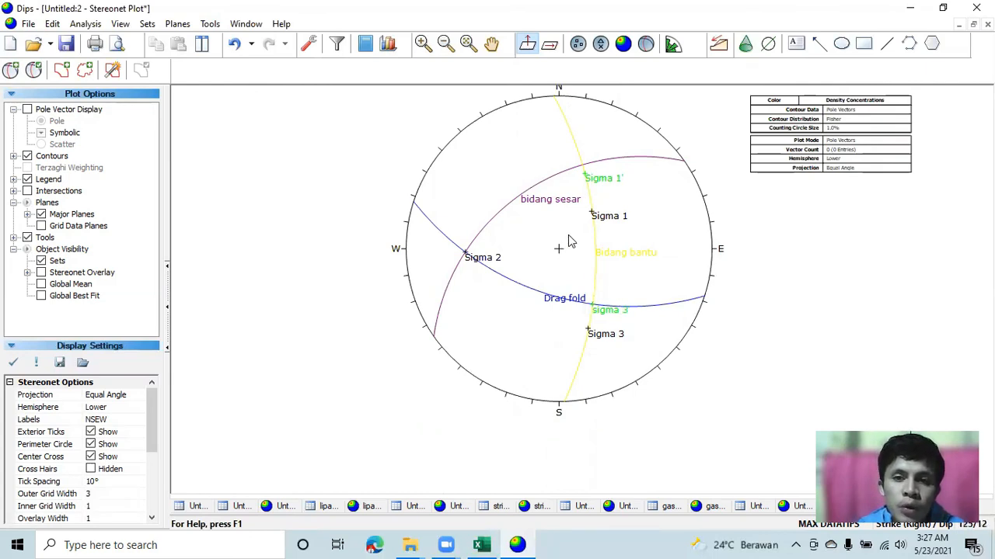
{"action": "left_click", "coordinate": [27, 179]}
{"action": "left_click", "coordinate": [27, 180]}
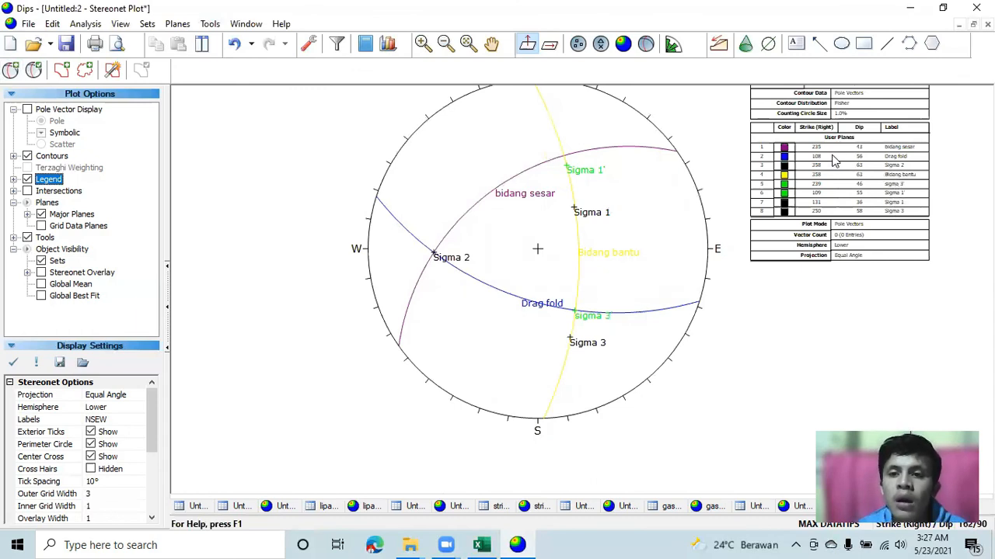
Step: Switch the orientation convention to Trend / Plunge and examine the user planes' values in the legend beside the stereonet
{"action": "scroll", "coordinate": [817, 132], "scroll_direction": "up", "scroll_amount": 1}
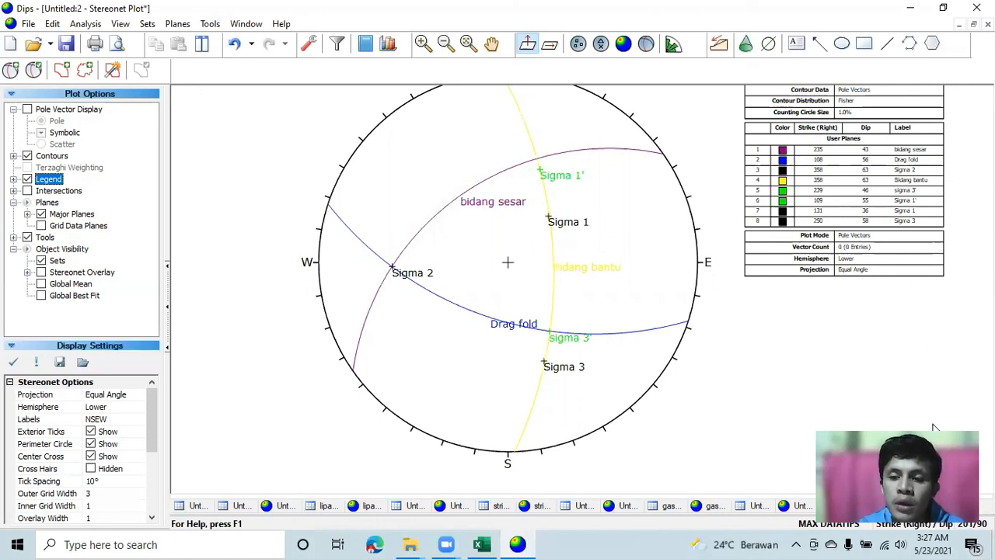
{"action": "scroll", "coordinate": [823, 323], "scroll_direction": "down", "scroll_amount": 3}
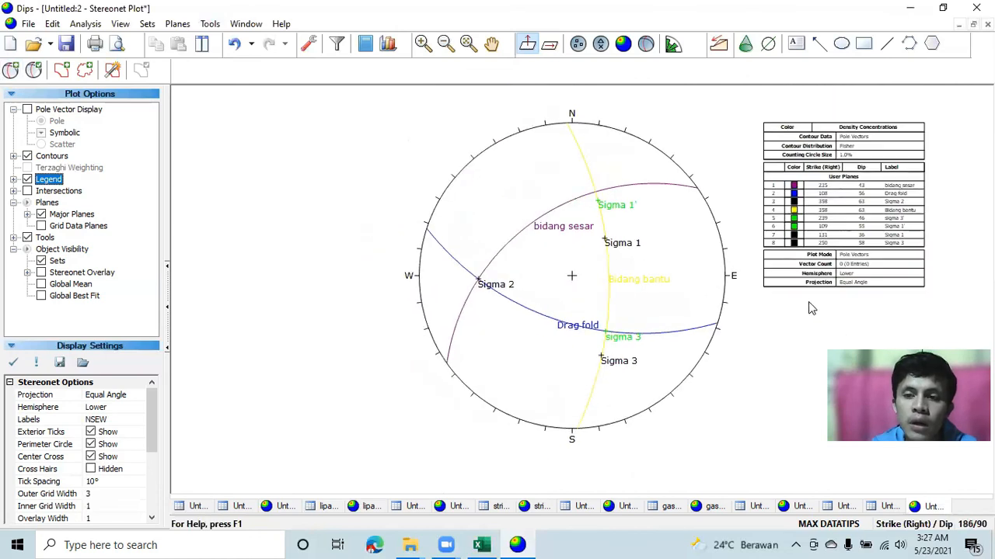
{"action": "left_click", "coordinate": [923, 527]}
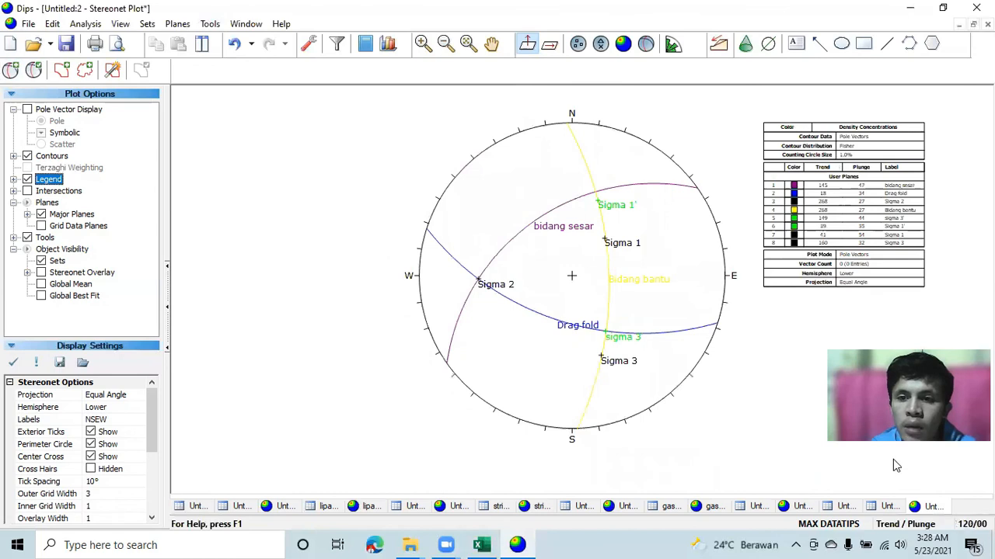
{"action": "scroll", "coordinate": [801, 319], "scroll_direction": "up", "scroll_amount": 2}
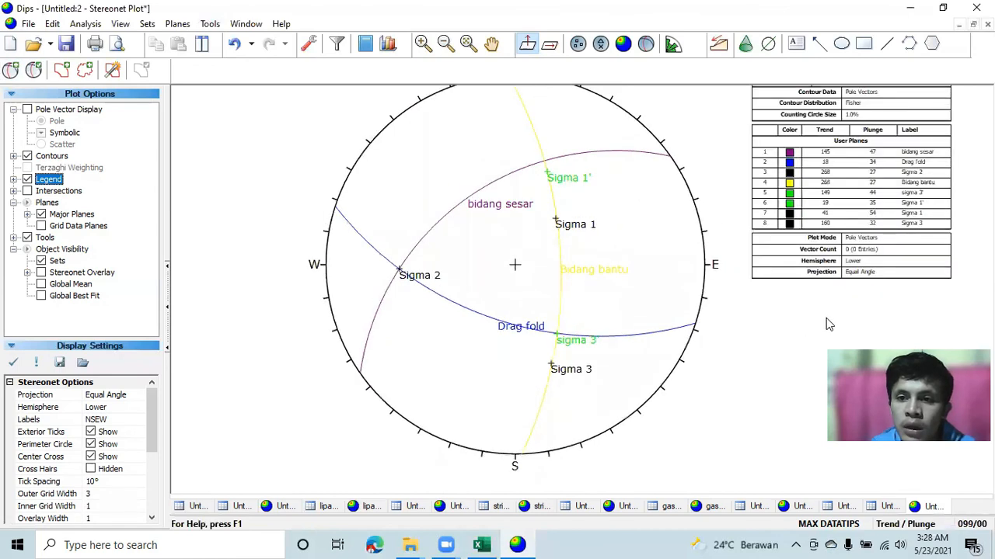
{"action": "scroll", "coordinate": [829, 325], "scroll_direction": "up", "scroll_amount": 1}
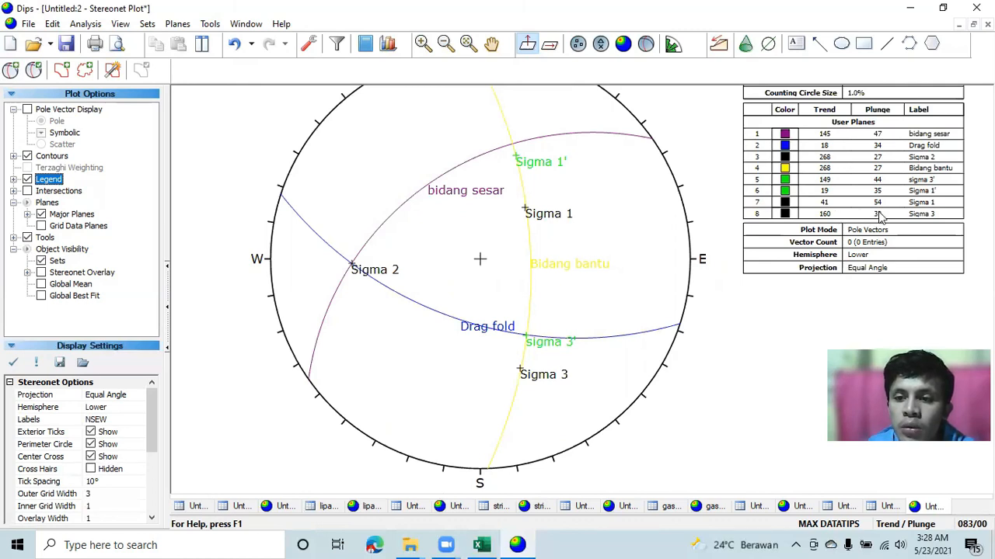
{"action": "scroll", "coordinate": [880, 217], "scroll_direction": "down", "scroll_amount": 1}
{"action": "left_click", "coordinate": [491, 43]}
{"action": "left_click_drag", "start_coordinate": [763, 179], "coordinate": [757, 220]}
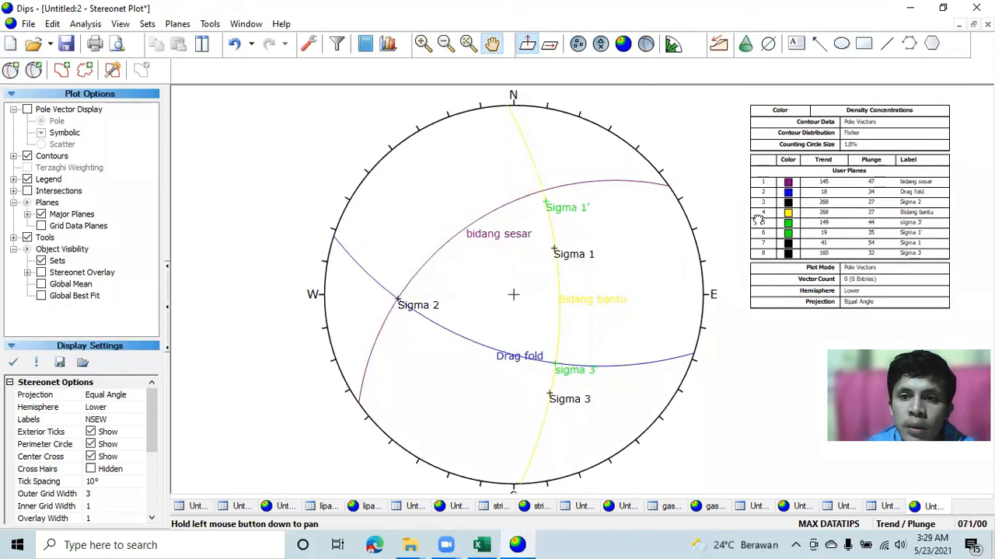